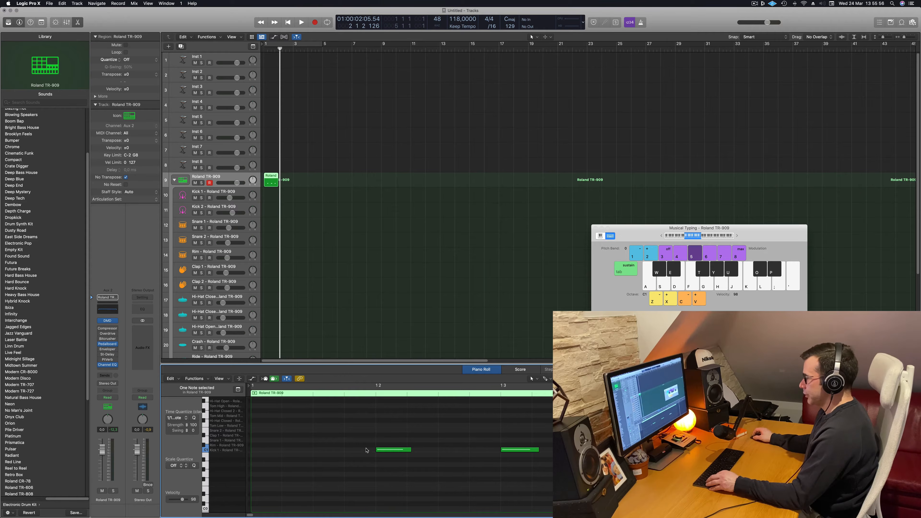
Place the selected kick note at the start of bar 1 and move the Roland TR-909 region to the Kick 1 track
drag(370, 450, 245, 450)
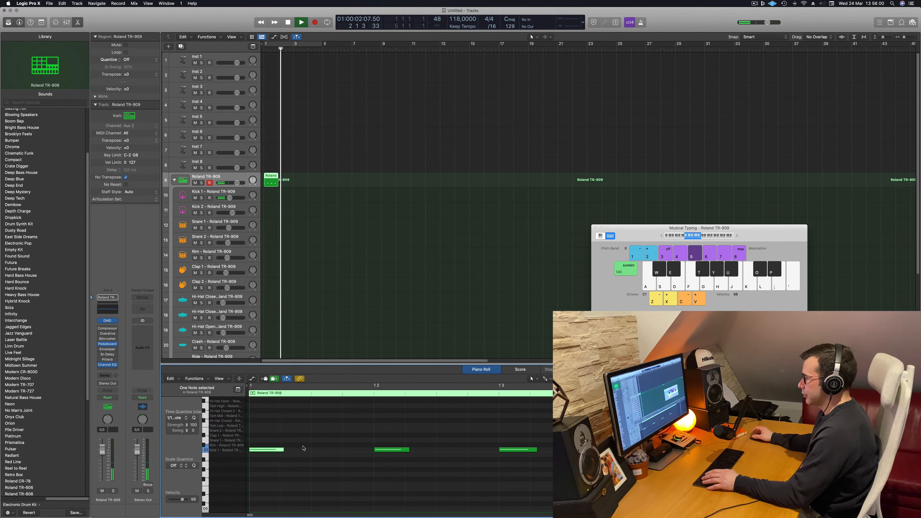
click(303, 182)
click(270, 176)
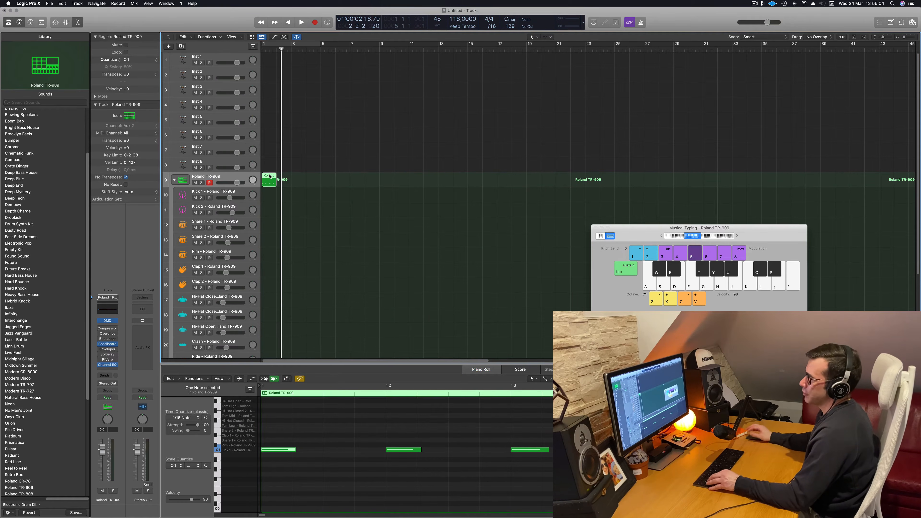
drag(269, 191, 268, 196)
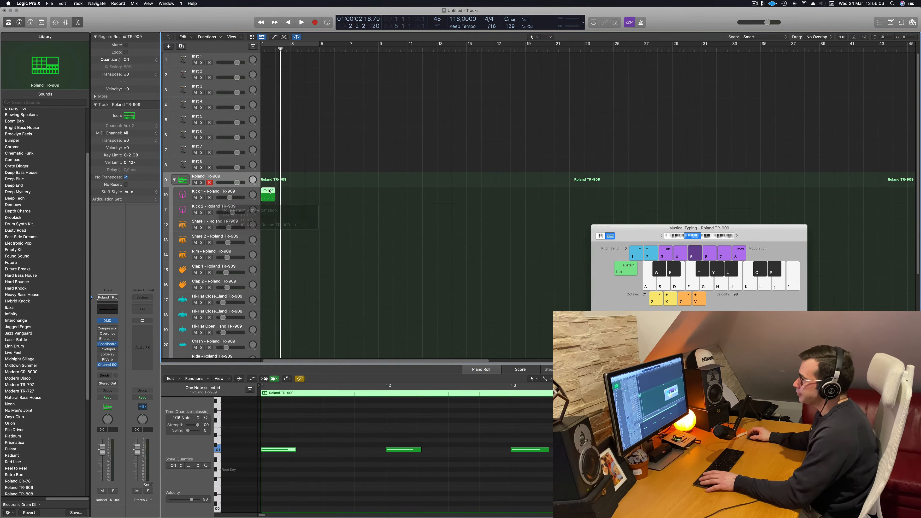
Turn on cycling for bars 1 to 4, transpose all four notes of the Kick 1 region and audition them
click(303, 45)
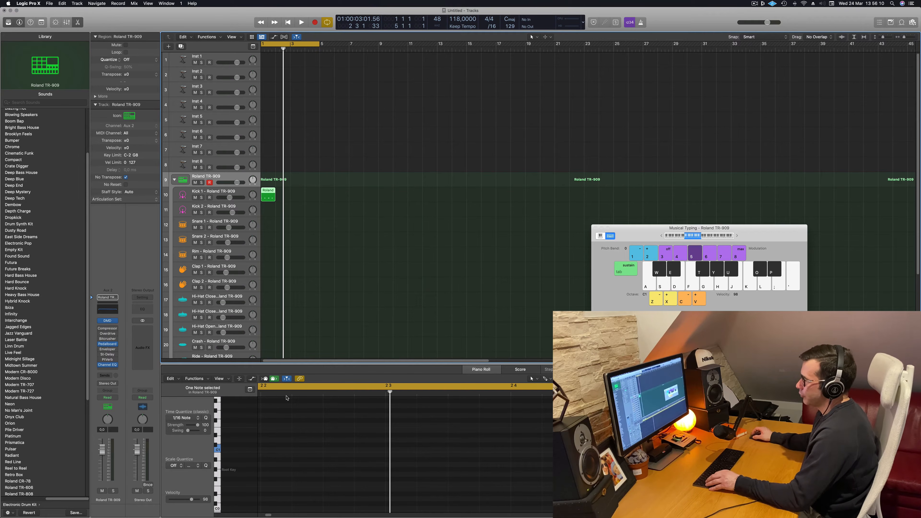
click(269, 196)
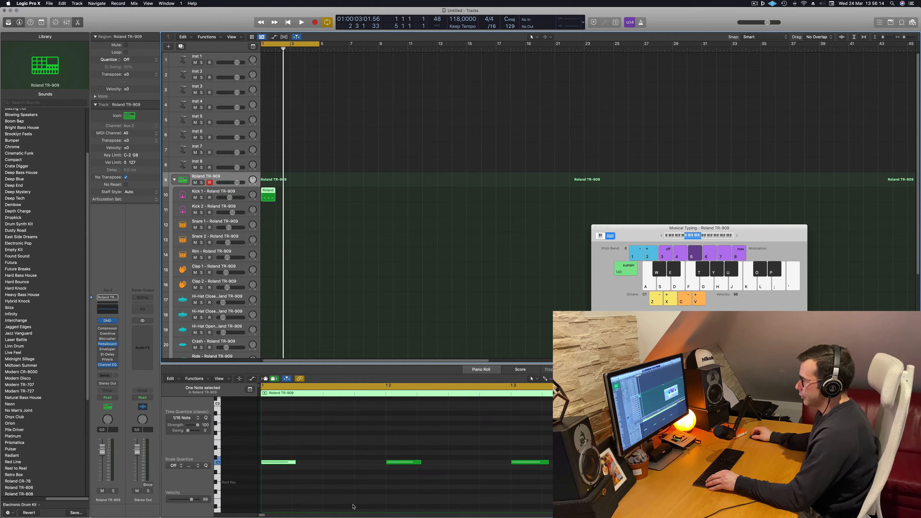
scroll(313, 461, down, 3)
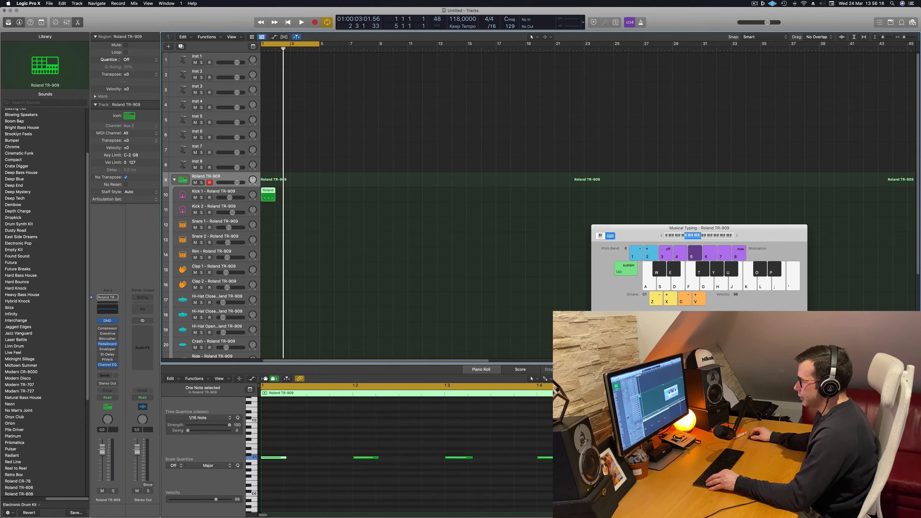
scroll(283, 450, up, 2)
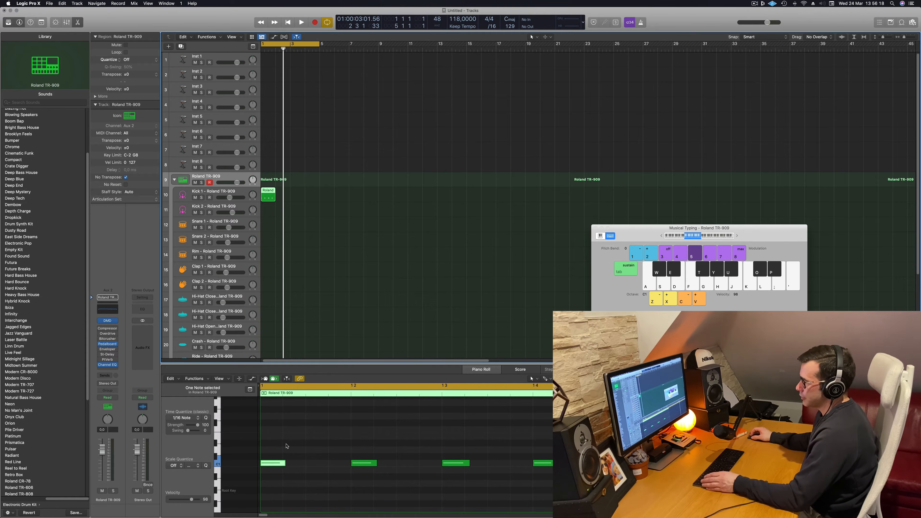
key(super+a)
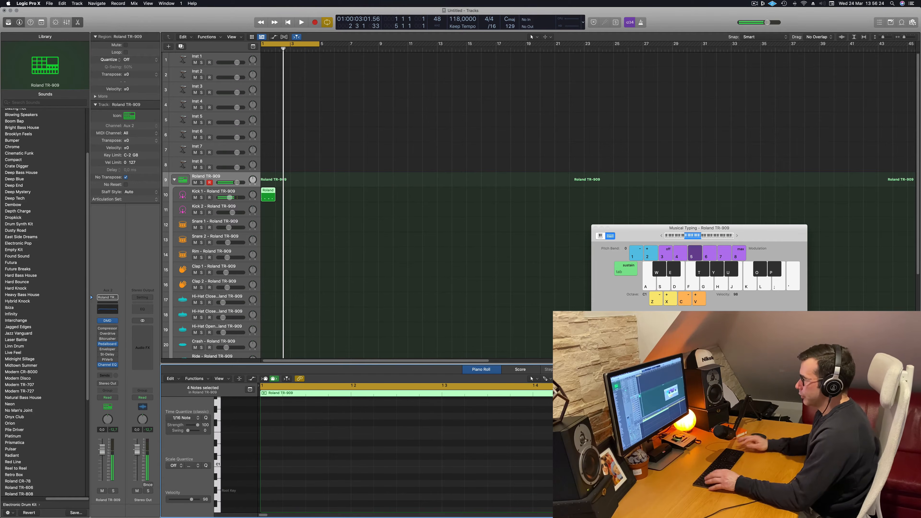
key(space)
key(space)
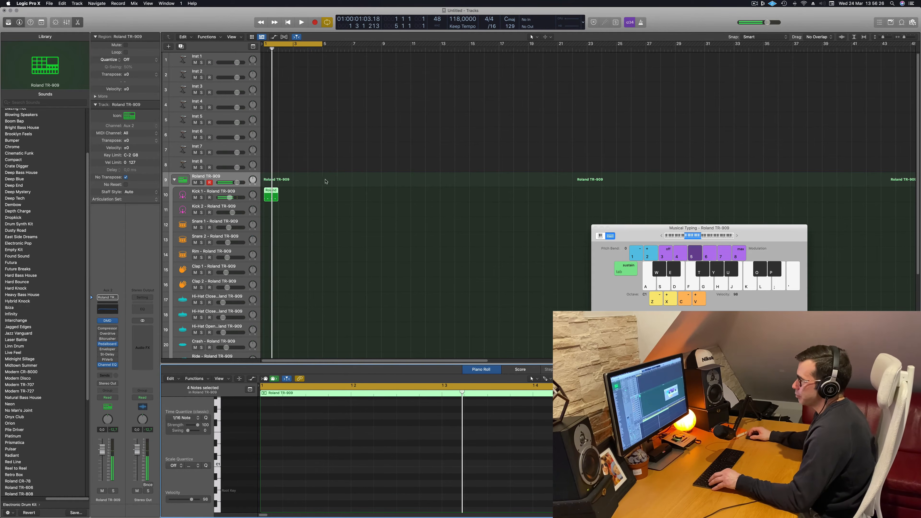
Copy the Kick 1 region into bars 2 to 4 and play the cycle
key(super+r)
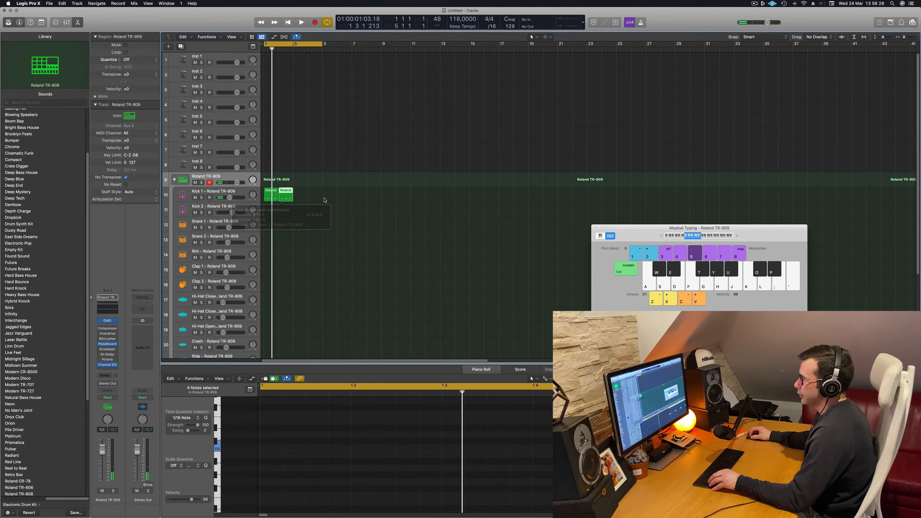
drag(289, 195, 296, 195)
key(space)
click(283, 330)
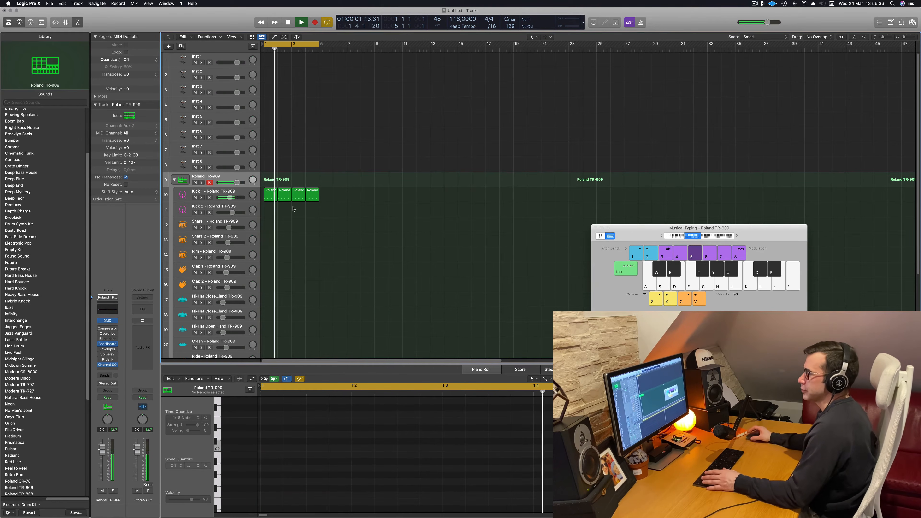
Copy the first Kick 1 region to the Snare 1 track at bar 1
click(269, 192)
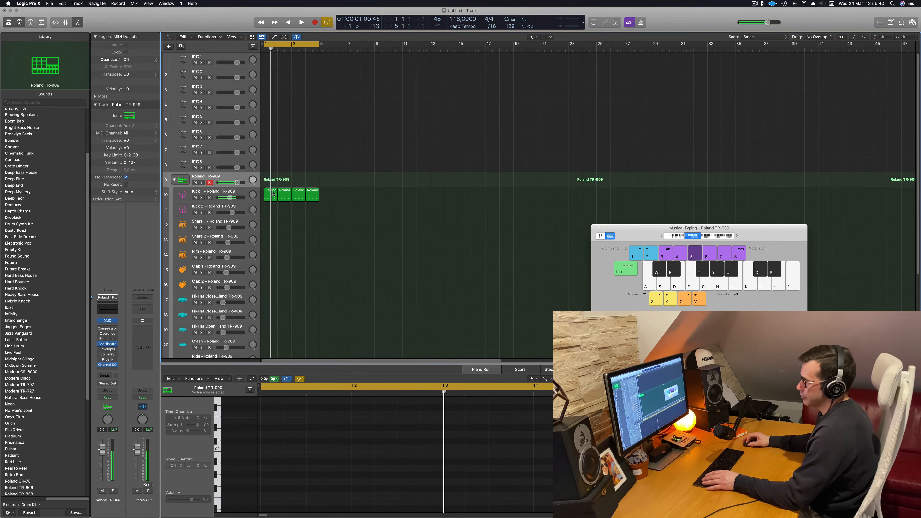
drag(272, 192, 271, 228)
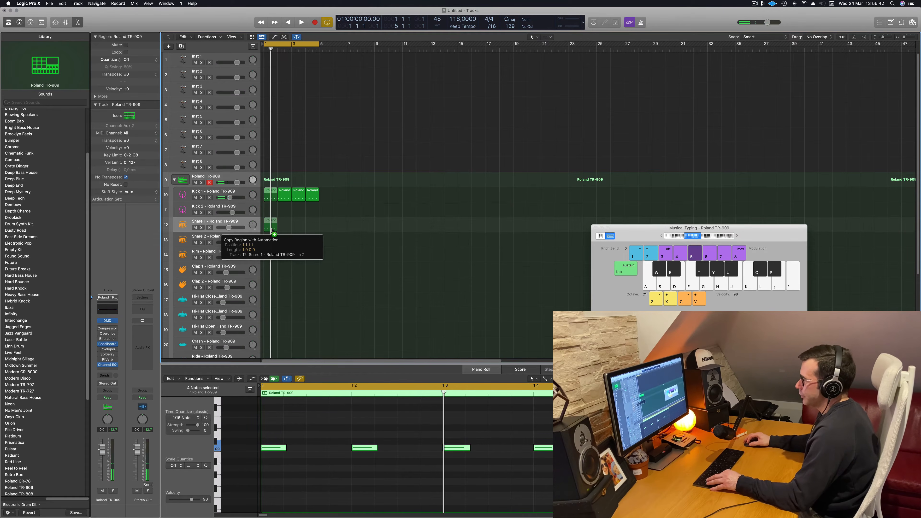
drag(273, 268, 273, 268)
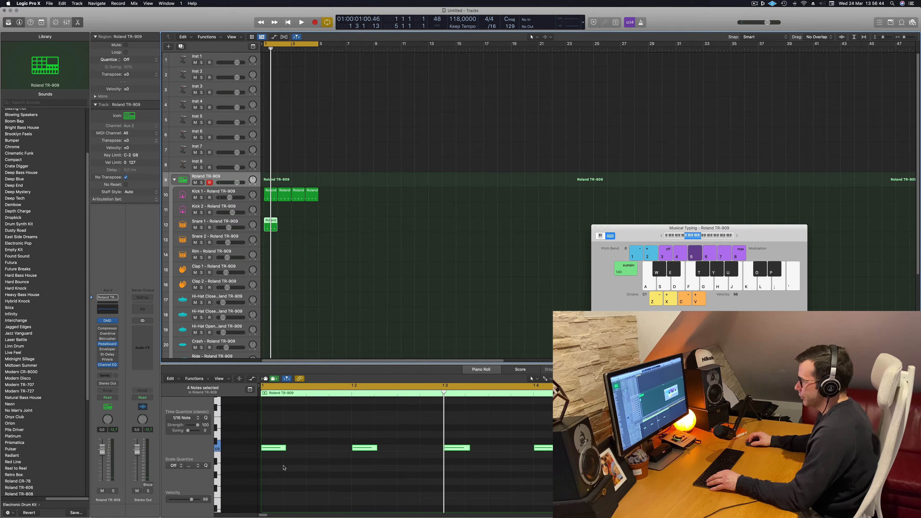
Delete the snare notes on beats 1 and 3, then select the notes on beats 2 and 4 and audition the pattern
click(276, 447)
drag(434, 429, 496, 494)
key(BackSpace)
drag(344, 423, 541, 483)
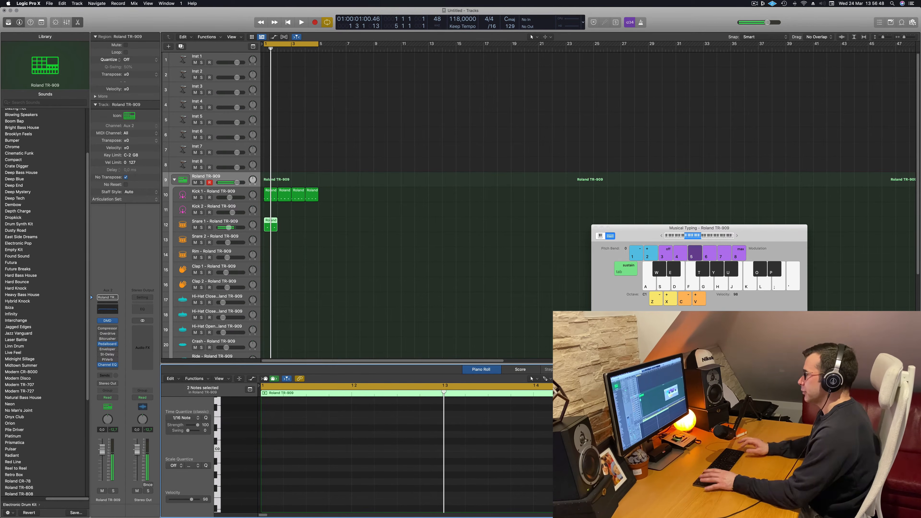
key(space)
Lower the Snare 1 track's volume and copy its region into bars 2 to 4
key(space)
key(space)
click(218, 222)
key(space)
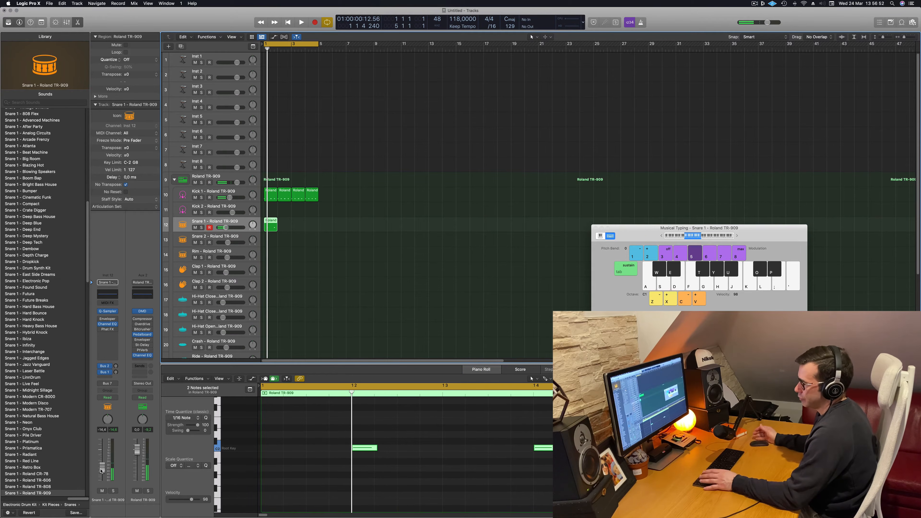
drag(101, 470, 101, 474)
key(space)
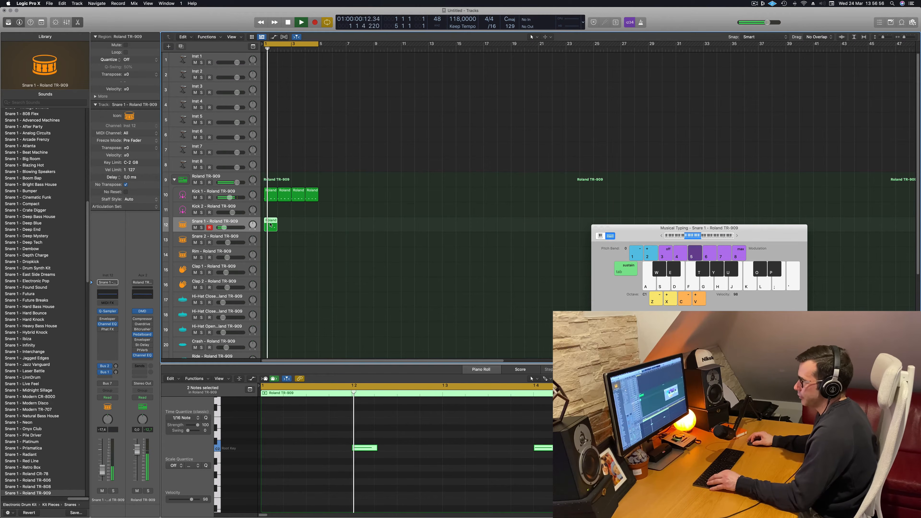
drag(272, 225, 300, 226)
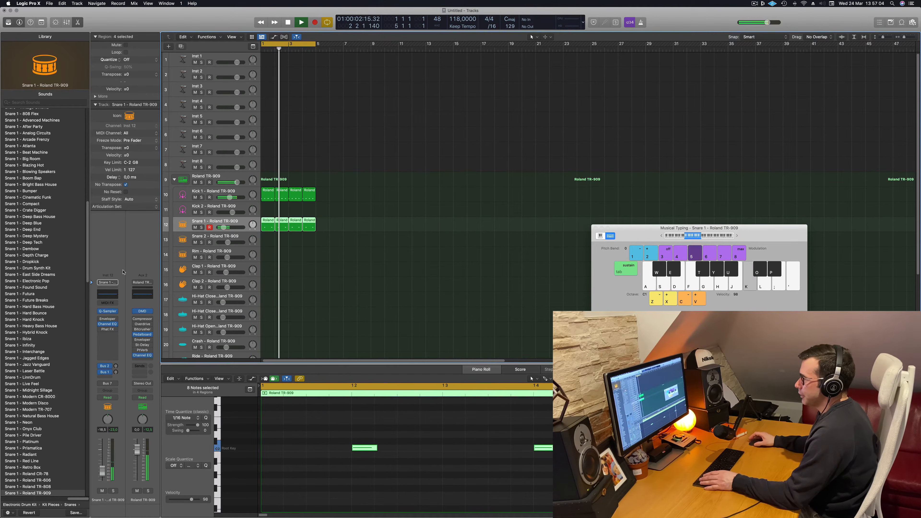
Give the Snare 1 sample a long fade-out in Quick Sampler, starting about a fifth of the way in, and raise the snare volume slightly
click(105, 312)
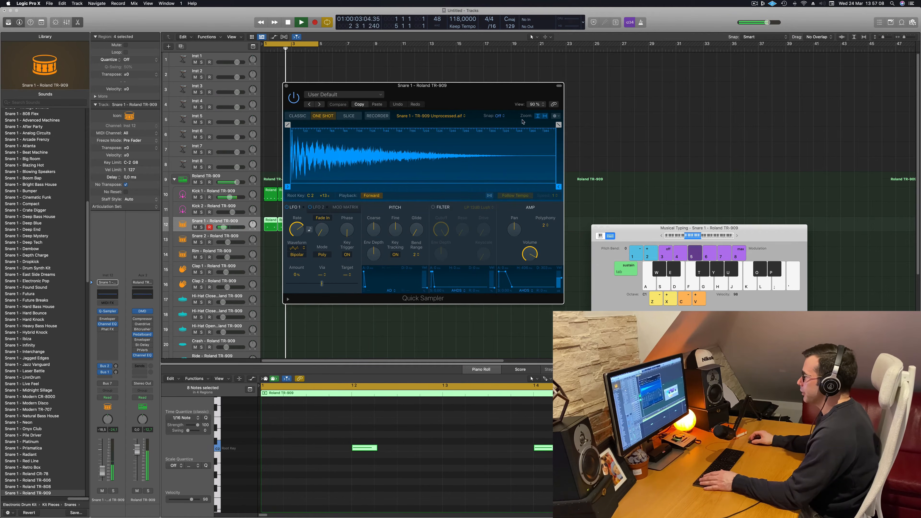
drag(558, 124, 367, 124)
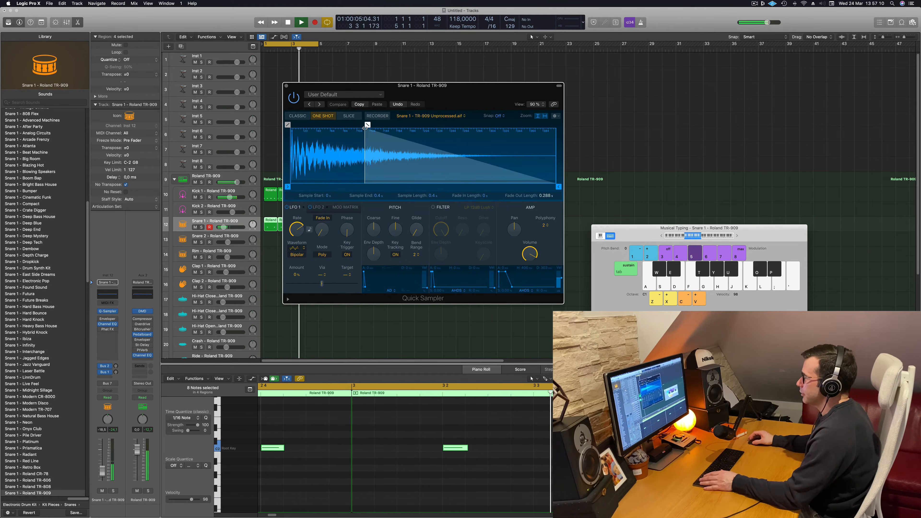
drag(484, 108, 608, 113)
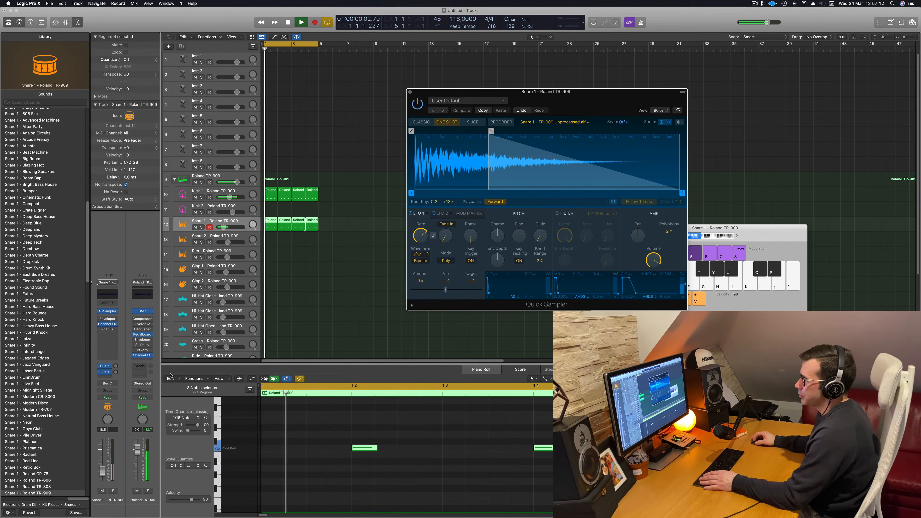
drag(102, 471, 102, 469)
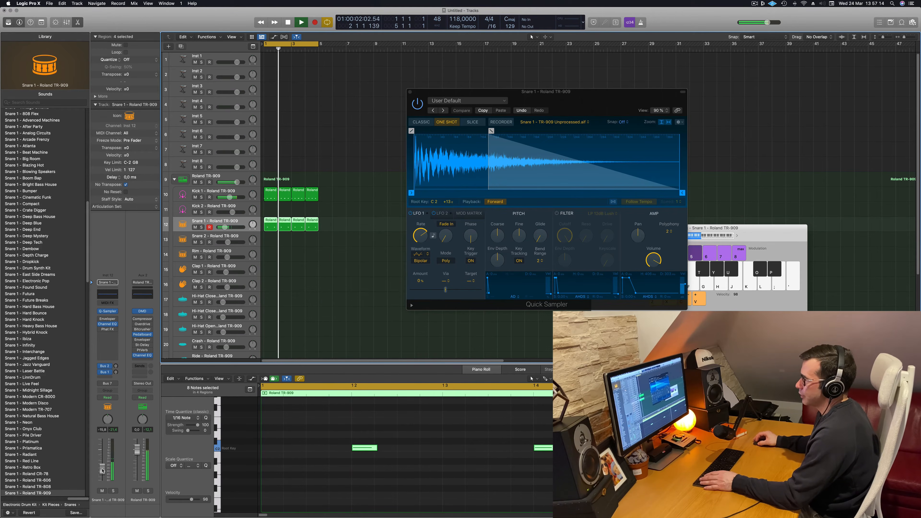
drag(492, 130, 469, 165)
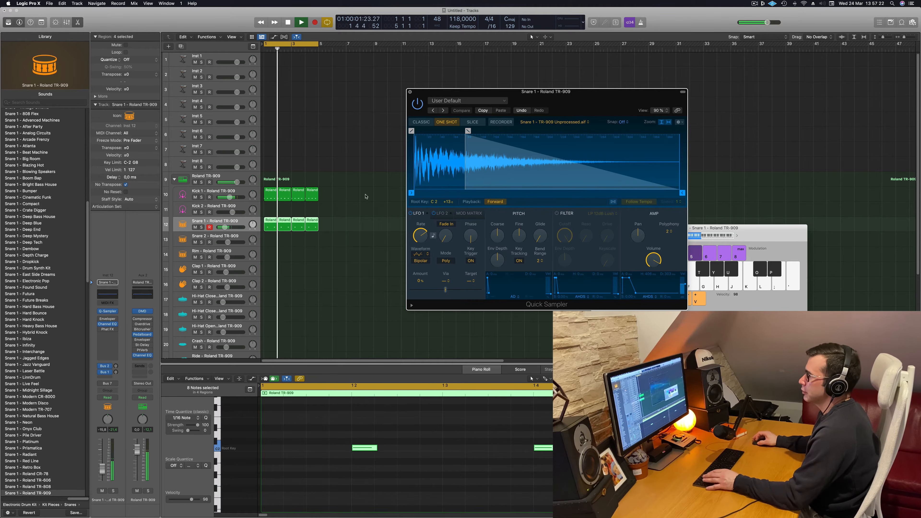
key(super+w)
Stop playback and copy the first Kick 1 region to the Hi-Hat Open track at bar 1
scroll(378, 195, down, 1)
click(392, 202)
scroll(384, 199, right, 1)
key(space)
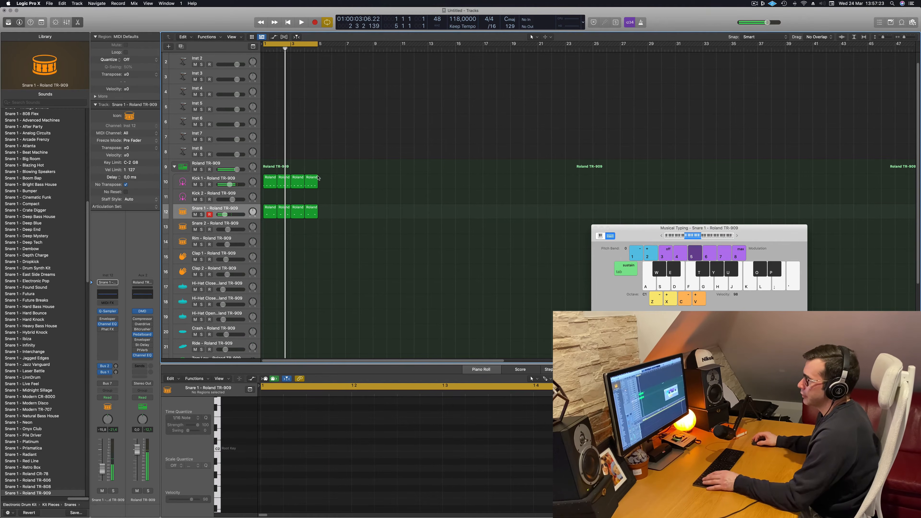
click(276, 180)
drag(272, 179, 271, 315)
Shift all four Hi-Hat Open notes an eighth note later onto the off-beats and audition them
drag(281, 436, 552, 479)
key(alt+Right)
key(alt+Right)
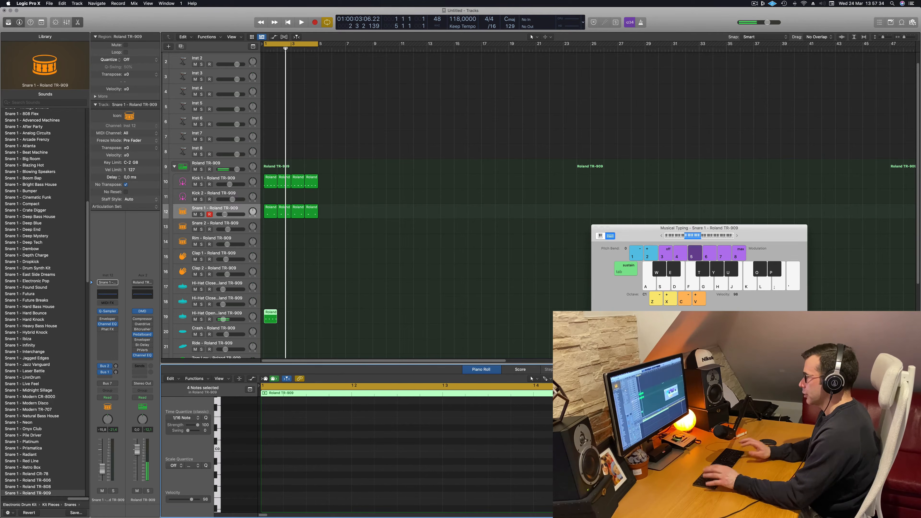
key(space)
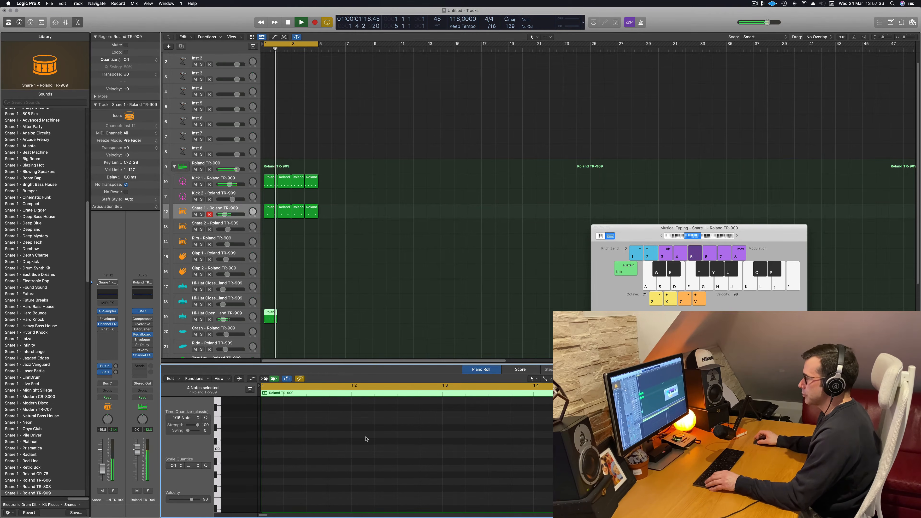
scroll(366, 438, up, 10)
key(space)
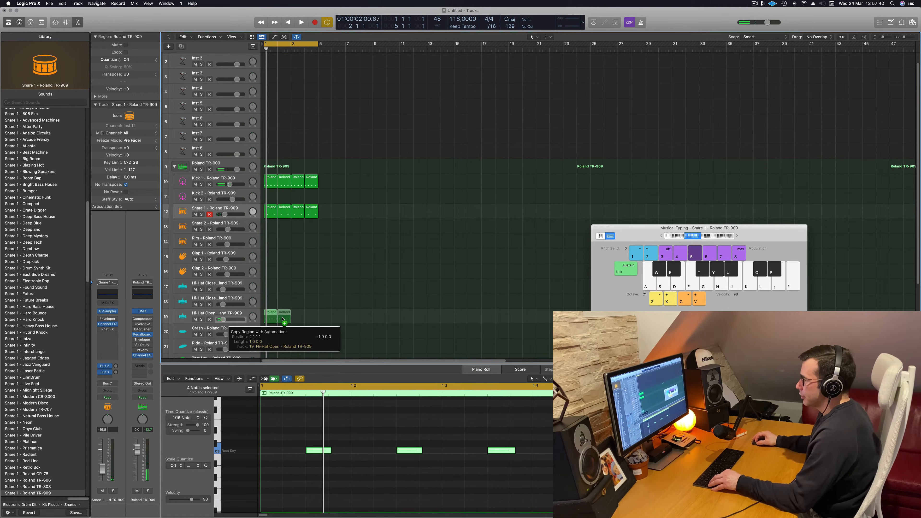
Copy the Hi-Hat Open region into bars 2 to 4, play the cycle and select the Hi-Hat Open track
key(super+r)
key(super+r)
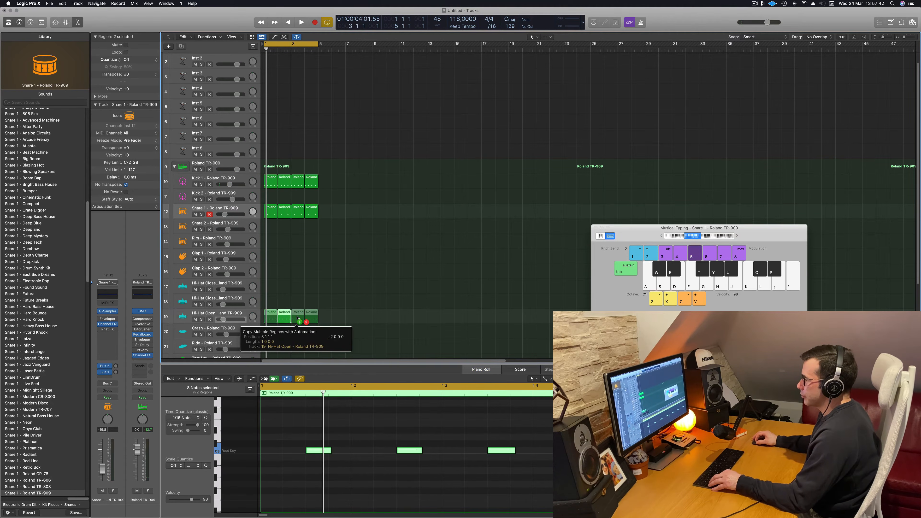
key(space)
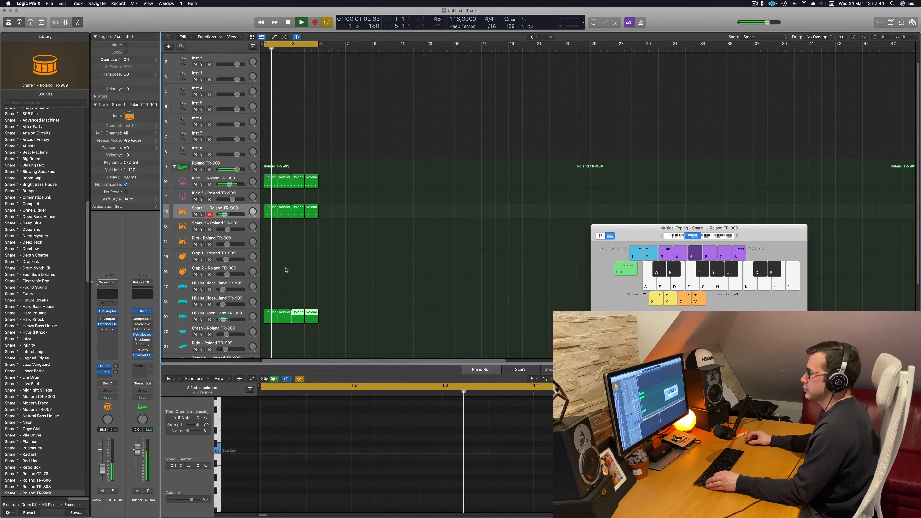
click(220, 312)
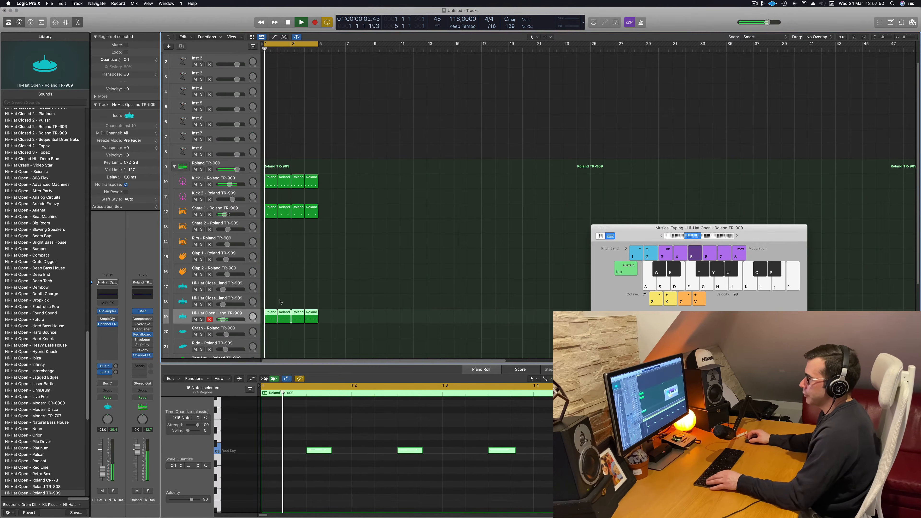
Copy the first Hi-Hat Open region to the first Hi-Hat Closed track and shift its four notes an eighth note earlier onto the beats
drag(270, 316, 270, 292)
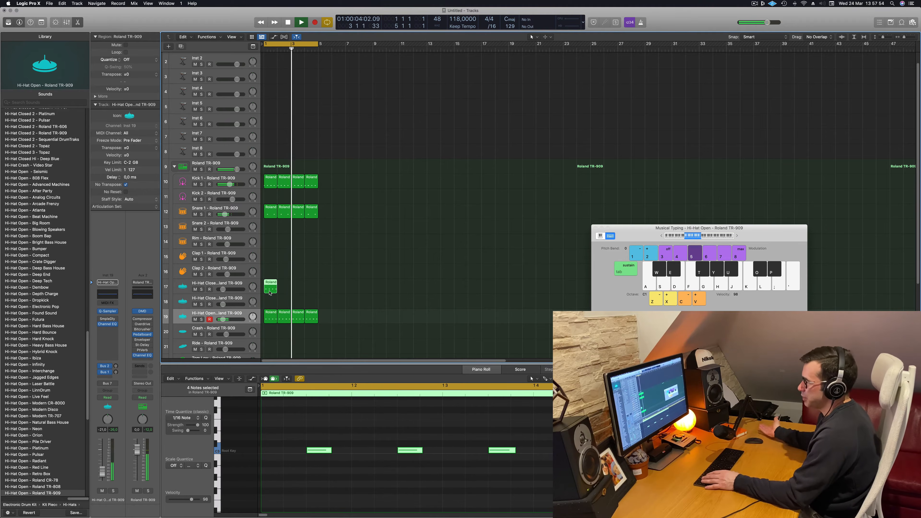
key(space)
drag(284, 432, 616, 498)
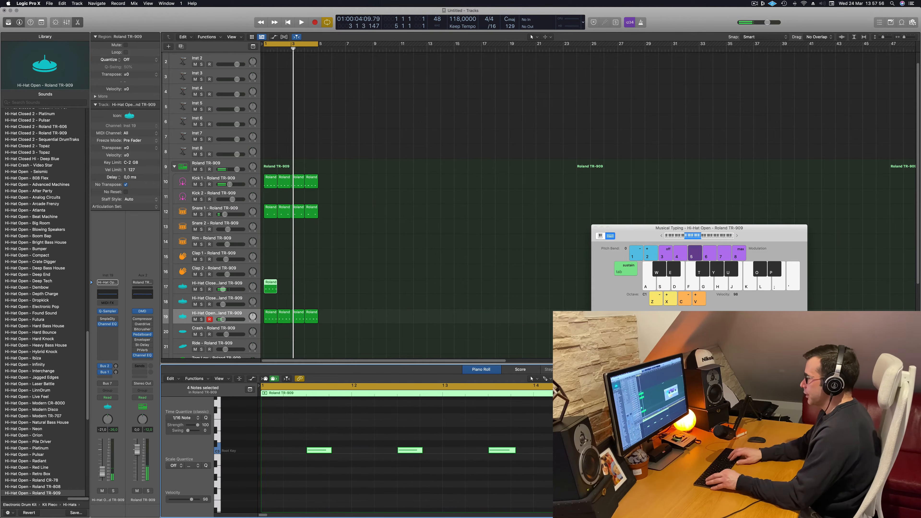
key(alt+Left)
key(alt+Left)
key(space)
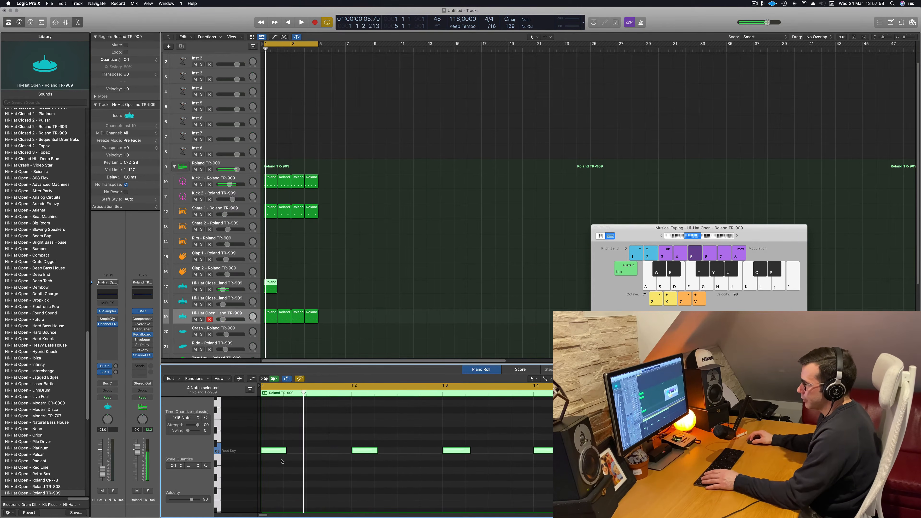
Duplicate the closed hi-hat notes to fill the bar with sixteenth notes, then select the first Hi-Hat Closed track and play the cycle
drag(285, 449, 314, 453)
key(super+a)
key(space)
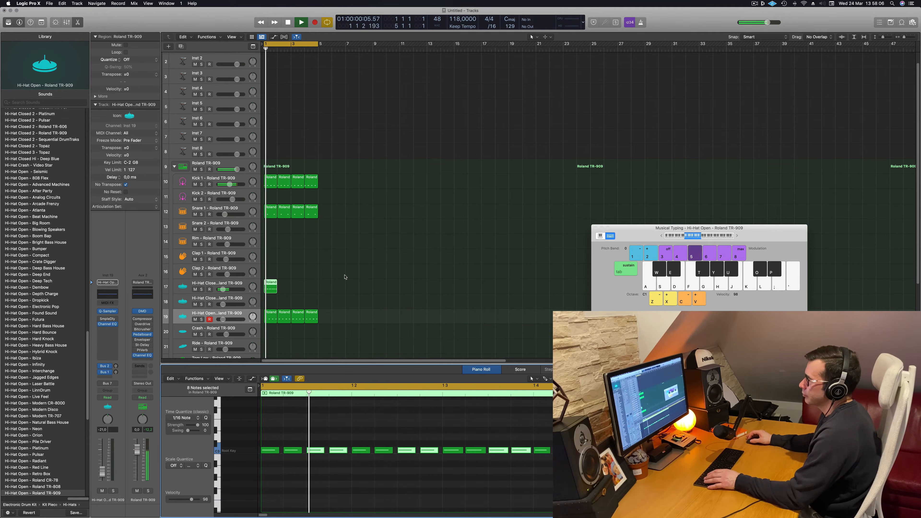
click(206, 287)
key(space)
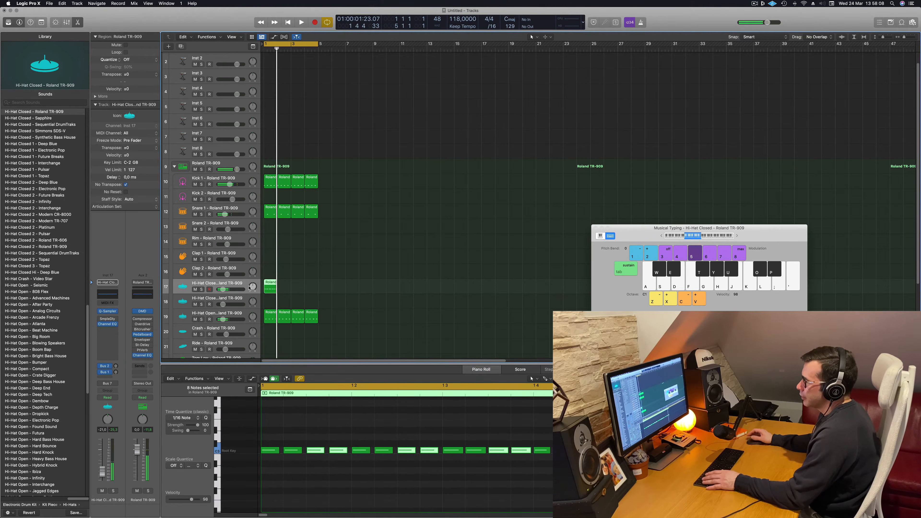
Copy the first Hi-Hat Closed region into bars 2 to 4 and play the cycle
key(space)
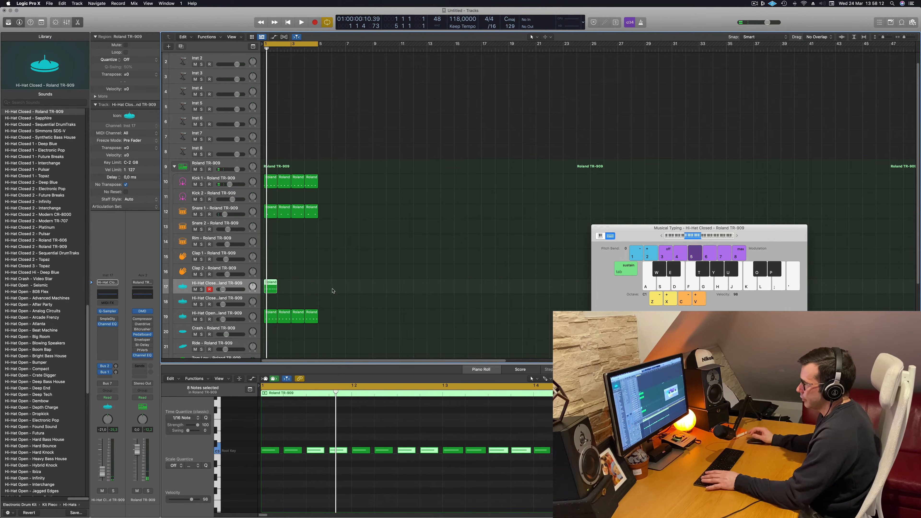
key(space)
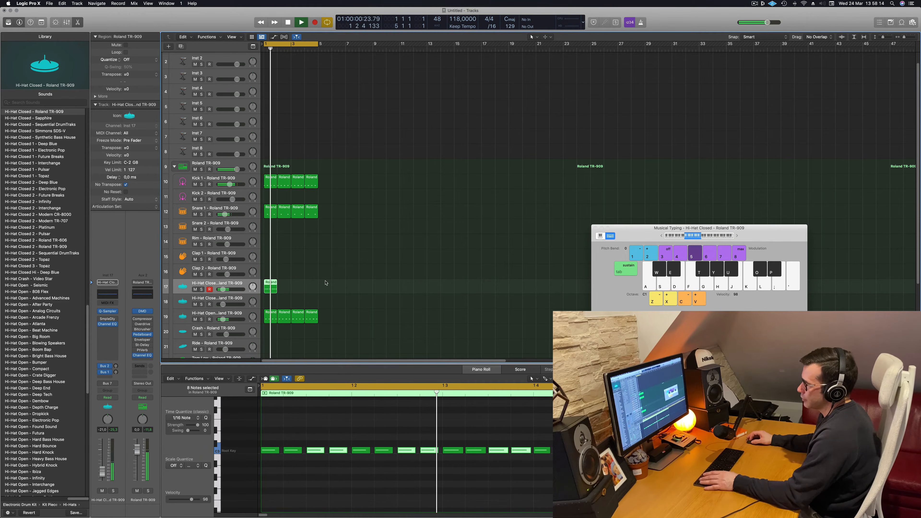
key(space)
drag(268, 287, 293, 286)
shift+click(271, 290)
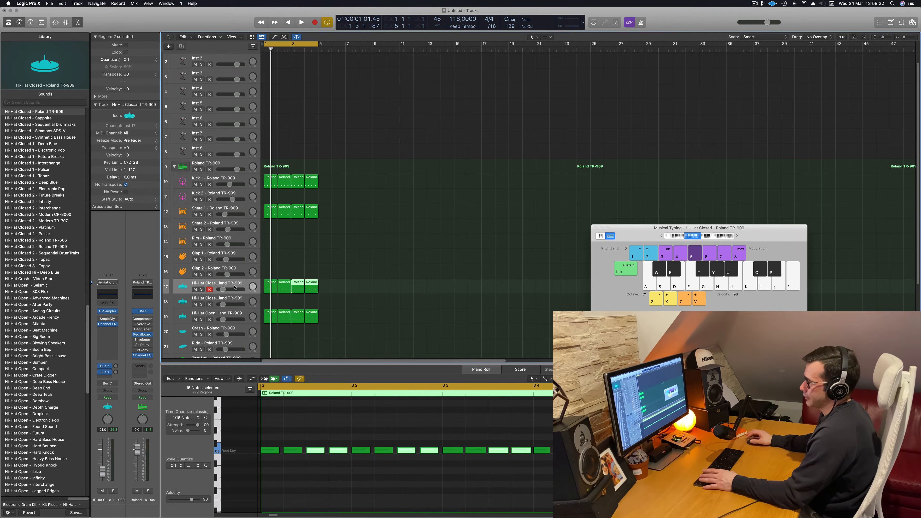
key(space)
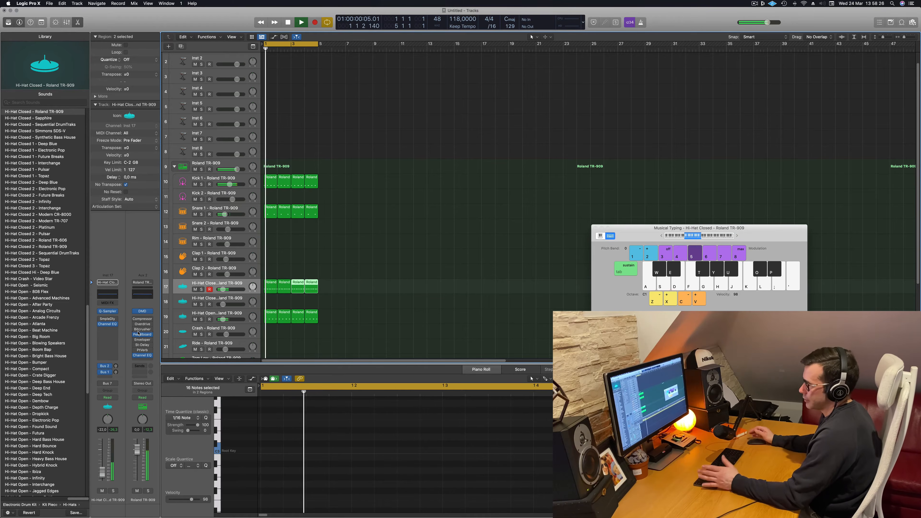
Set the closed hi-hat's Sample Delay to 6 ms left and 12 ms right, and lower its channel volume to -24.0 dB
click(108, 319)
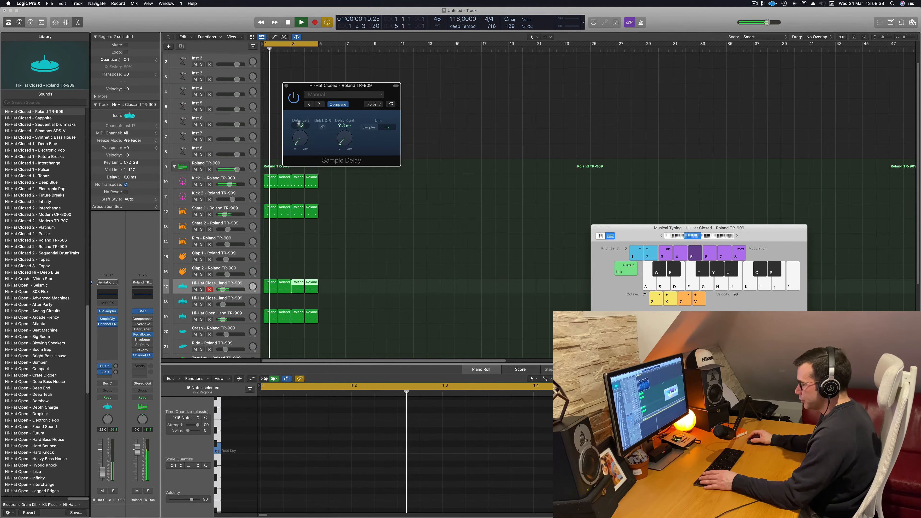
text(6)
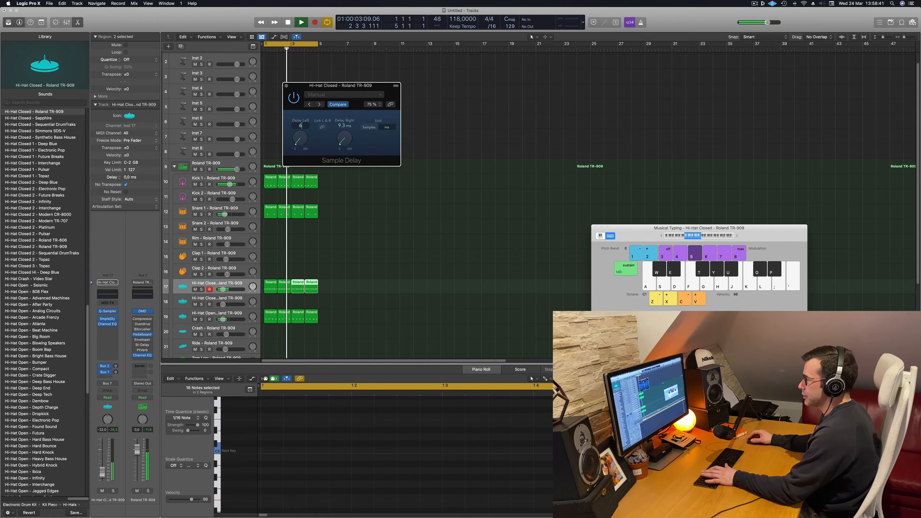
key(Return)
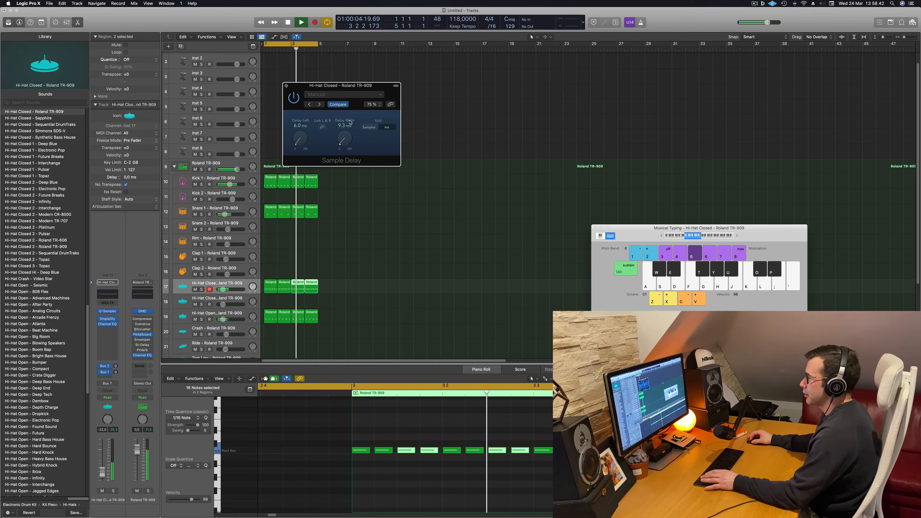
text(12)
key(Return)
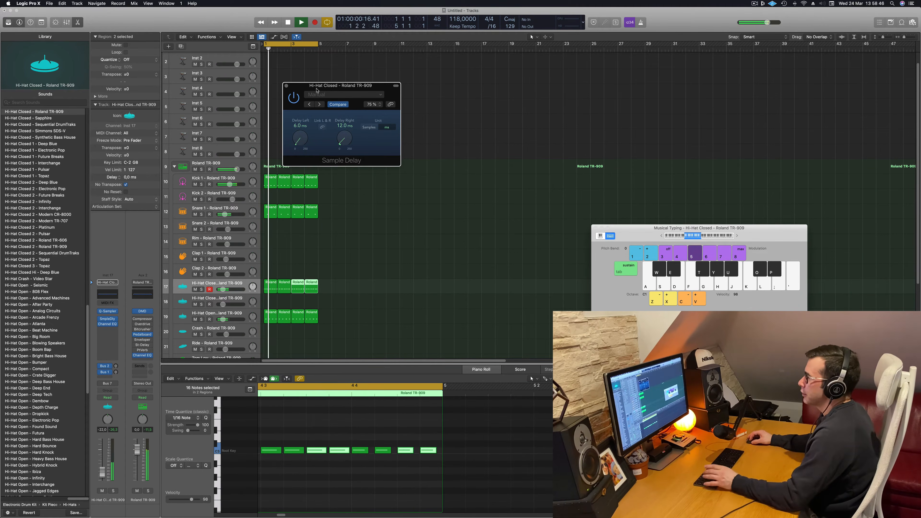
drag(302, 92, 353, 97)
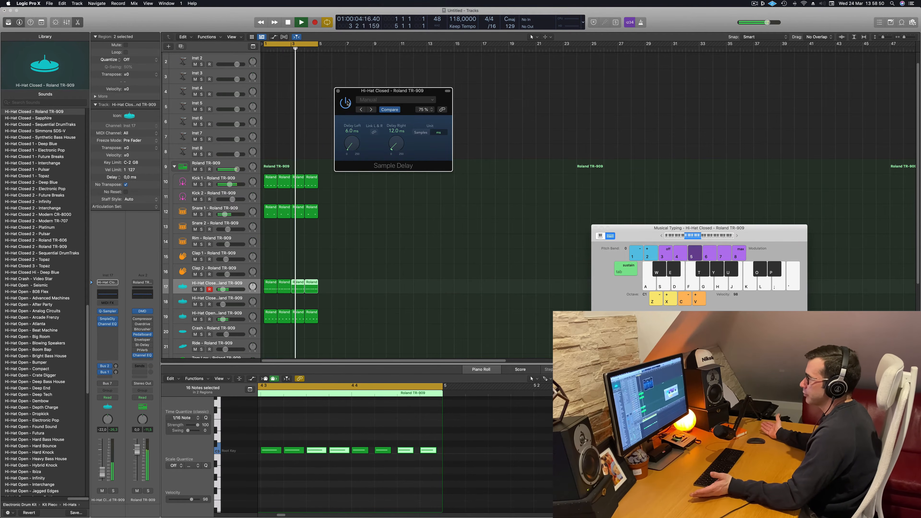
click(338, 91)
drag(100, 473, 103, 476)
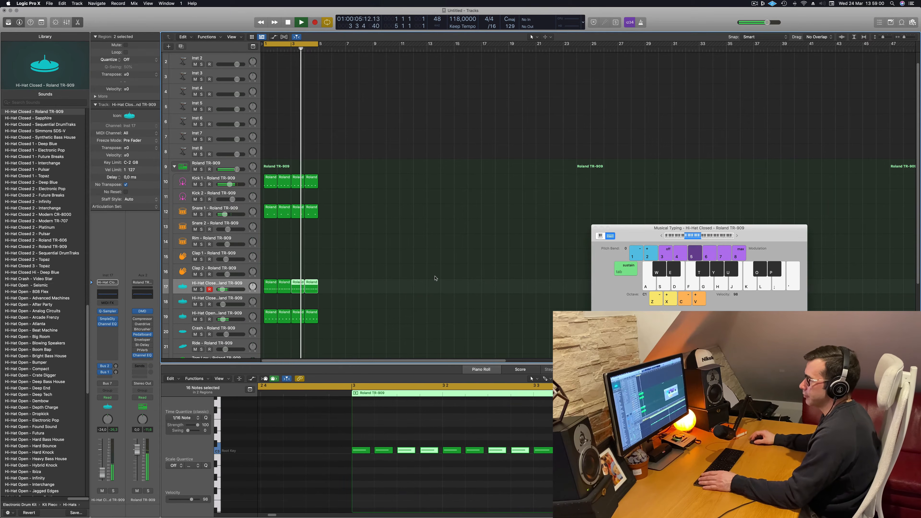
Copy the first Hi-Hat Open region to the Tom Low track and delete all its notes except the last off-beat one
scroll(435, 278, down, 7)
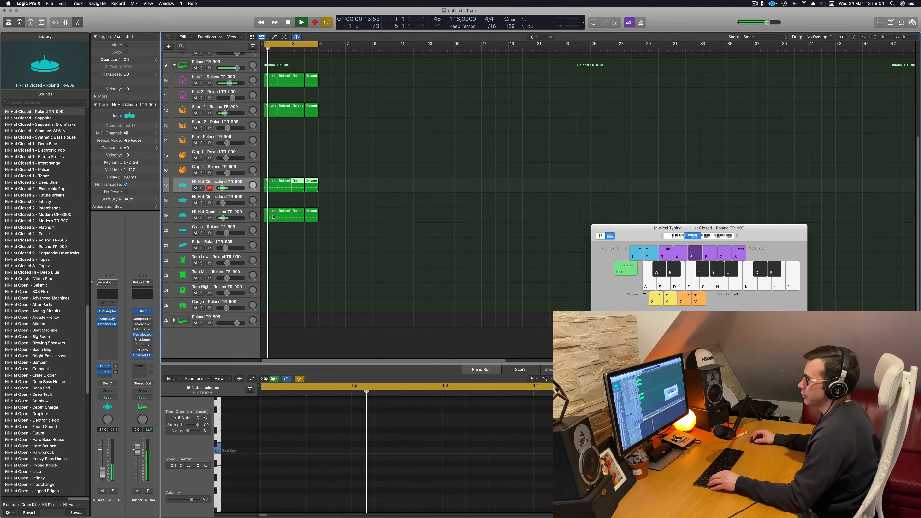
drag(273, 217, 266, 264)
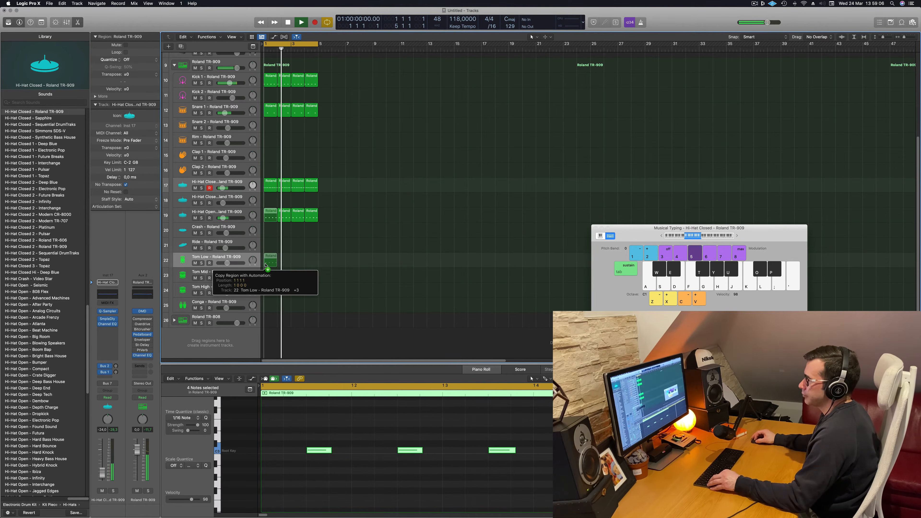
drag(290, 417, 523, 487)
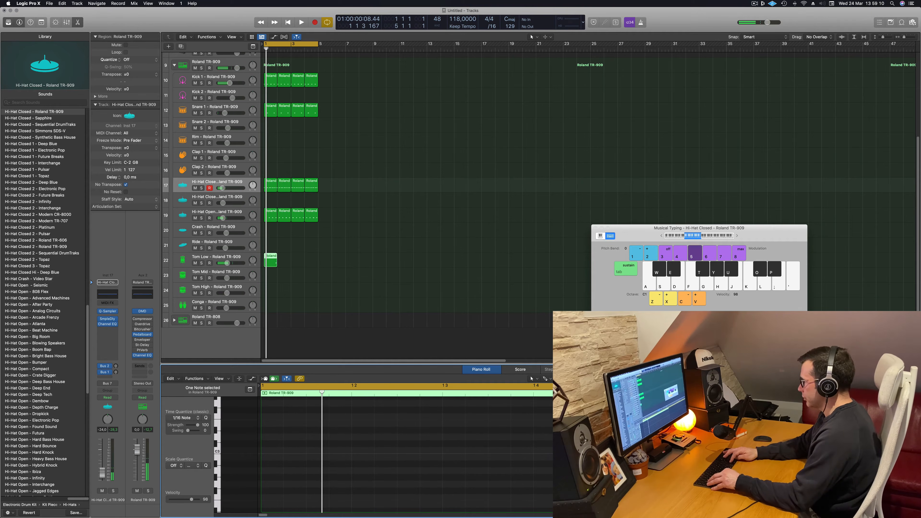
key(space)
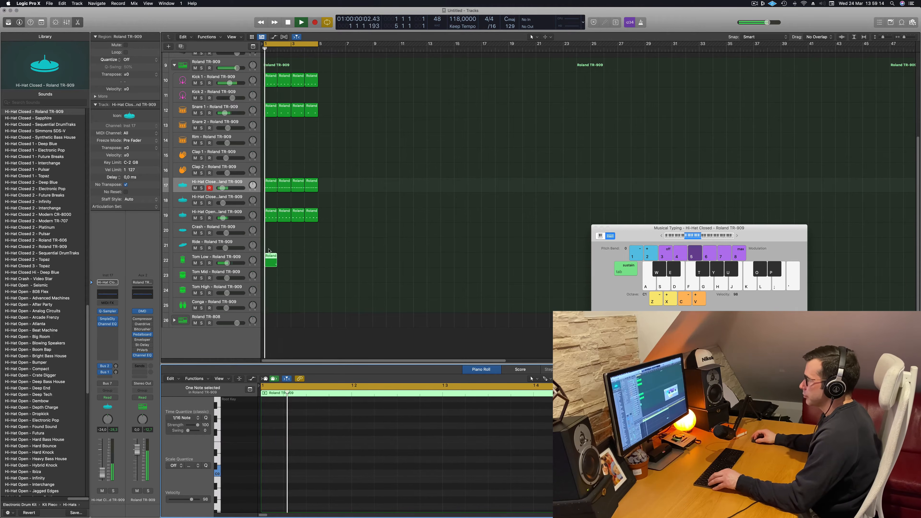
Copy the Tom Low region into bars 2 to 4 and select the Tom Low track while the cycle plays
drag(268, 256, 282, 260)
mouse_move(299, 259)
mouse_down()
mouse_move(264, 264)
mouse_move(297, 259)
mouse_up()
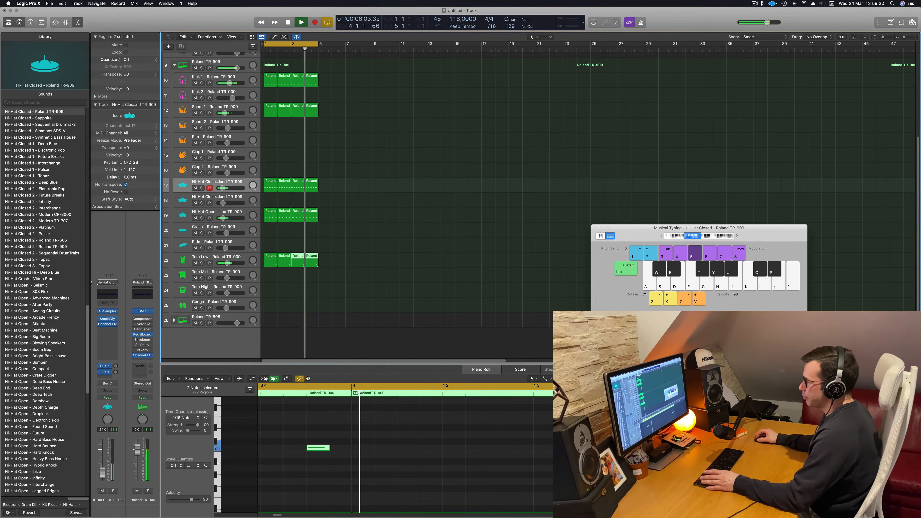
scroll(306, 406, up, 5)
scroll(307, 406, down, 5)
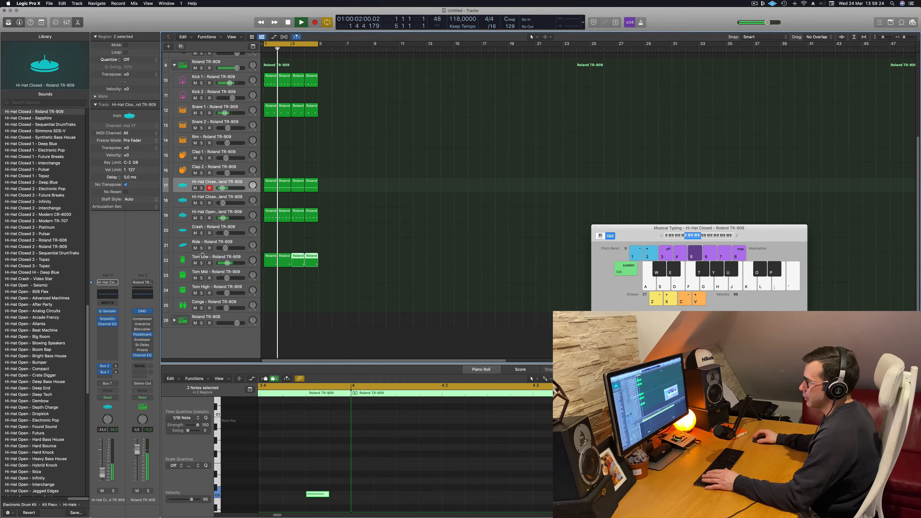
click(239, 256)
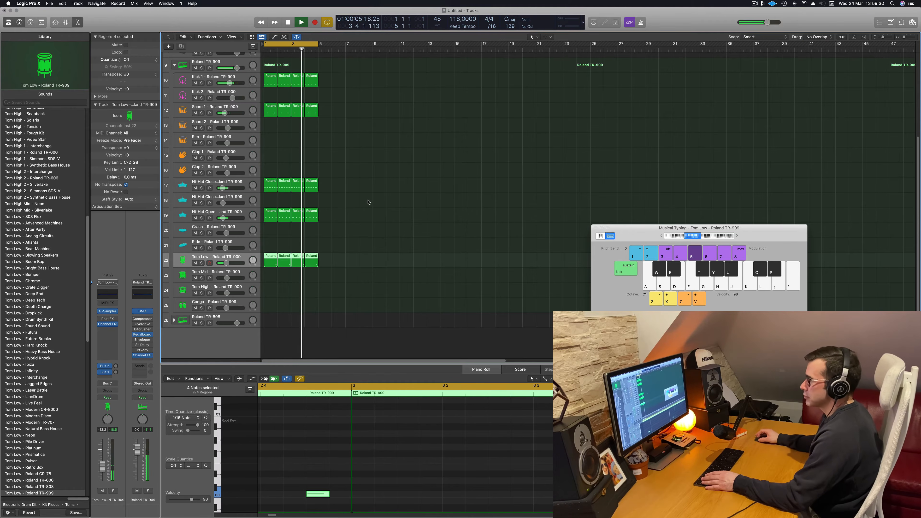
scroll(381, 211, down, 1)
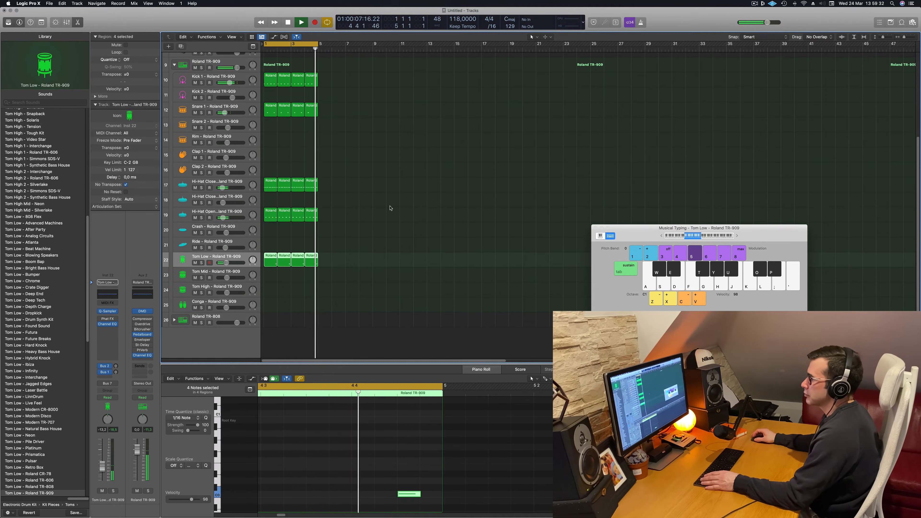
Copy a Hi-Hat Closed region to bar 1 of the Conga track and transpose all its sixteenth notes down an octave
click(287, 188)
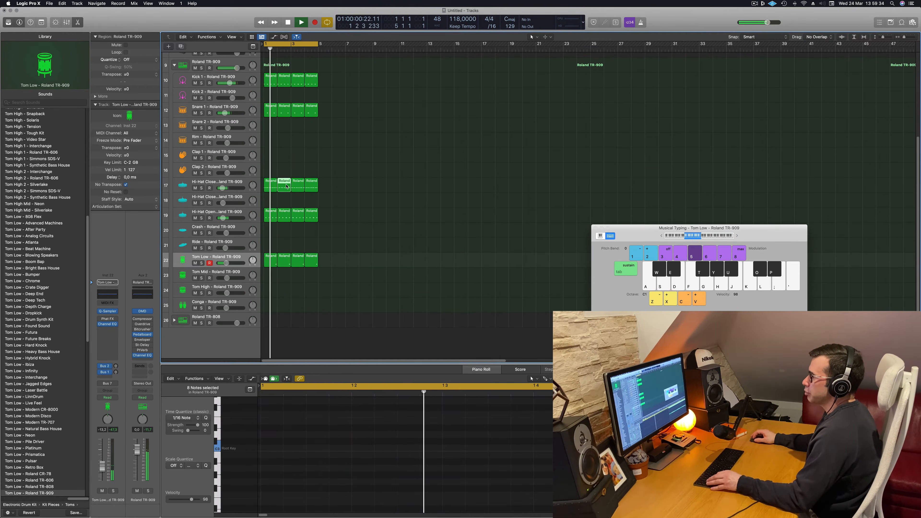
drag(286, 187, 271, 311)
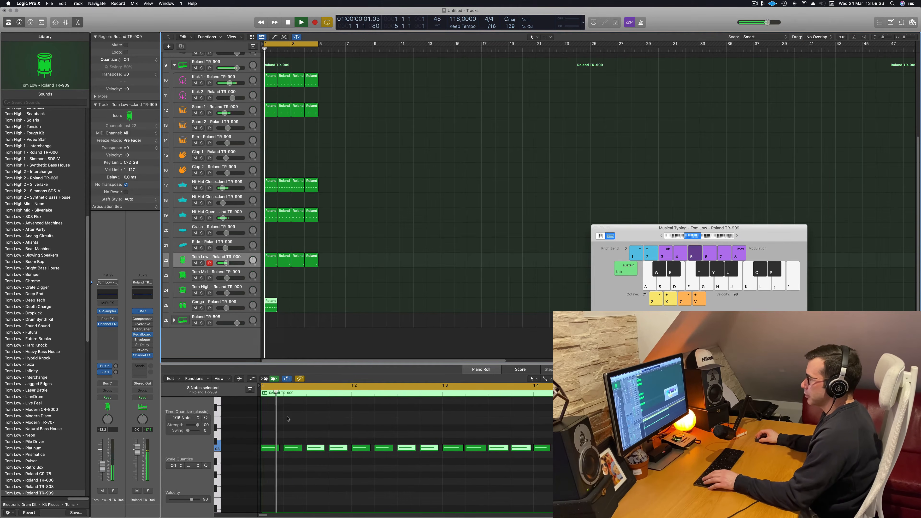
key(space)
scroll(297, 433, down, 1)
key(super+a)
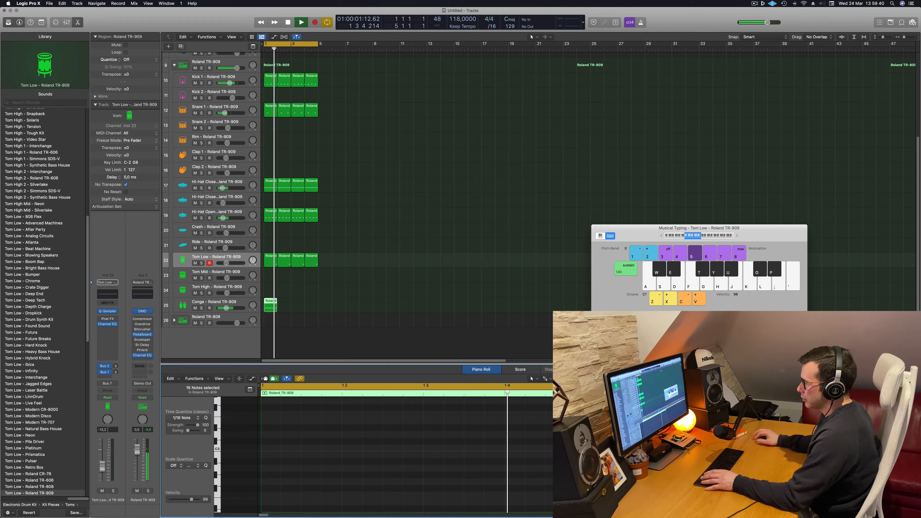
scroll(487, 448, down, 5)
key(space)
key(space)
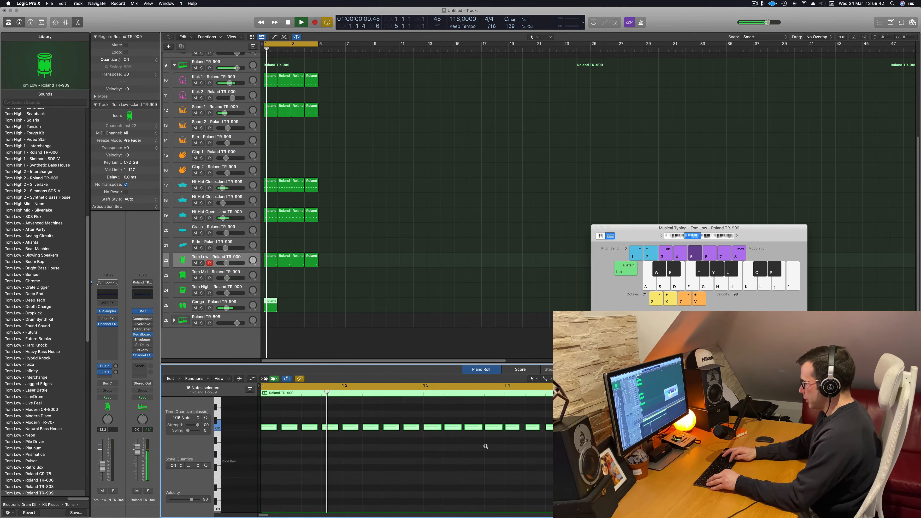
key(alt+shift+Down)
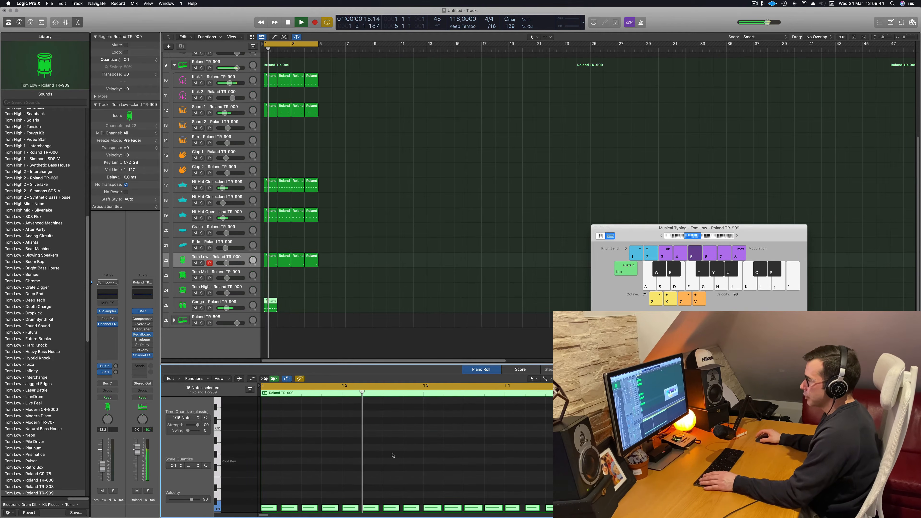
Raise the second Conga note by two semitones and the third by four semitones
scroll(393, 453, down, 3)
key(space)
drag(290, 430, 290, 472)
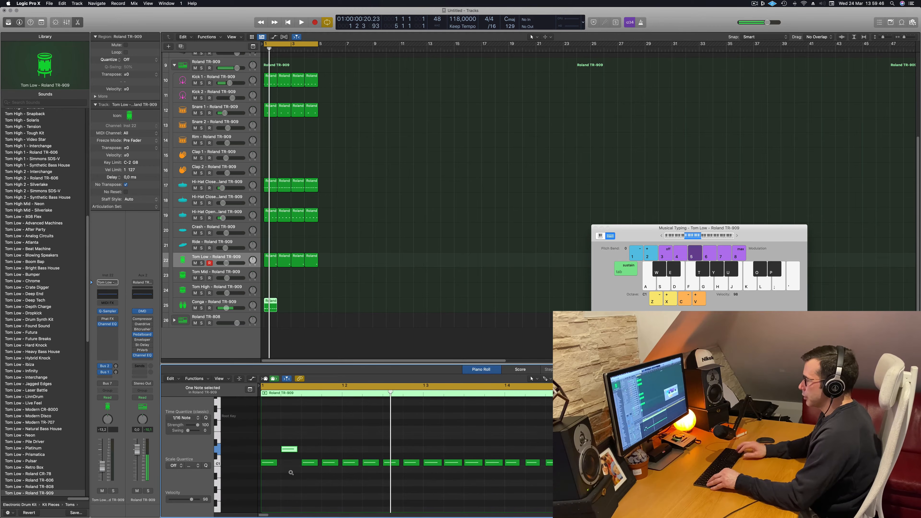
scroll(316, 446, up, 1)
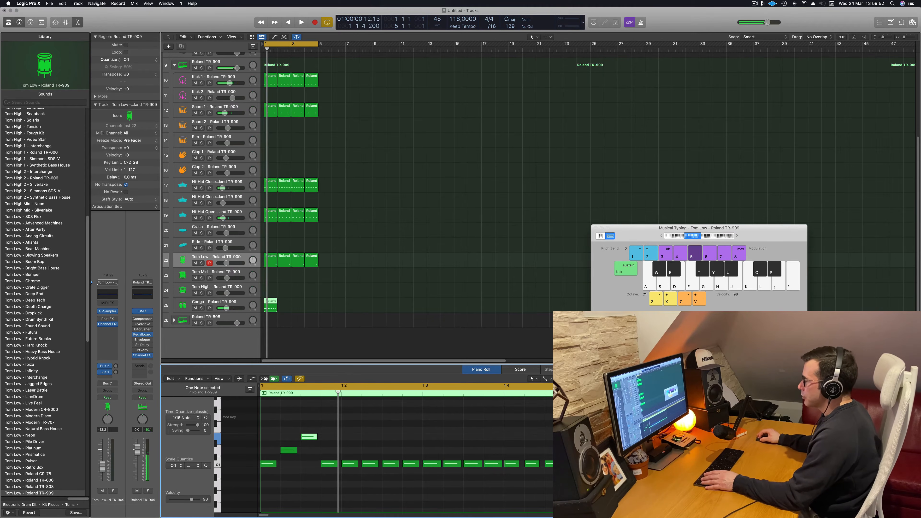
Delete all Conga notes after the first four sixteenths
drag(349, 450, 577, 481)
scroll(577, 481, left, 1)
key(Delete)
key(space)
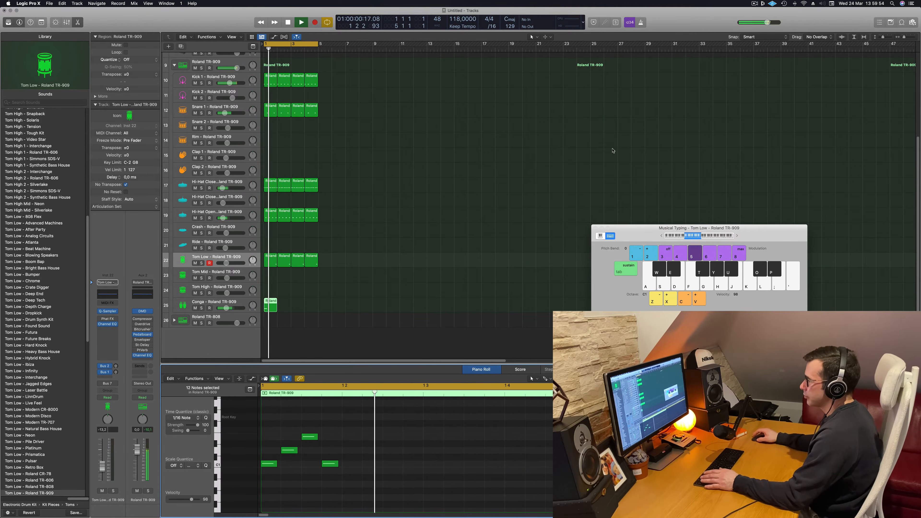
Copy the Conga region to bar 3 and audition the Conga track in solo before returning to the full mix
key(space)
key(space)
drag(268, 301, 294, 307)
click(201, 308)
key(space)
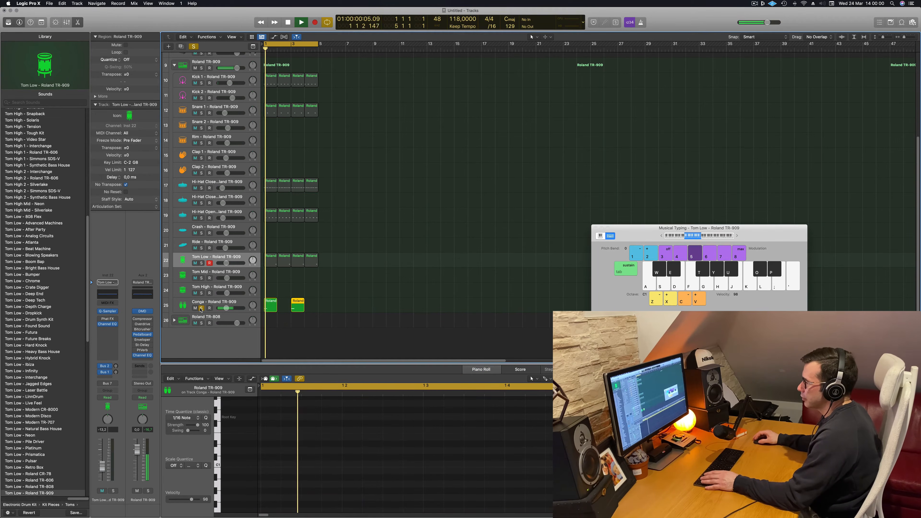
click(201, 308)
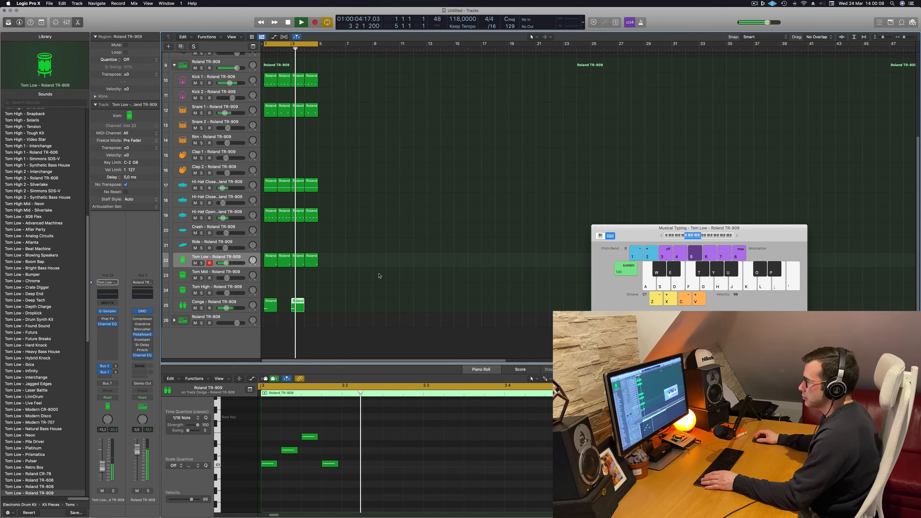
Select the Conga track and try out its Bus 2 reverb send while the cycle plays
key(space)
key(space)
click(184, 306)
key(space)
key(space)
key(space)
key(space)
click(115, 365)
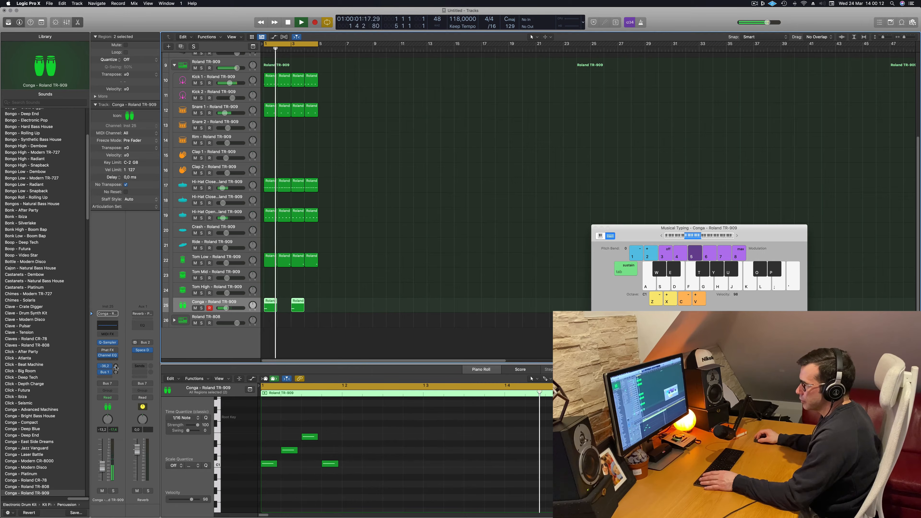
key(space)
key(space)
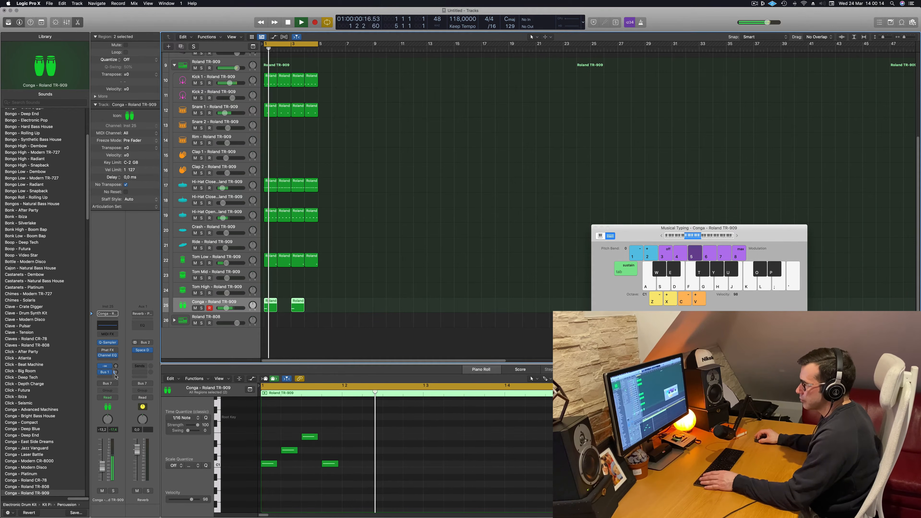
Set the Conga track's Bus 1 delay send to -4.1 dB, deselect the regions and keep the cycle playing
drag(115, 372, 116, 370)
key(space)
key(space)
key(space)
key(space)
key(space)
key(space)
click(420, 250)
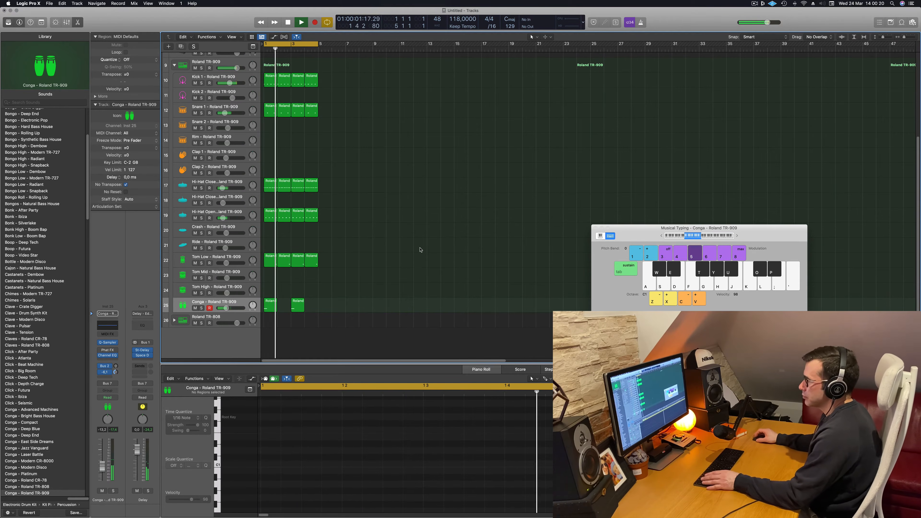
key(space)
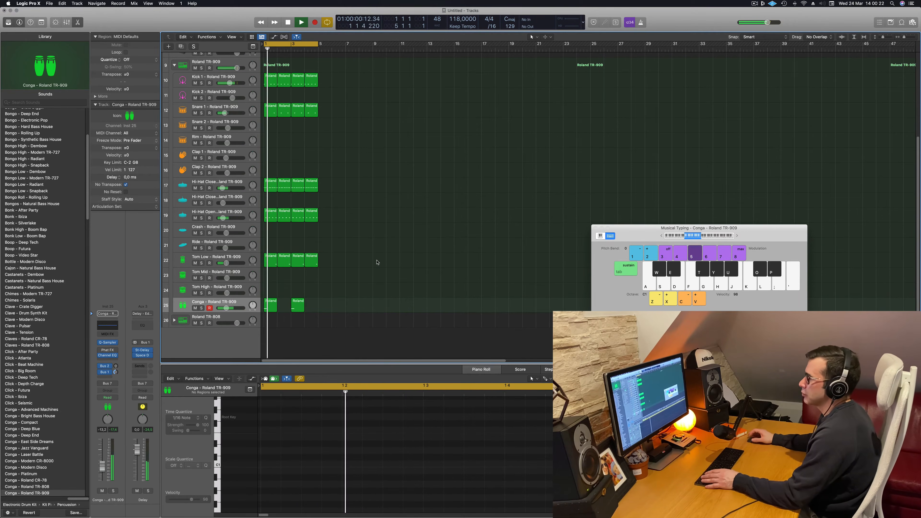
Enlarge the timeline slightly and expand the Roland TR-808 track stack to show its individual drum tracks
scroll(393, 279, right, 1)
scroll(393, 280, right, 3)
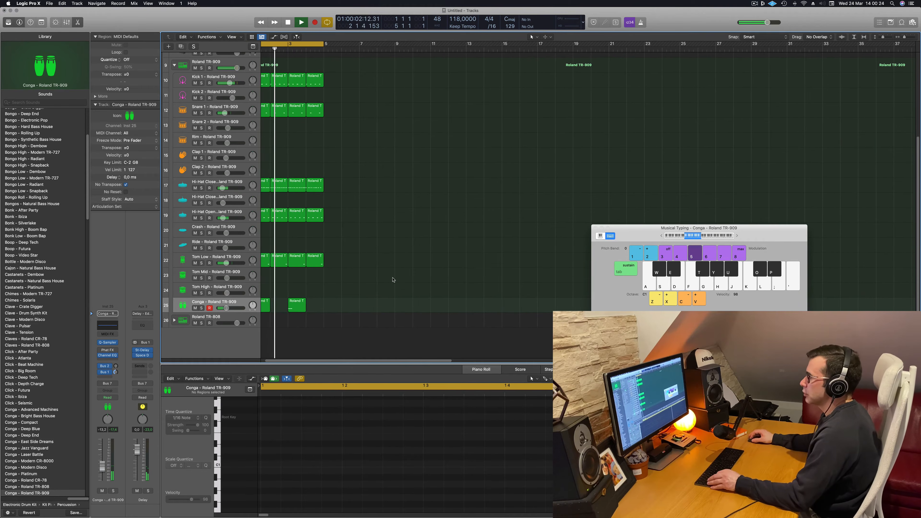
click(174, 322)
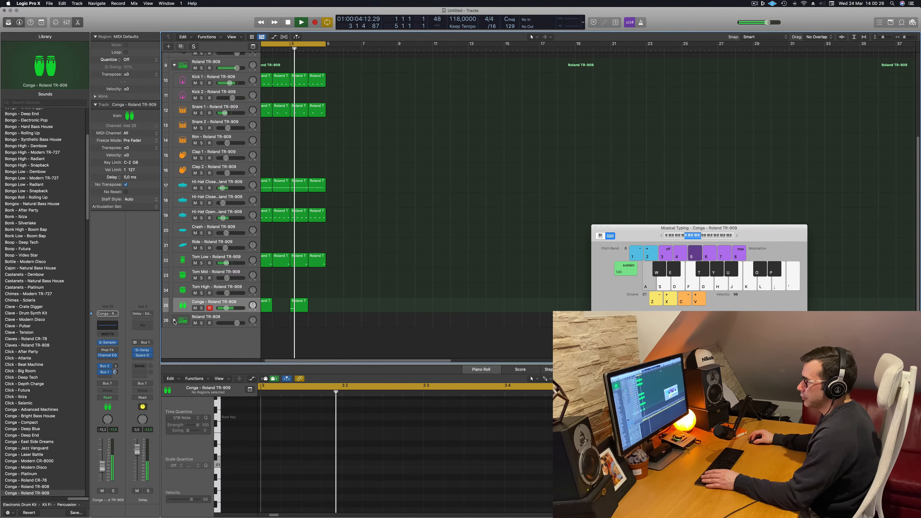
scroll(465, 275, down, 5)
scroll(465, 275, down, 3)
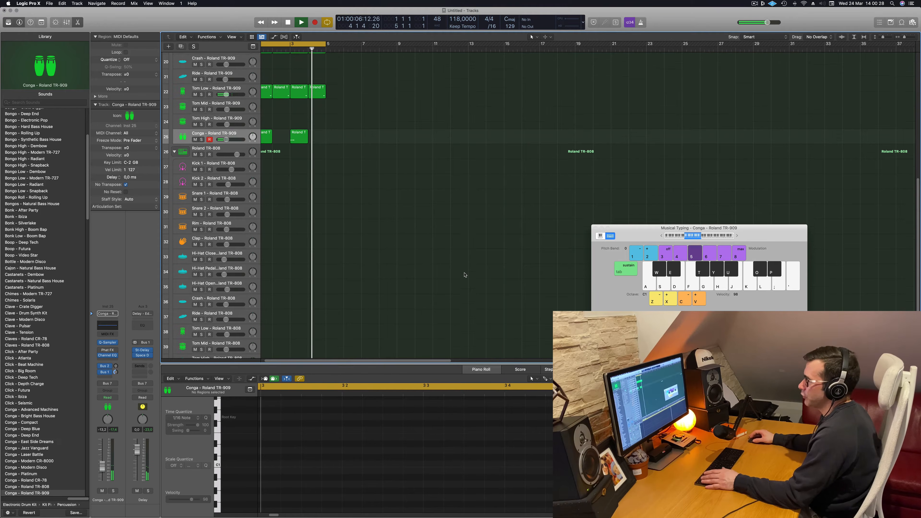
Select the Roland TR-808 Conga track and audition its sound in the low octave while the cycle plays
key(space)
key(space)
key(space)
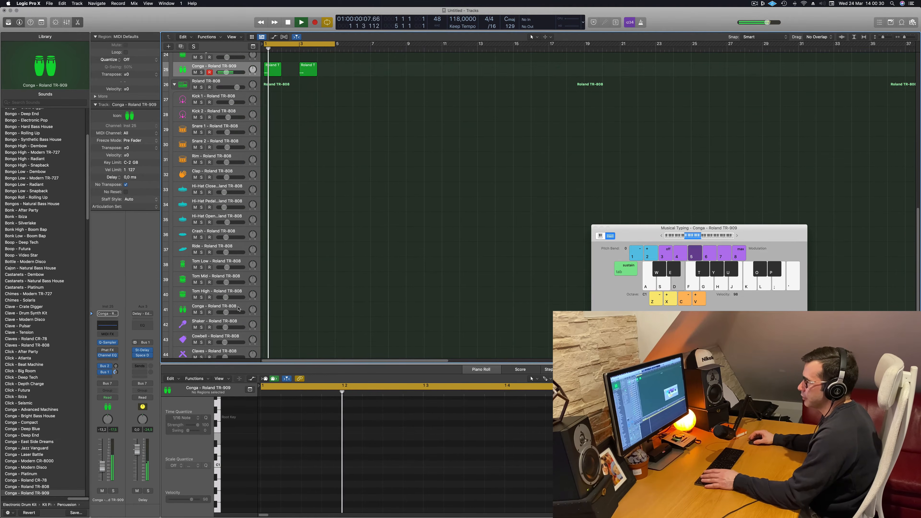
click(235, 305)
key(space)
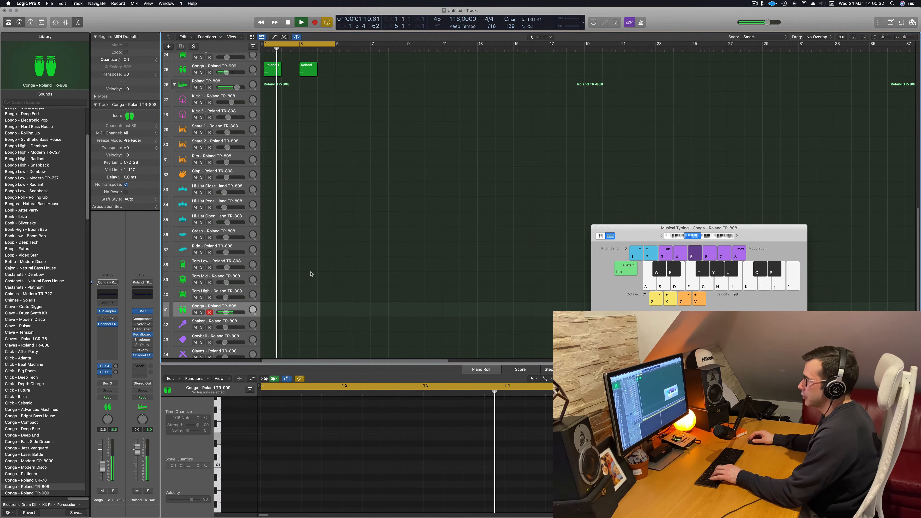
key(f)
key(f)
key(g)
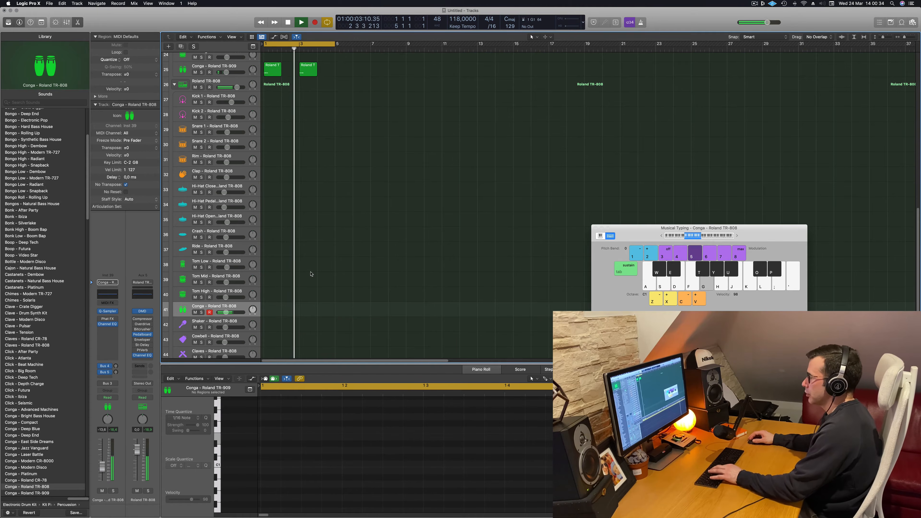
Raise the Musical Typing octave to C3 and try out different conga pitches over the playing cycle
click(736, 236)
click(736, 236)
key(j)
key(j)
key(j)
key(j)
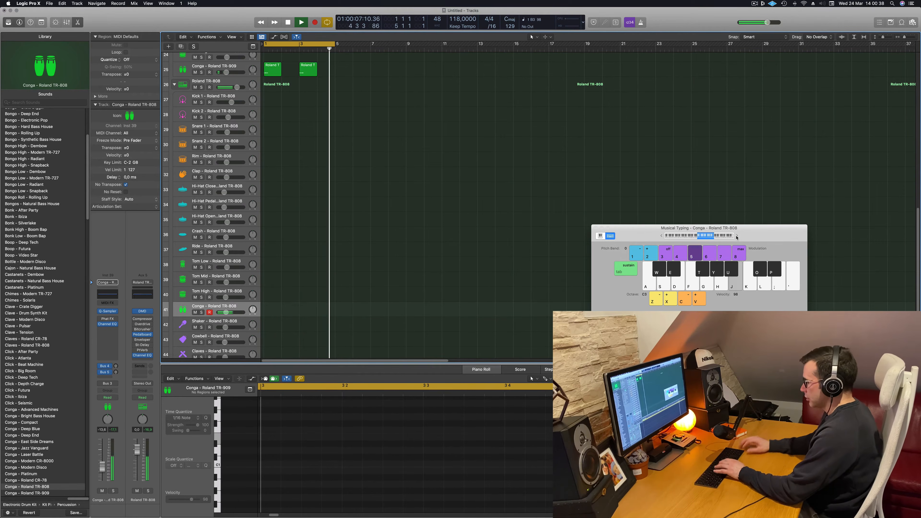
key(f)
key(f)
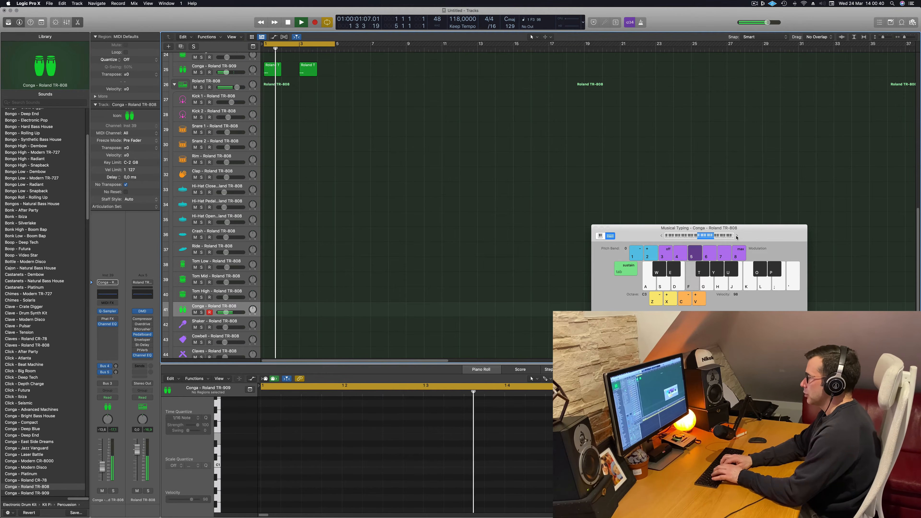
key(d)
key(k)
key(k)
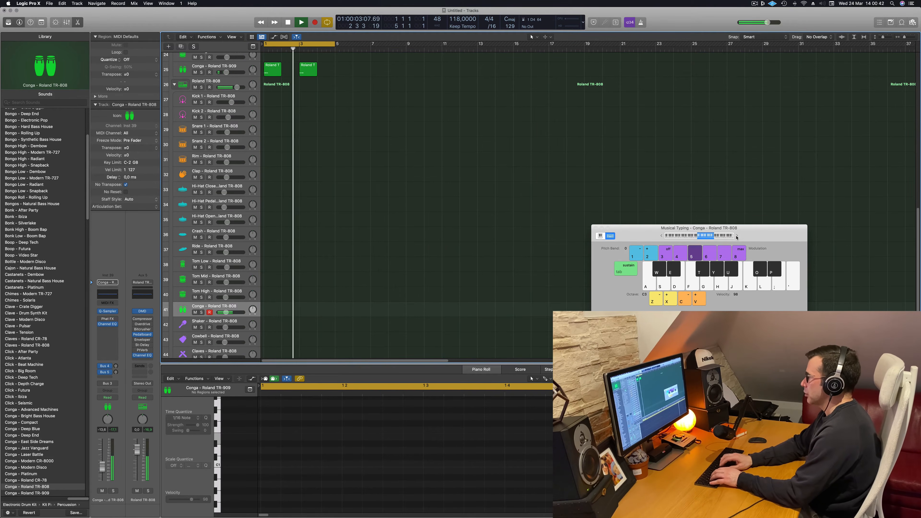
key(a)
key(a)
key(d)
key(a)
key(a)
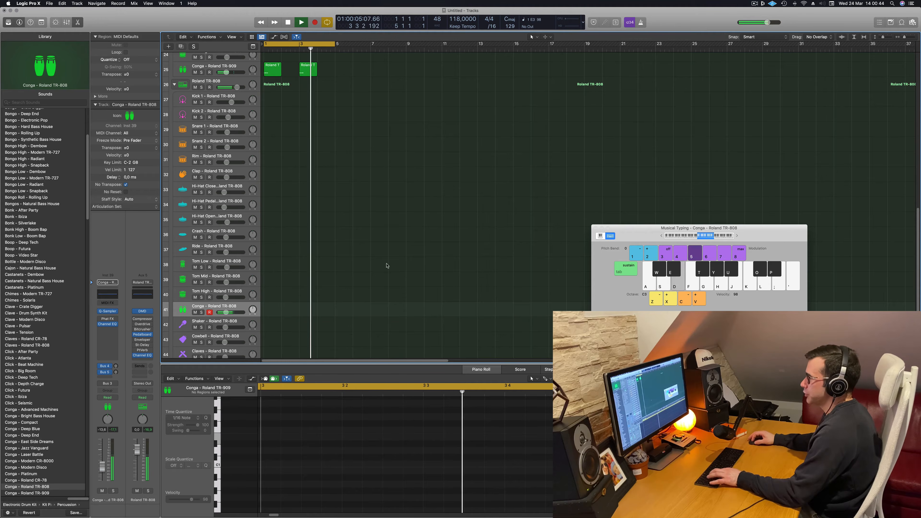
Audition the TR-808 Tom High, Tom Mid and Tom Low tracks against the playing pattern
click(241, 292)
key(a)
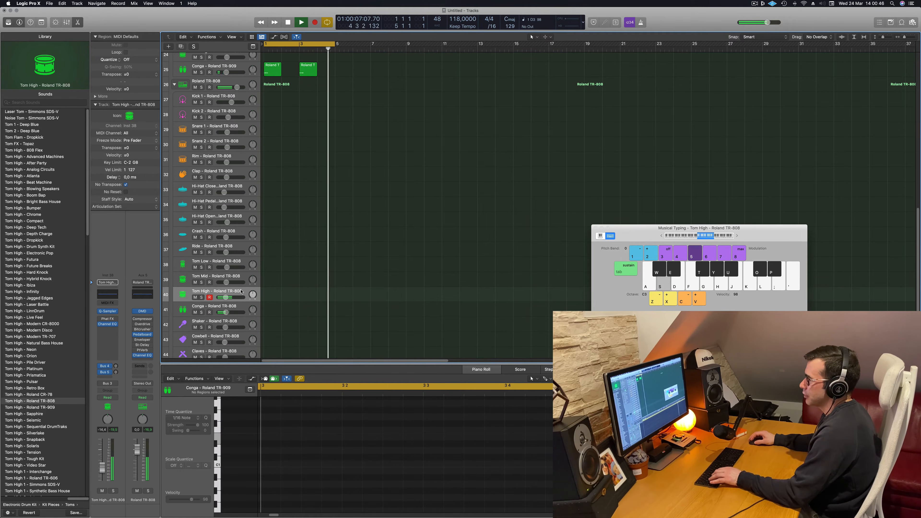
key(s)
key(s)
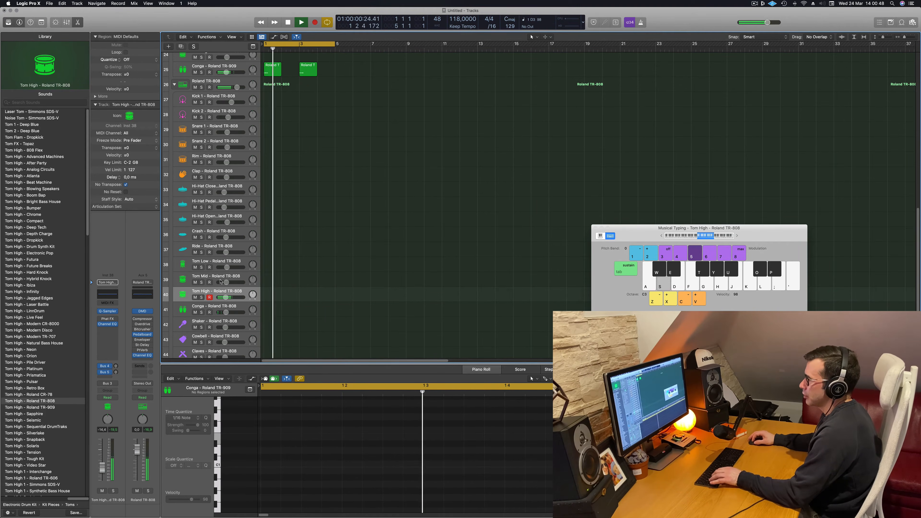
click(217, 276)
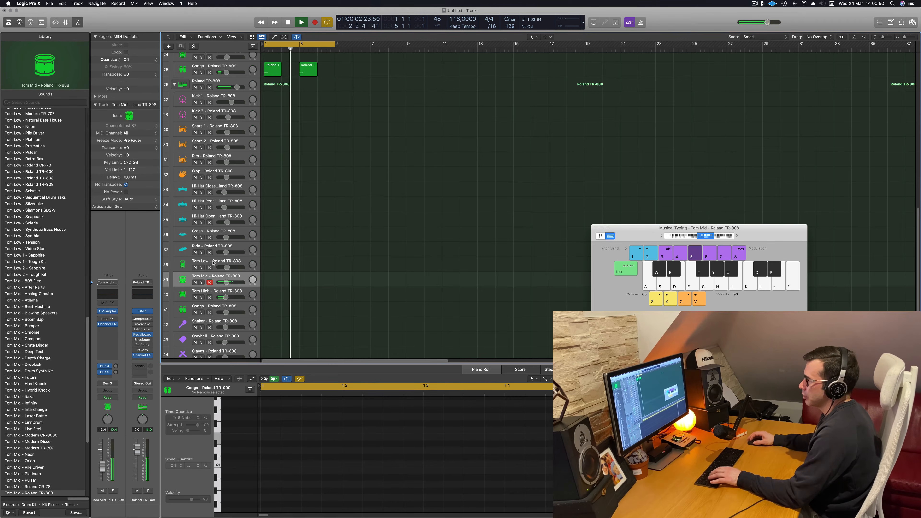
click(217, 267)
key(s)
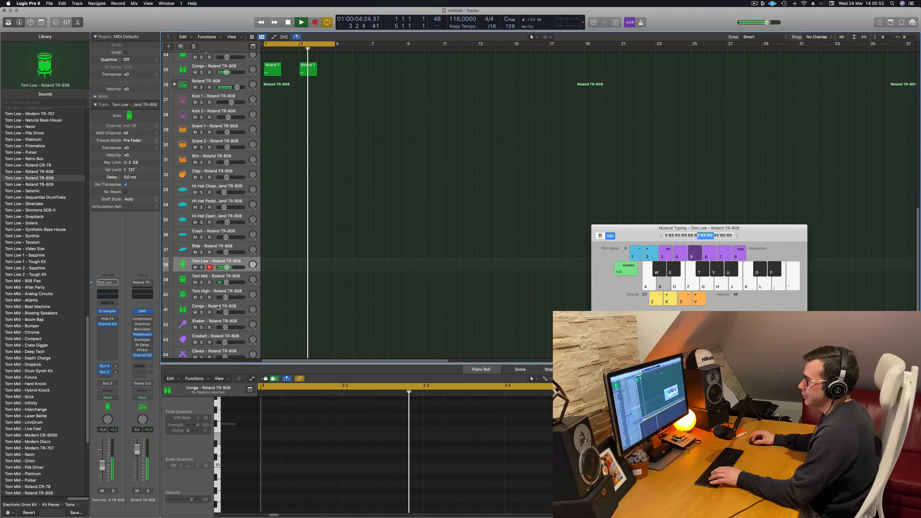
Return to the TR-808 Conga track and rehearse a conga phrase with low and high notes over the cycle
click(218, 307)
key(s)
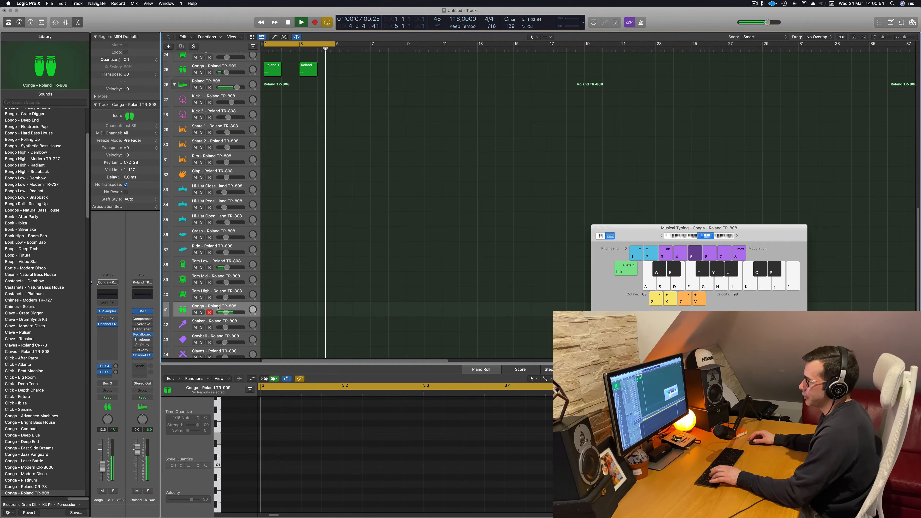
key(a)
key(a)
key(a)
key(a)
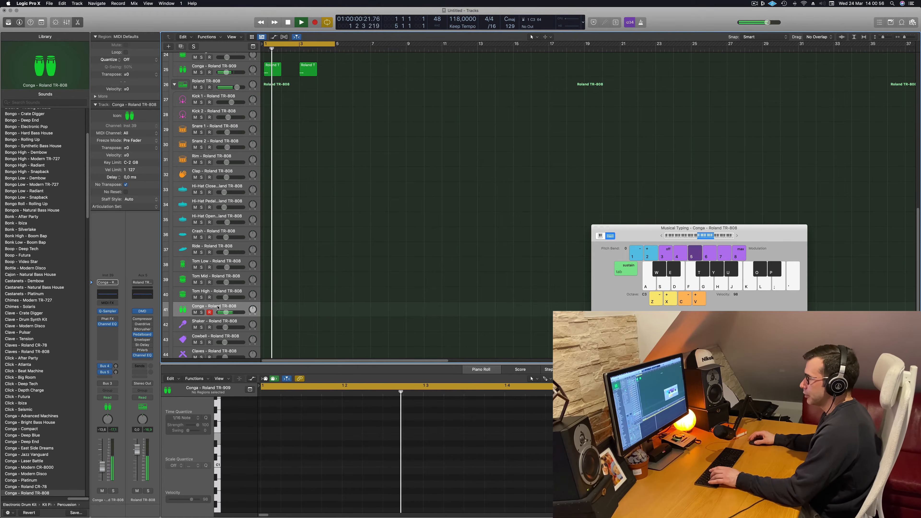
key(a)
key(a)
key(a)
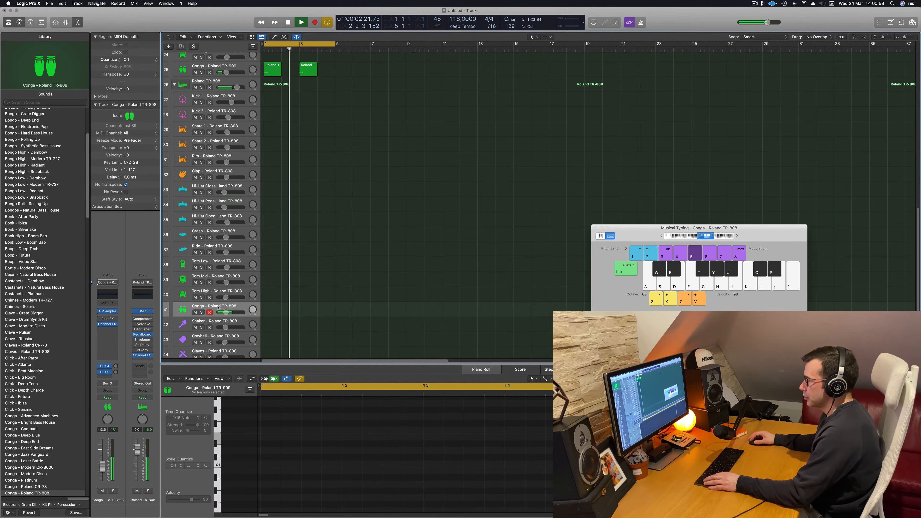
key(a)
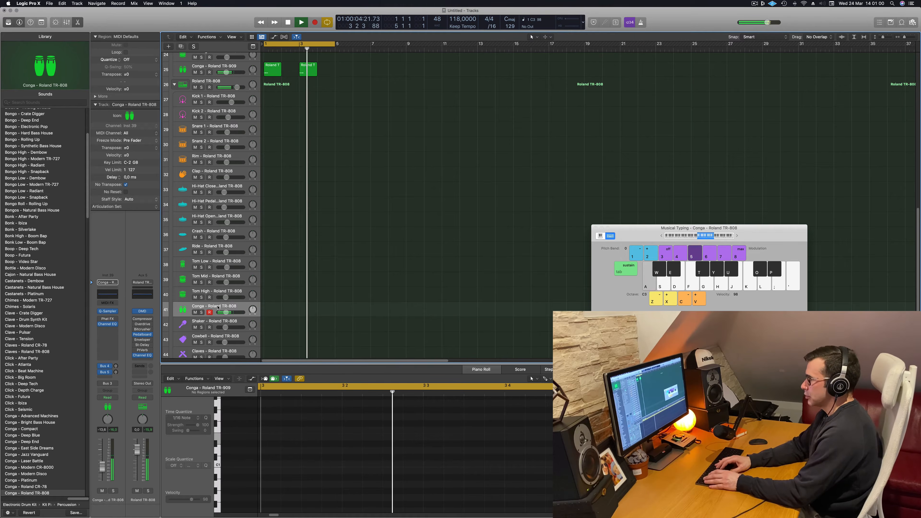
key(a)
key(a)
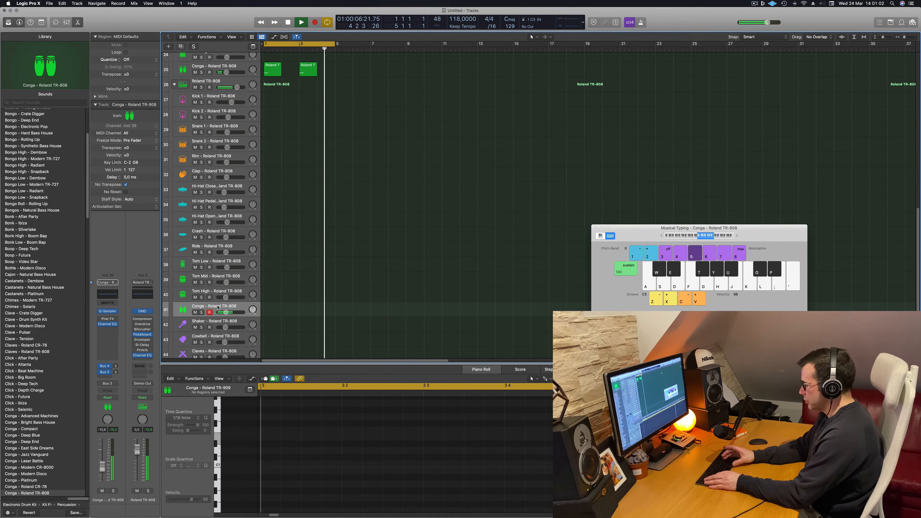
key(l)
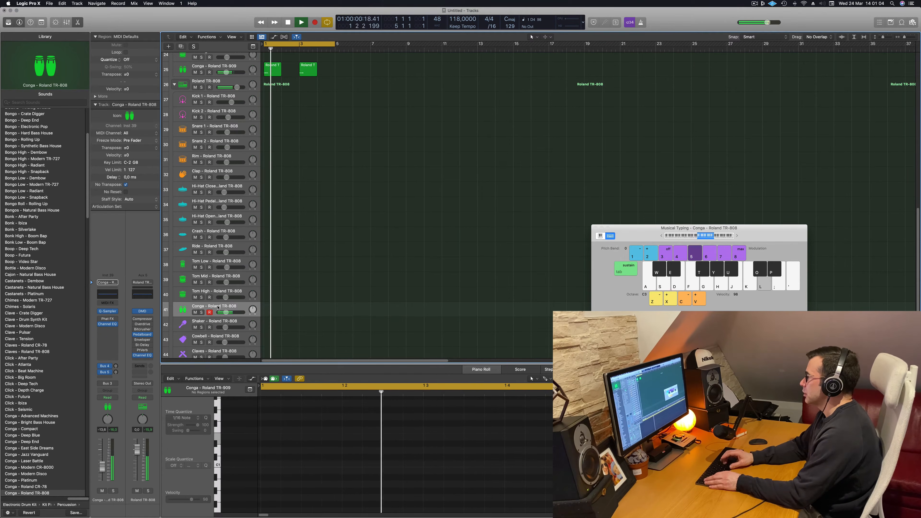
key(semicolon)
key(apostrophe)
key(apostrophe)
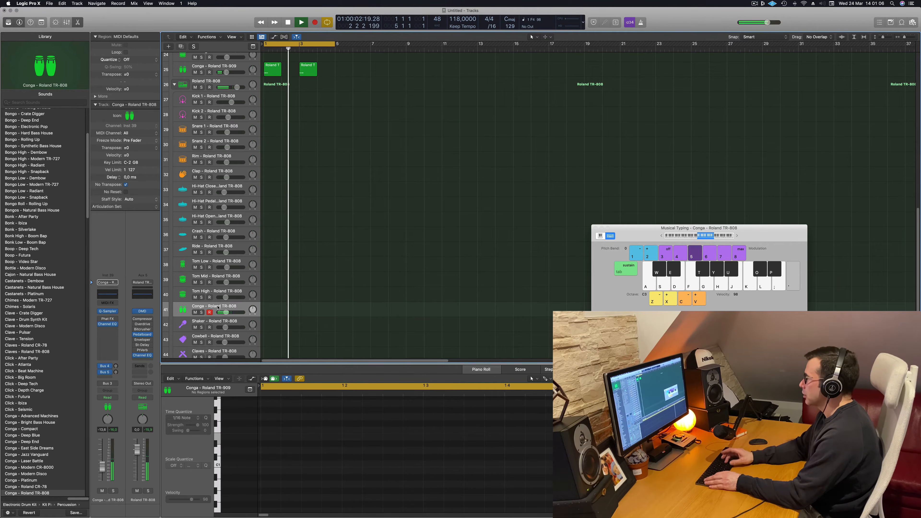
key(a)
key(a)
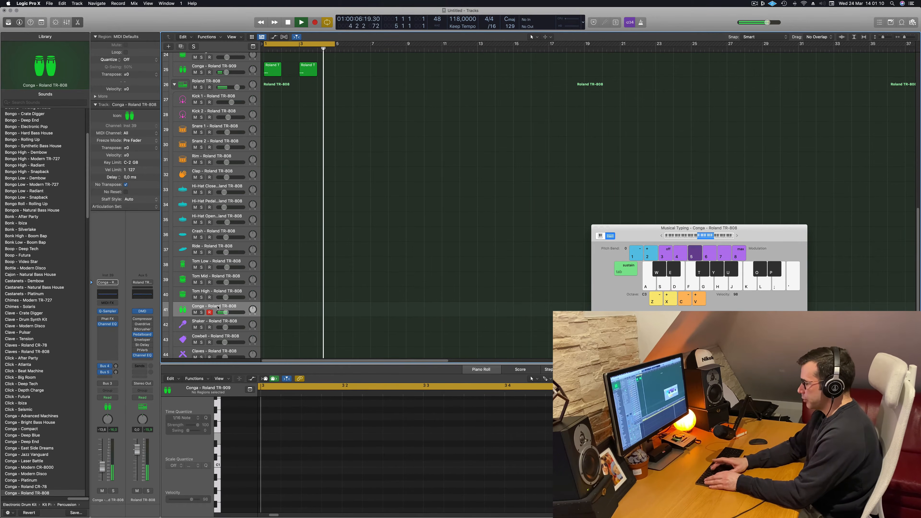
Record the conga phrase on the TR-808 Conga track in bar 2 and copy the region to bar 4
key(r)
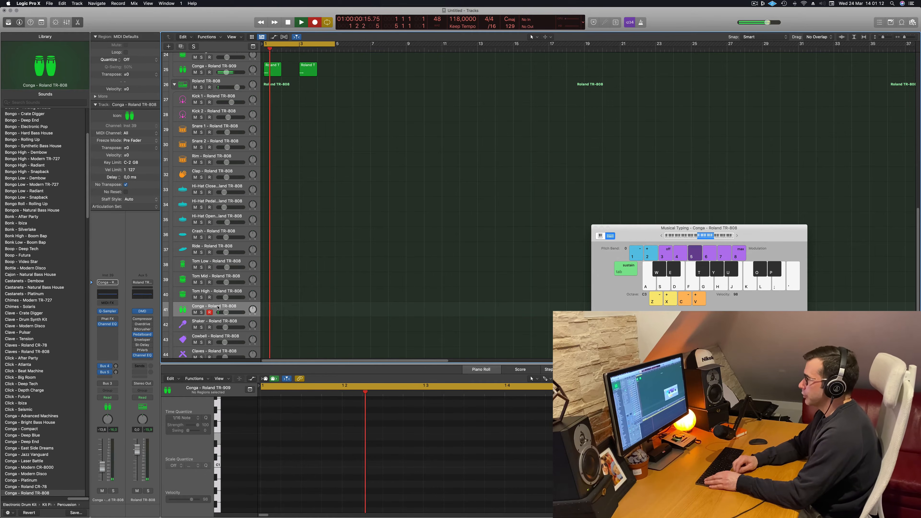
key(a)
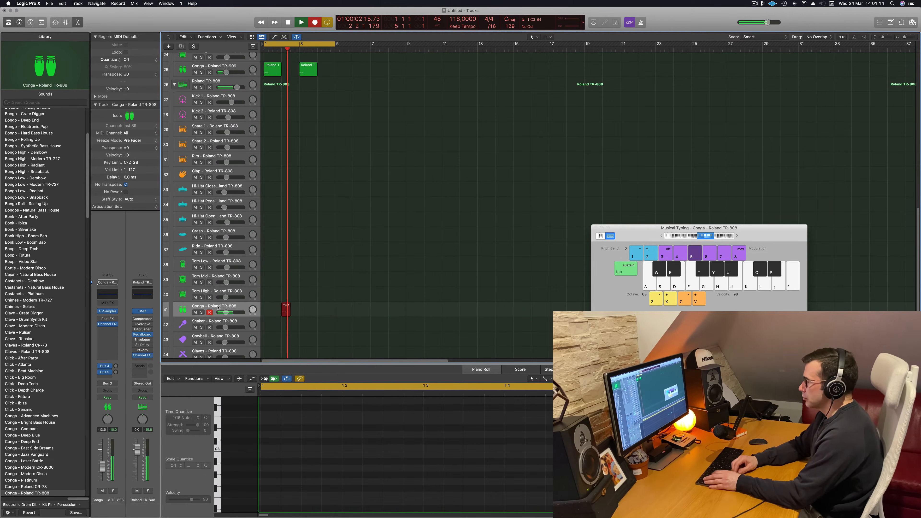
key(Return)
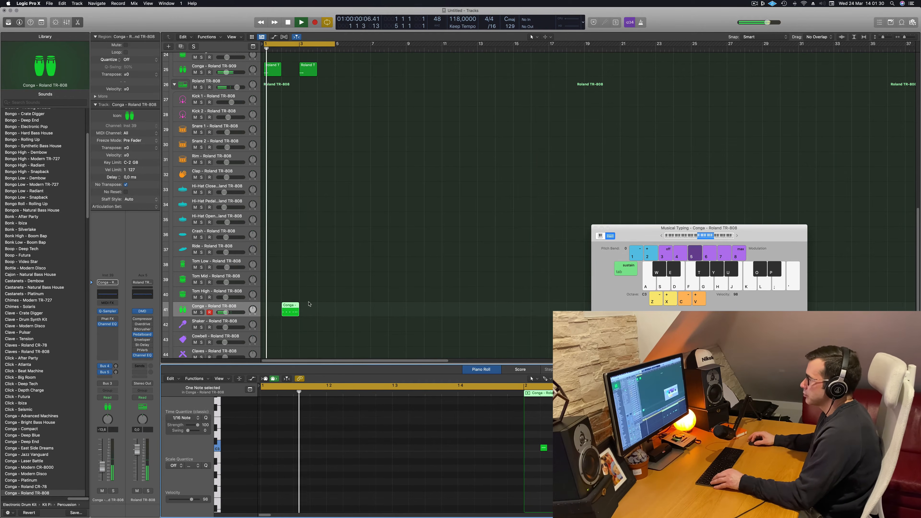
drag(289, 305, 324, 310)
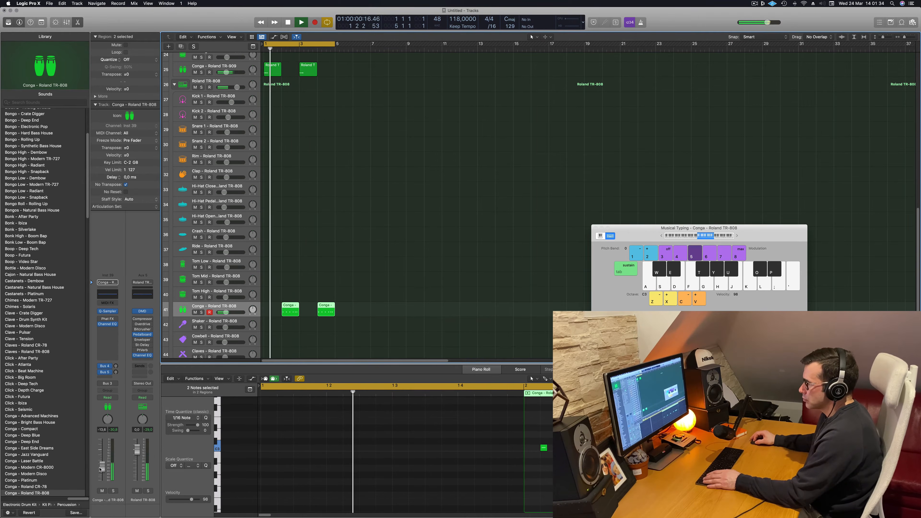
Raise the TR-808 Conga track's Bus 5 send and adjust its Bus 4 reverb send while the cycle plays
drag(115, 371, 119, 347)
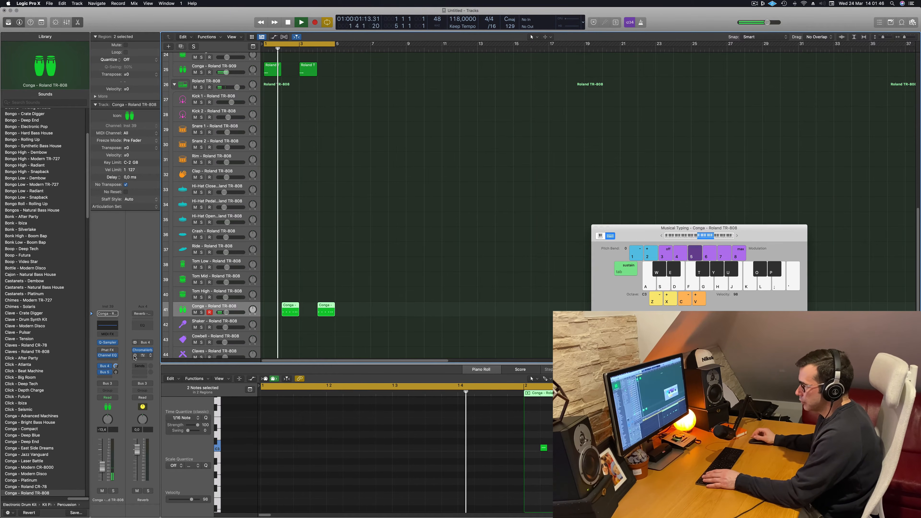
drag(116, 366, 121, 370)
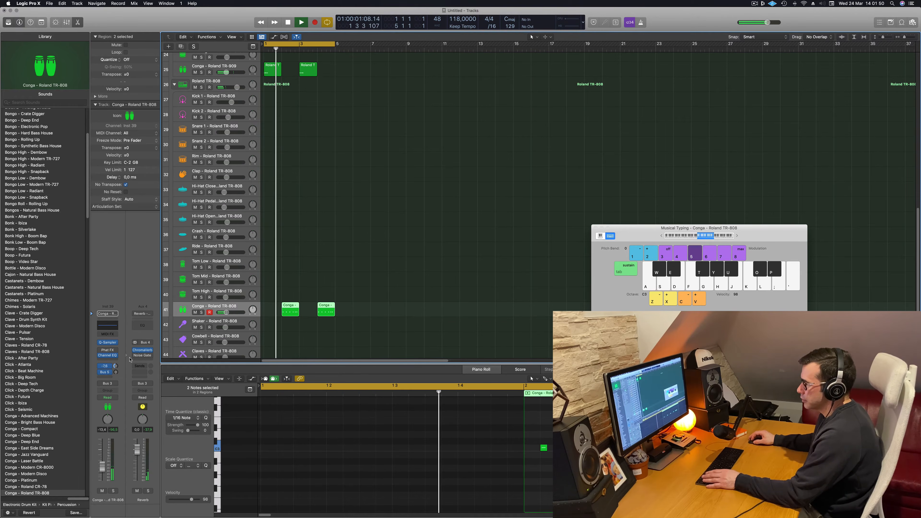
drag(116, 365, 116, 366)
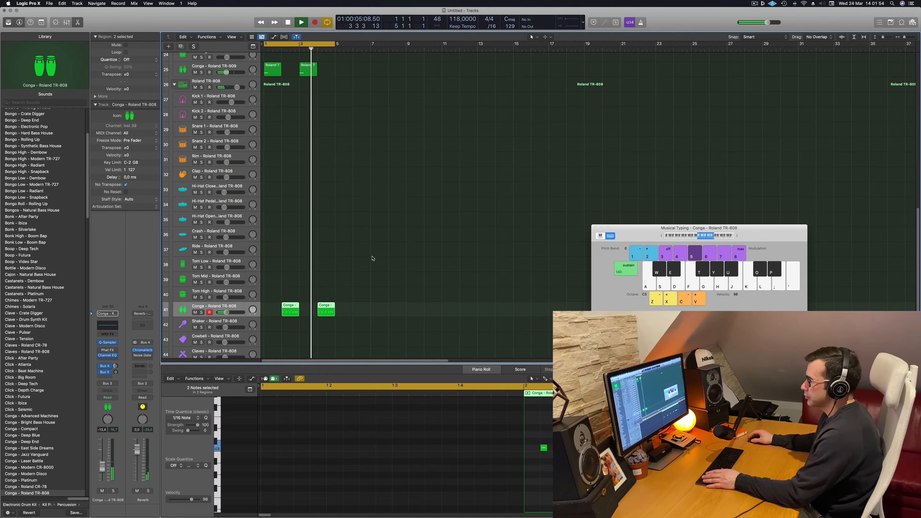
Stop playback, reduce the track height and copy the bar 1 TR-909 hi-hat region to the TR-808 Shaker track
scroll(372, 260, down, 2)
scroll(373, 260, down, 1)
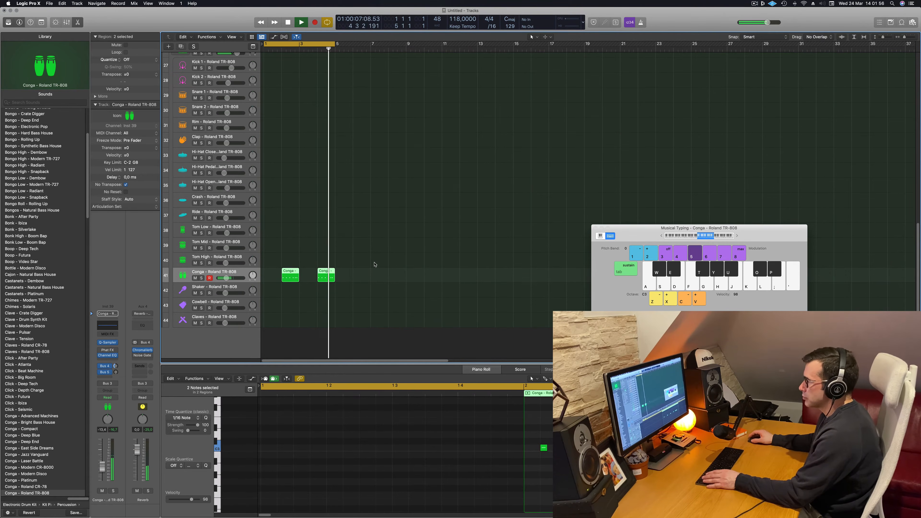
scroll(326, 247, up, 2)
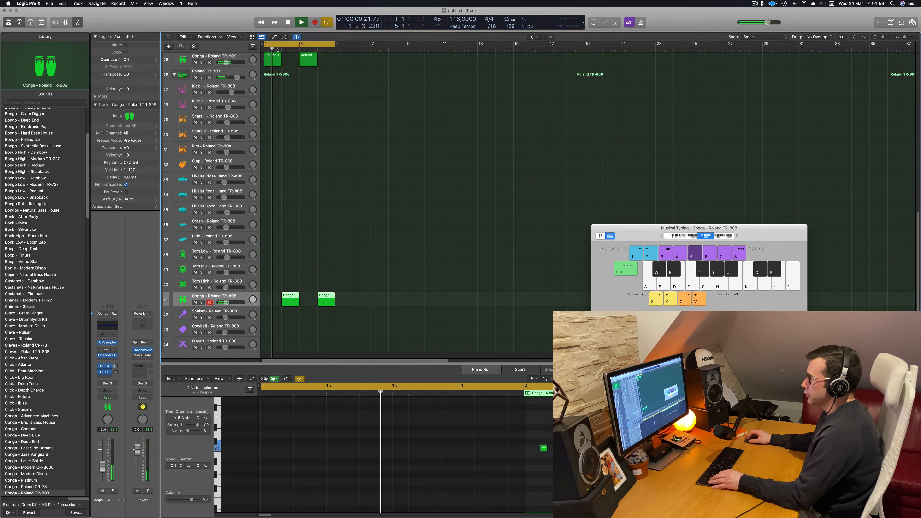
scroll(326, 217, down, 1)
scroll(373, 240, up, 3)
key(space)
key(cmd+Up)
scroll(301, 162, down, 1)
click(267, 126)
drag(268, 126, 268, 334)
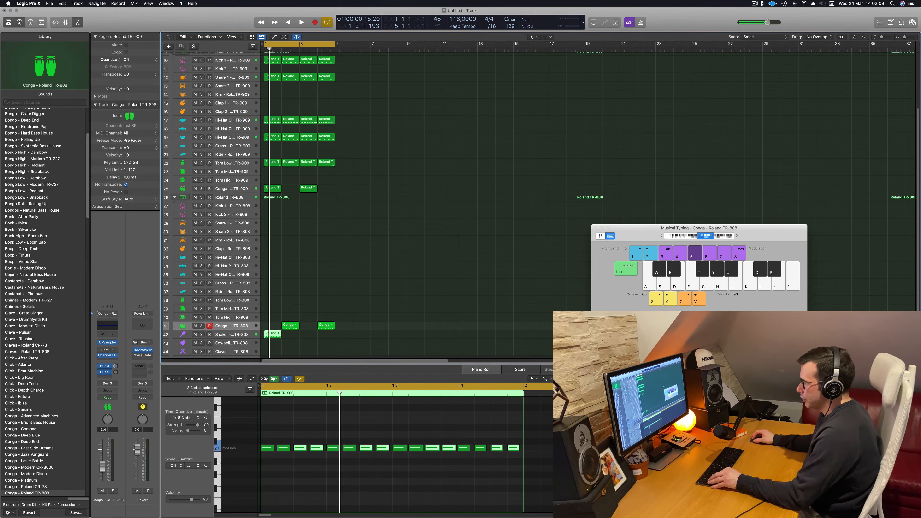
Select all notes in the copied shaker region, start playback and lower the Shaker track's volume to -21.8 dB
scroll(271, 438, down, 2)
key(super+a)
key(space)
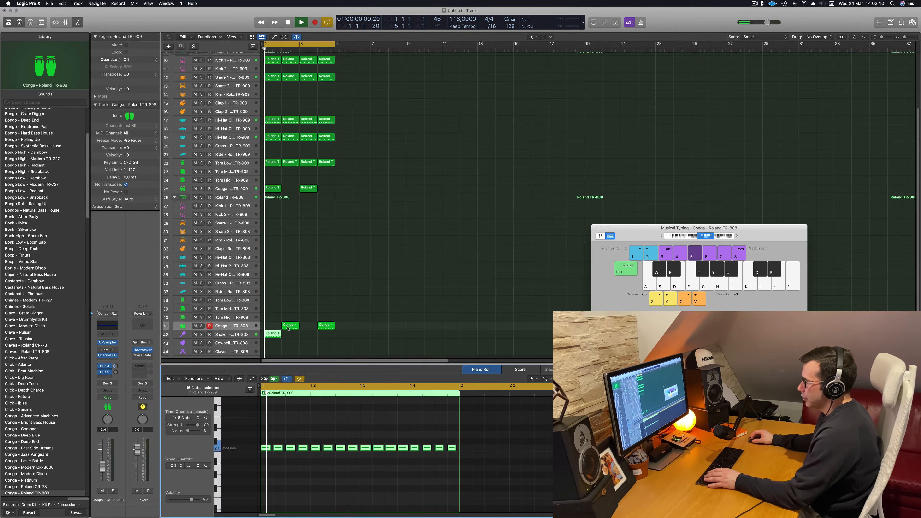
click(232, 334)
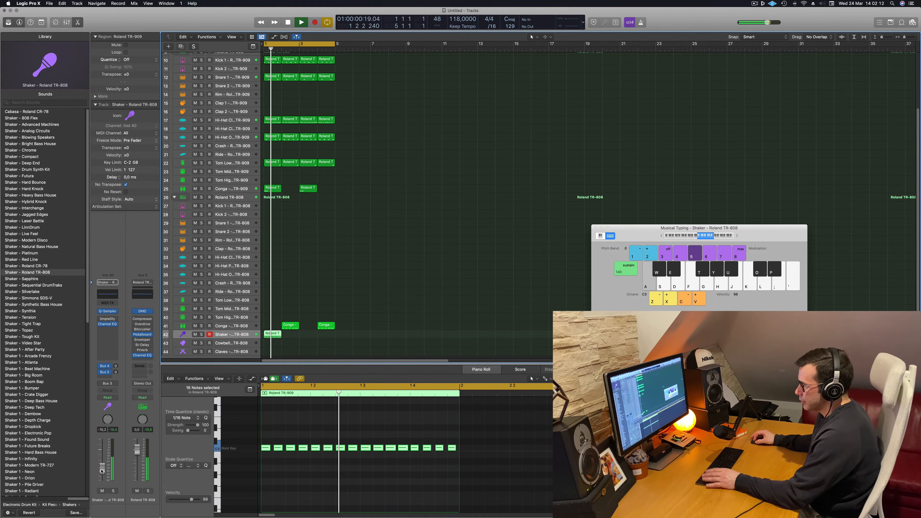
drag(102, 471, 102, 470)
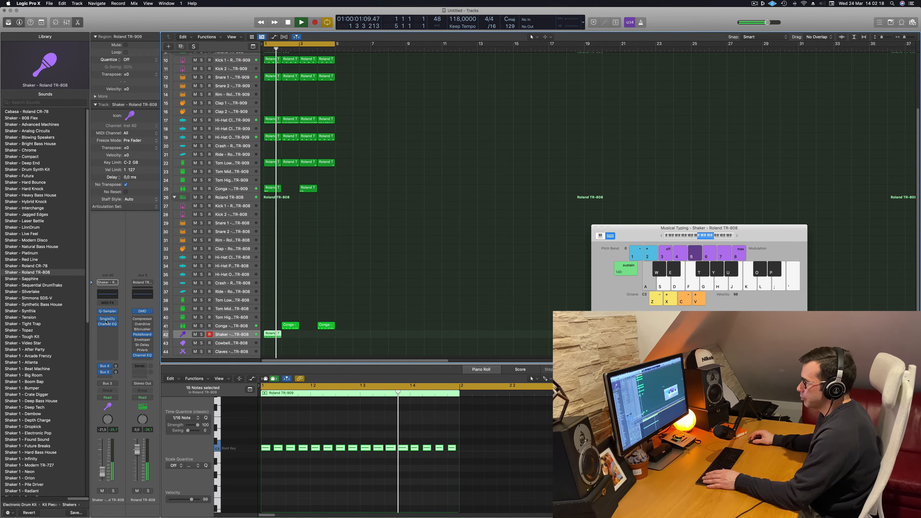
Open the Shaker track's Sample Delay and copy the shaker region across bars 2 to 4, restarting playback
click(107, 319)
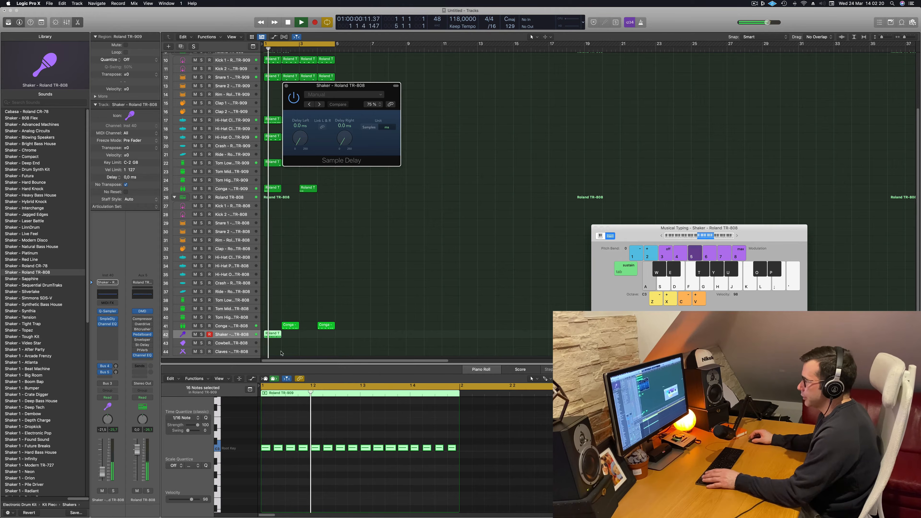
key(space)
drag(275, 334, 310, 337)
key(space)
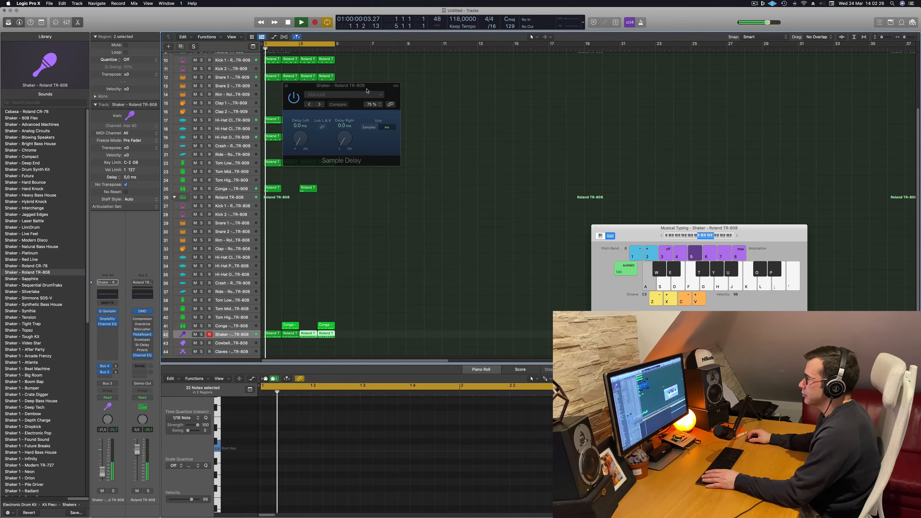
Move the Sample Delay window clear of the regions and set the shaker's left delay to 11.4 ms
drag(366, 89, 481, 186)
drag(417, 226, 417, 229)
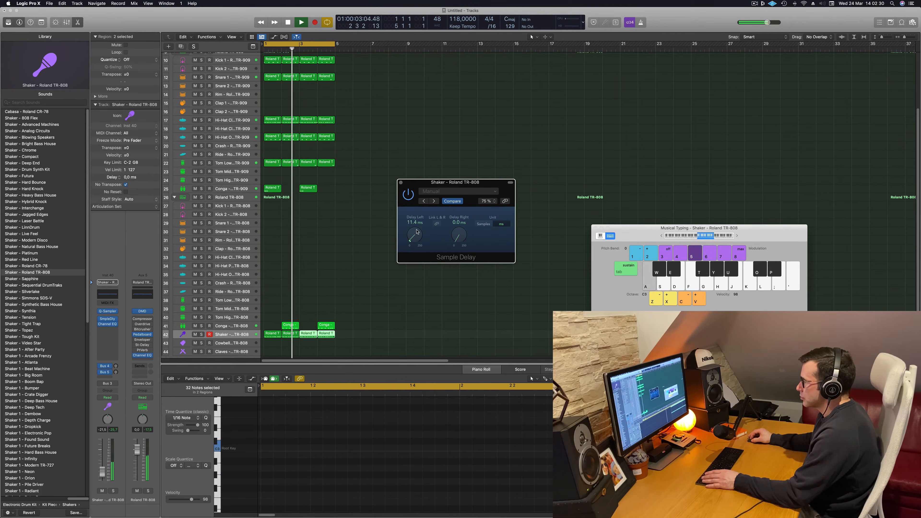
Restart playback, set the shaker's Sample Delay to 24 ms left and 12 ms right, and move its window higher
key(space)
key(space)
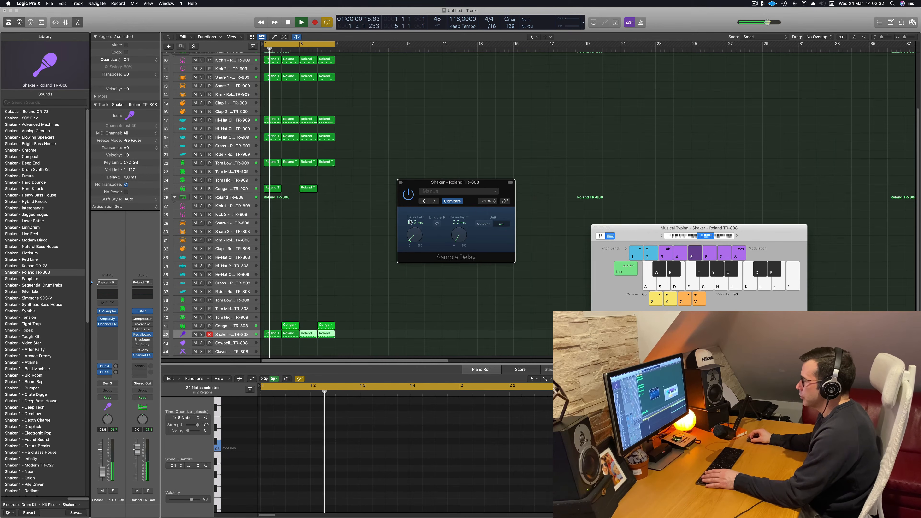
double_click(414, 221)
text(2)
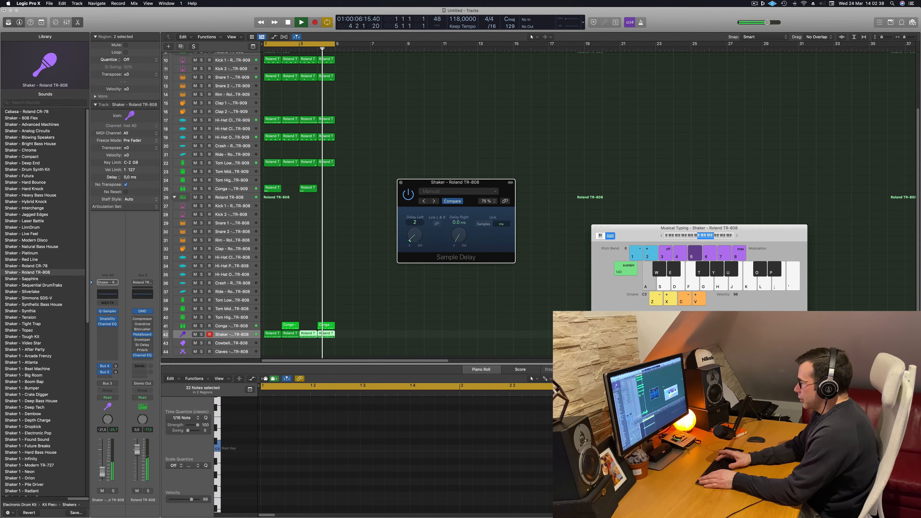
text(4.0 ms)
key(Return)
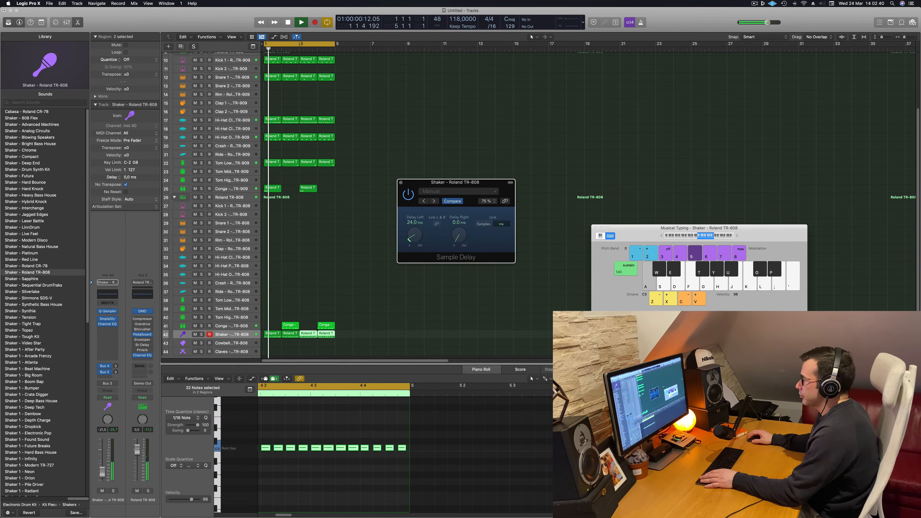
double_click(459, 222)
text(12)
key(Return)
drag(497, 182, 521, 146)
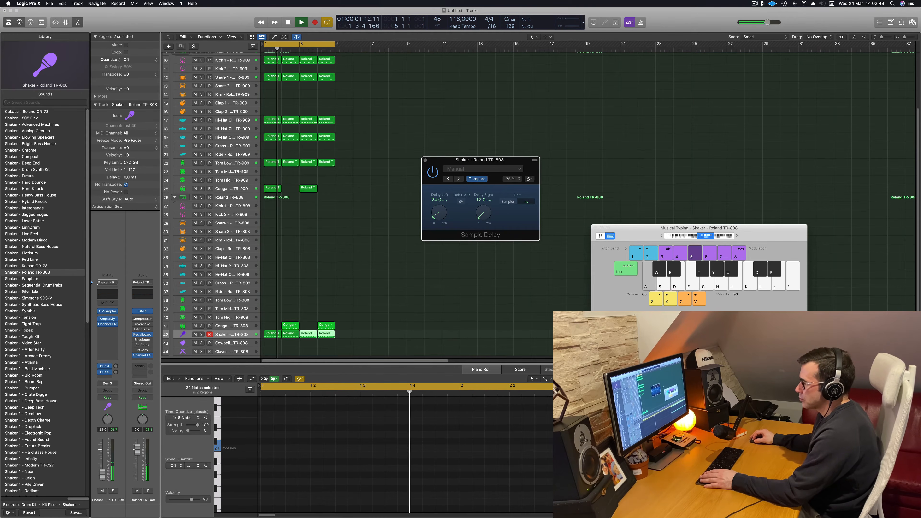
Lower the Shaker track's volume to about -29 dB and restart playback to hear the balance
drag(102, 480, 102, 478)
key(space)
key(space)
key(space)
key(space)
Insert a Flanger on the Shaker track and move its window below the Sample Delay header
click(113, 329)
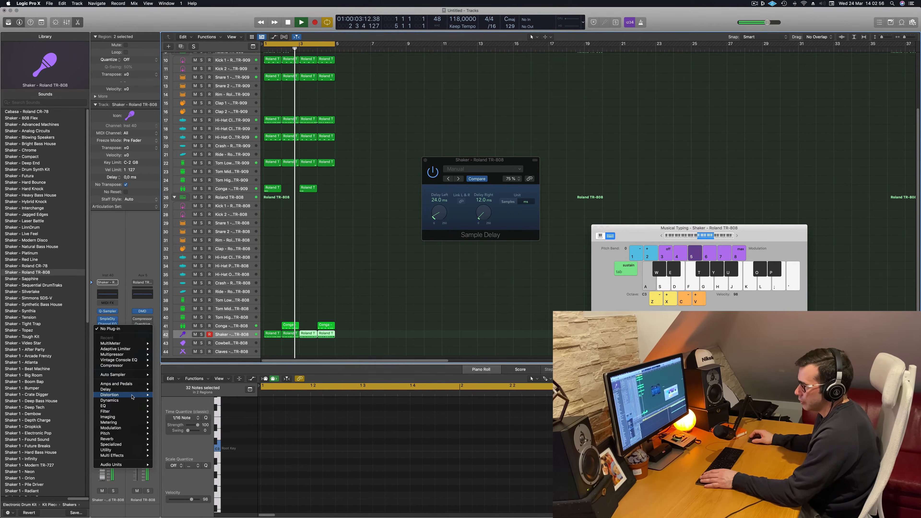
mouse_move(132, 396)
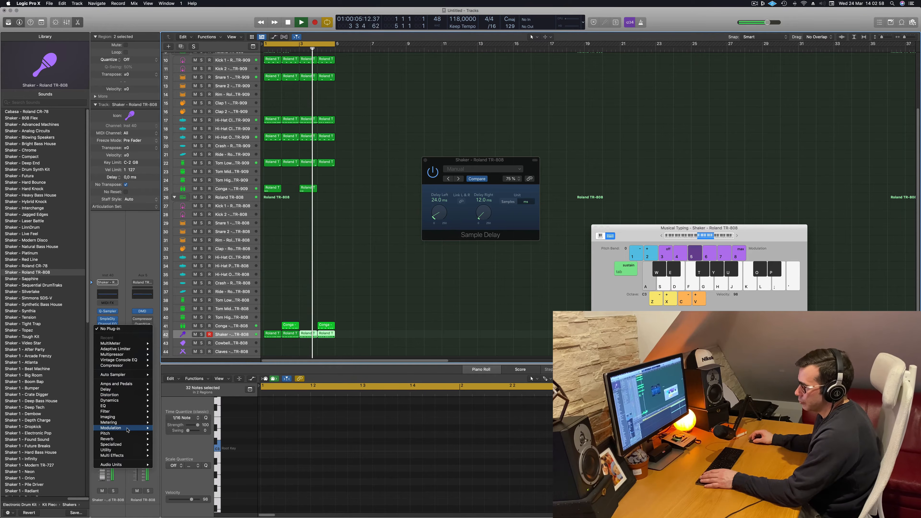
mouse_move(128, 430)
mouse_move(174, 439)
click(222, 440)
drag(362, 88, 488, 202)
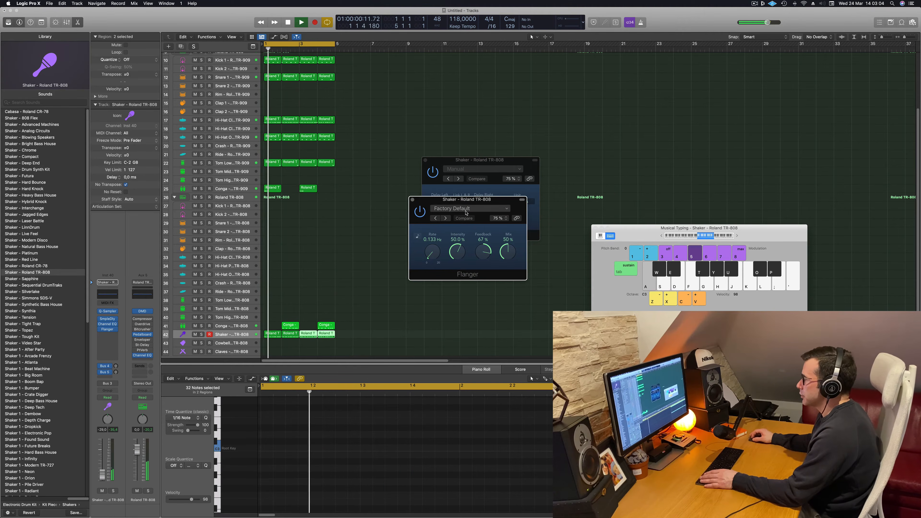
Audition the Flanger presets on the shaker and settle on Easy Flange
click(445, 218)
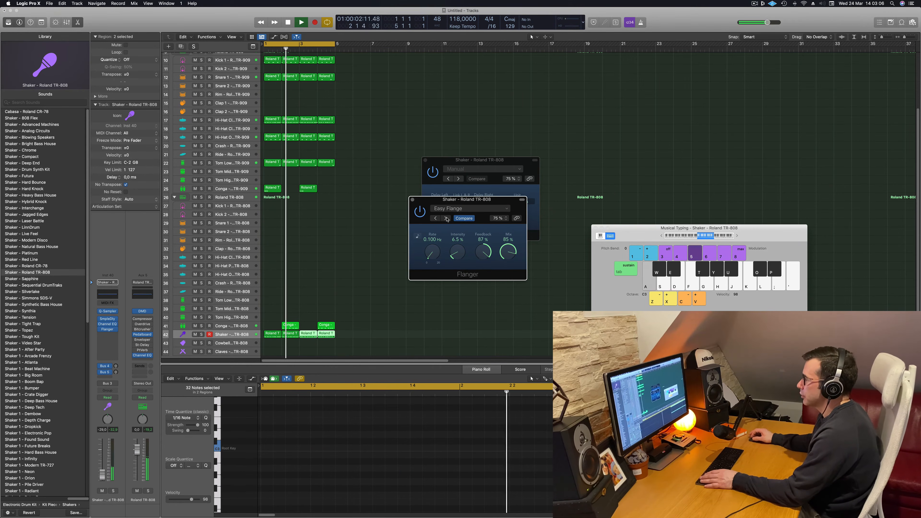
click(446, 218)
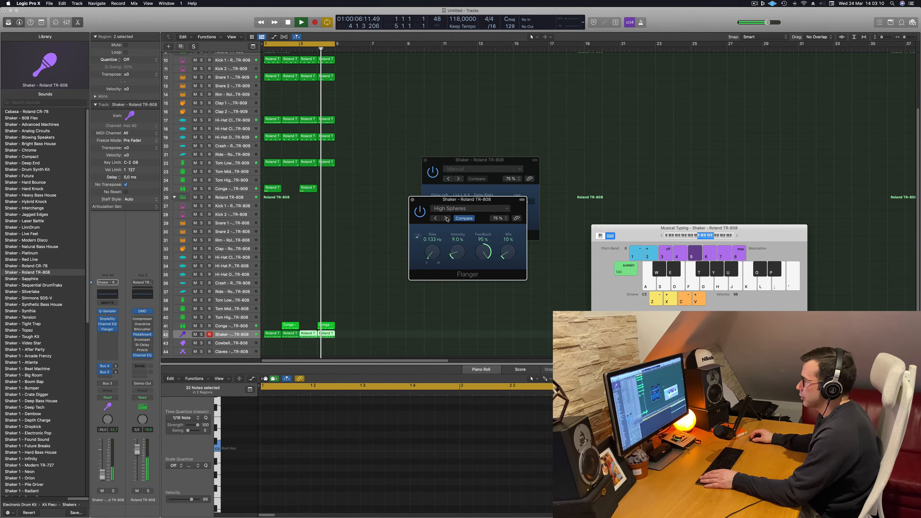
click(446, 218)
click(446, 218)
click(446, 218)
click(446, 218)
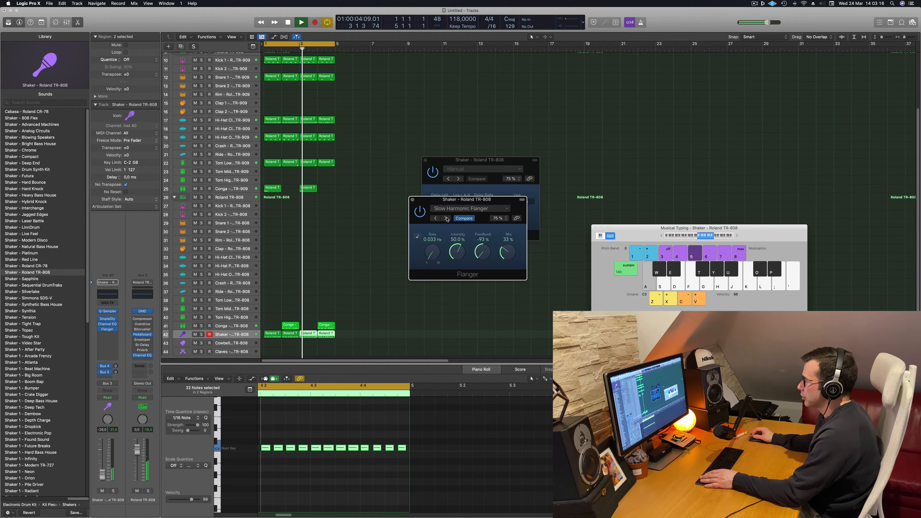
click(446, 218)
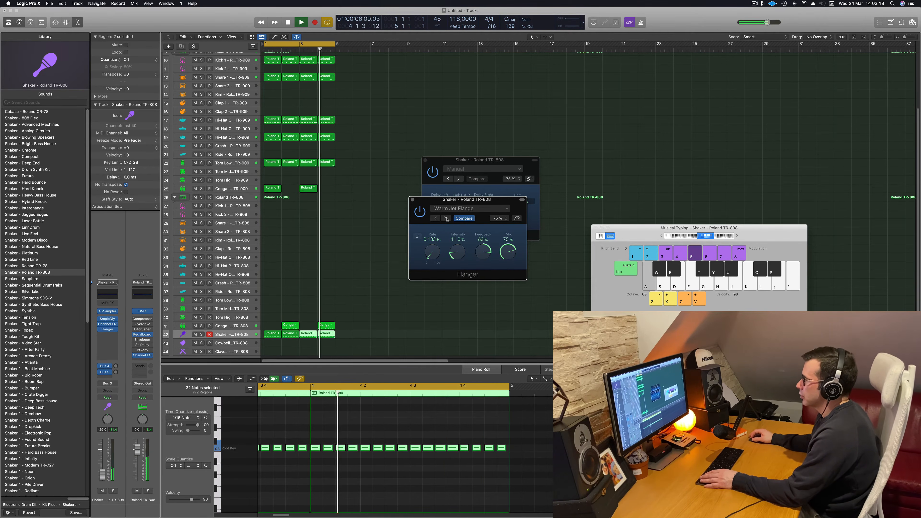
click(446, 218)
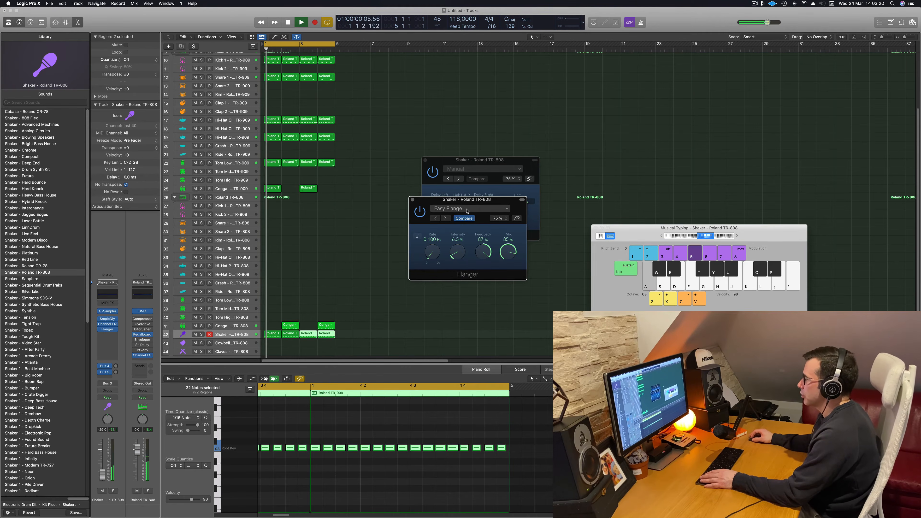
click(467, 210)
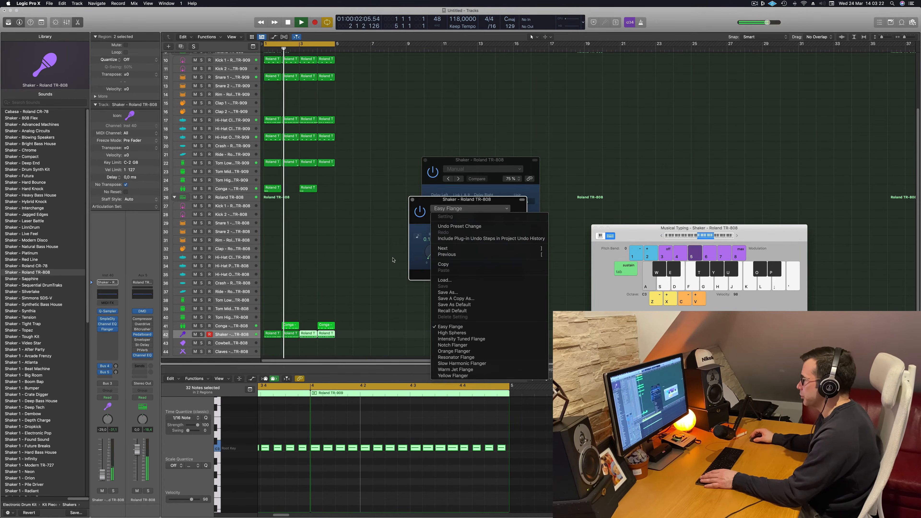
click(397, 261)
Reduce the shaker's Flanger mix to 21% while replaying the loop
key(space)
key(space)
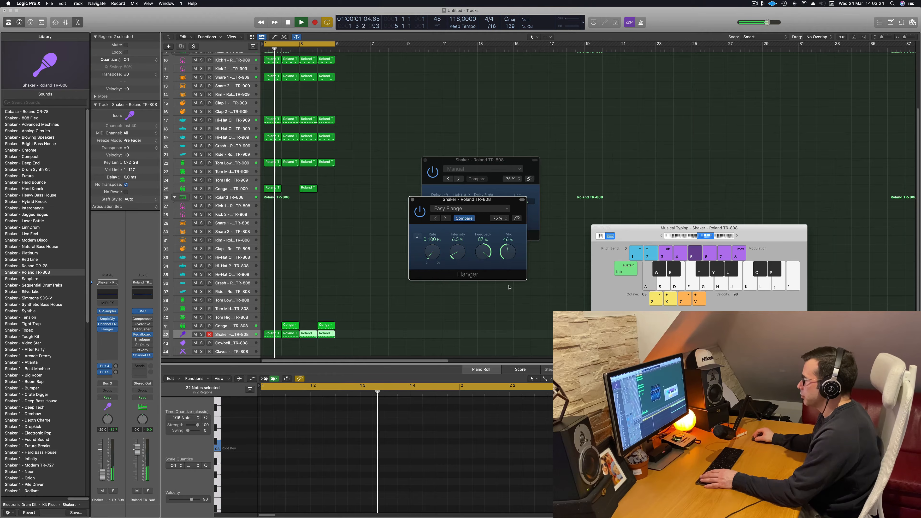
drag(507, 252, 506, 267)
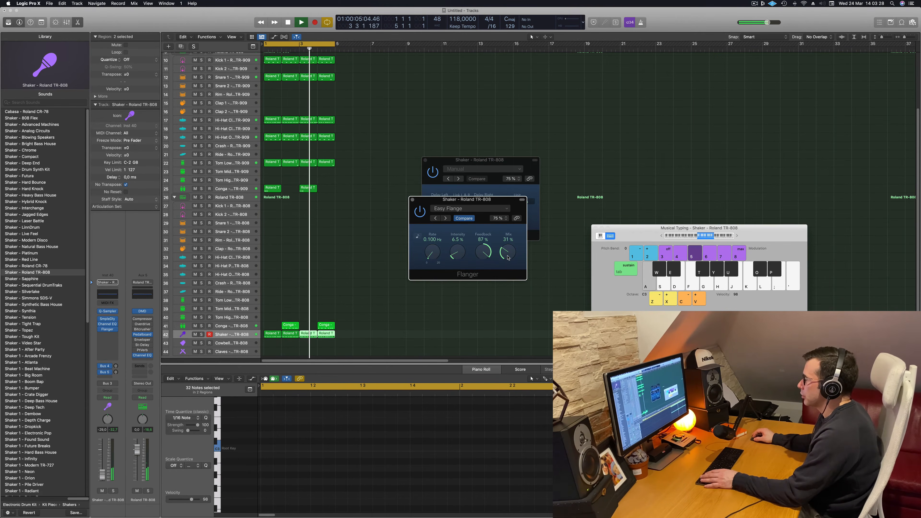
drag(507, 257, 508, 260)
key(space)
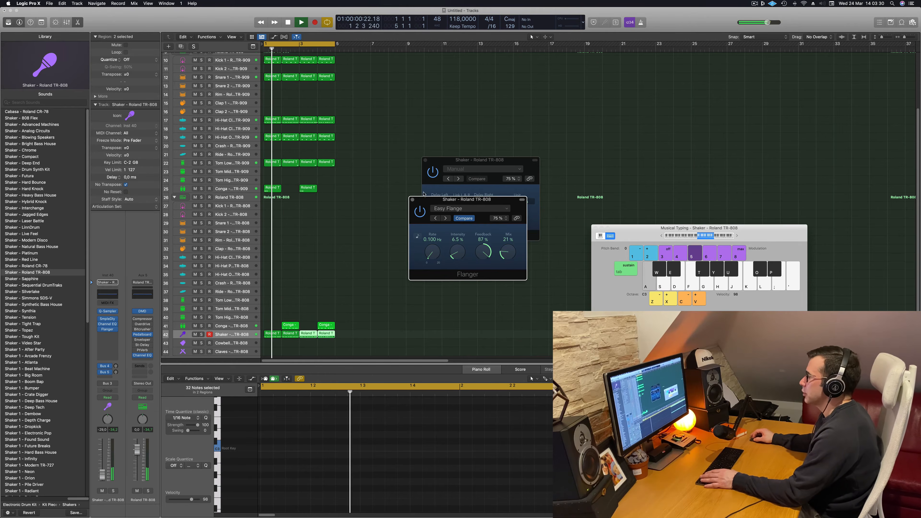
Close the shaker's Flanger and Sample Delay windows
click(412, 199)
drag(444, 160, 423, 159)
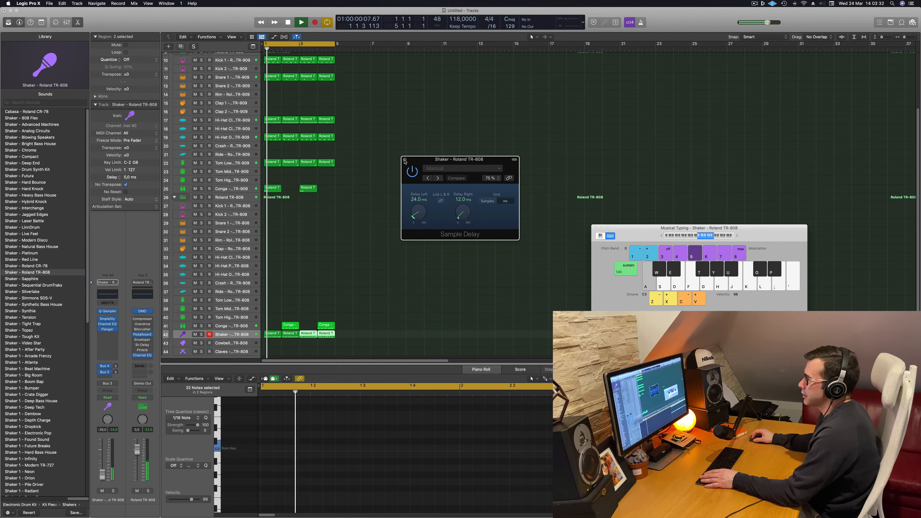
click(404, 160)
Select the Inst 1 track, show the toolbar and turn on Track Zoom, enlarging the selected track's height
scroll(369, 260, down, 5)
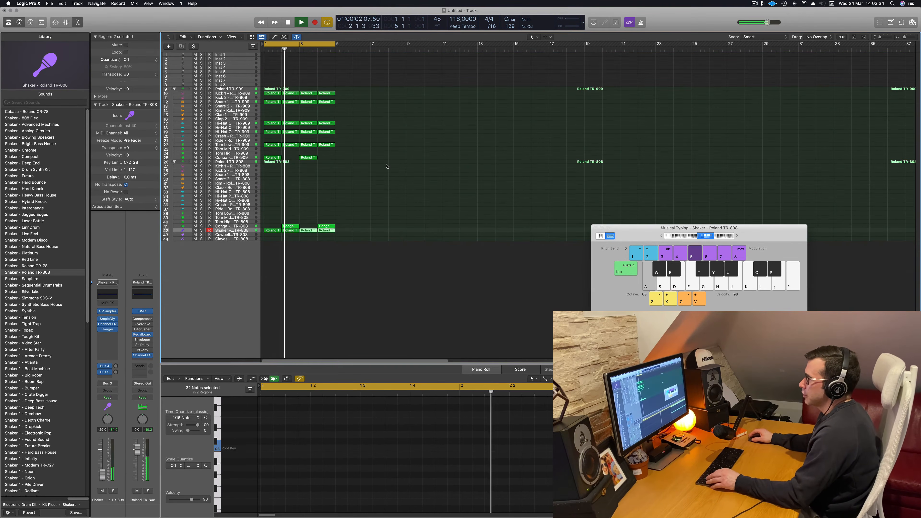
scroll(396, 156, up, 3)
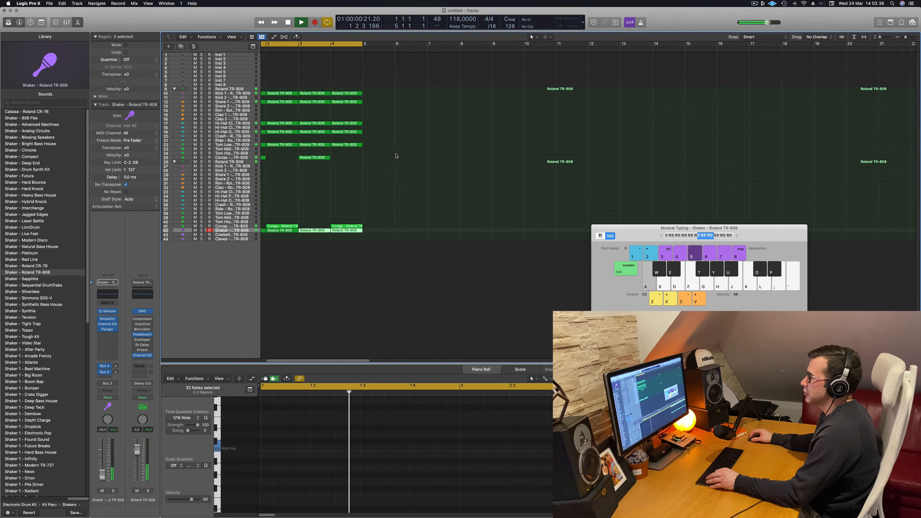
scroll(396, 156, left, 2)
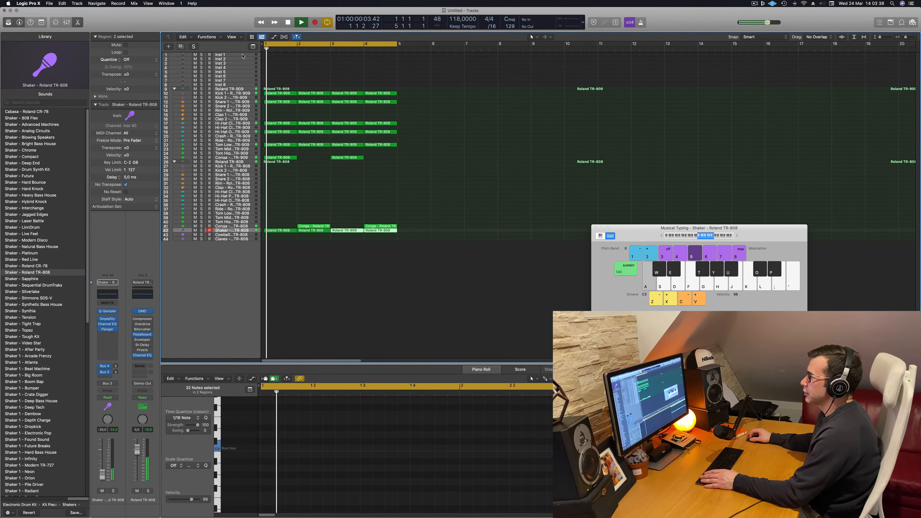
click(243, 55)
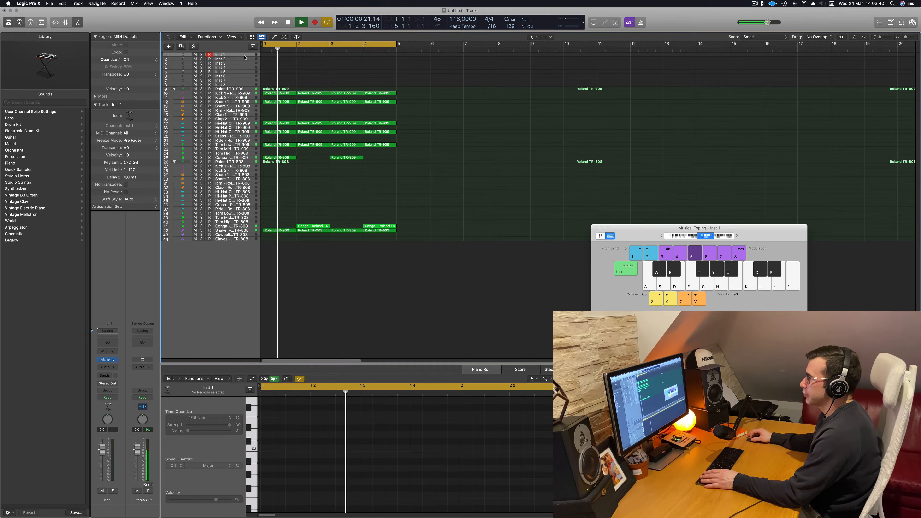
key(ctrl+alt+super+t)
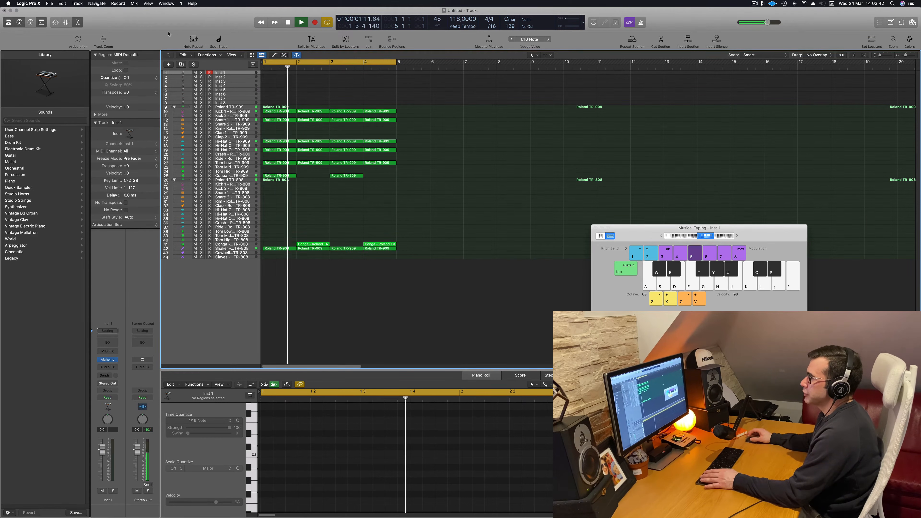
click(104, 39)
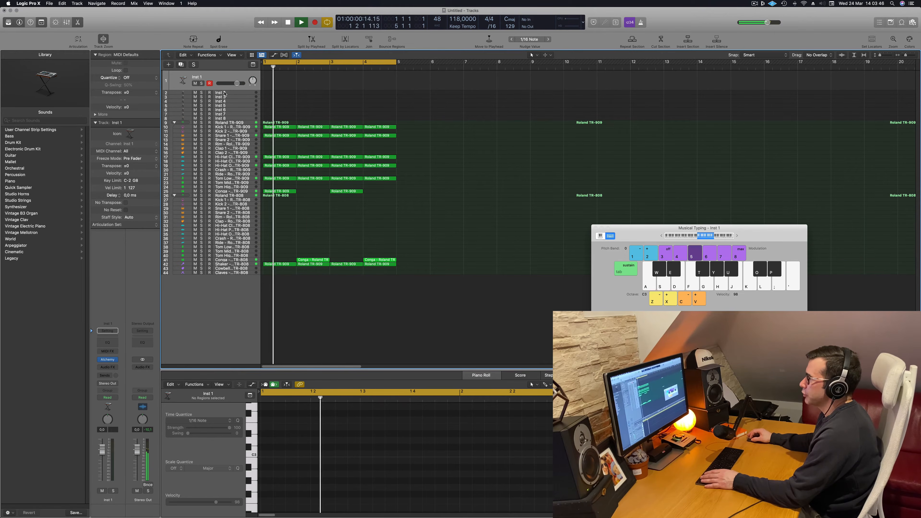
drag(225, 90, 248, 108)
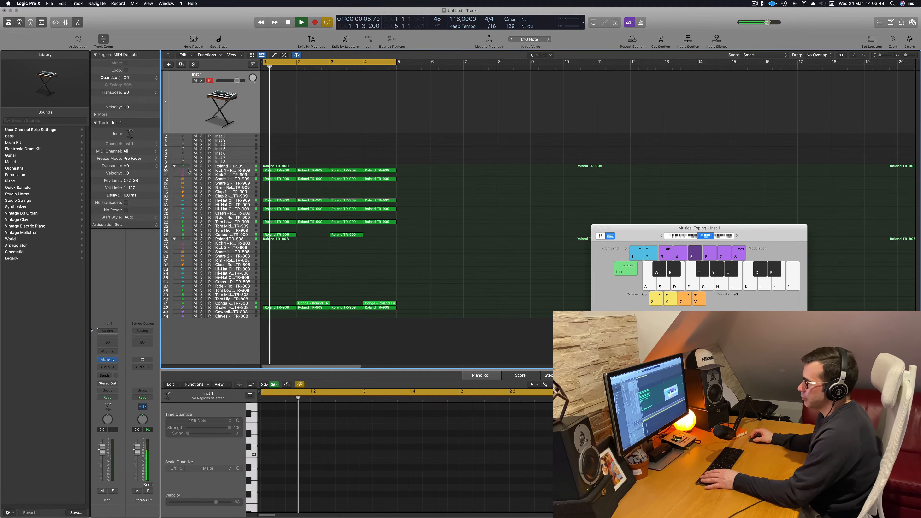
Open Alchemy on Inst 1, load the Bass preset 1963 Semi-Acoustic Thumb and shift Musical Typing down to octave C1
click(108, 360)
drag(513, 89, 533, 109)
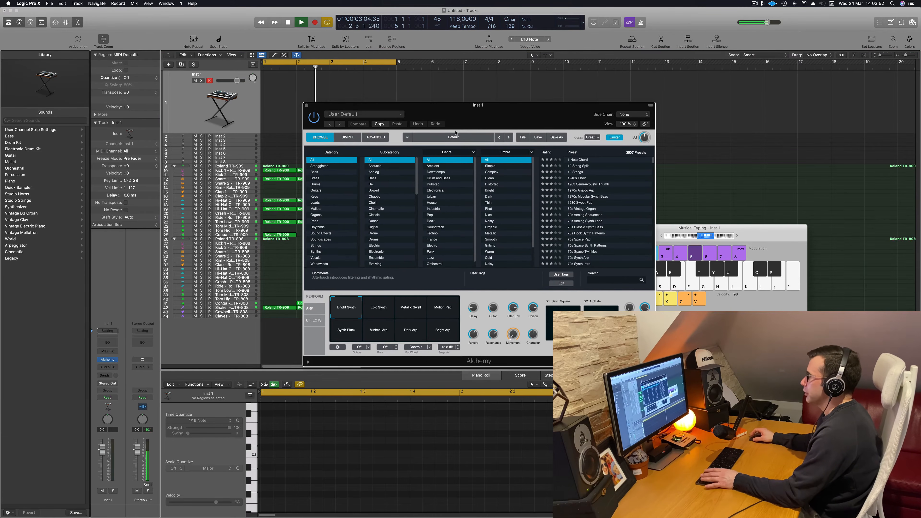
click(314, 172)
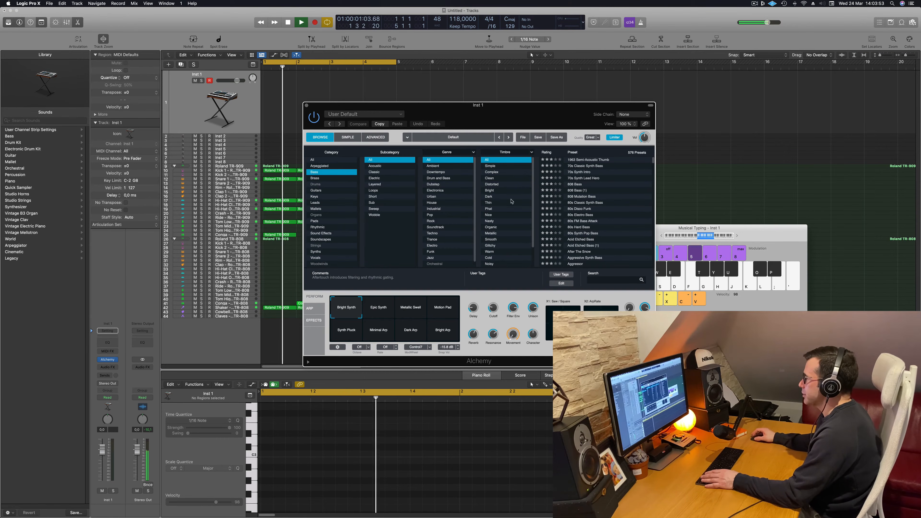
click(589, 161)
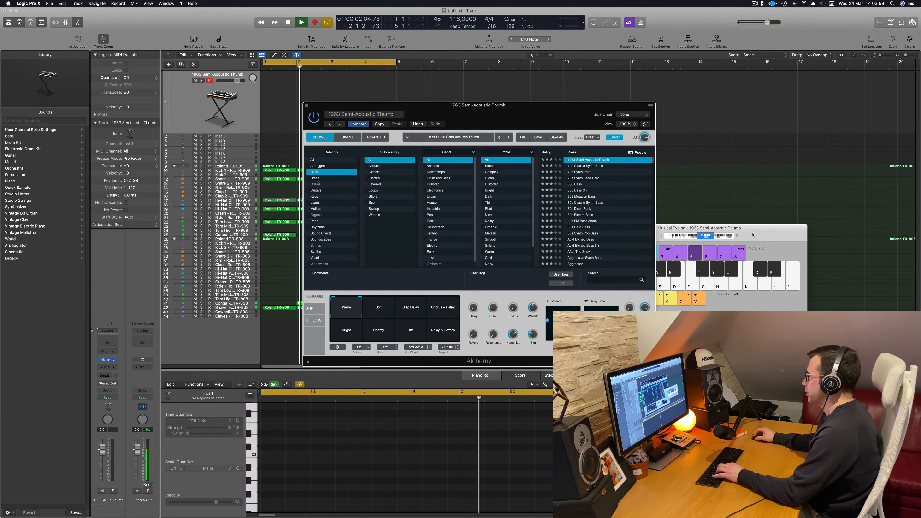
click(673, 236)
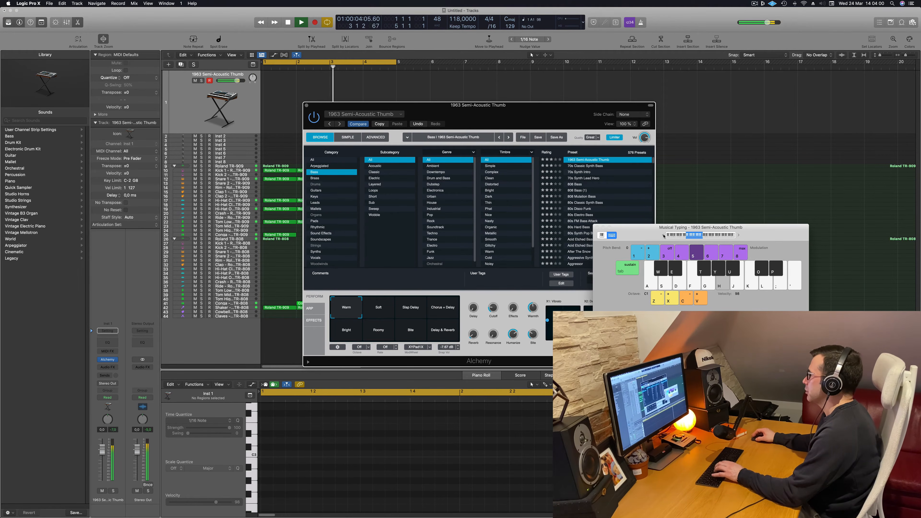
drag(545, 118, 465, 147)
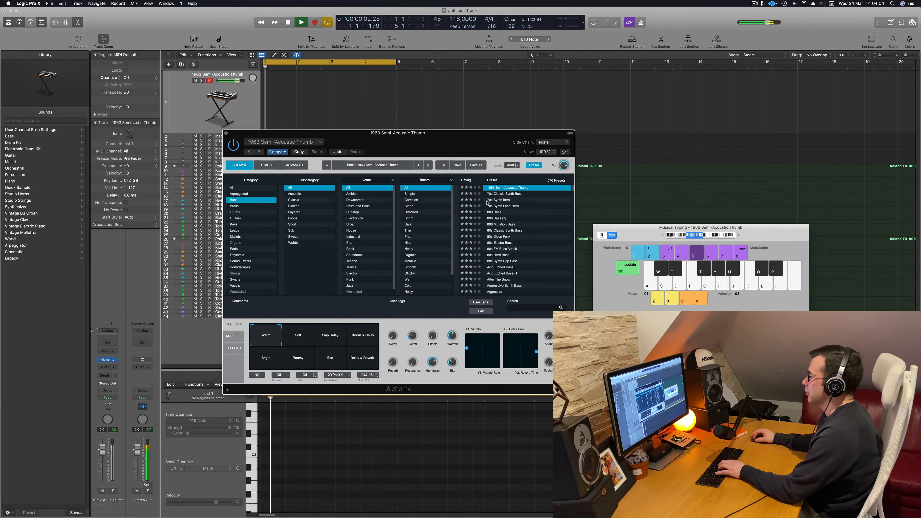
Audition further Alchemy bass presets, load 80s FM Bass Attack and move the window clear of the track list
click(502, 193)
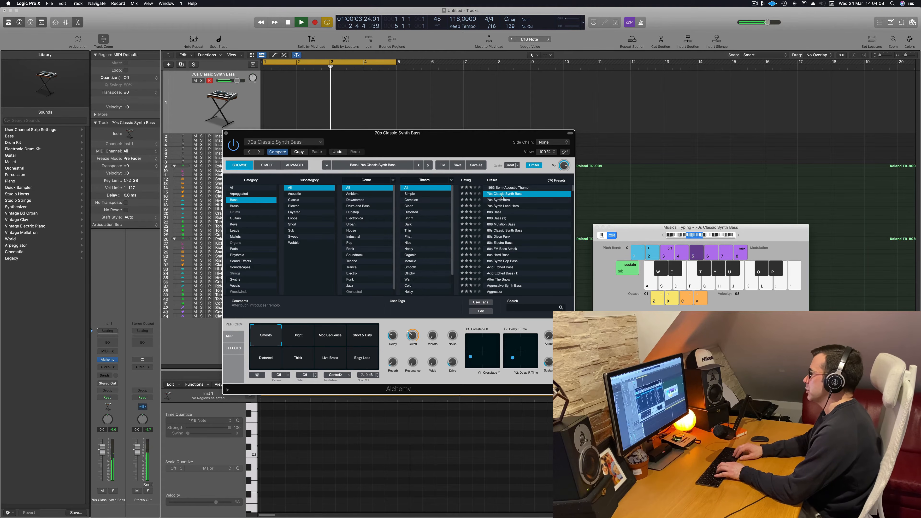
click(503, 200)
scroll(513, 205, down, 1)
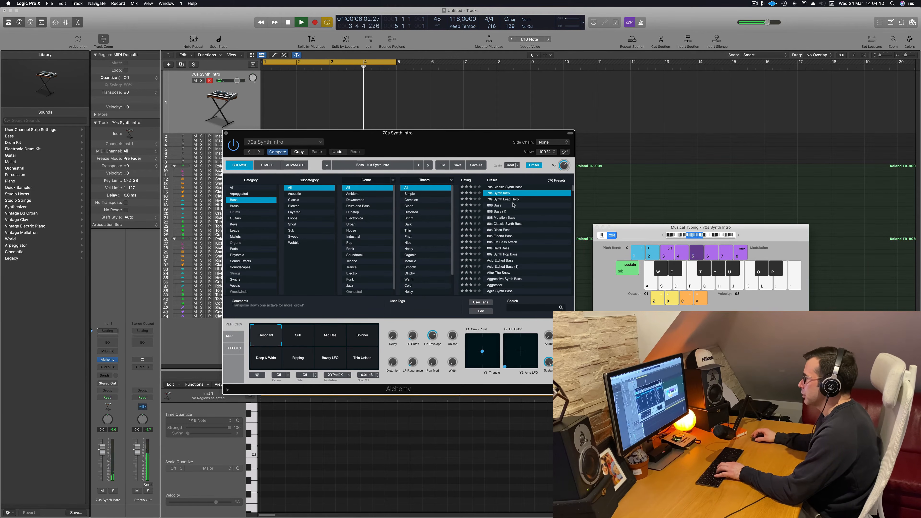
click(509, 217)
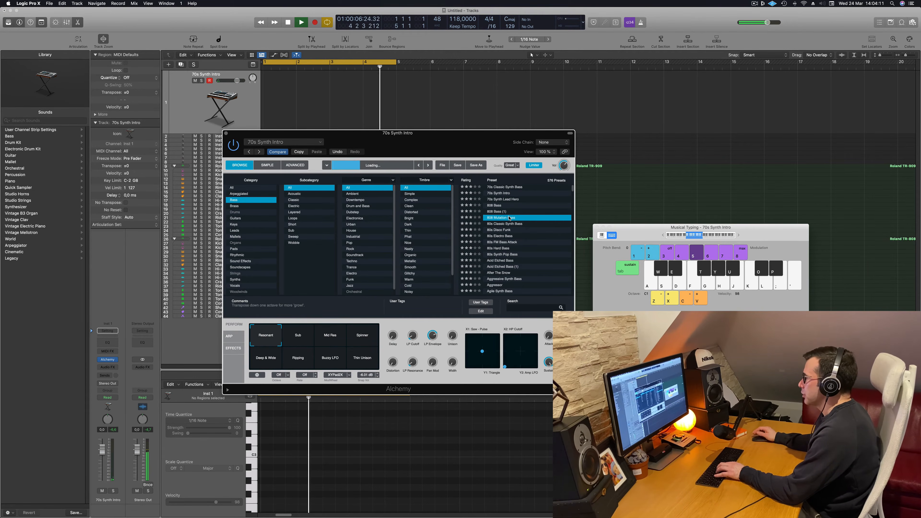
click(504, 242)
drag(420, 161, 522, 167)
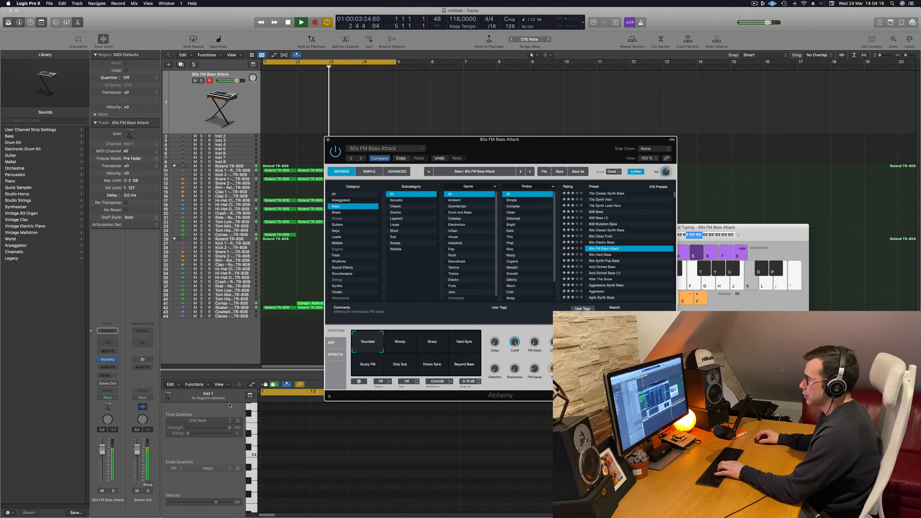
Lower the bass track's volume to about -10.4 dB while playing test notes over the drums
click(101, 469)
key(g)
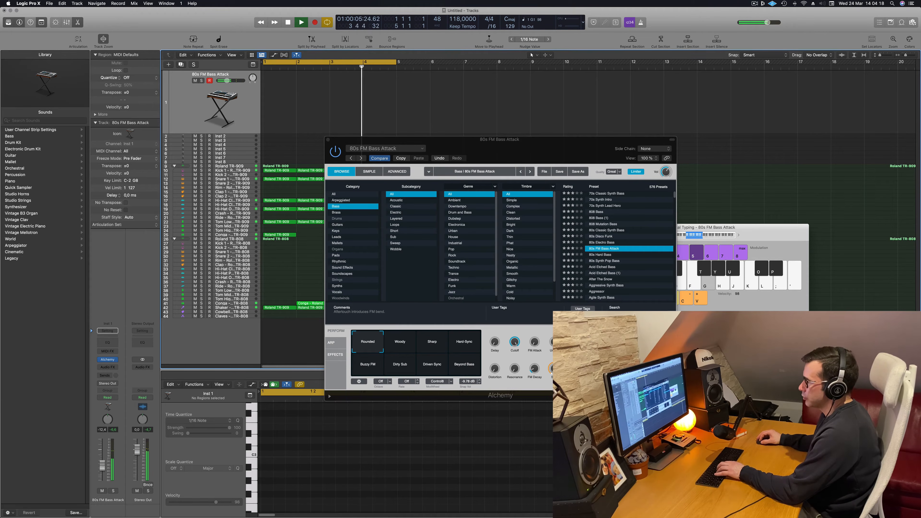
key(h)
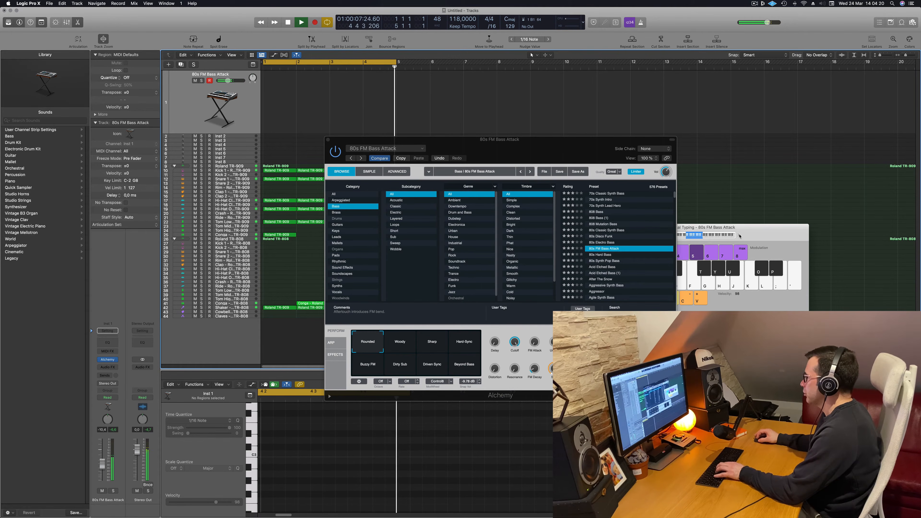
Audition 80s FM Bass Attack's performance snapshots, including Hard-Sync, Dirty Sub and Driven Sync, over the playing drums
click(739, 236)
key(g)
key(h)
key(j)
click(400, 346)
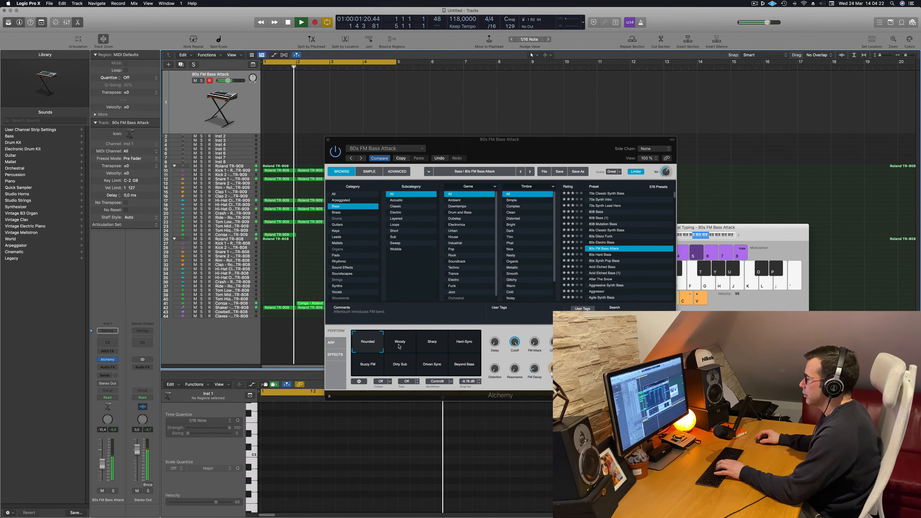
click(452, 349)
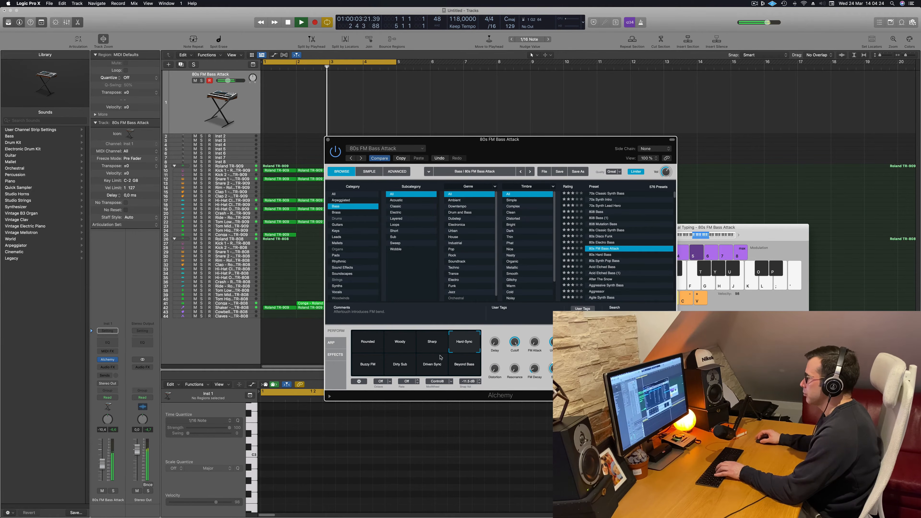
click(357, 368)
click(400, 368)
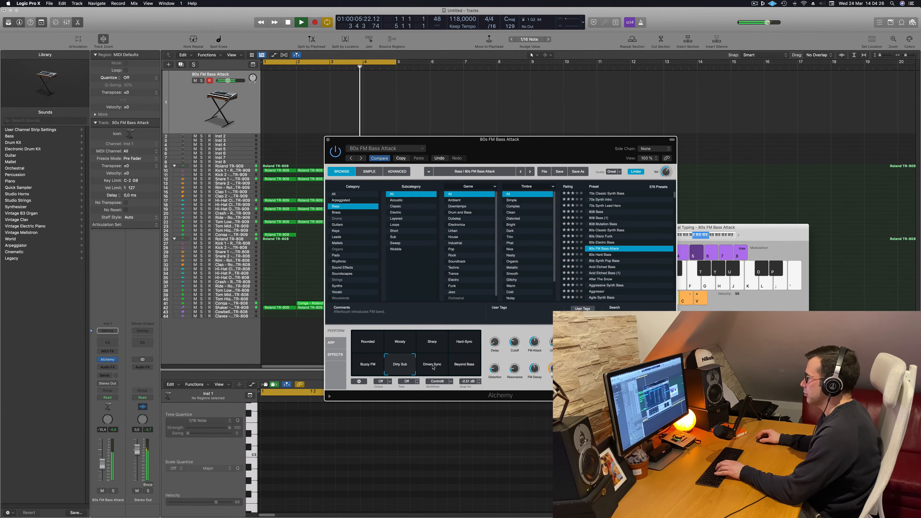
click(435, 366)
Audition the Alchemy bass presets 80s Synth Pop Bass and After The Snow
scroll(613, 253, down, 3)
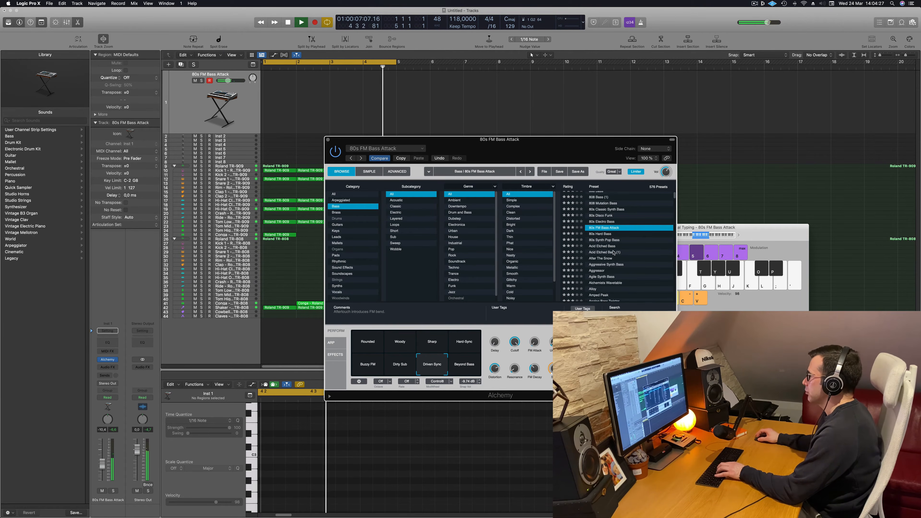
click(607, 240)
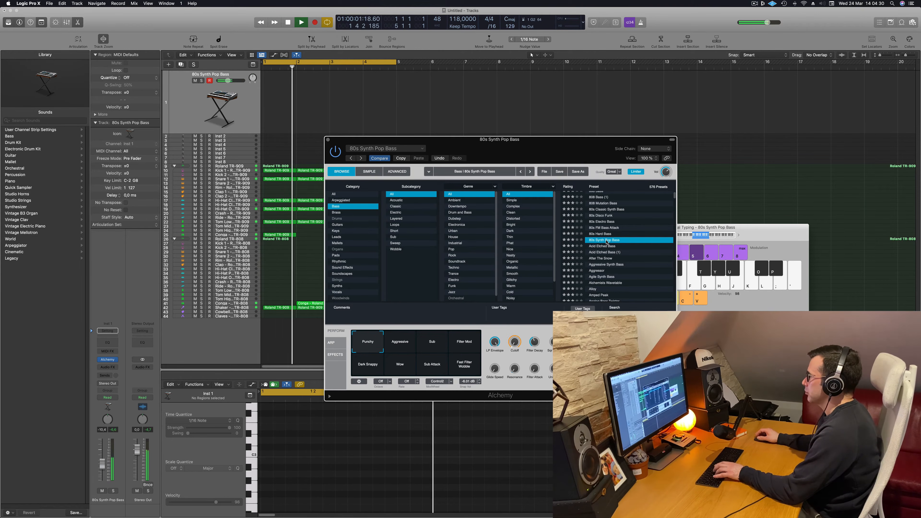
click(606, 257)
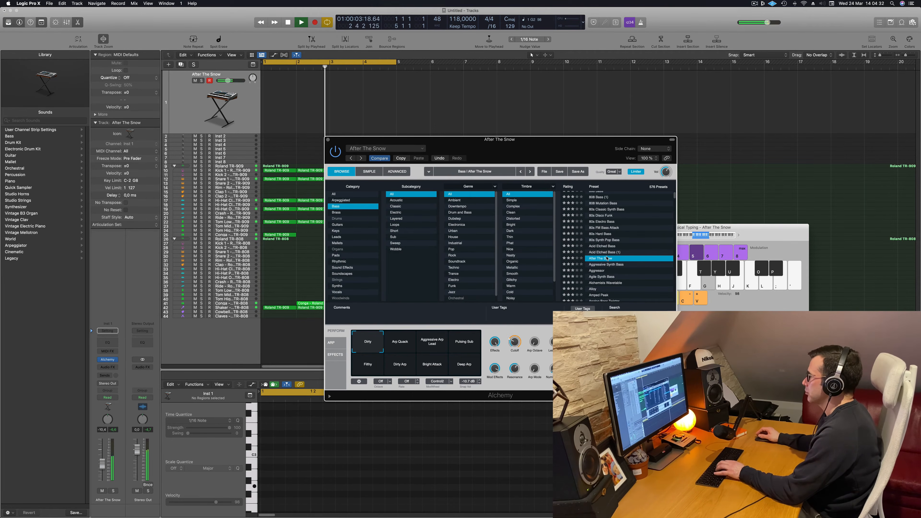
Search the Alchemy bass presets for "fm", load Deep Techno FM Bass and play test notes over the drums
scroll(615, 268, down, 2)
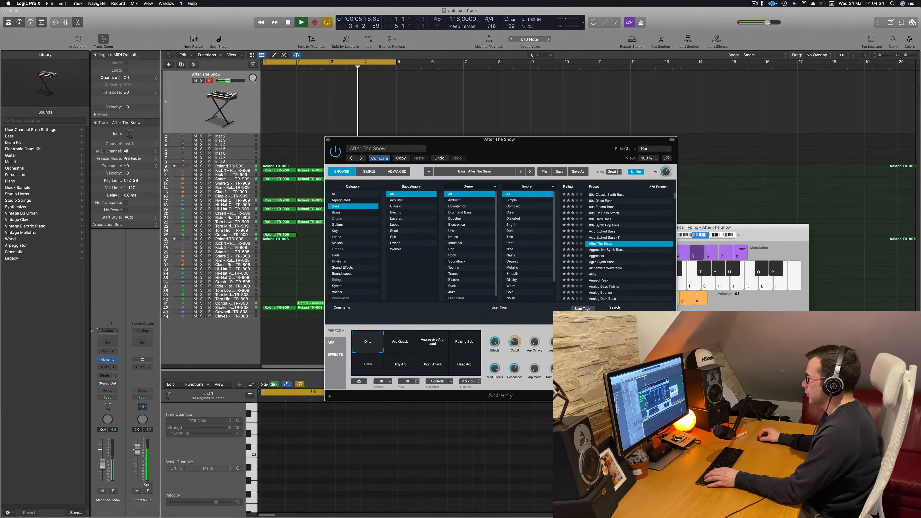
text(fm)
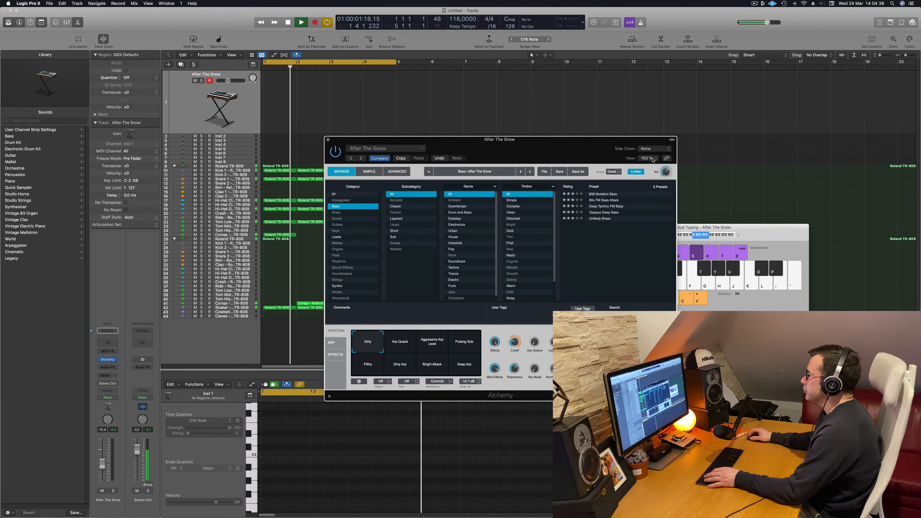
click(606, 206)
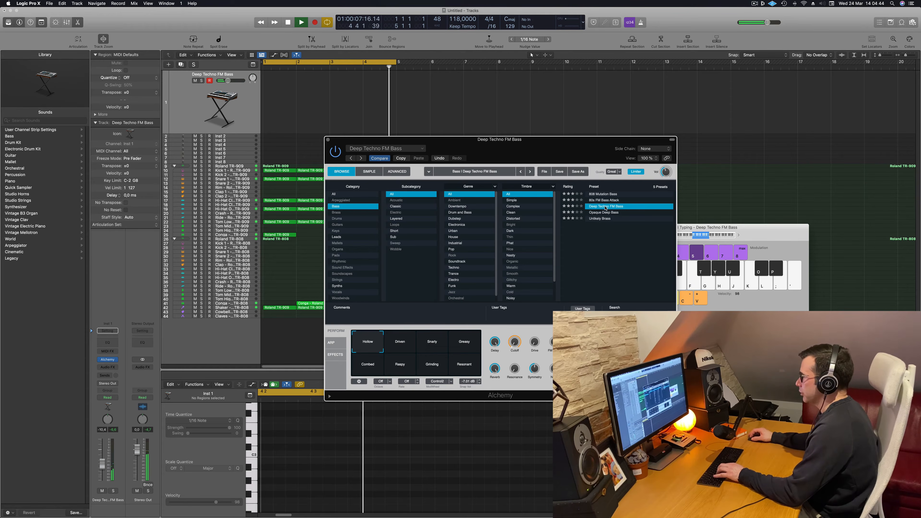
key(f)
key(f)
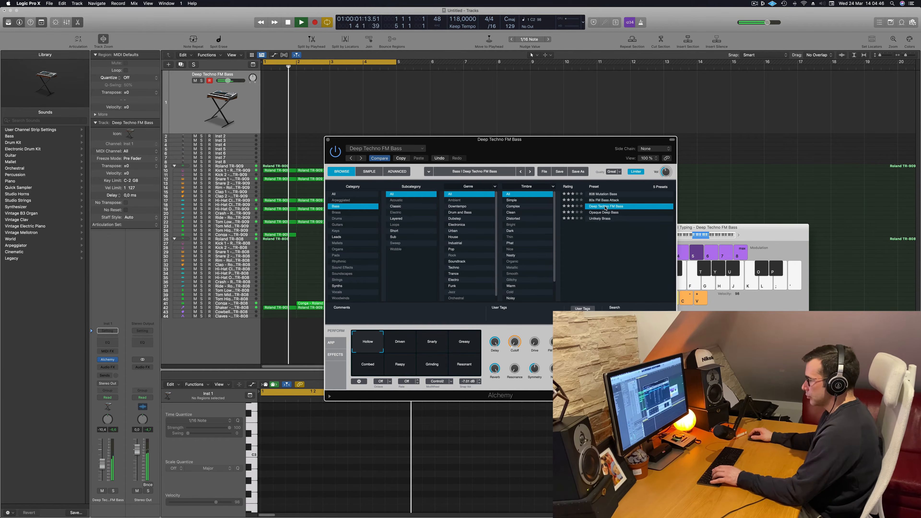
key(g)
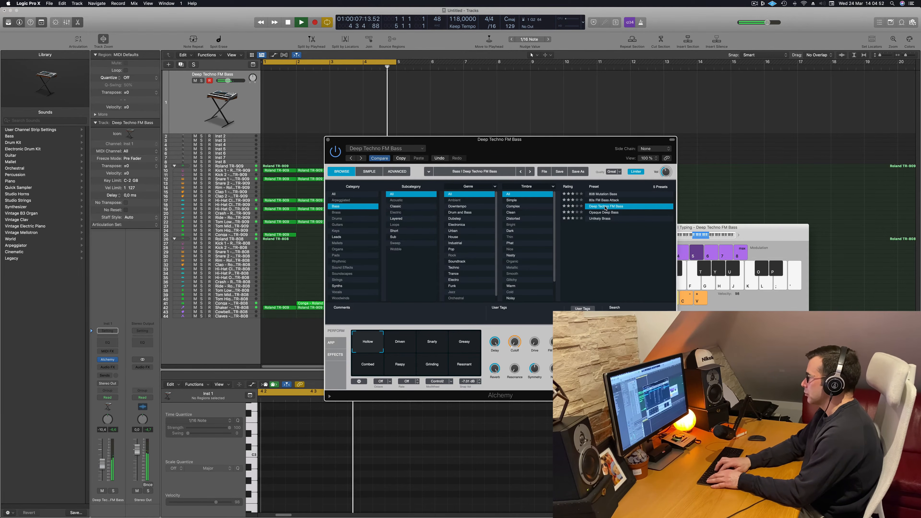
key(j)
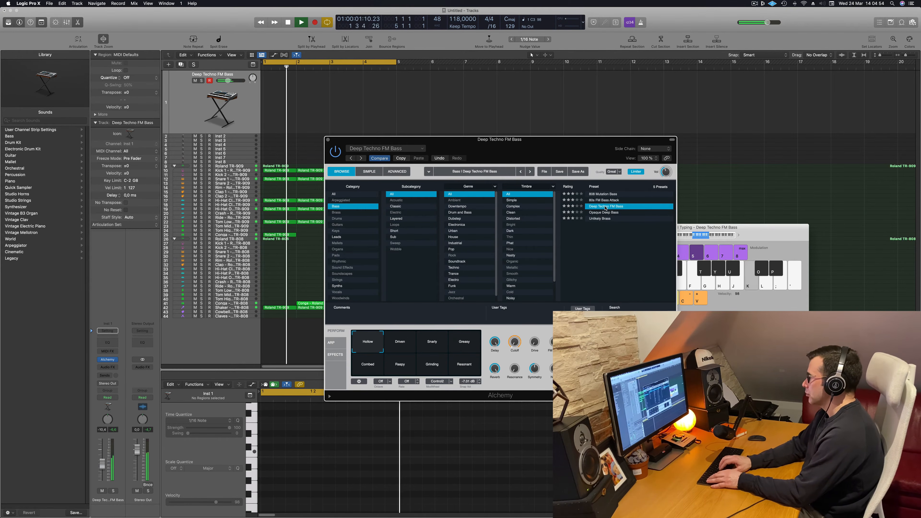
key(g)
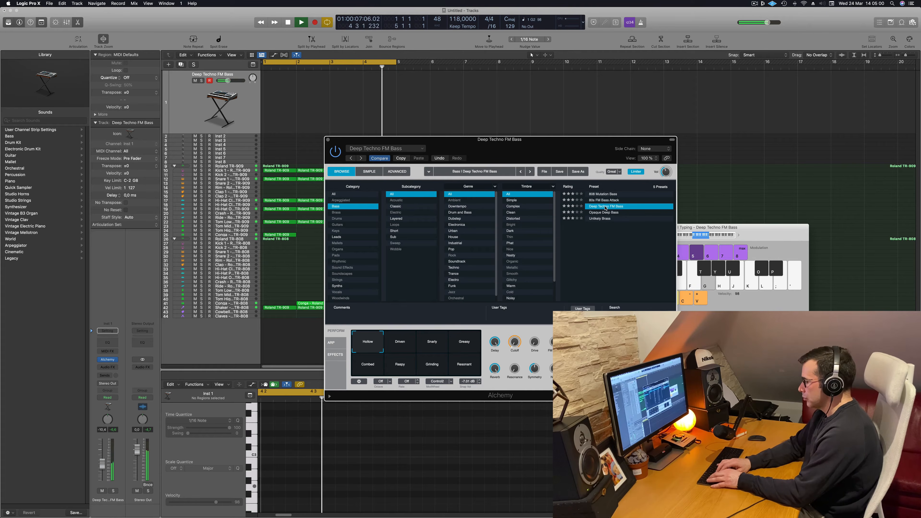
Record a four-note bass phrase in bar 2 and move its region to bar 1
key(r)
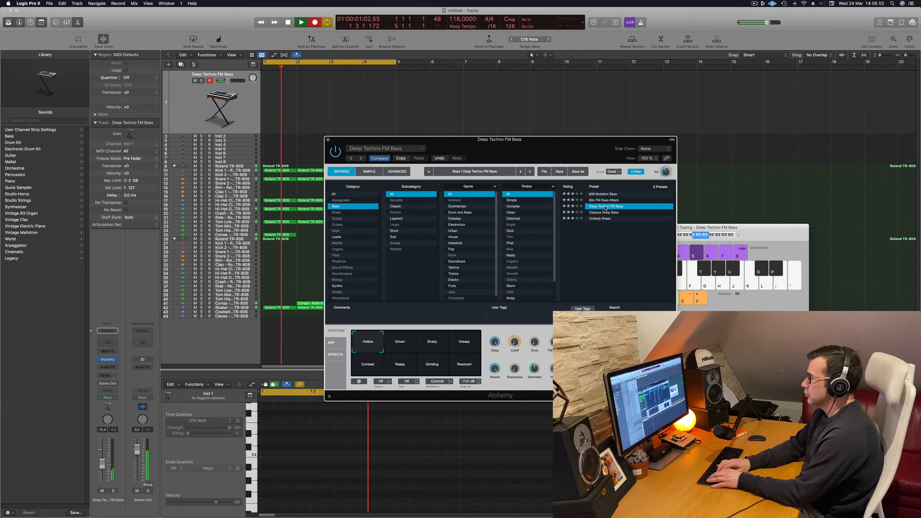
key(a)
key(a)
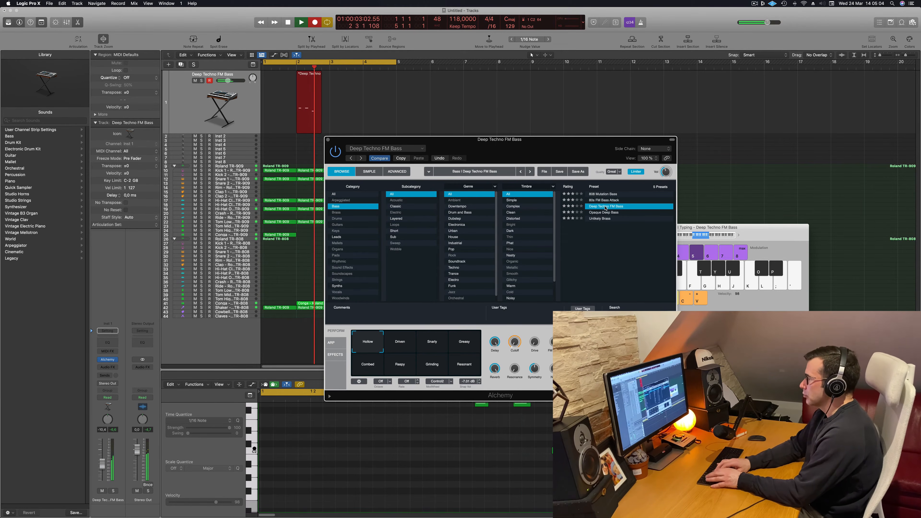
key(space)
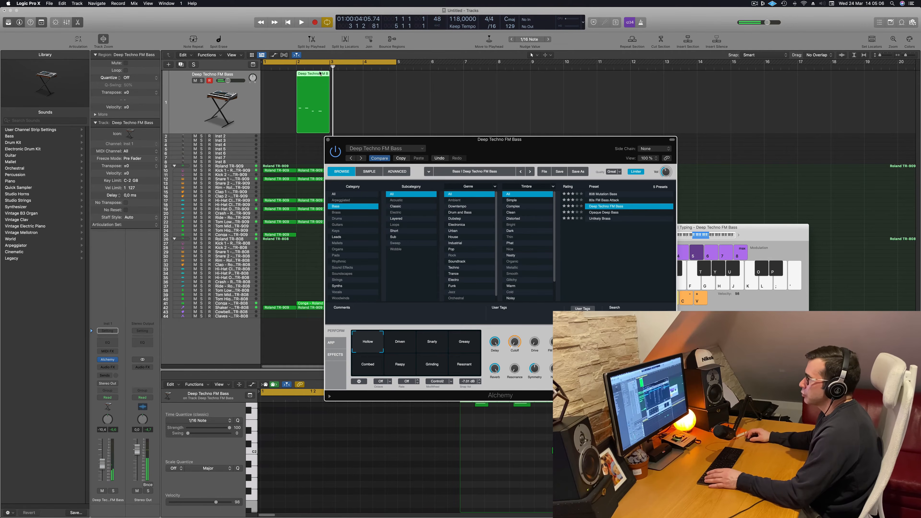
drag(319, 74, 286, 73)
Select all four recorded bass notes in the Piano Roll and quantize them to 1/16 Note
key(space)
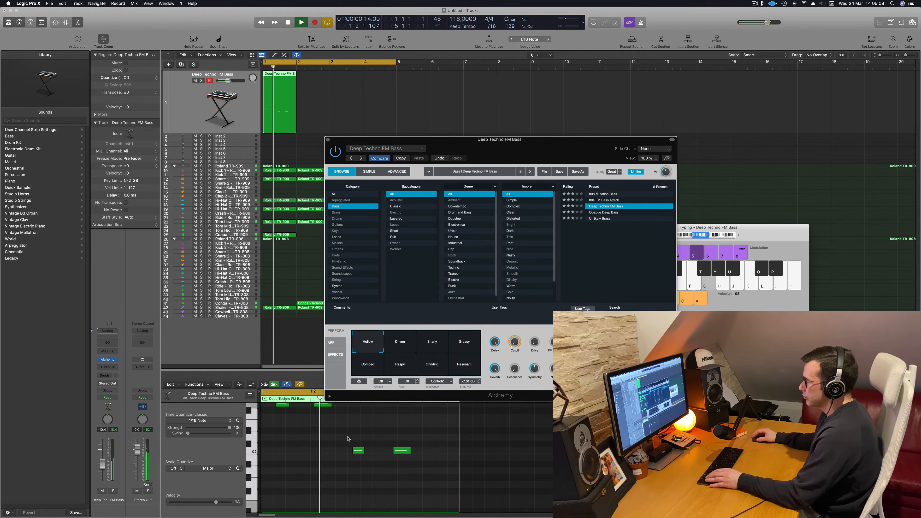
scroll(350, 437, up, 3)
key(space)
key(space)
click(300, 464)
key(space)
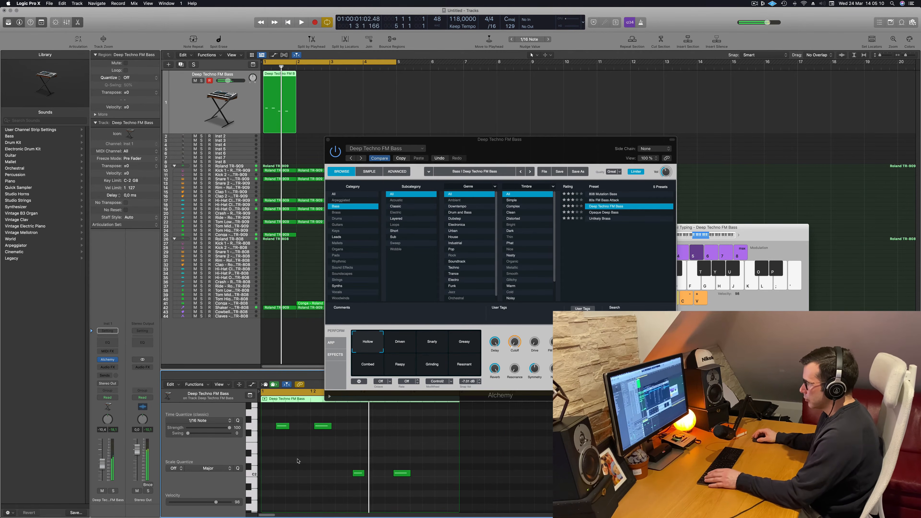
key(space)
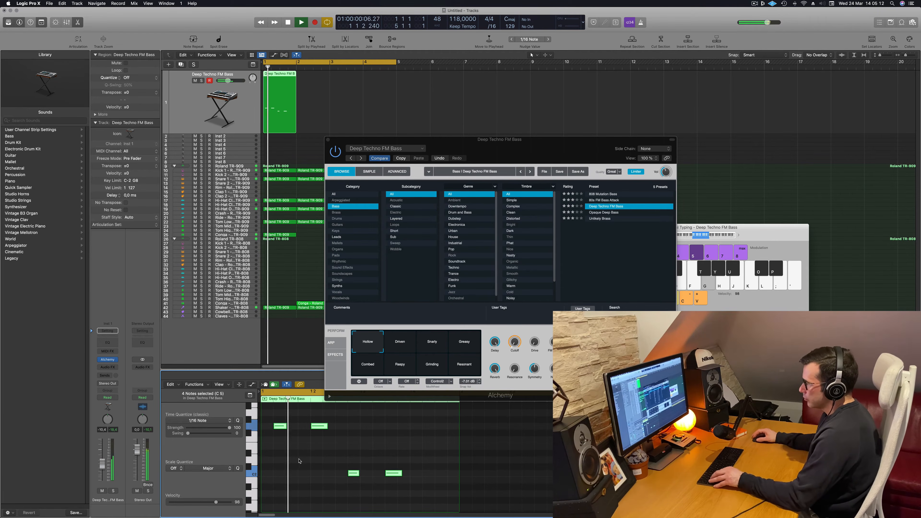
Copy the last C2 bass note to about position 1 4 2 within the same region and replay the phrase
key(space)
drag(354, 452, 406, 490)
key(space)
key(space)
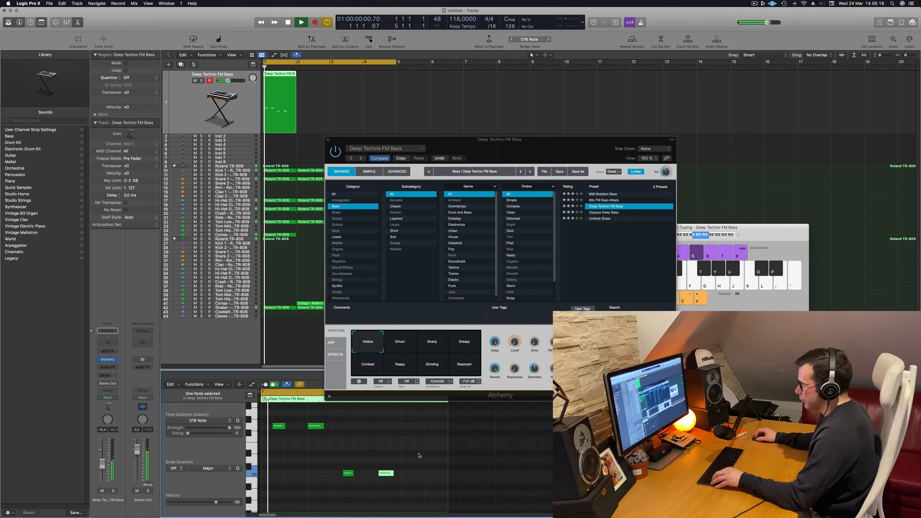
drag(387, 473, 420, 472)
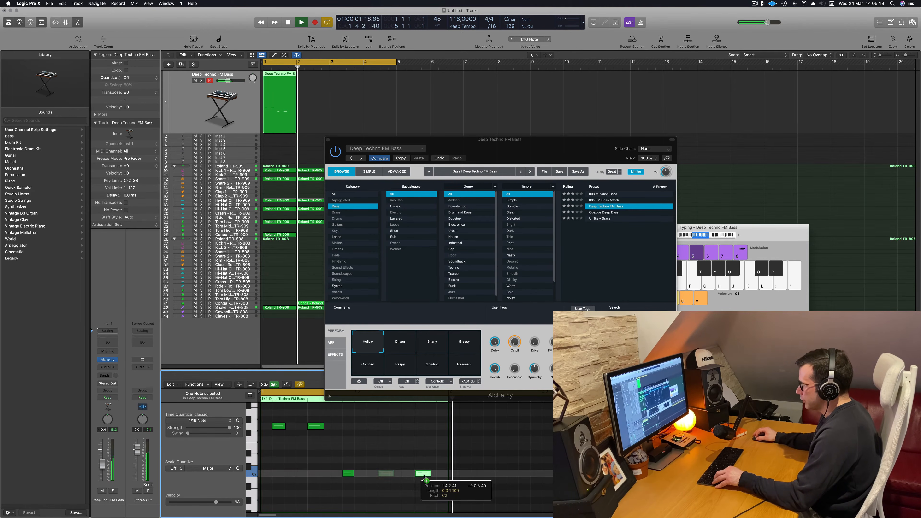
key(space)
key(space)
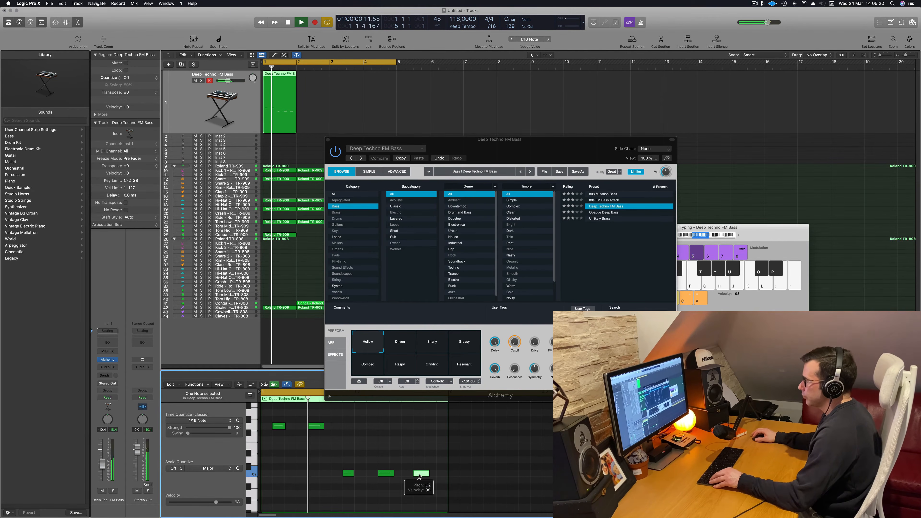
Copy the bass region into bars 2, 3 and 4 and move the Alchemy window clear of the regions
scroll(328, 455, down, 1)
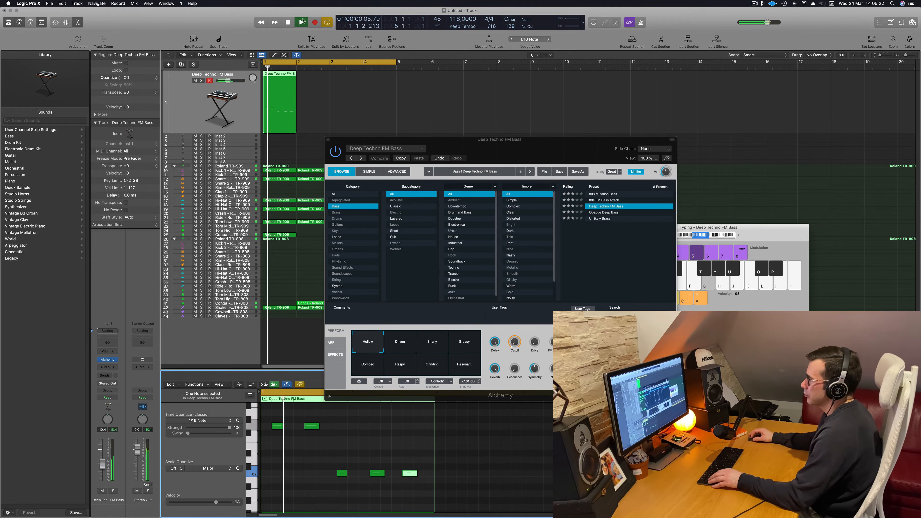
drag(288, 81, 311, 78)
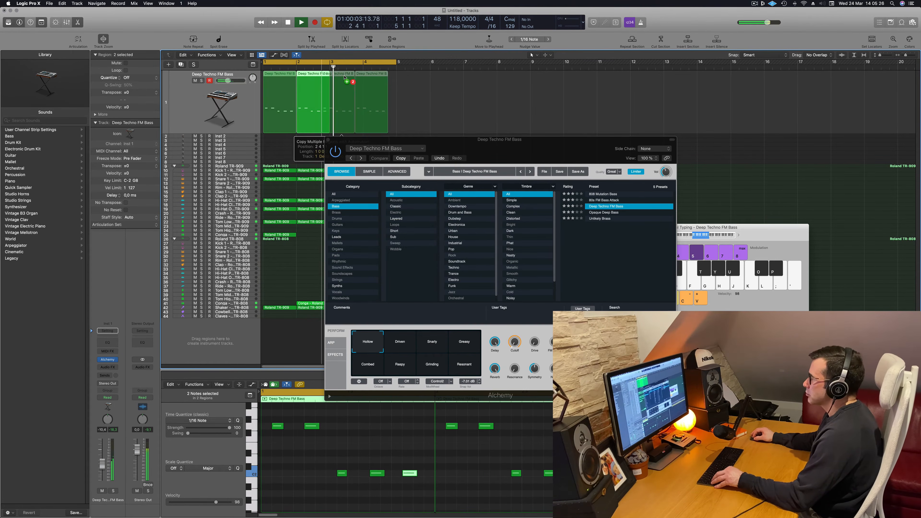
key(super+r)
drag(532, 148, 526, 170)
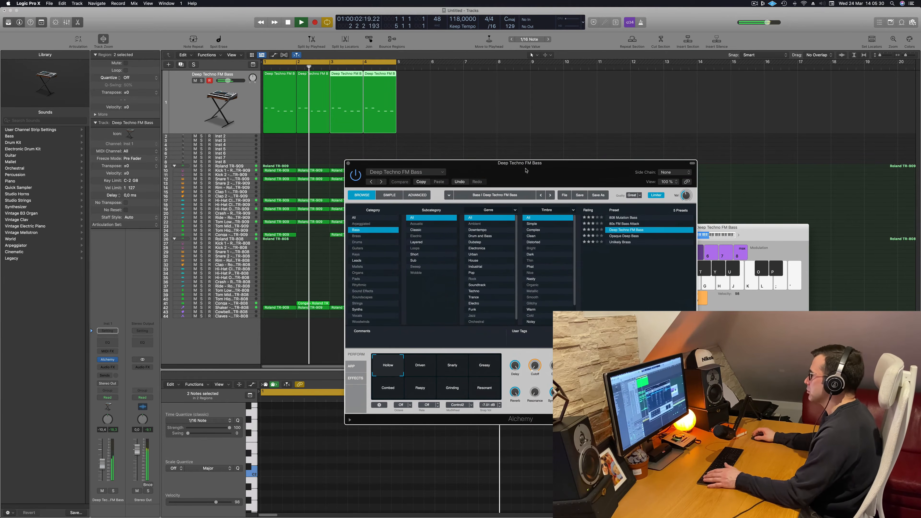
Audition the Deep Techno FM Bass snapshots from Driven through Resonant and return to Hollow
click(421, 369)
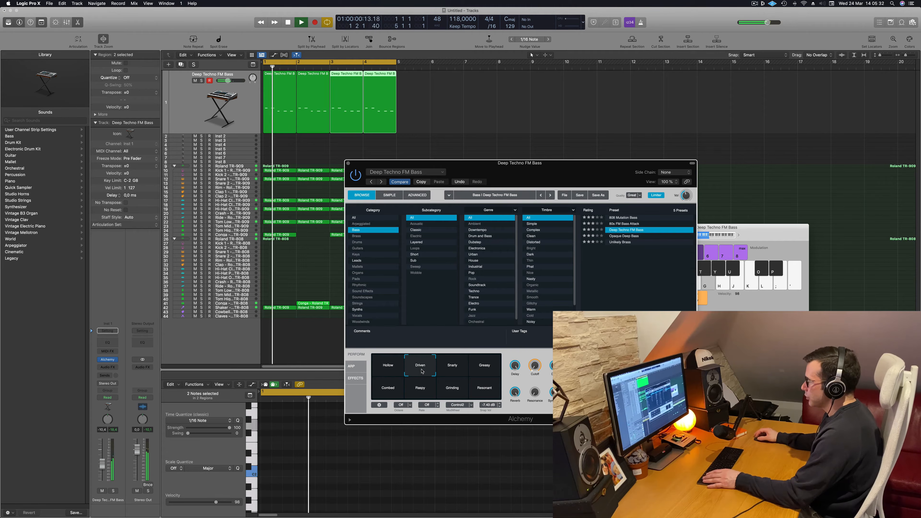
click(451, 369)
click(471, 370)
click(388, 392)
click(420, 390)
click(452, 390)
click(479, 393)
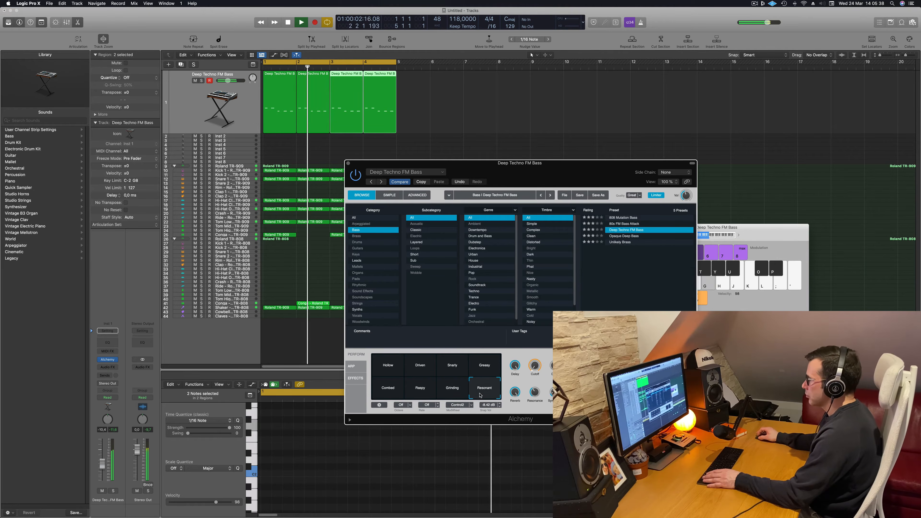
click(392, 370)
Restart playback, move the Alchemy window to reveal its performance controls and try Drive at about 33 %
key(space)
key(space)
drag(541, 172, 490, 181)
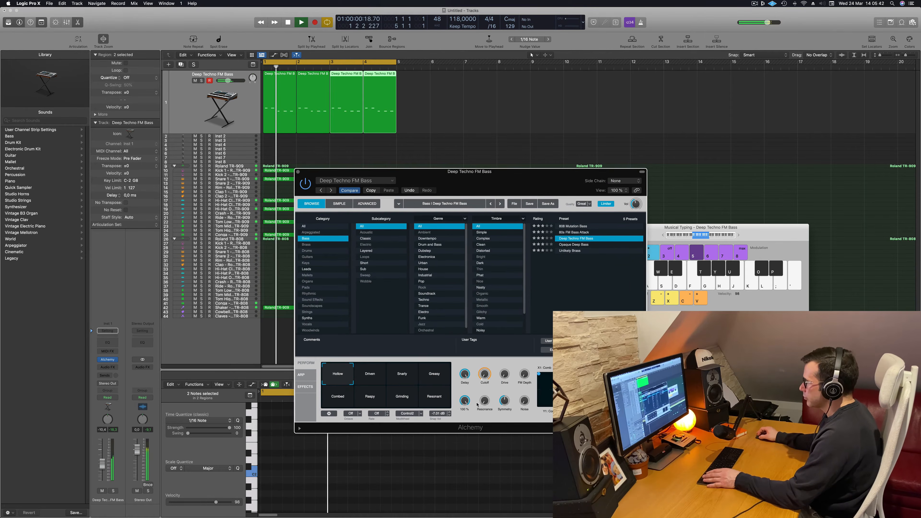
drag(485, 361, 486, 351)
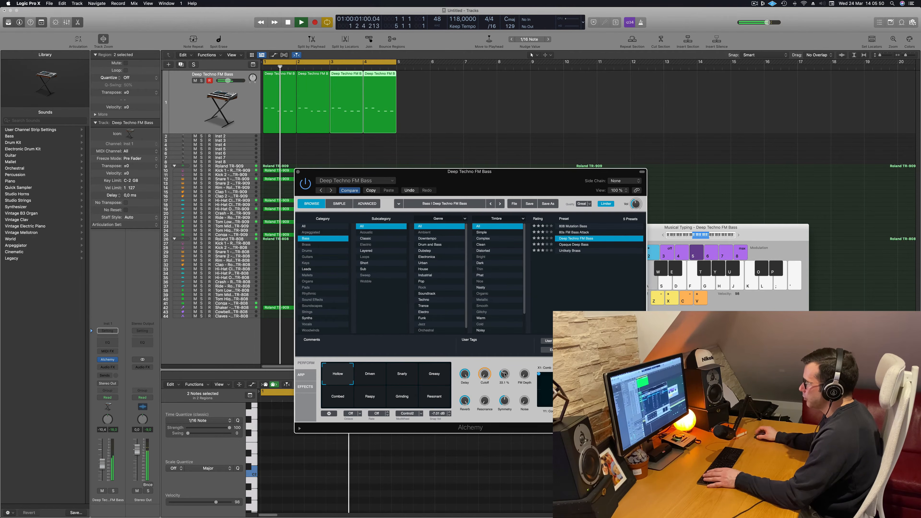
Close the Alchemy window and raise the bass track's volume to about -7.3 dB
key(space)
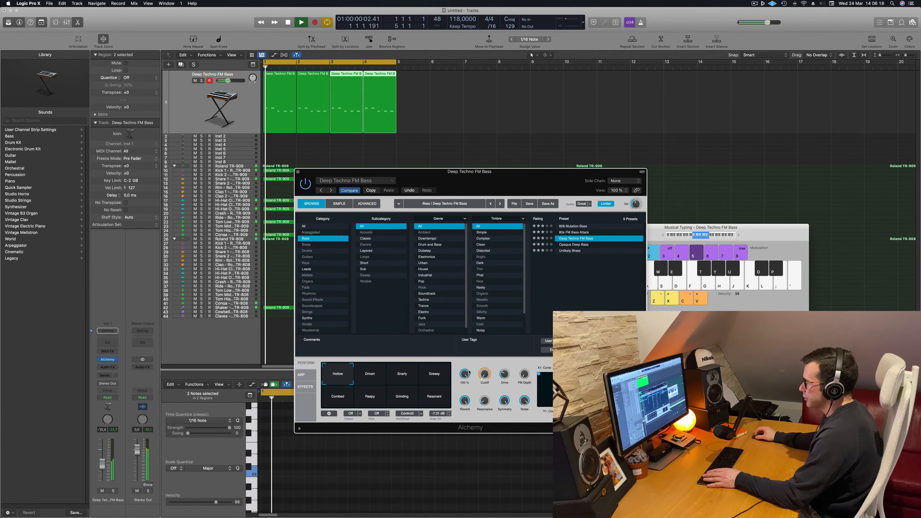
drag(297, 173, 327, 144)
click(327, 143)
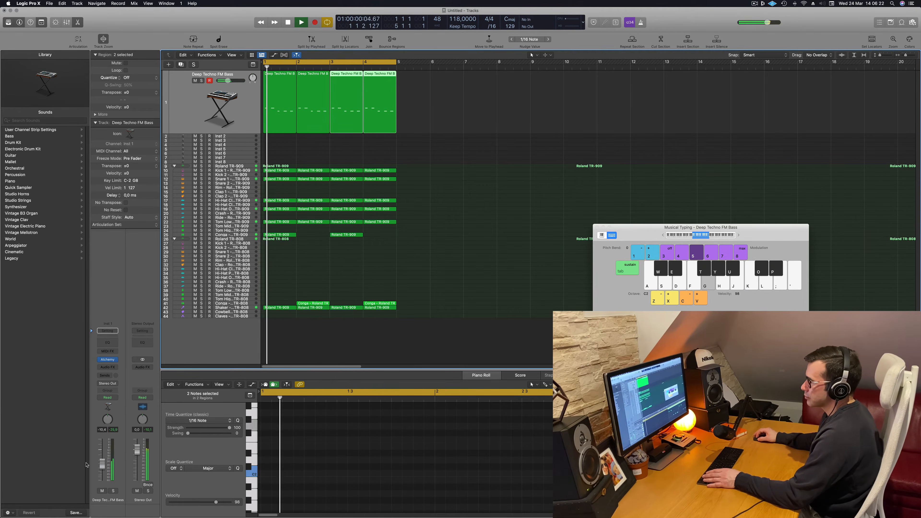
drag(103, 463, 103, 462)
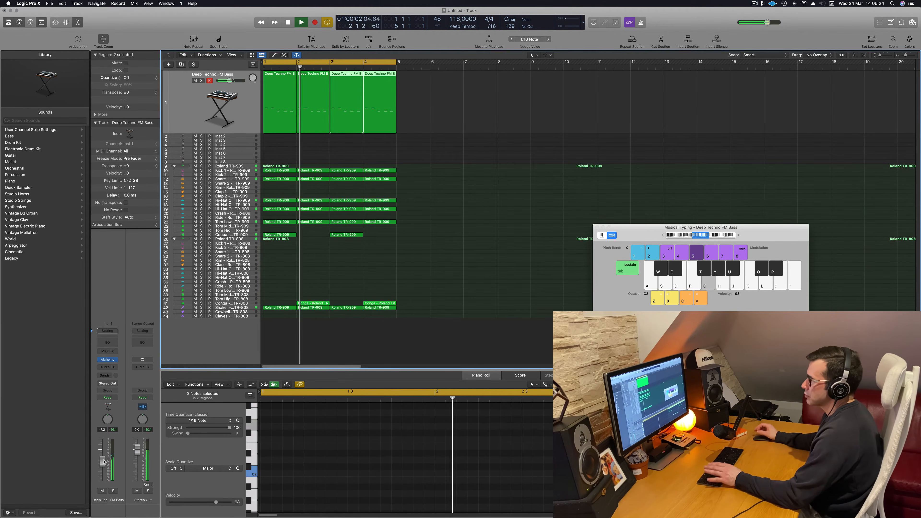
Hide Musical Typing and join the bass regions in bars 1 and 2 into one two-bar region
click(273, 87)
shift+click(311, 115)
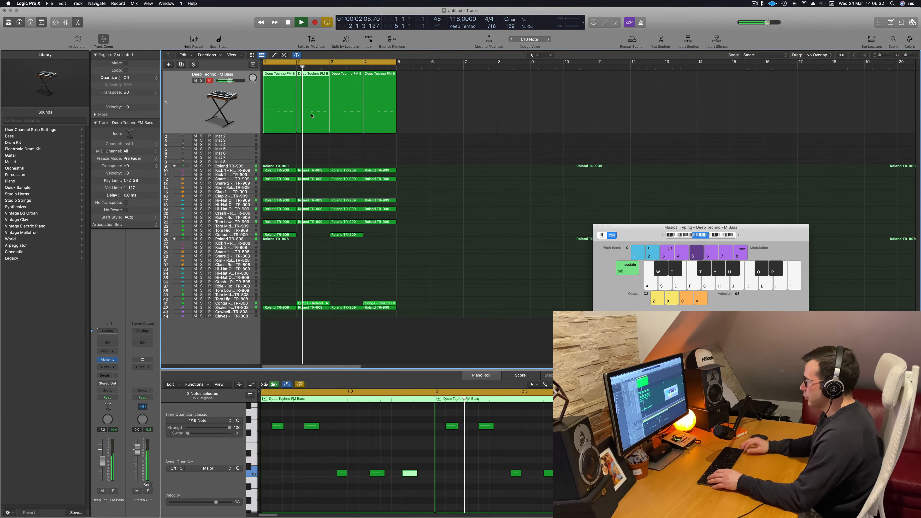
key(super+k)
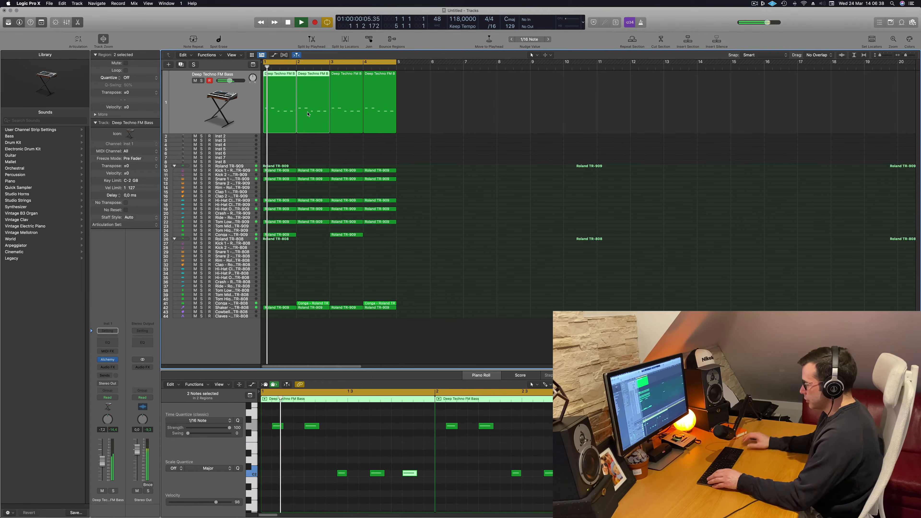
key(super+j)
key(space)
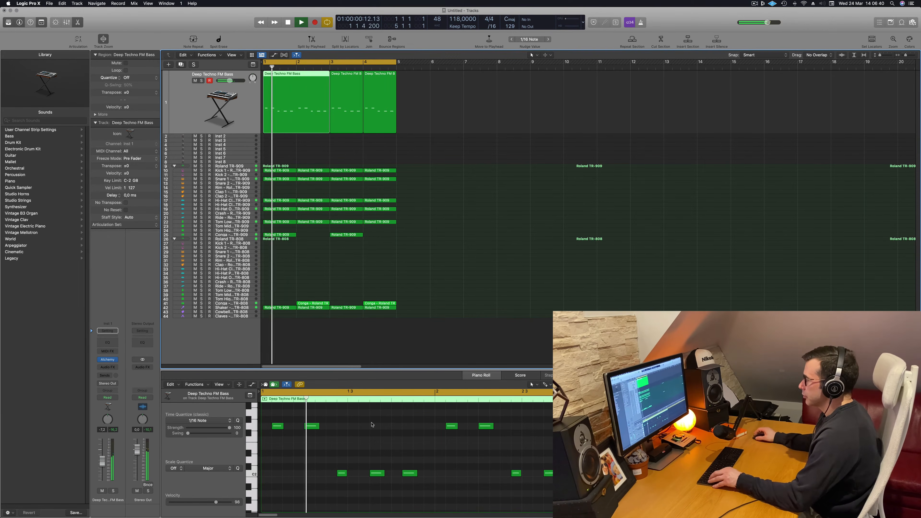
Transpose the two high bass notes at the start of bar 2 down three semitones and listen during playback
key(space)
key(space)
drag(448, 420, 492, 436)
key(space)
key(space)
key(alt+Down)
key(alt+Down)
key(alt+Down)
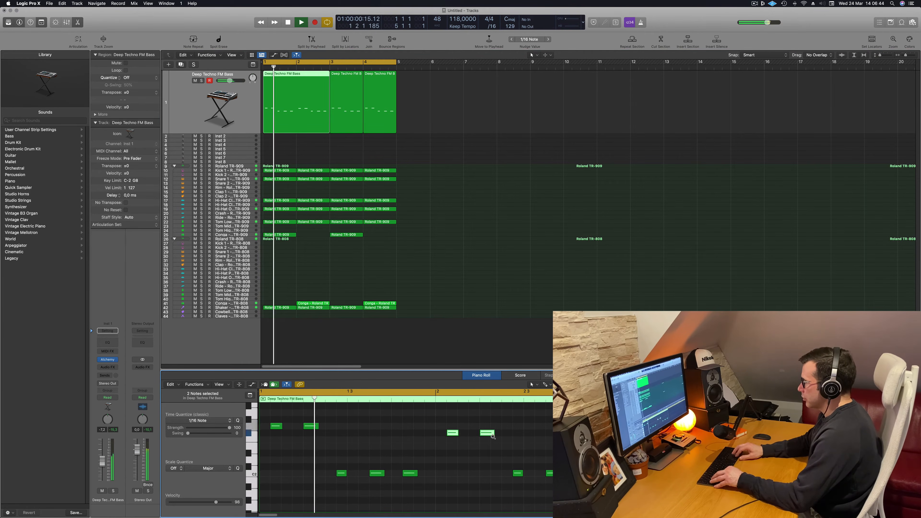
key(space)
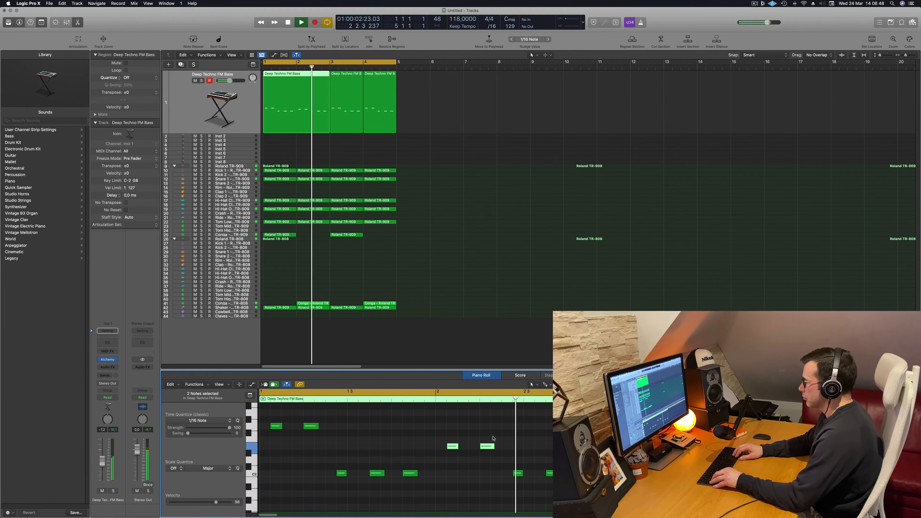
Delete the bass regions in bars 3 and 4 and copy the edited two-bar region to bar 3
drag(438, 115, 351, 113)
key(space)
key(space)
key(BackSpace)
drag(296, 85, 362, 83)
key(super+Left)
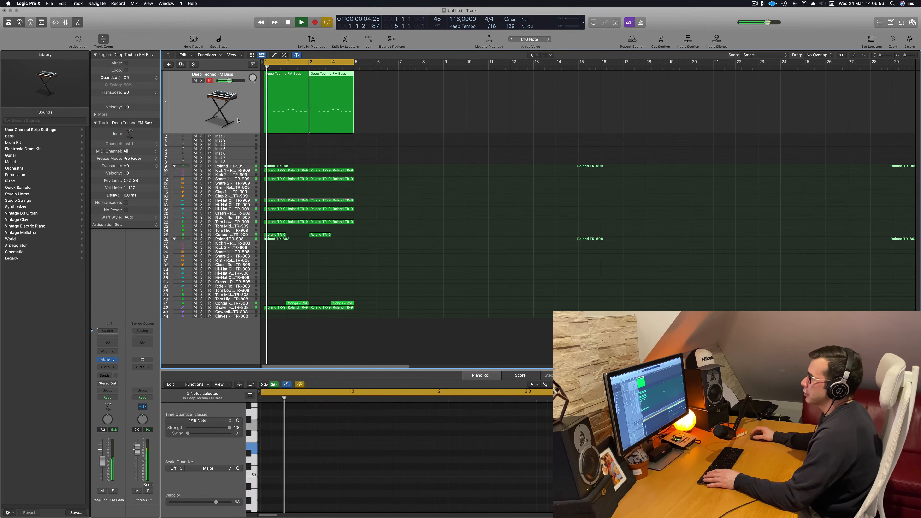
Try all notes in both bass regions one octave lower, move them back up and restart playback
click(238, 121)
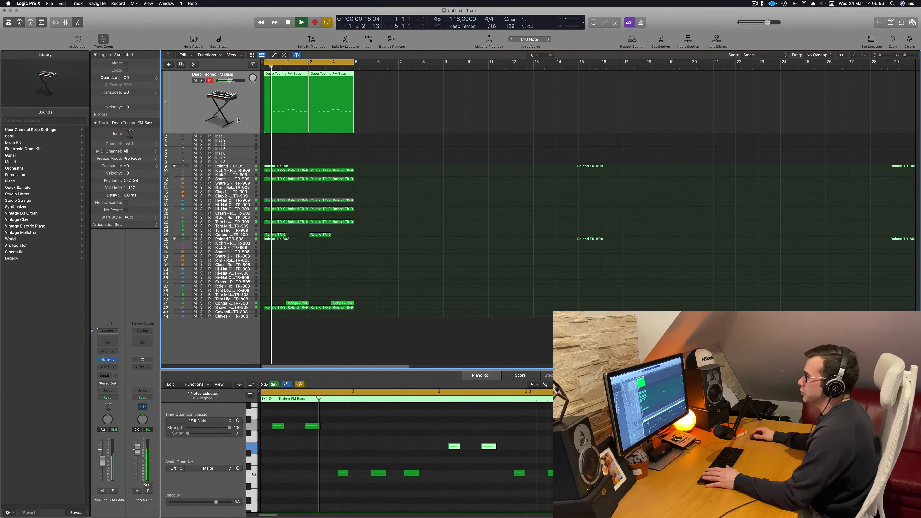
click(313, 444)
key(super+a)
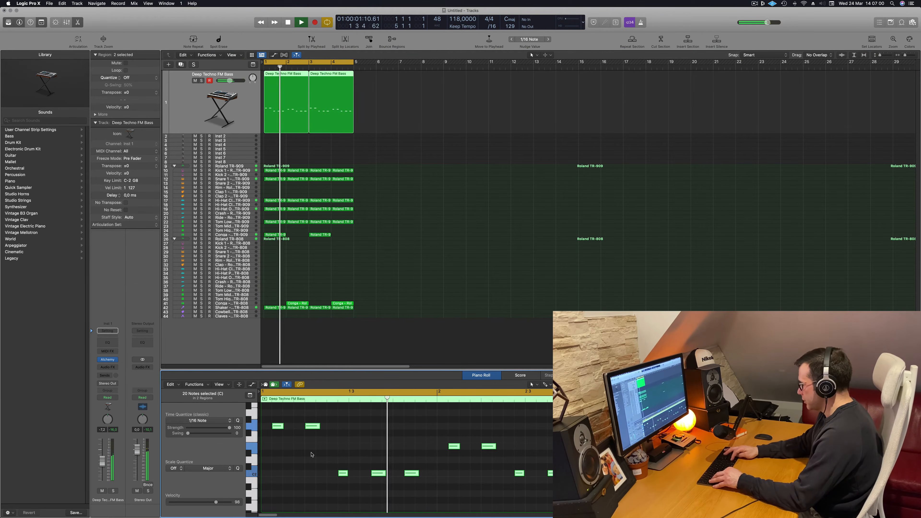
key(shift+alt+Down)
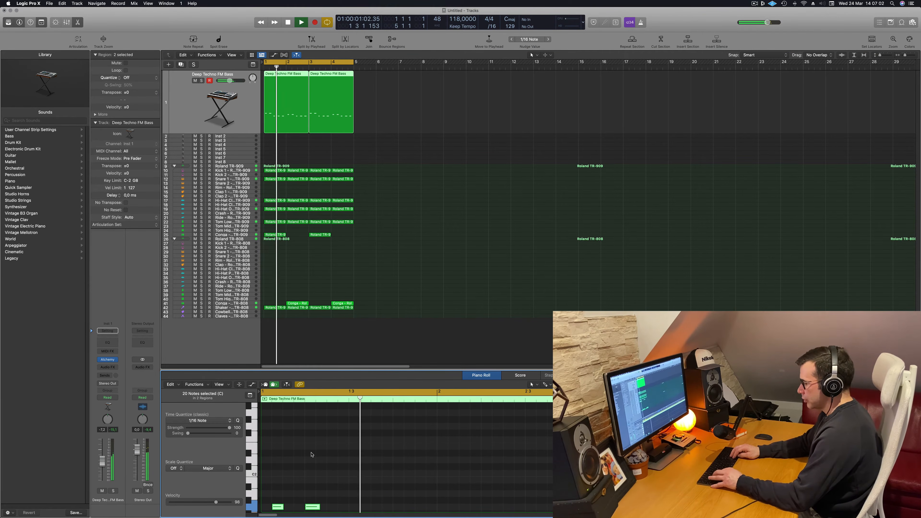
key(shift+alt+Up)
key(space)
key(space)
Add a send to Bus 6 on the bass track and restart playback
click(181, 104)
click(105, 375)
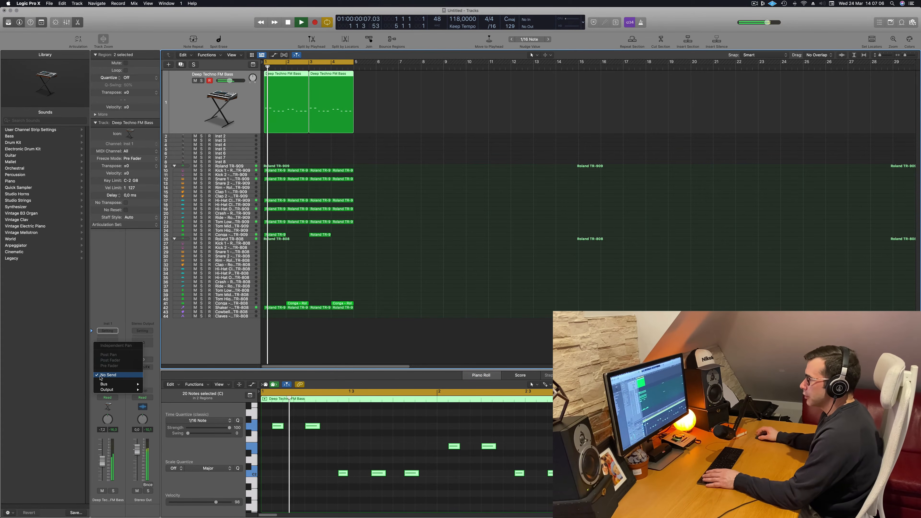
mouse_move(110, 383)
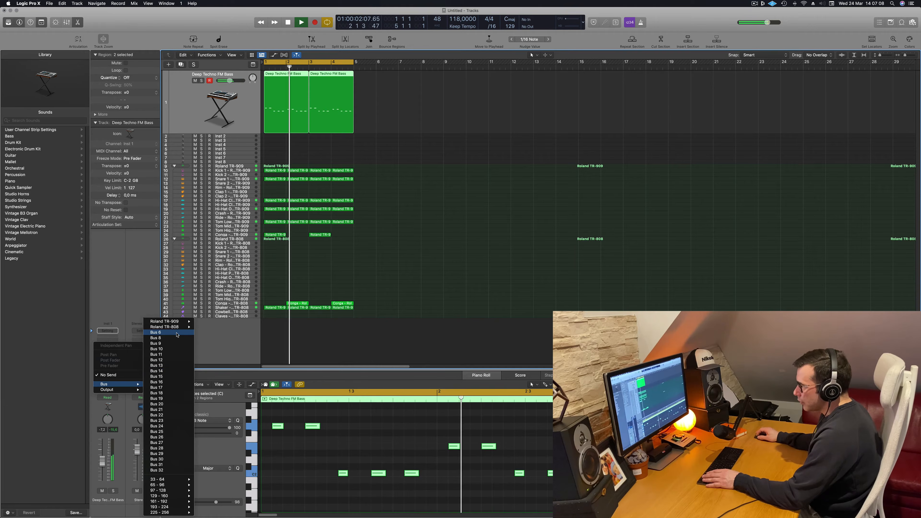
click(155, 333)
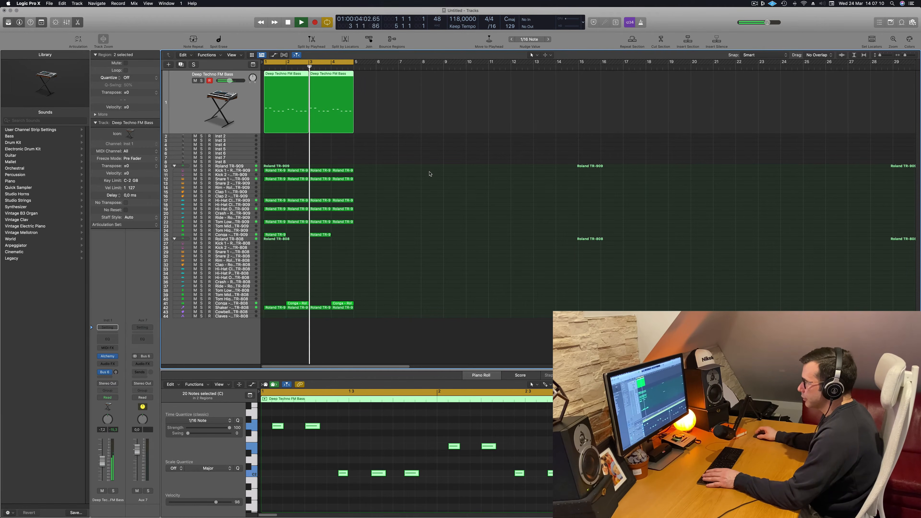
key(space)
key(space)
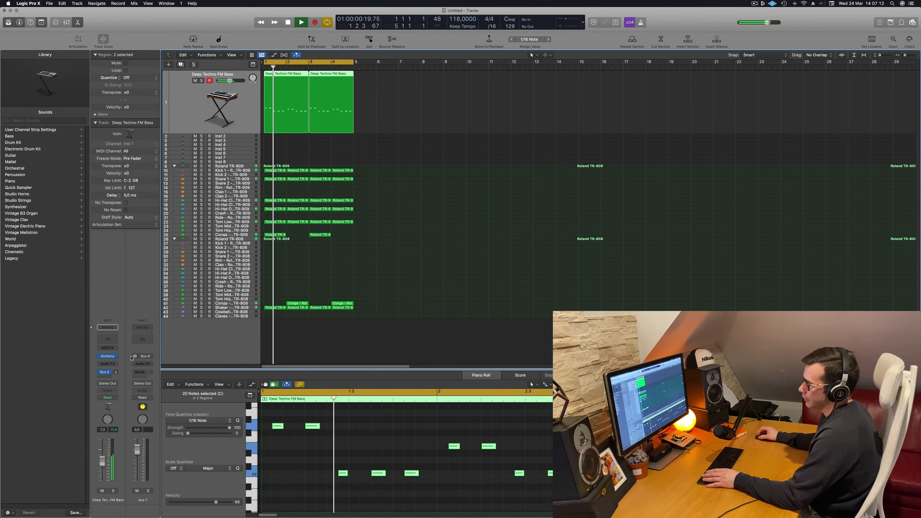
Insert a stereo ChromaVerb reverb on the new Aux 7 channel
click(144, 364)
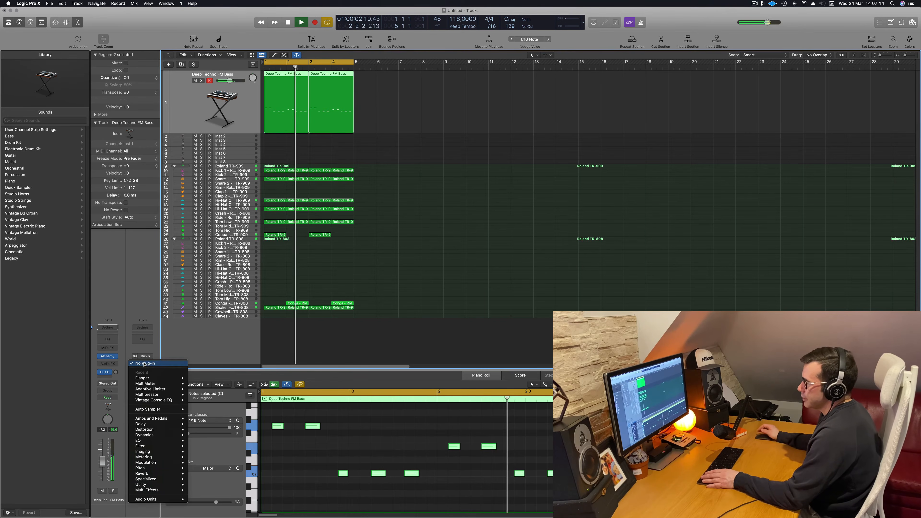
click(133, 346)
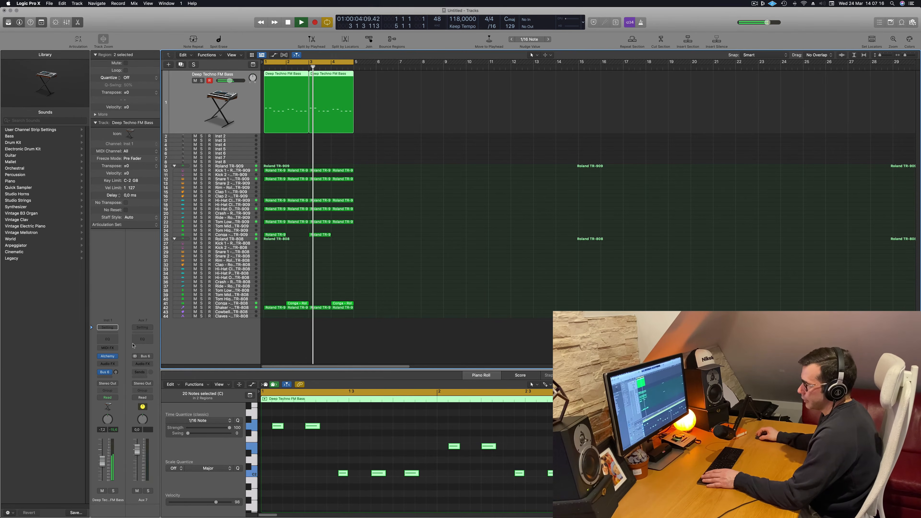
click(145, 365)
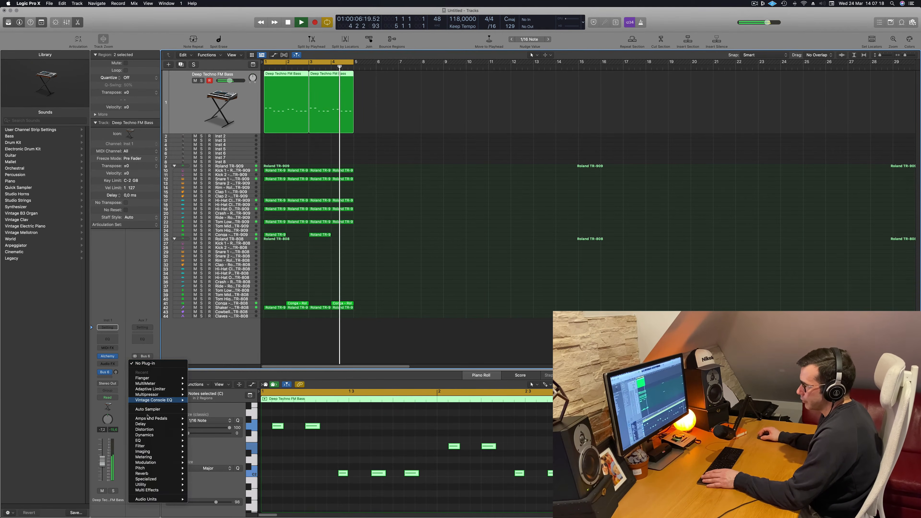
mouse_move(153, 444)
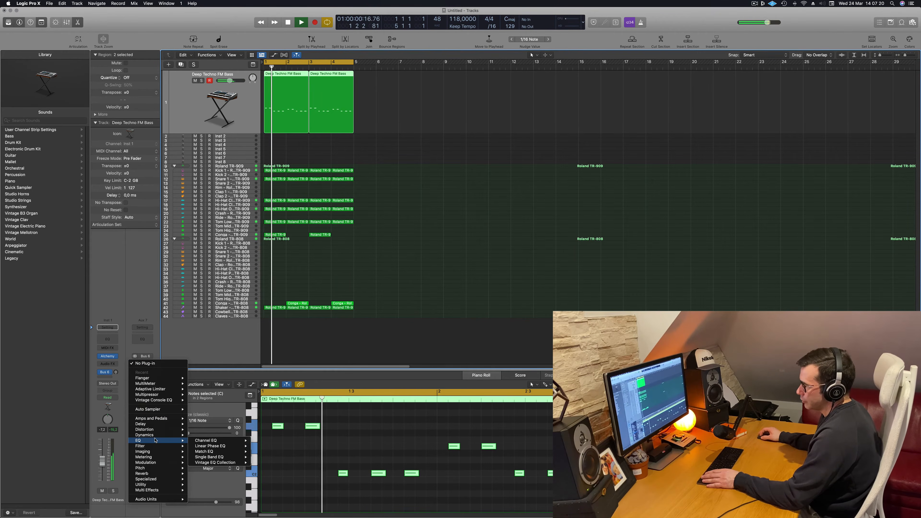
mouse_move(156, 474)
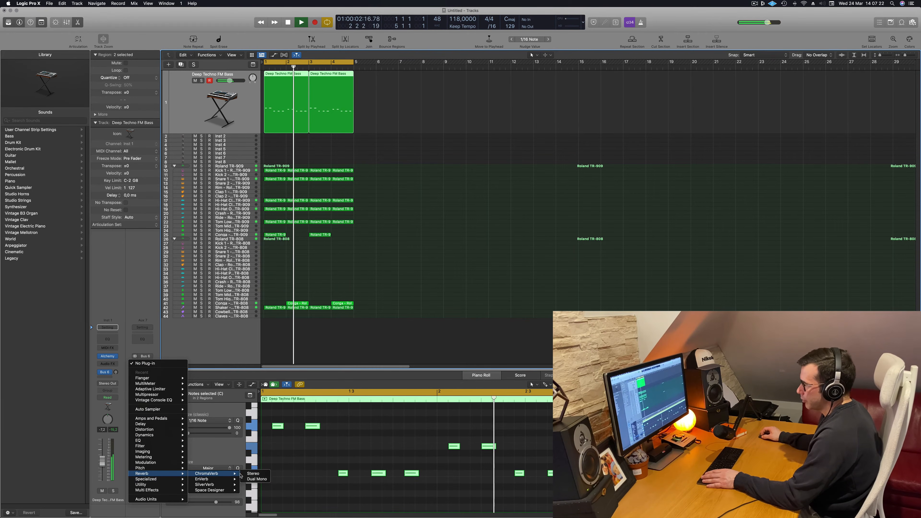
click(253, 474)
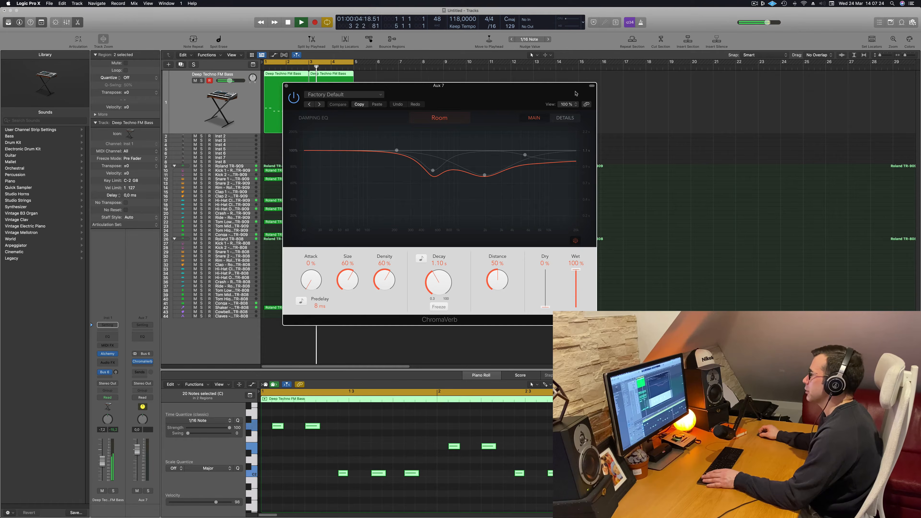
Raise the bass track's Bus 6 send to about -14.5 dB and reposition the ChromaVerb window
drag(510, 89, 690, 96)
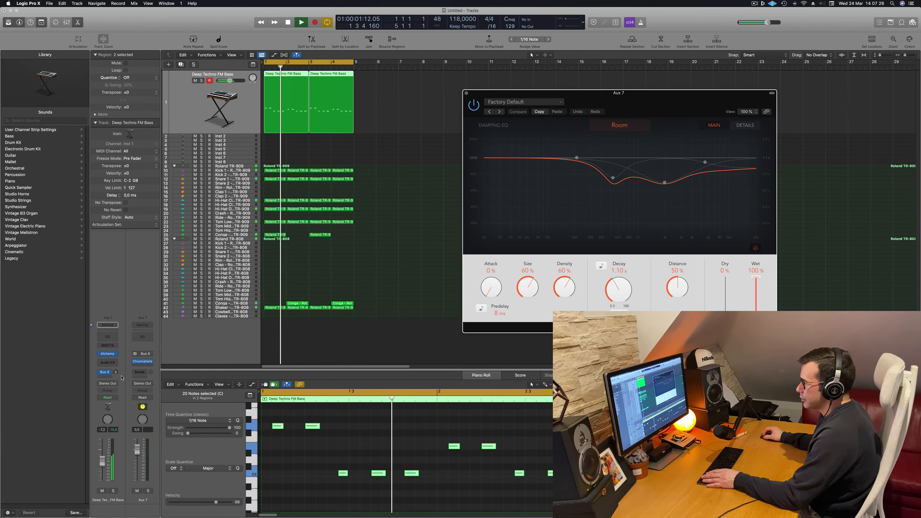
drag(115, 372, 115, 357)
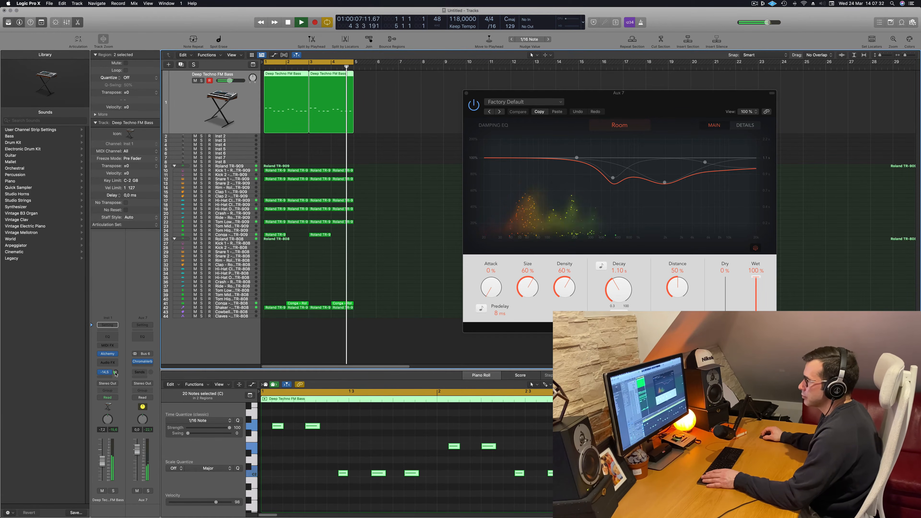
drag(653, 97, 585, 126)
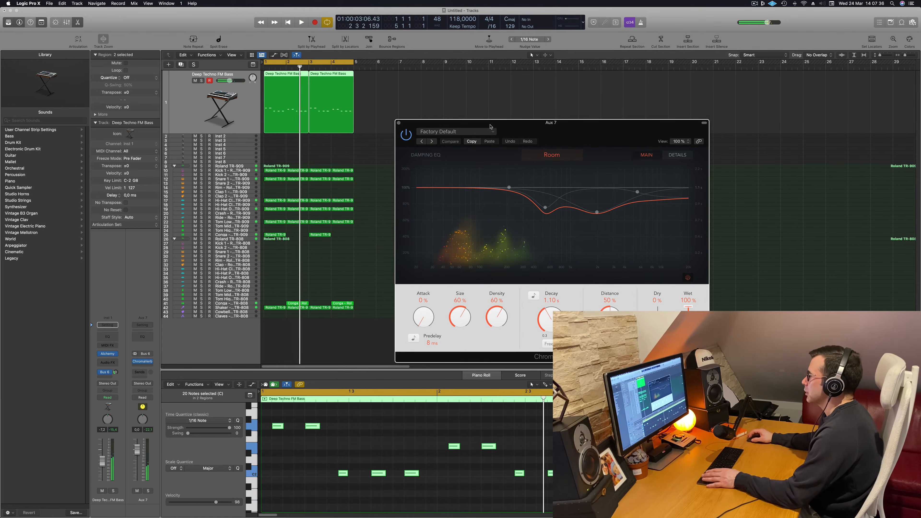
Audition the ChromaVerb presets in order through Small Ambience, Drum Chamber, Vocal Chamber, Weird Space and 80s Drums up to Big Wave
click(431, 141)
click(431, 141)
click(431, 141)
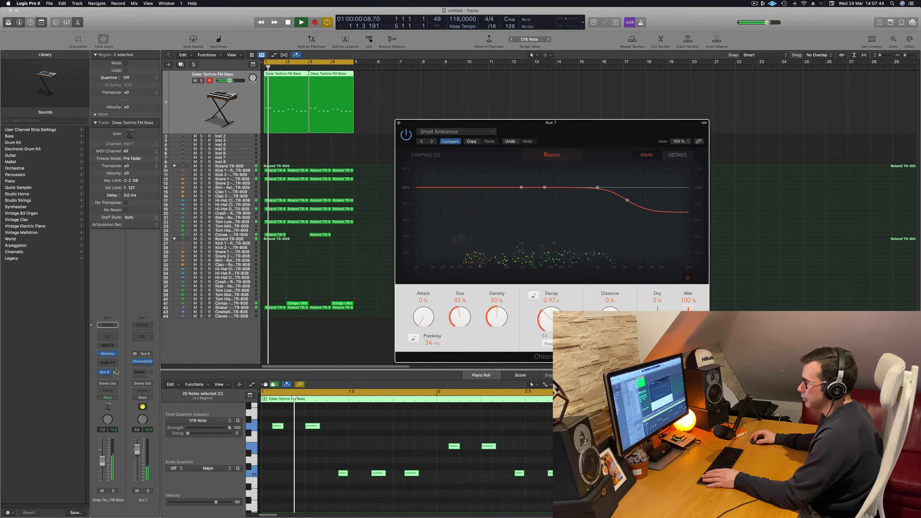
click(431, 142)
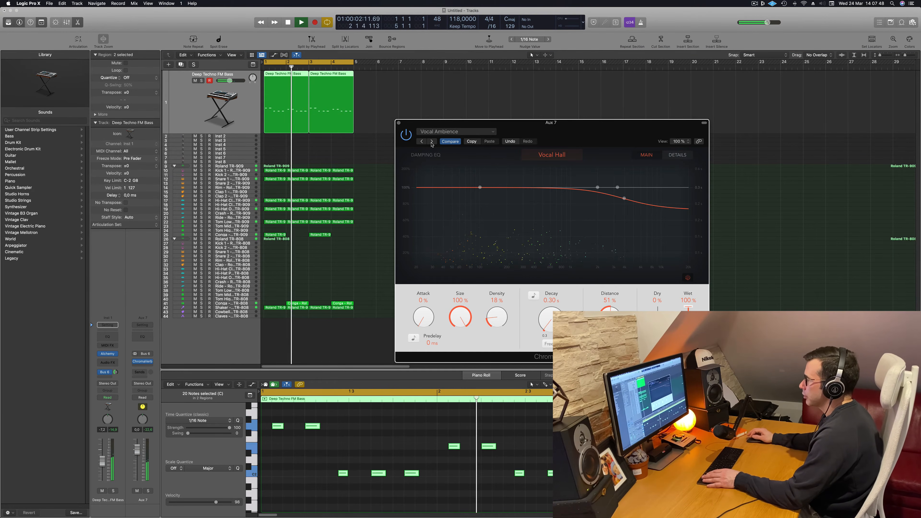
click(432, 141)
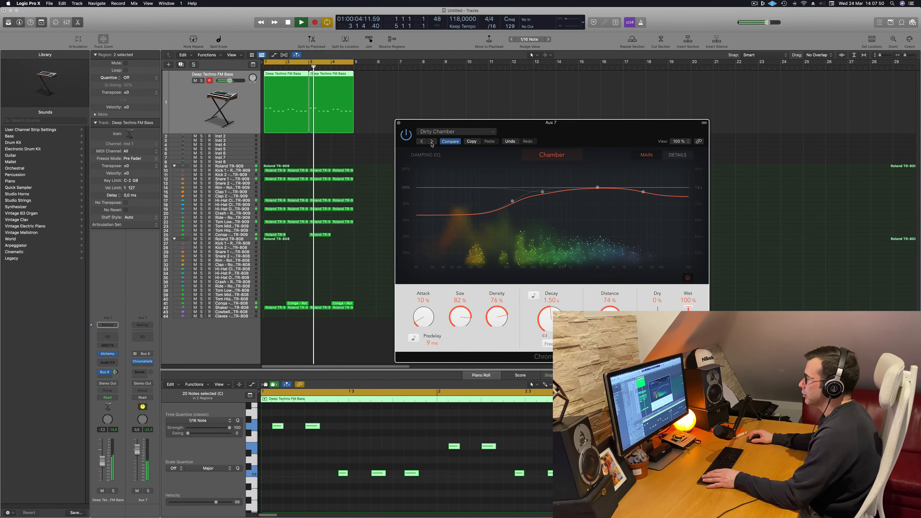
click(431, 142)
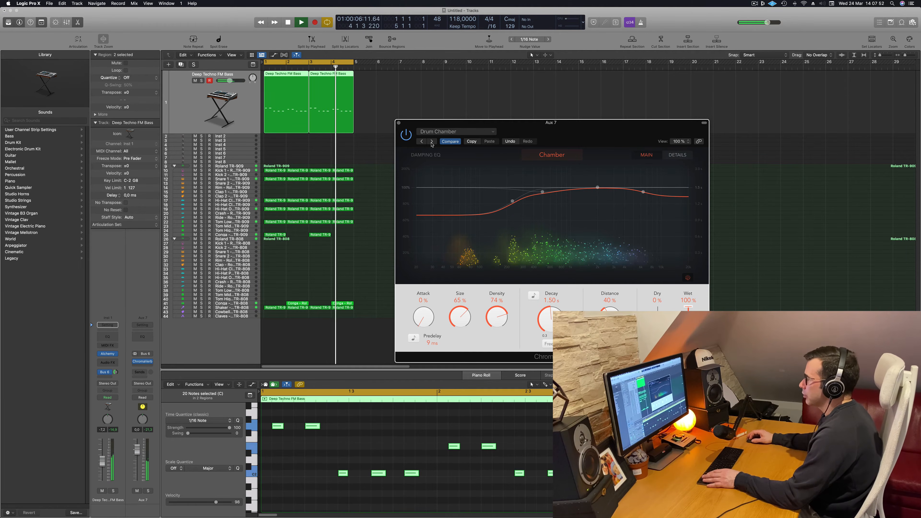
click(431, 142)
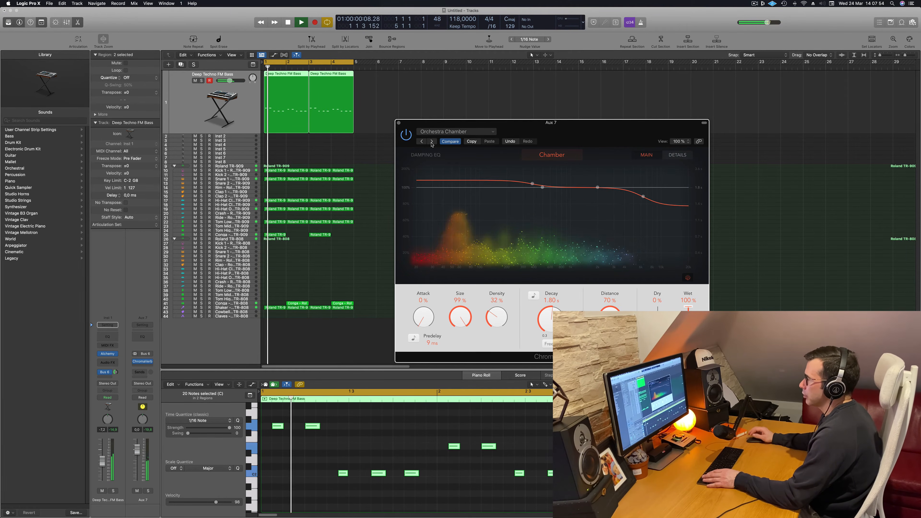
click(432, 142)
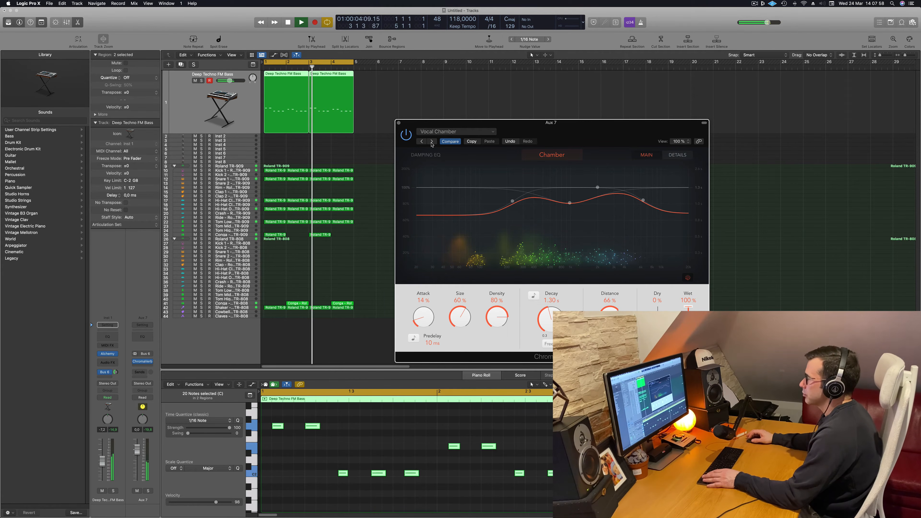
click(431, 142)
click(431, 142)
click(431, 142)
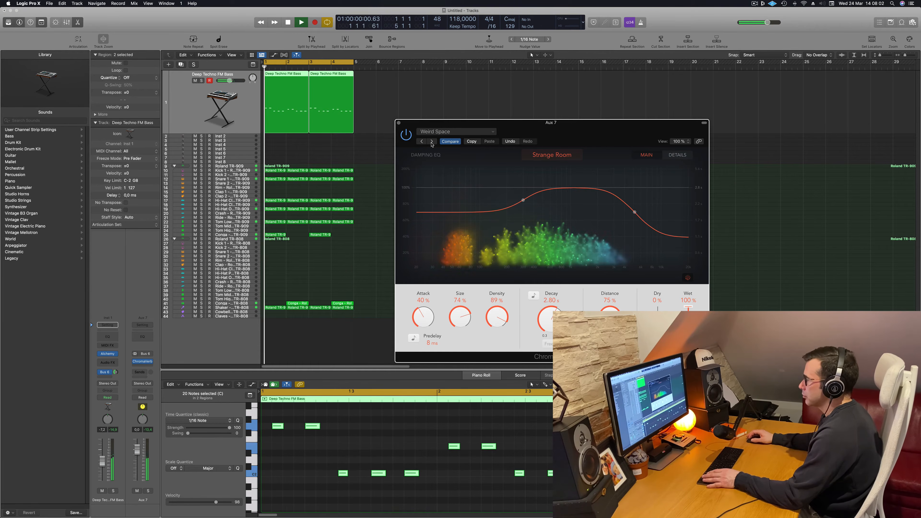
click(431, 143)
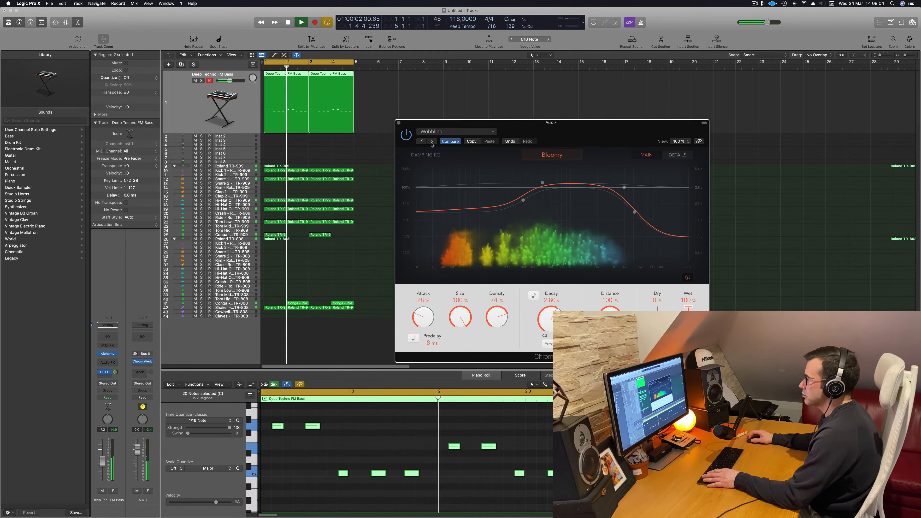
click(431, 142)
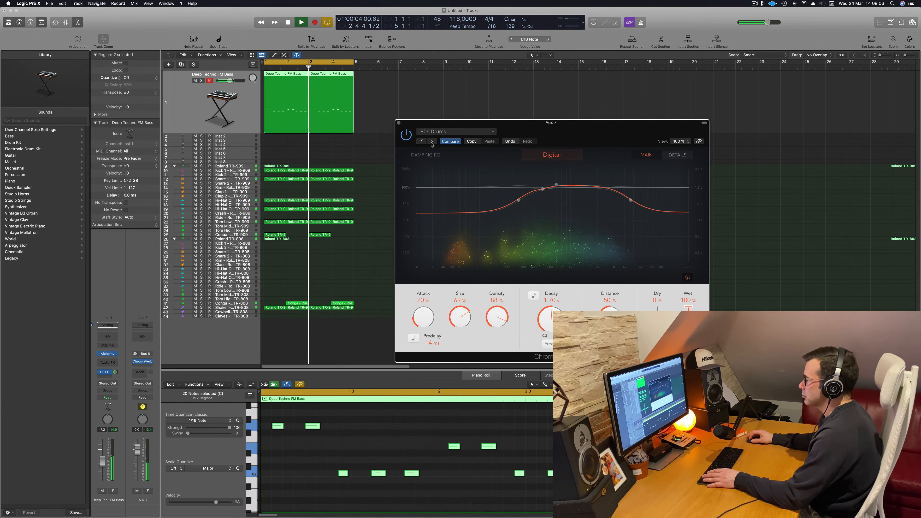
click(431, 142)
Load the 16th Sequencer Slapback preset from ChromaVerb's Synth Reverbs and shift the plug-in window
click(449, 131)
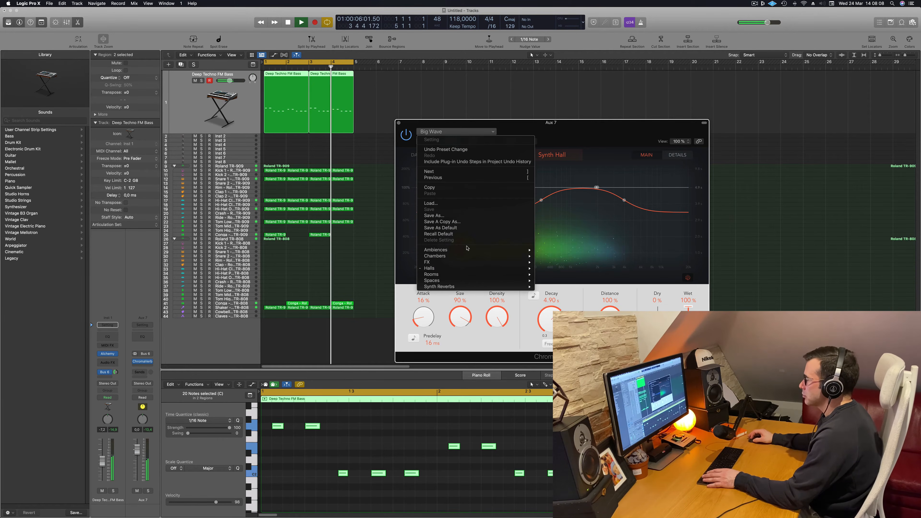
mouse_move(471, 286)
click(565, 288)
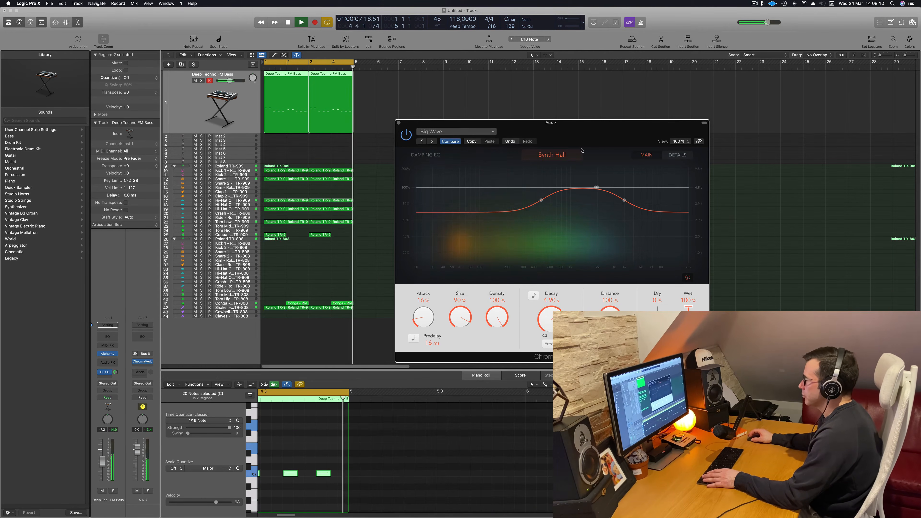
drag(593, 128, 601, 148)
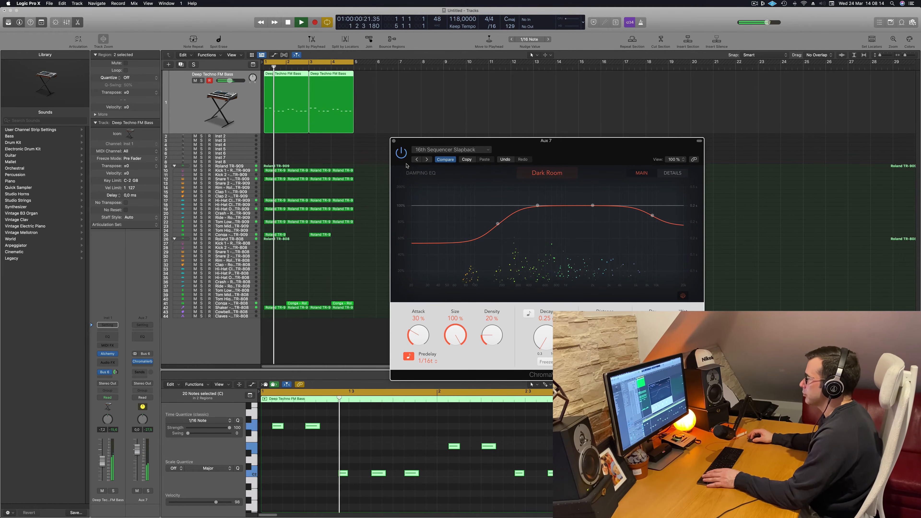
Replay the bass loop with the slapback reverb, check ChromaVerb's detail settings and return to its main view
key(space)
key(space)
drag(585, 149, 600, 139)
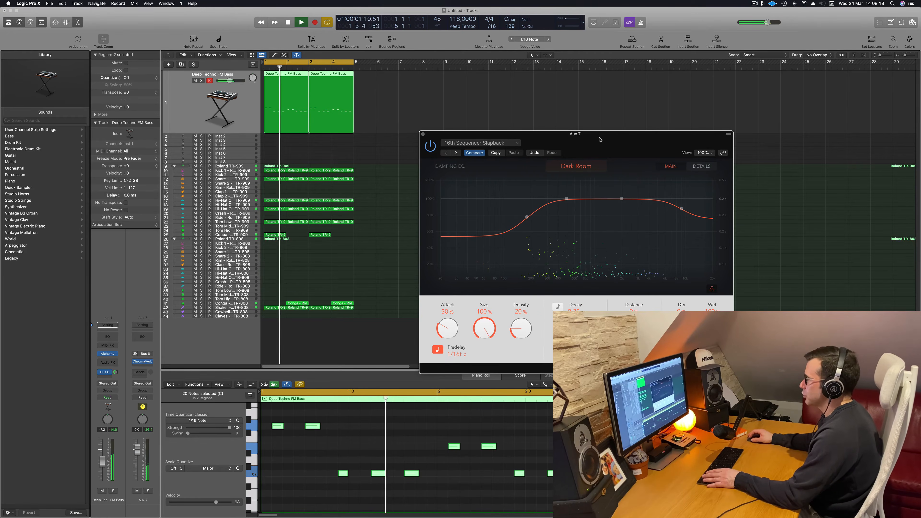
key(space)
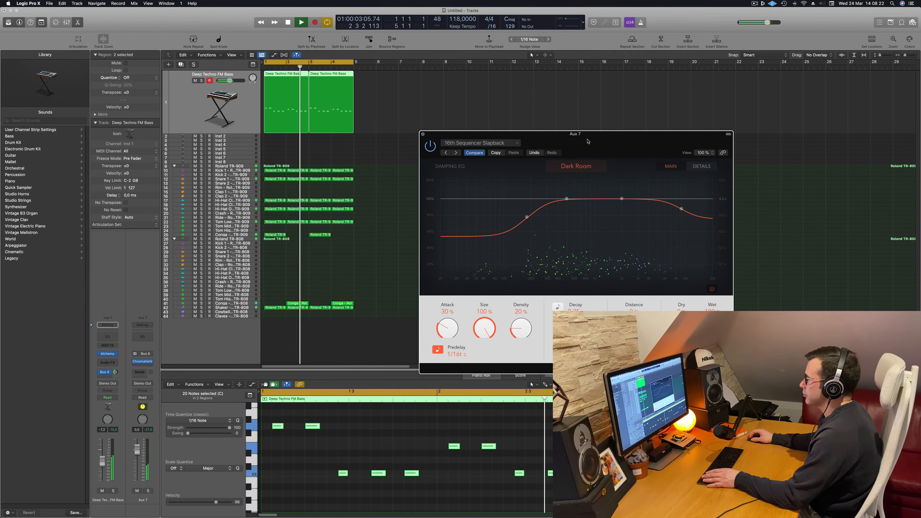
click(702, 167)
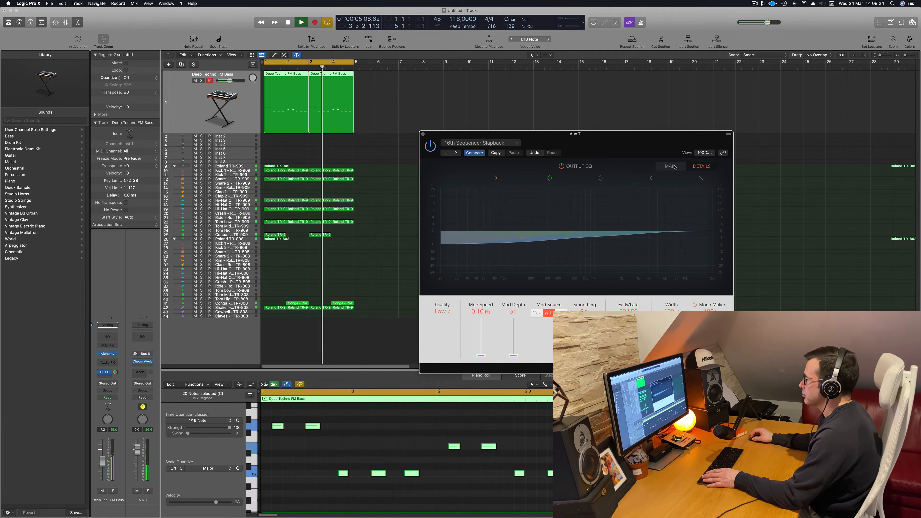
click(670, 166)
drag(490, 134, 469, 134)
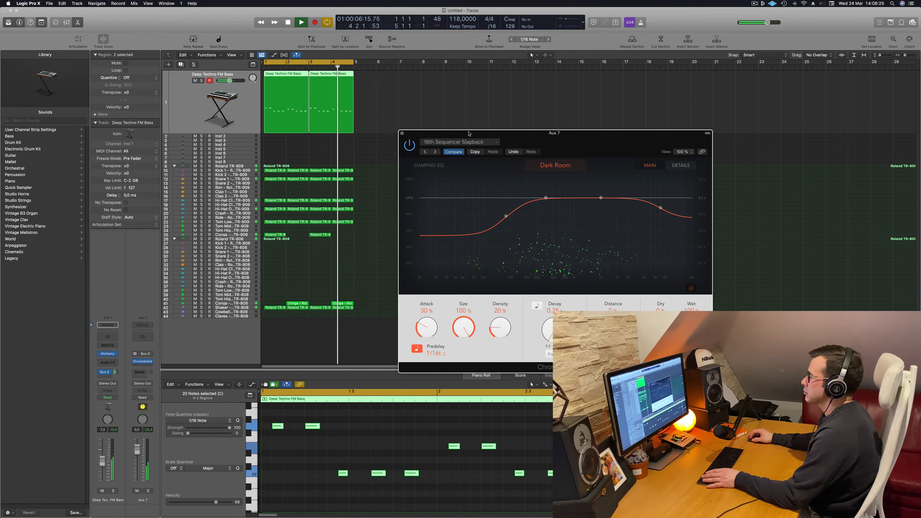
Close the ChromaVerb window and add a second send from the bass channel to Bus 8
click(402, 133)
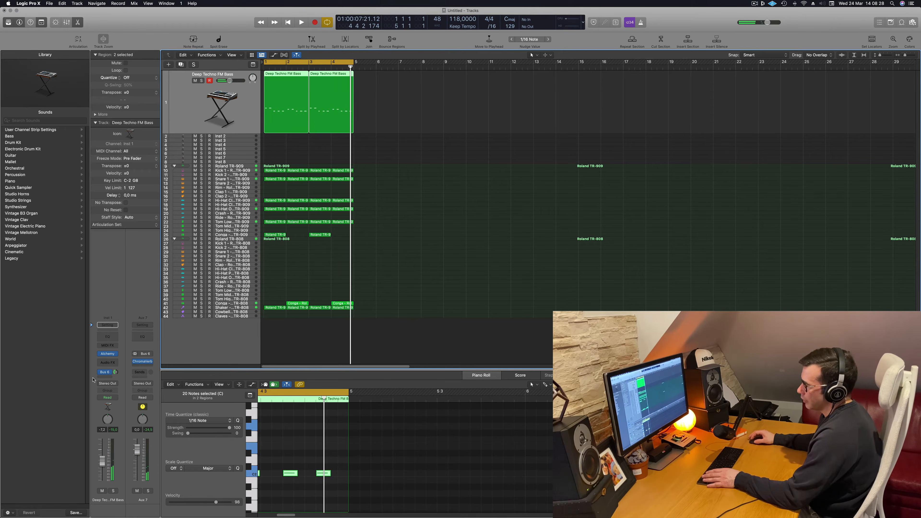
click(105, 372)
mouse_move(120, 385)
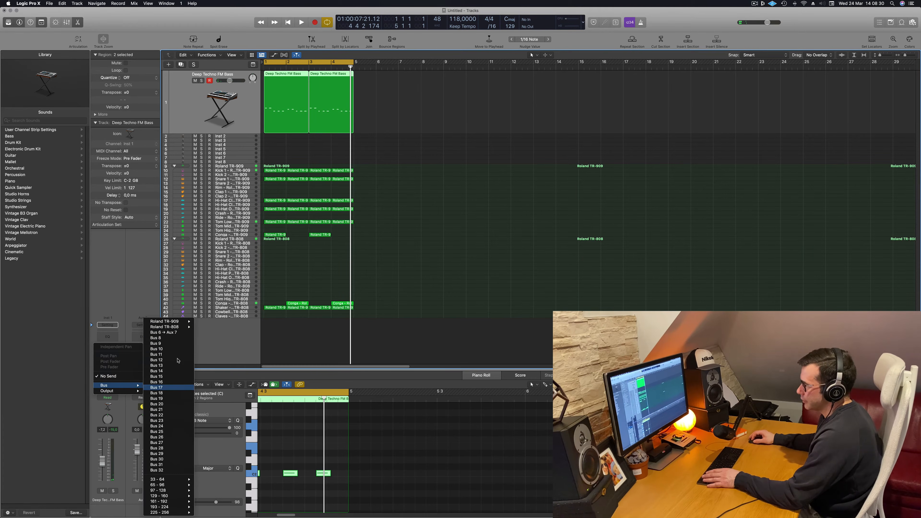
click(156, 338)
Replay the bass loop and check the existing Bus 6 send and its ChromaVerb aux channel
key(space)
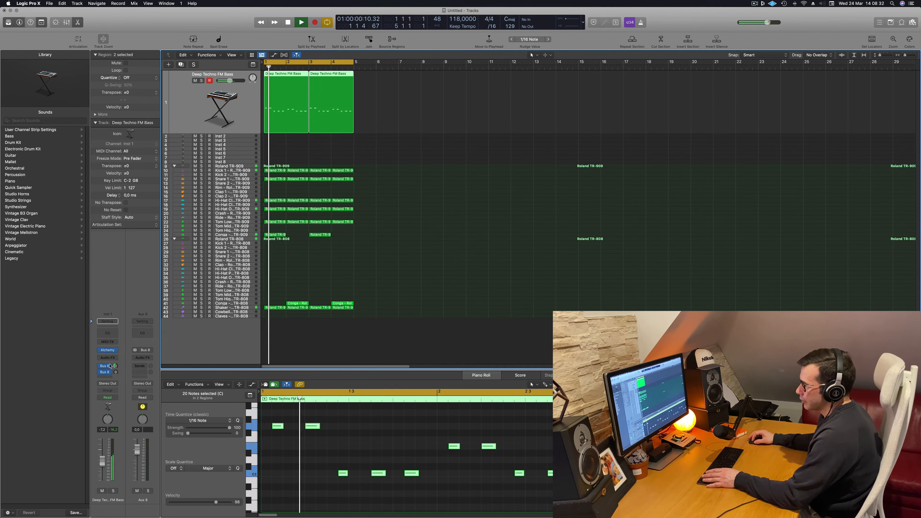
key(space)
key(space)
click(107, 366)
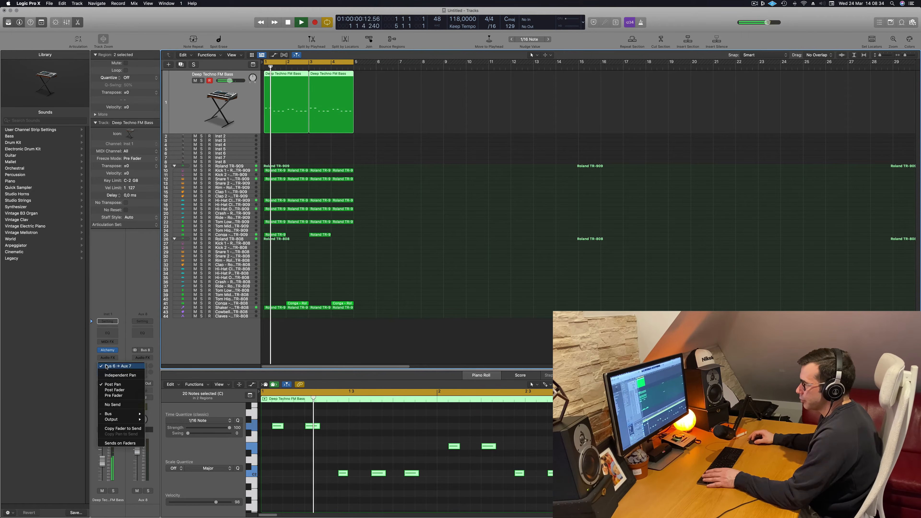
click(143, 356)
key(space)
key(space)
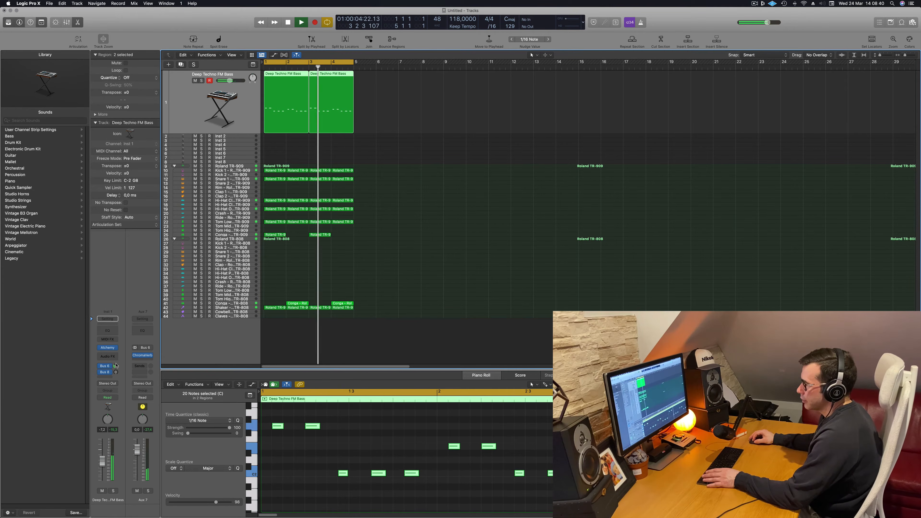
Insert a stereo ChromaVerb on the Bus 8 aux channel
click(106, 373)
click(106, 373)
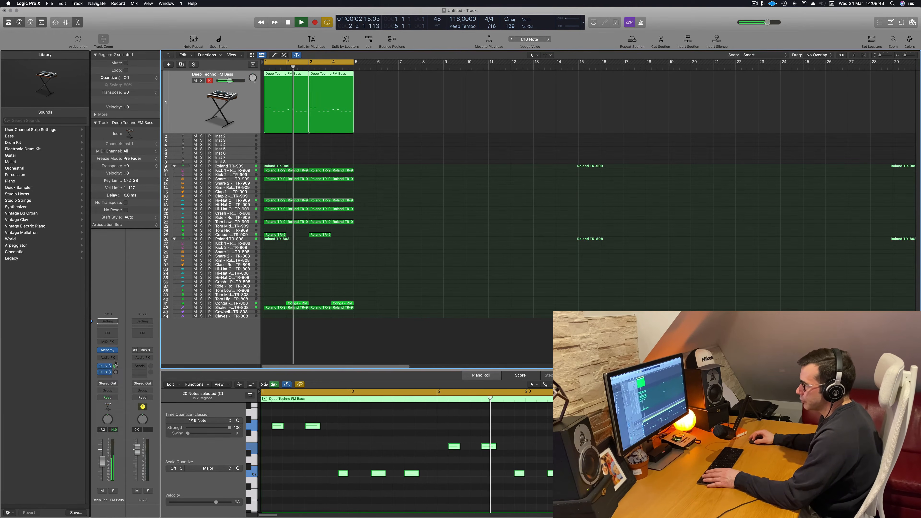
click(143, 357)
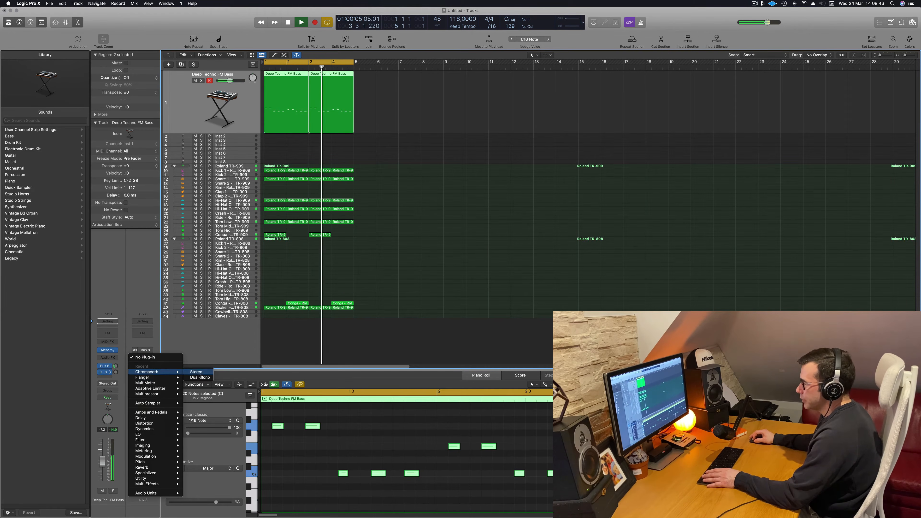
click(198, 372)
Load ChromaVerb's Big Synth Hall preset from Synth Reverbs, raise the bass track's Bus 8 send and reposition the plug-in window
click(343, 95)
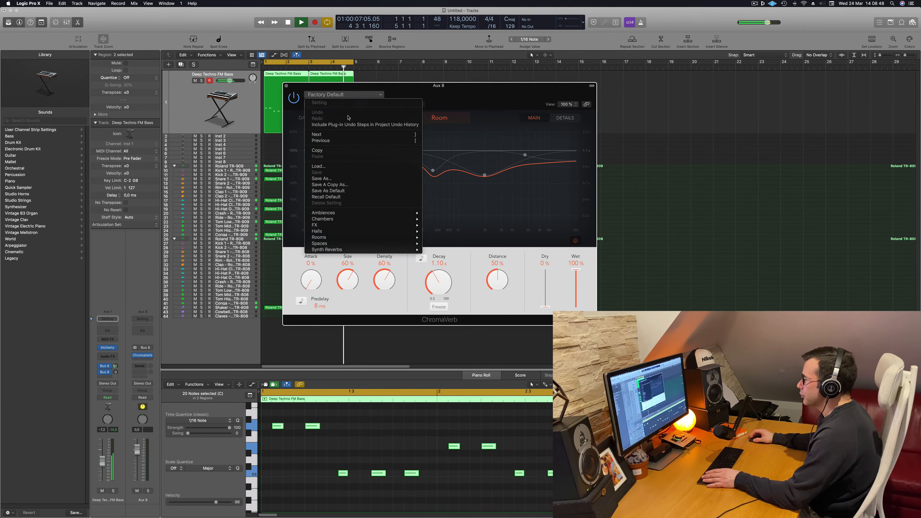
mouse_move(376, 250)
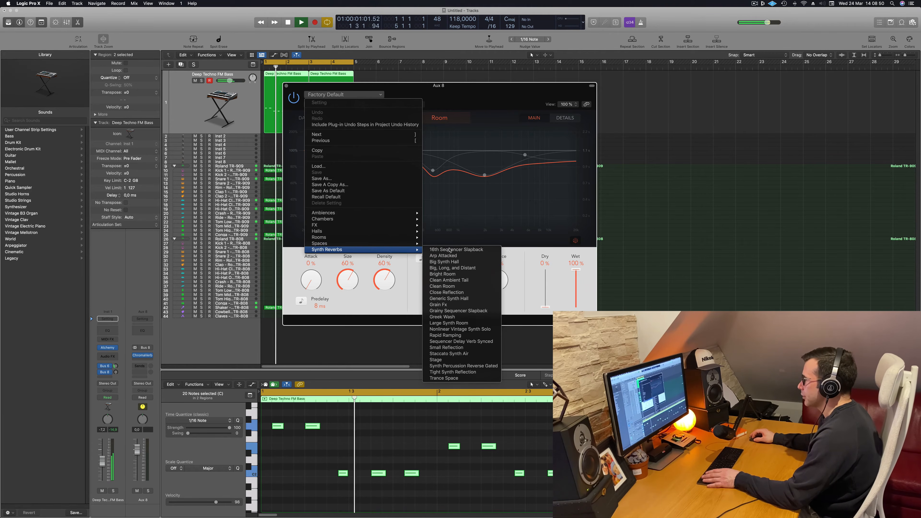
click(457, 262)
drag(446, 94, 537, 103)
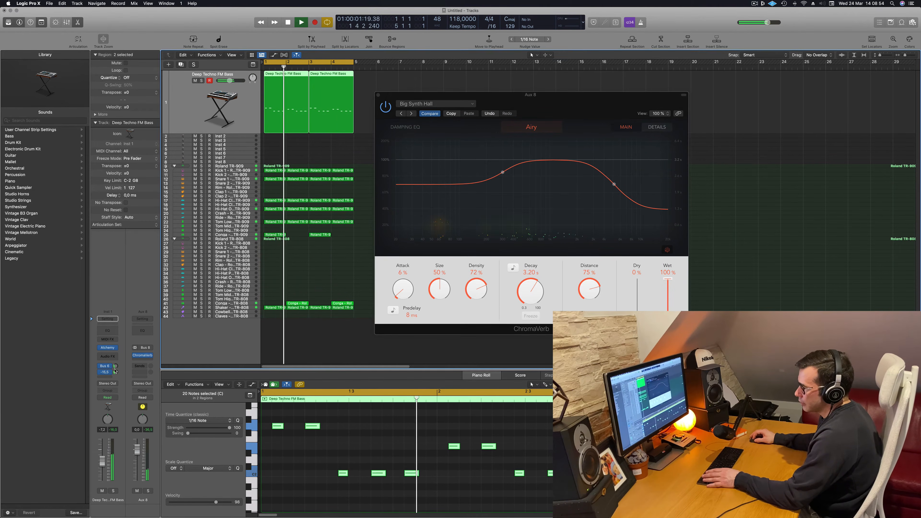
drag(116, 372, 116, 363)
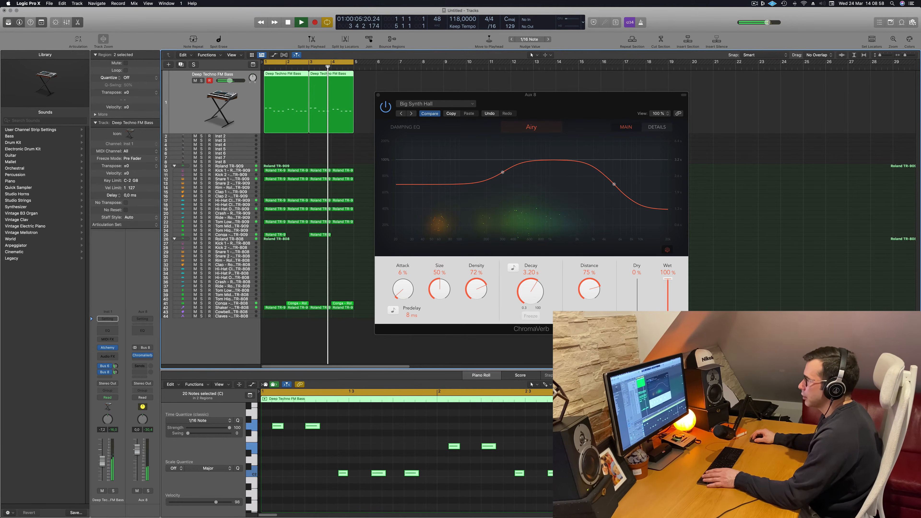
drag(587, 102, 568, 116)
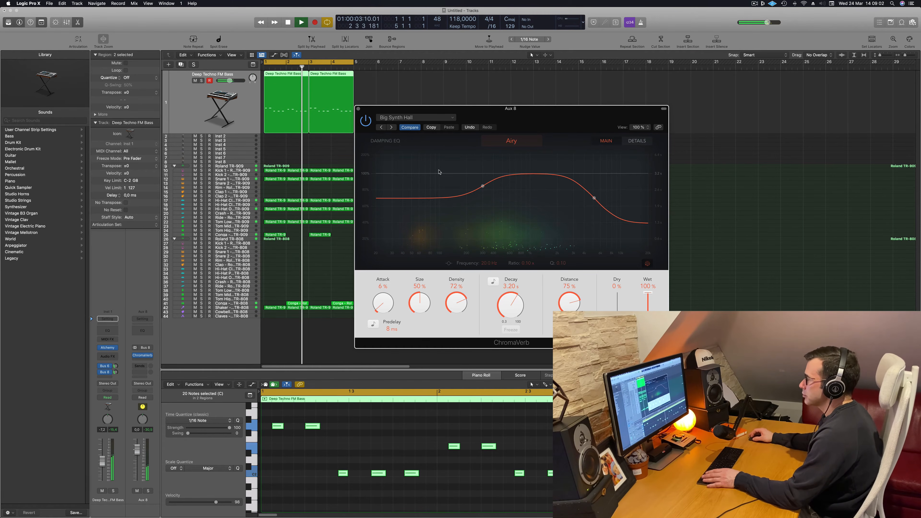
Audition ChromaVerb presets such as Big, Long, and Distant and Bright Room, and return to Big Synth Hall
click(392, 127)
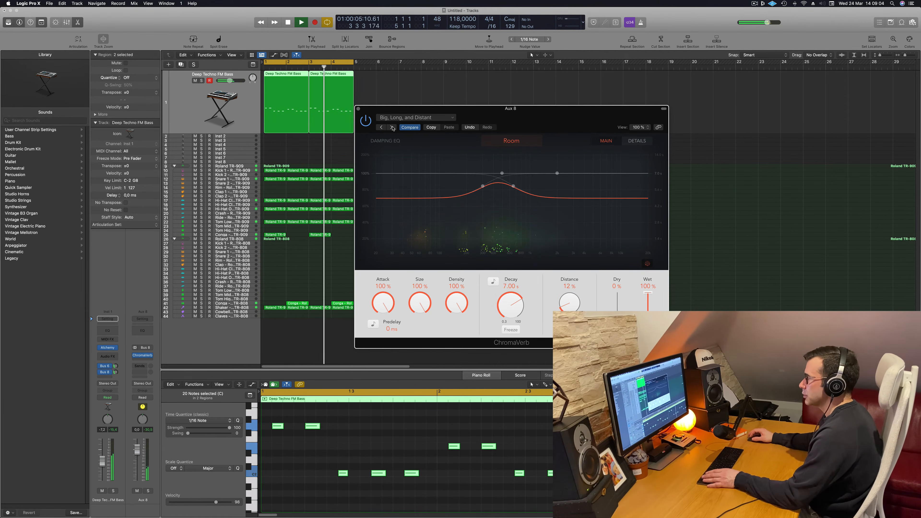
click(391, 126)
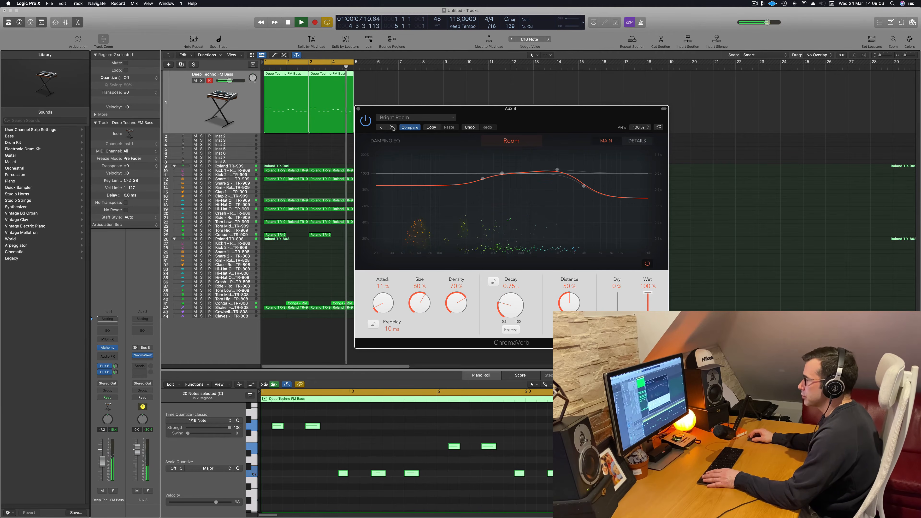
click(392, 126)
click(392, 127)
key(space)
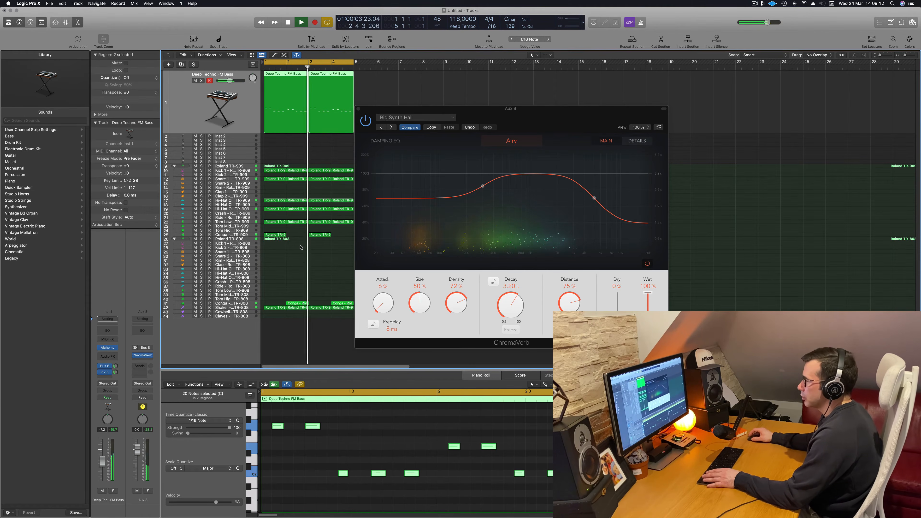
Move the ChromaVerb window aside, close it and replay the loop from the start
drag(539, 107, 516, 107)
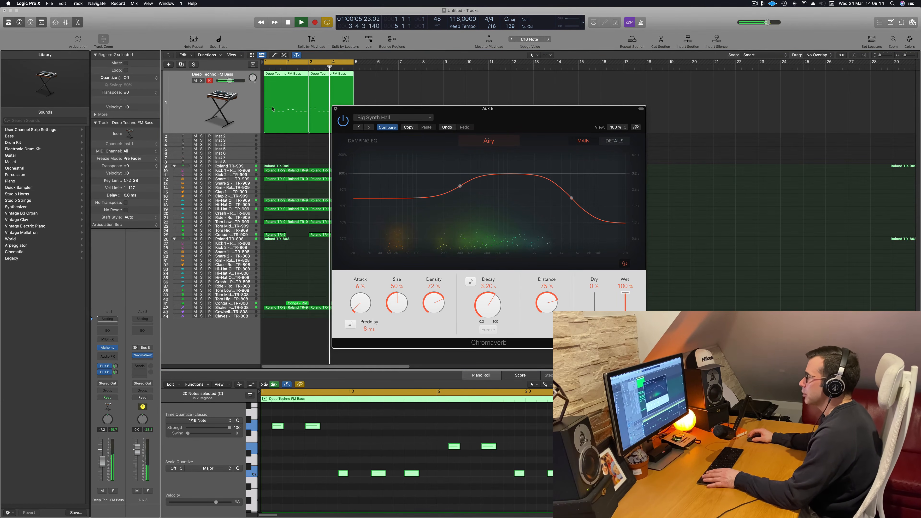
click(336, 109)
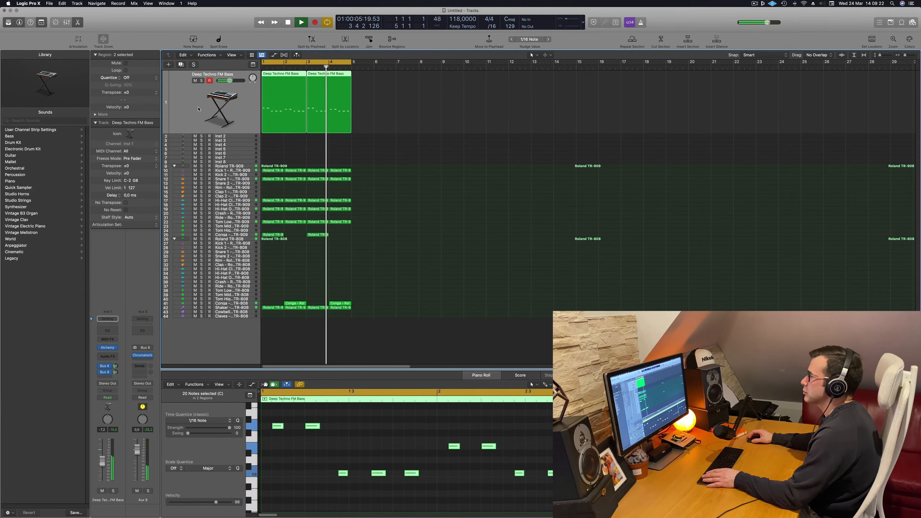
key(space)
key(space)
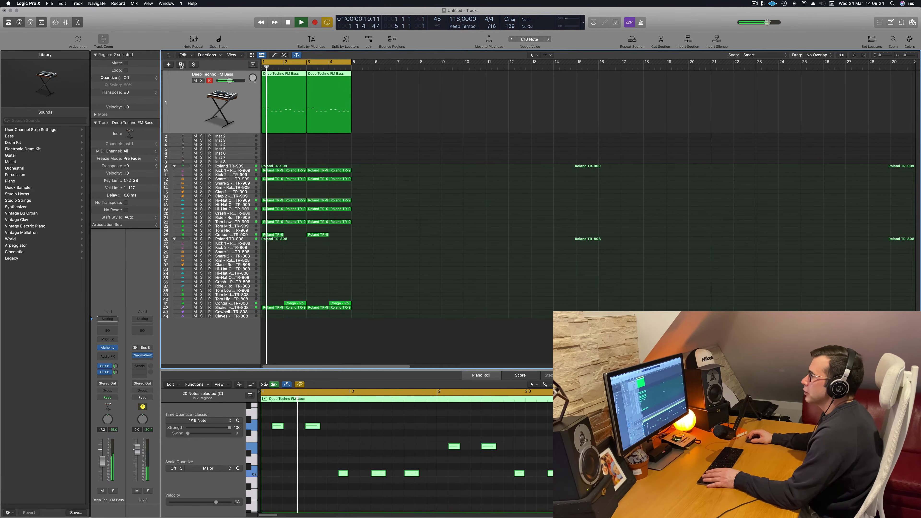
Duplicate the bass track with its settings and copy its first two-bar region onto the new track
key(super+d)
click(282, 69)
drag(283, 73, 282, 100)
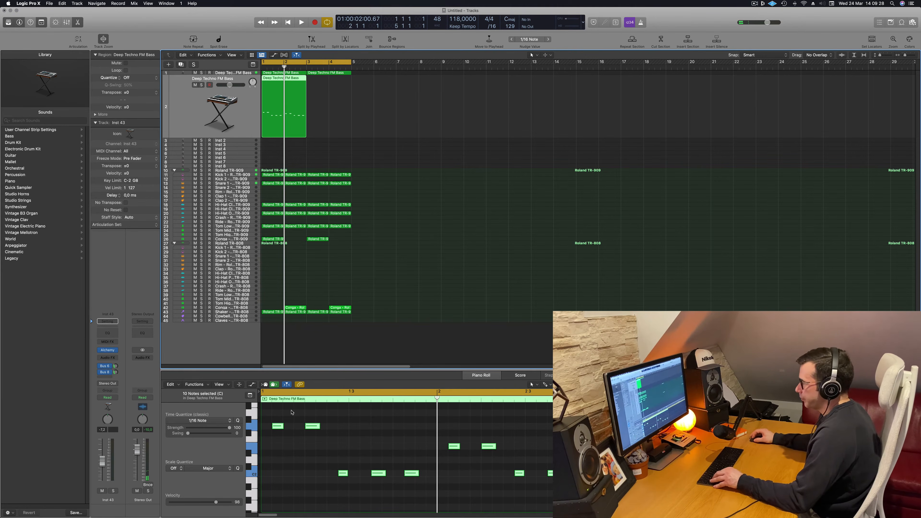
Stack one C2, one E2 and one G2 note as a chord at the start of the copied region
scroll(311, 427, down, 2)
drag(420, 446, 292, 447)
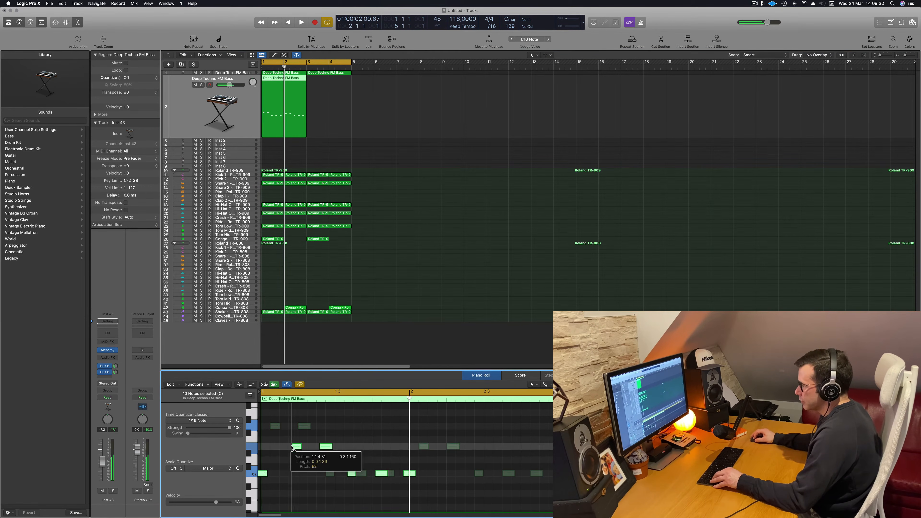
drag(405, 456, 262, 428)
key(super+z)
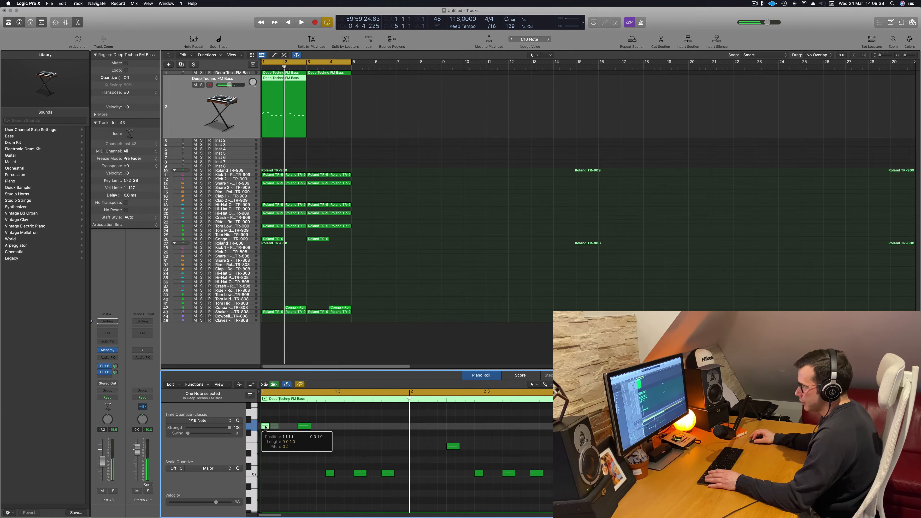
drag(329, 473, 266, 474)
Delete the seven remaining notes after the chord in the copied region and return to the start
drag(294, 421, 558, 495)
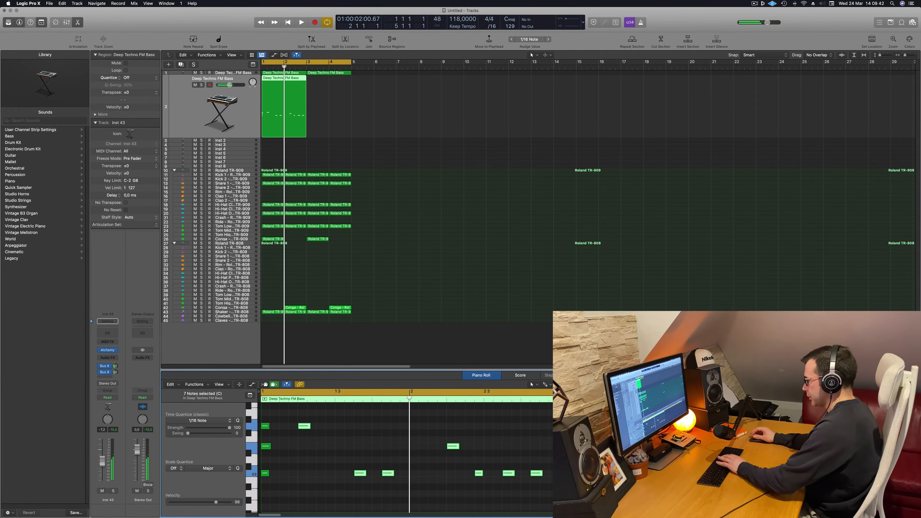
key(Delete)
key(Return)
Replay the short chord with the drums and lengthen its three notes to one bar
key(space)
key(space)
key(space)
key(space)
key(space)
key(space)
key(space)
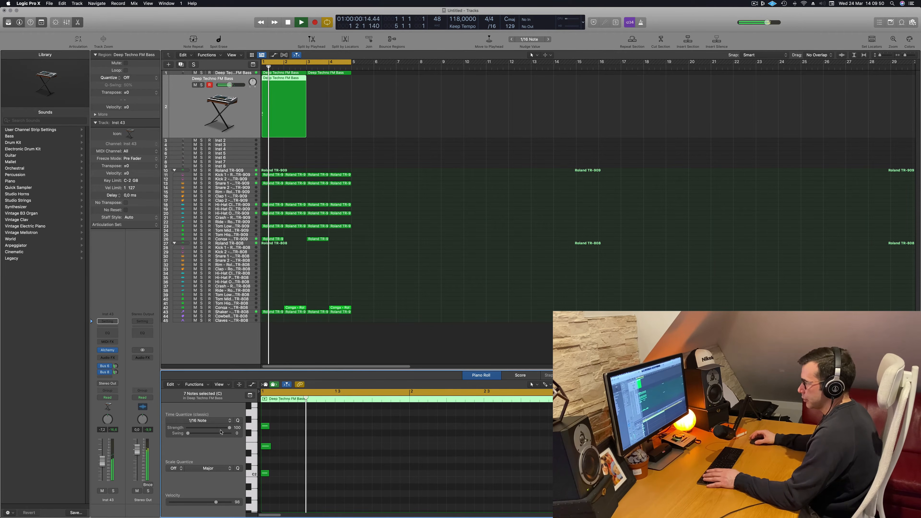
key(space)
key(space)
key(space)
drag(267, 473, 408, 479)
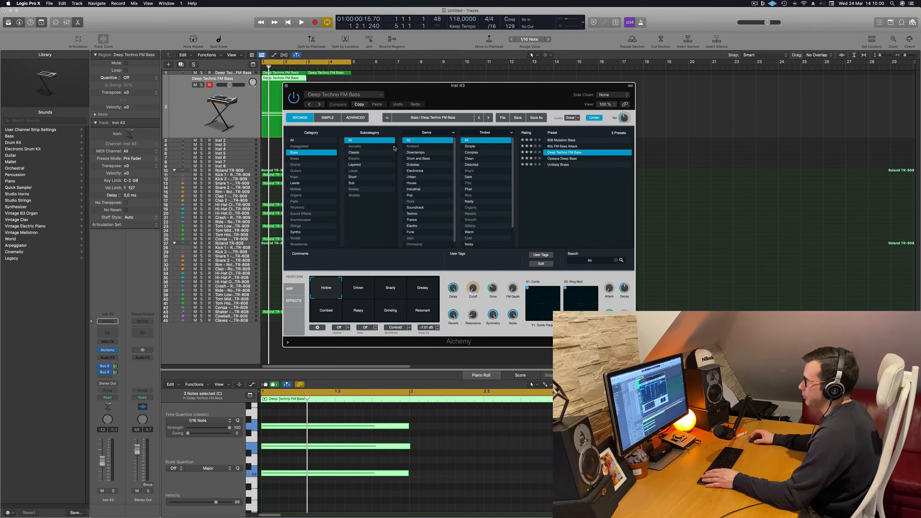
Load the Smooth FM preset from Alchemy's Pads category on the duplicated track and shift the synth window
drag(472, 102, 512, 133)
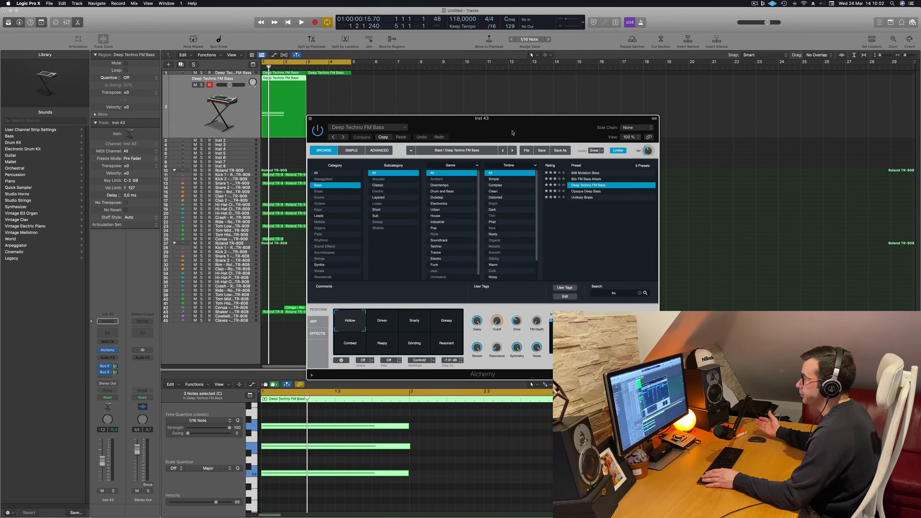
drag(468, 136, 442, 155)
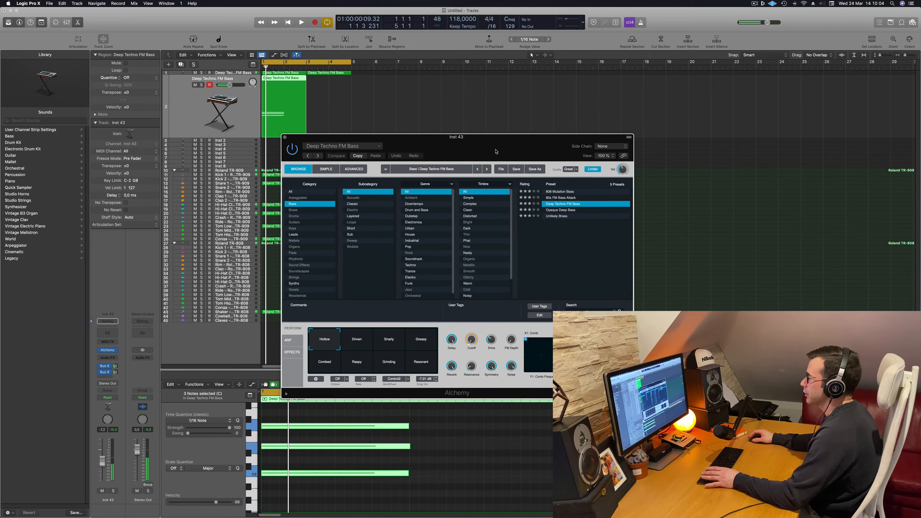
click(293, 253)
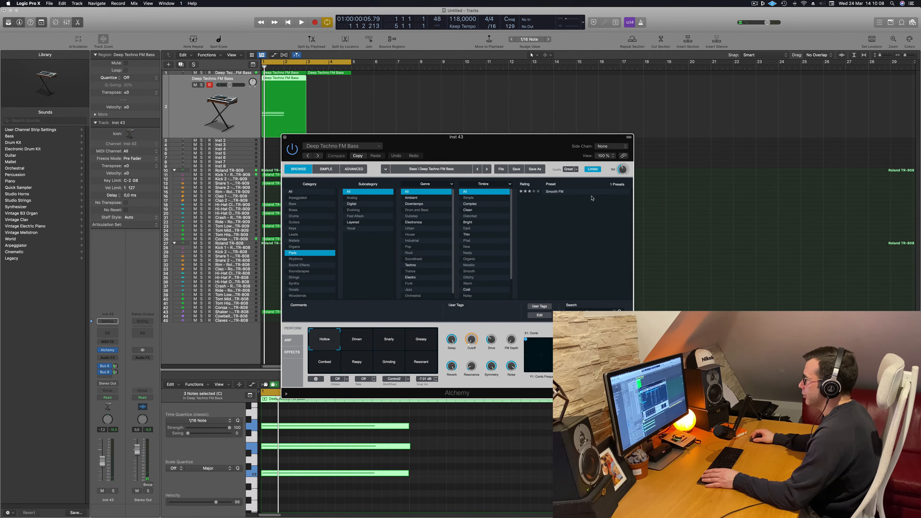
click(540, 194)
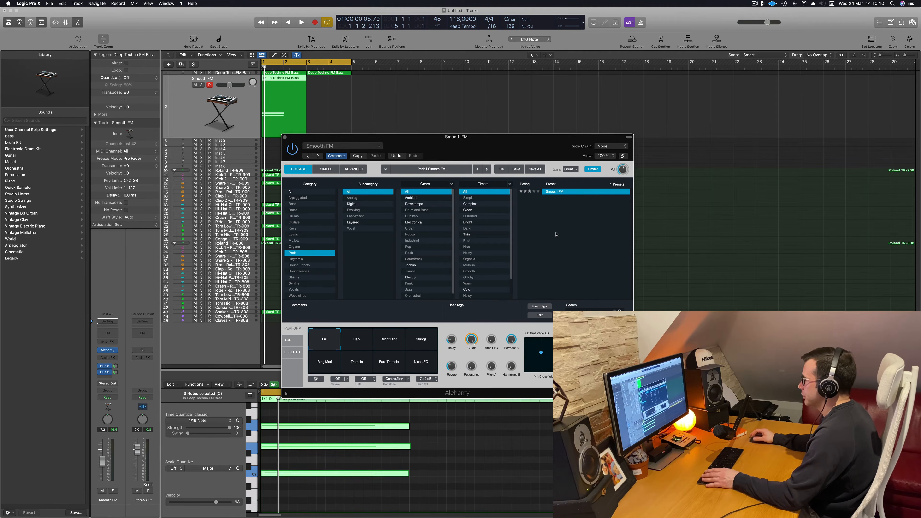
drag(531, 145, 573, 150)
Lower the Smooth FM track's volume to about -17 dB during playback and hide the Alchemy window
key(space)
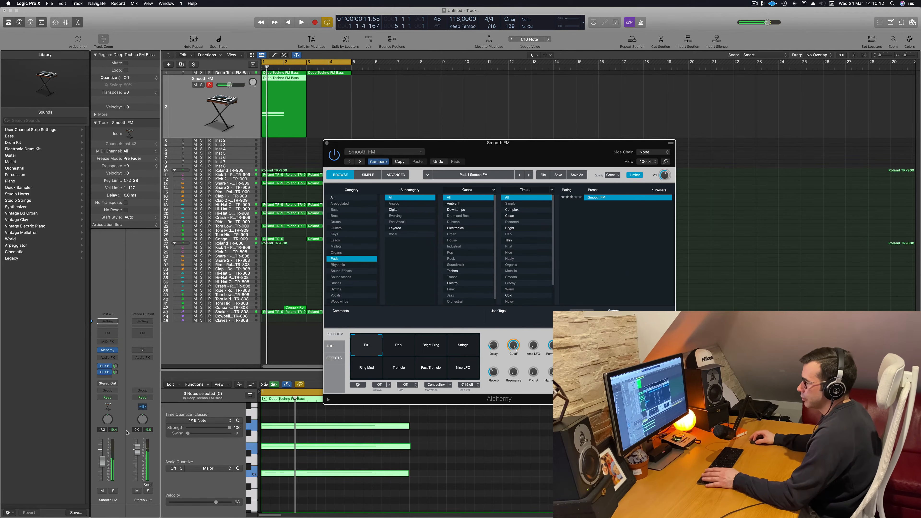
drag(101, 461, 102, 471)
key(space)
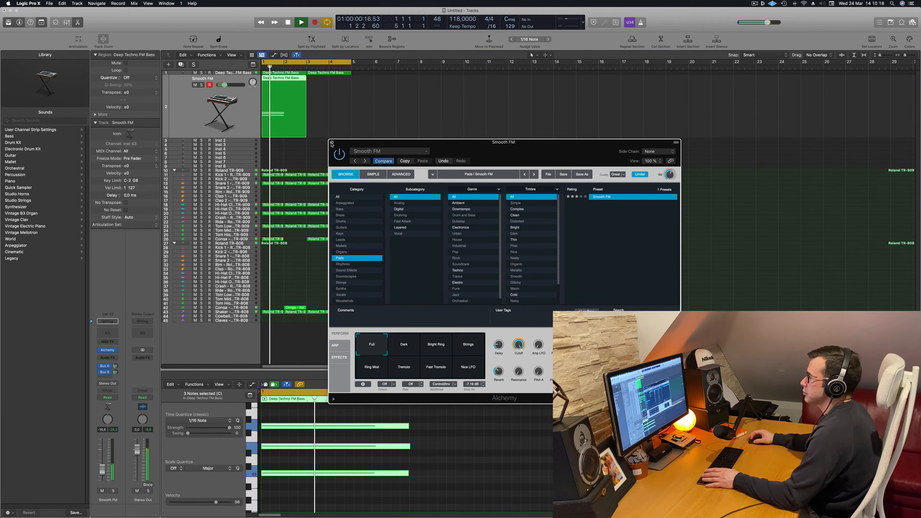
key(v)
key(space)
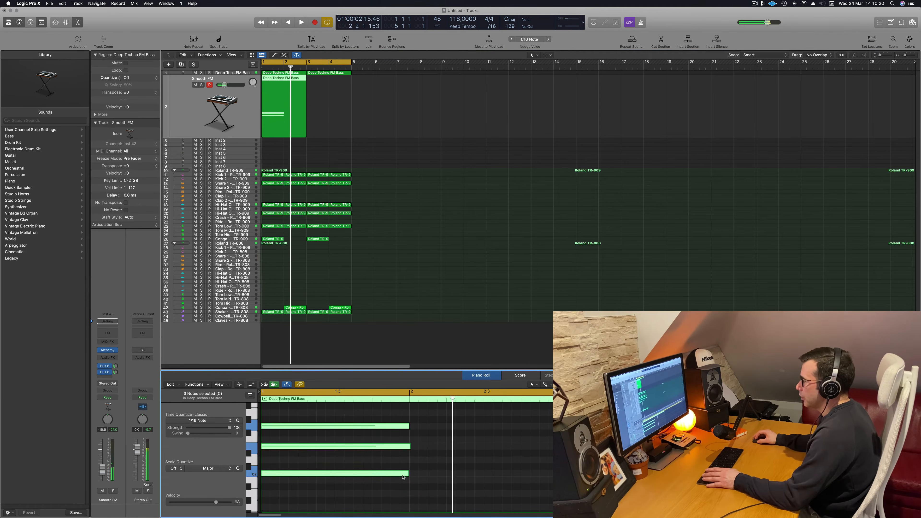
Lengthen the three chord notes to fill the two-bar region and replay it from the start
drag(407, 471, 546, 473)
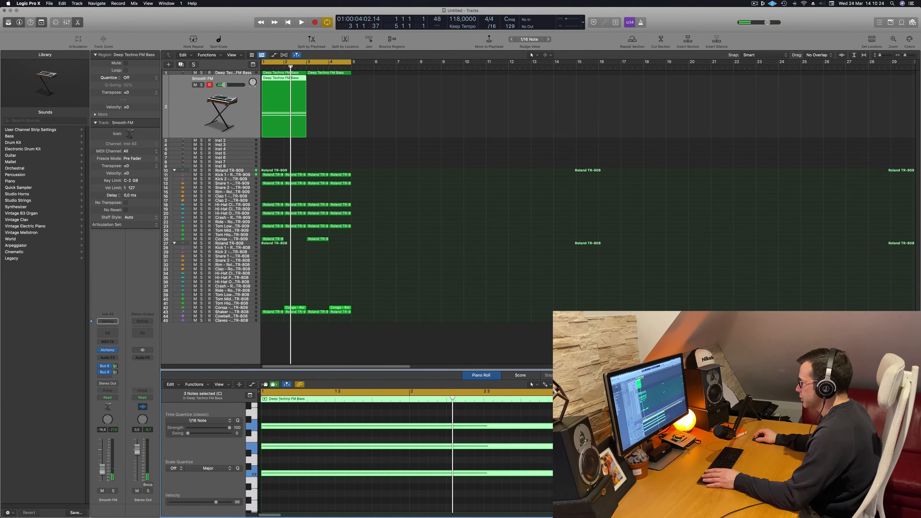
click(544, 456)
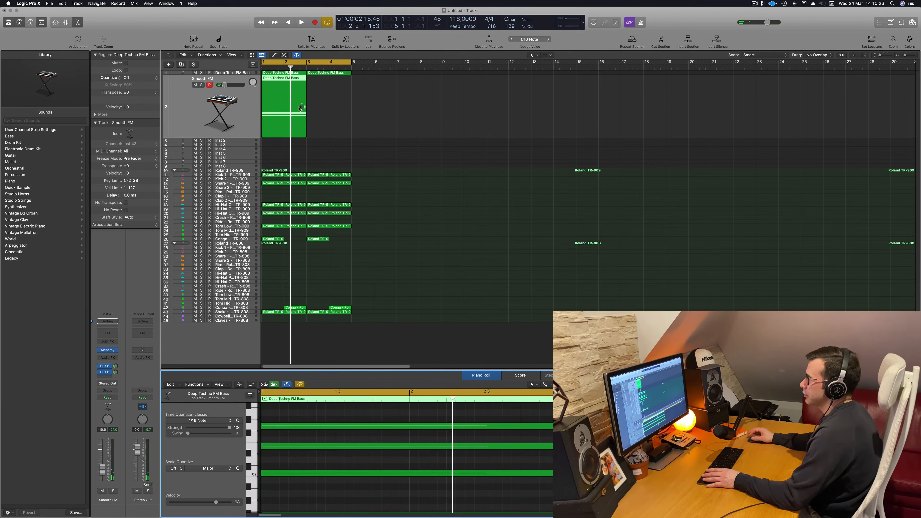
key(space)
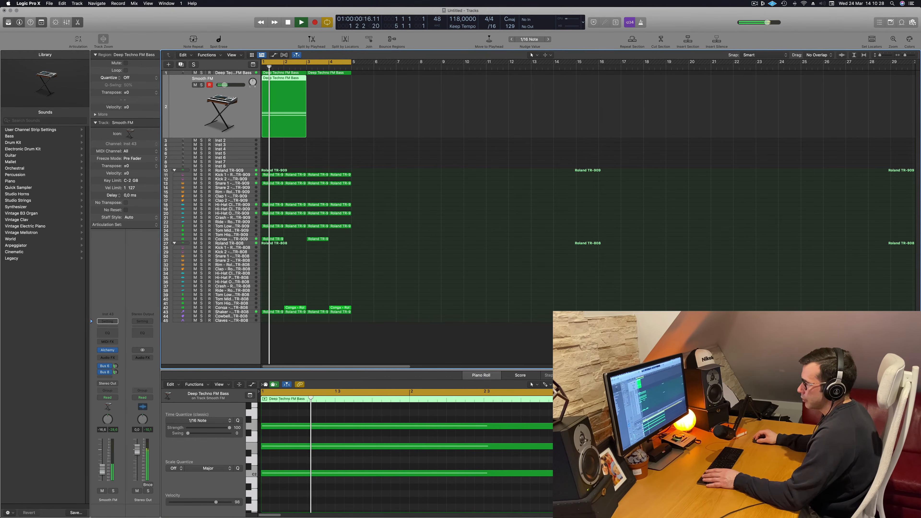
Select all three pad chord notes and transpose them up one octave
scroll(326, 457, up, 2)
drag(323, 437, 362, 507)
key(alt+shift+Up)
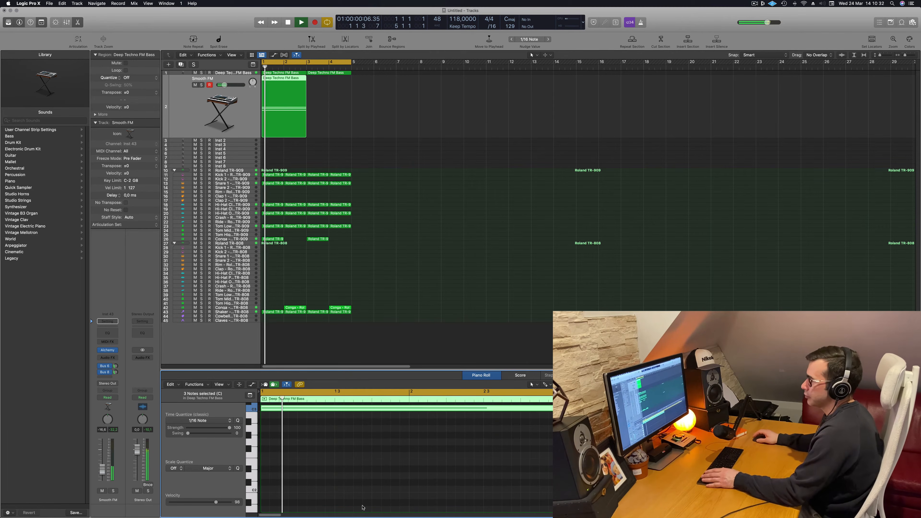
Audition the Smooth FM pad's Dark, Bright Ring, Strings, Ring Mod, Tremolo, Fast Tremolo and Nice LFO snapshots during playback
key(space)
key(space)
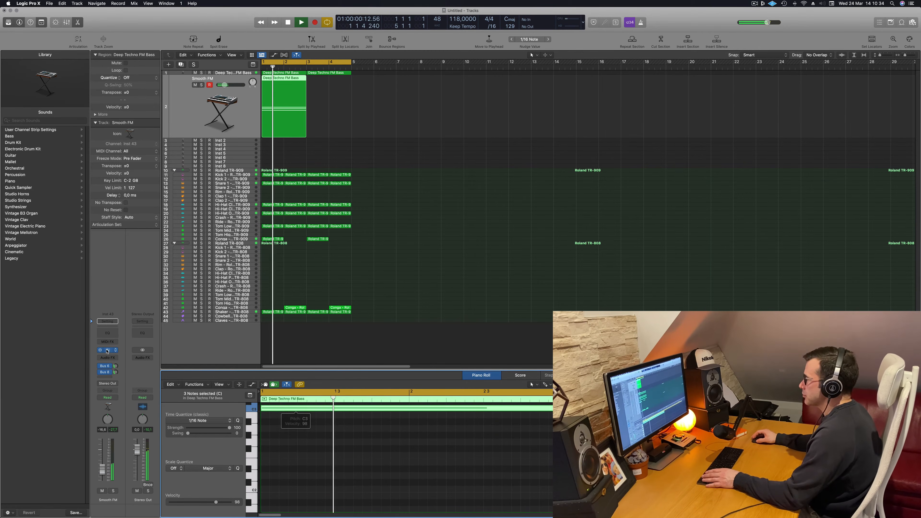
click(108, 351)
click(403, 345)
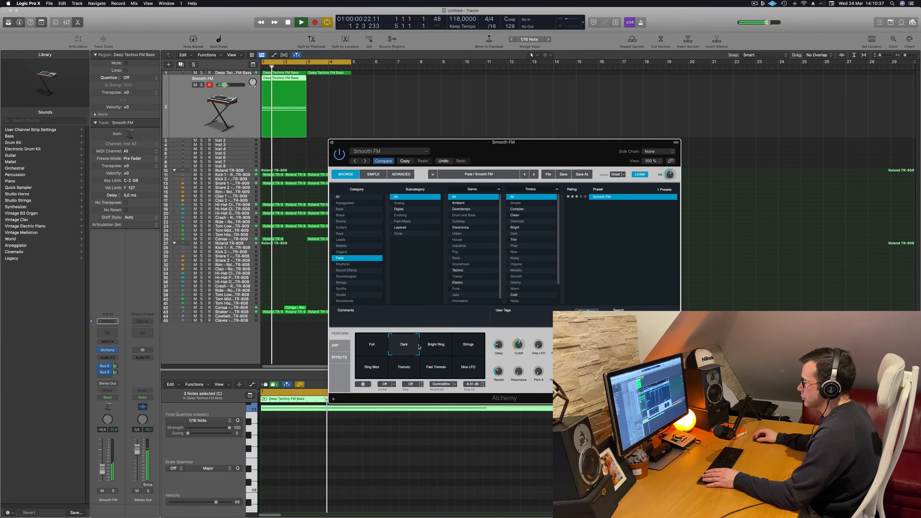
click(442, 348)
click(472, 348)
click(373, 371)
click(405, 373)
click(441, 375)
click(468, 373)
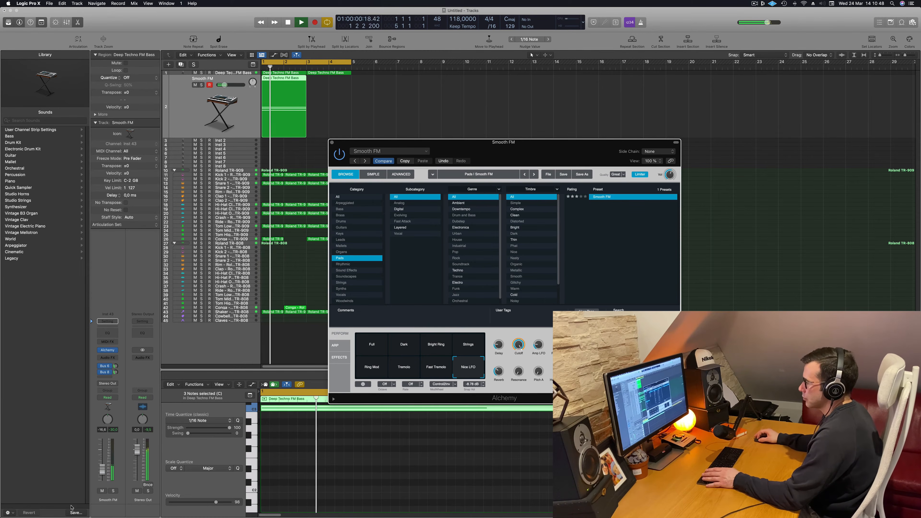
Check the pad in solo, set its Alchemy Cutoff to 73% and its track volume to about -14.8 dB
click(113, 491)
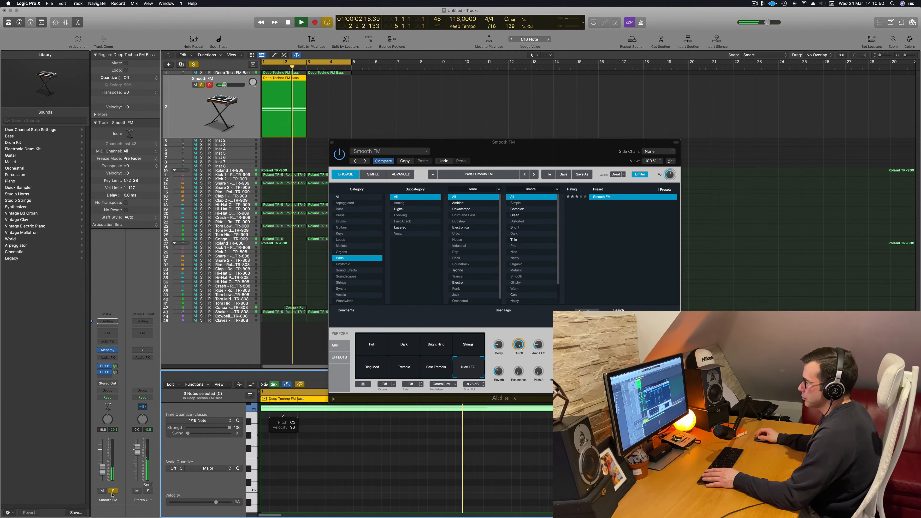
click(112, 491)
key(space)
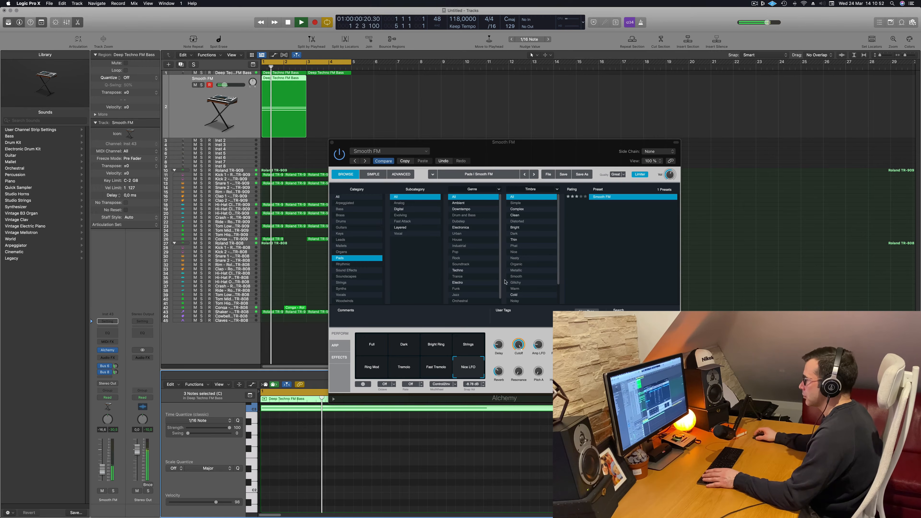
drag(524, 351, 520, 347)
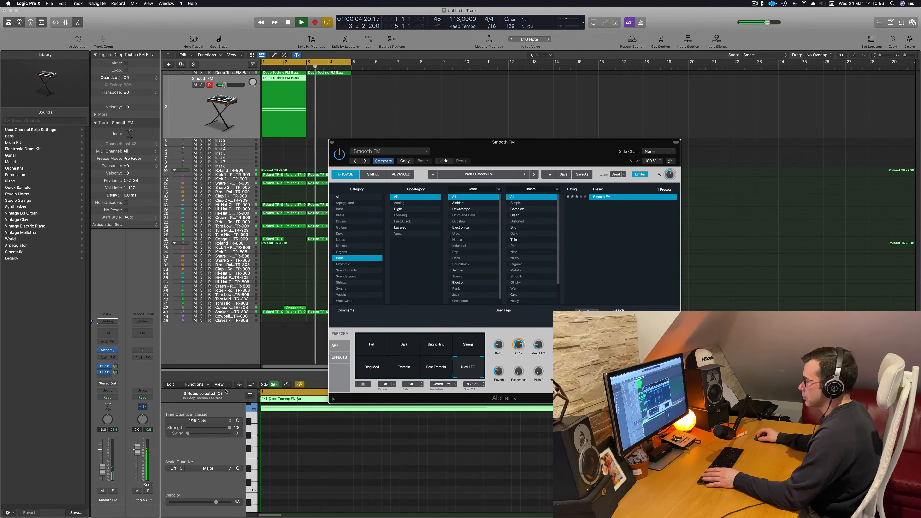
click(102, 464)
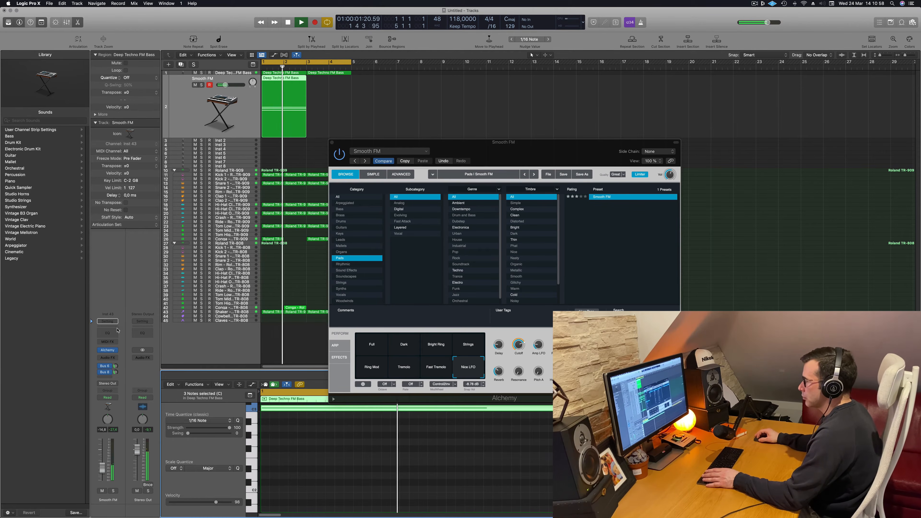
click(551, 135)
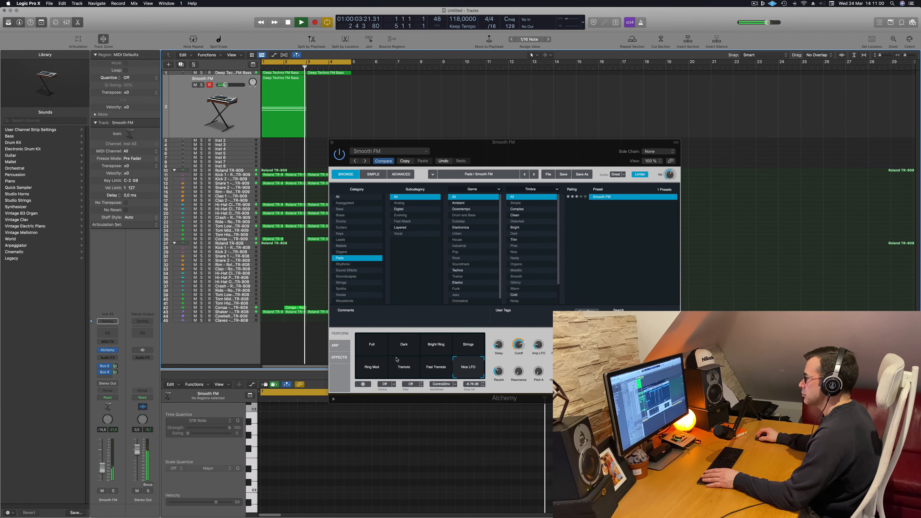
Recall the pad's Dark snapshot, set the track volume to about -13.4 dB, and close the synth window
click(403, 347)
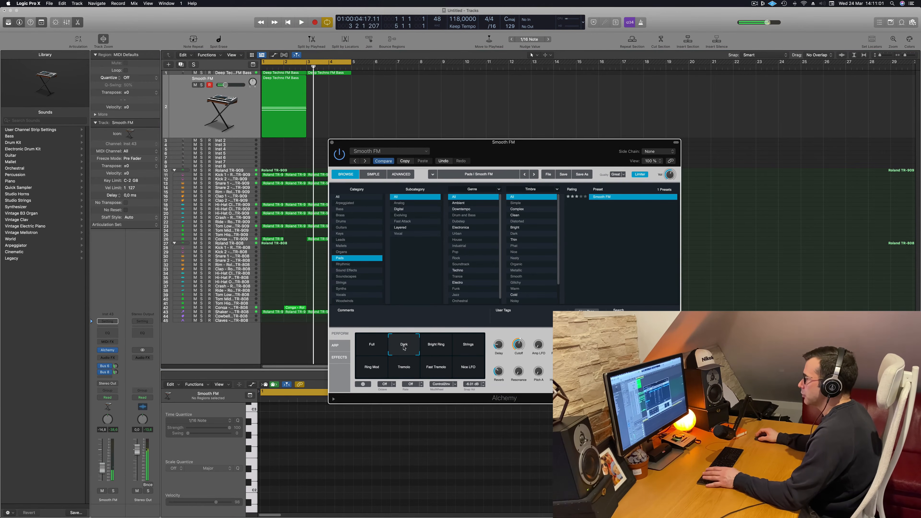
click(102, 468)
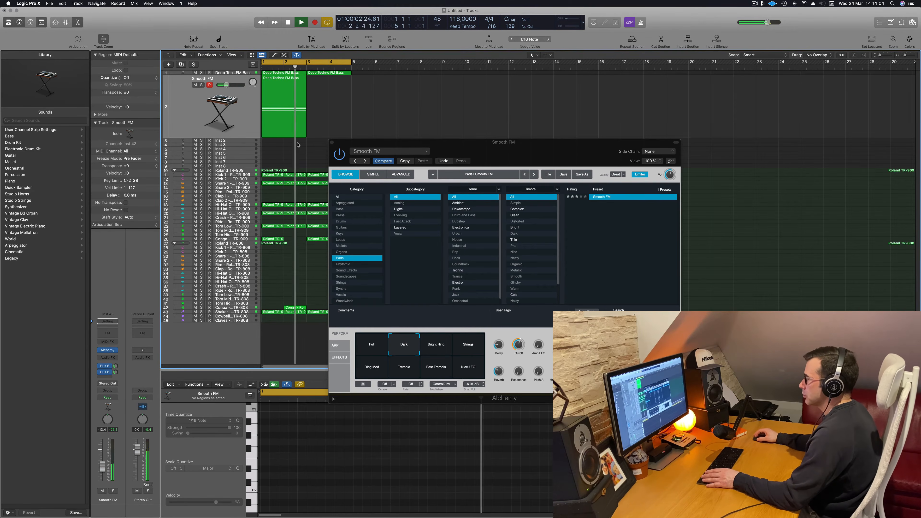
drag(473, 150, 340, 149)
key(space)
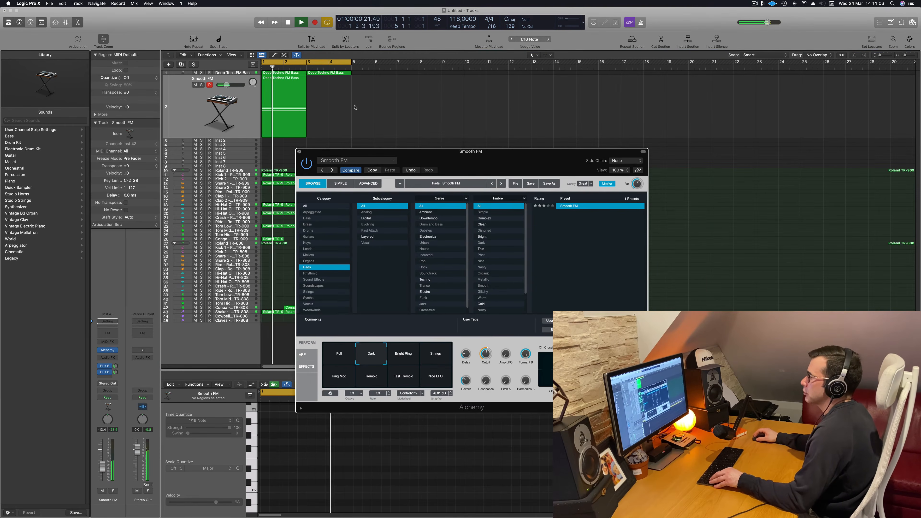
click(299, 151)
Copy the two-bar pad region to bar 3 so the chord fills the four-bar loop
click(279, 82)
drag(279, 82, 354, 96)
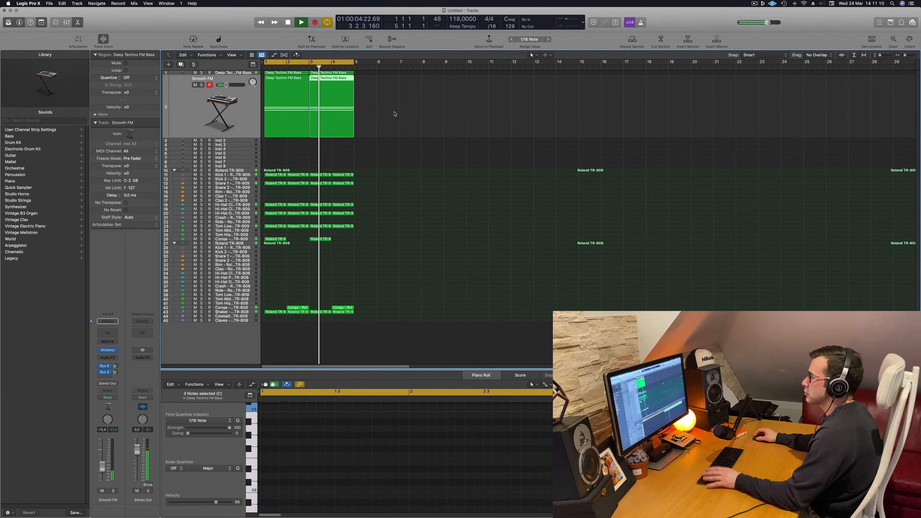
scroll(419, 144, up, 1)
scroll(418, 143, down, 2)
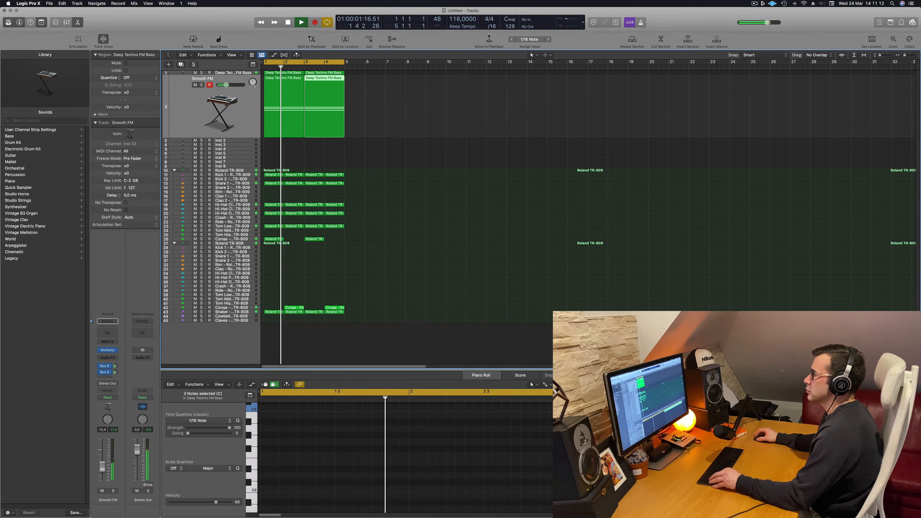
Replace the pad sound with Alchemy's Soft and Dark preset from the Pads category and reposition the synth window
click(195, 124)
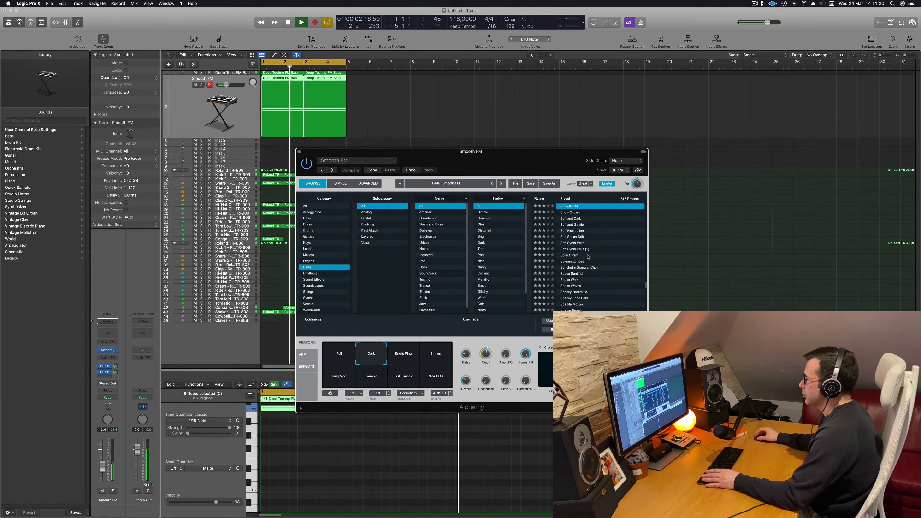
scroll(592, 256, up, 2)
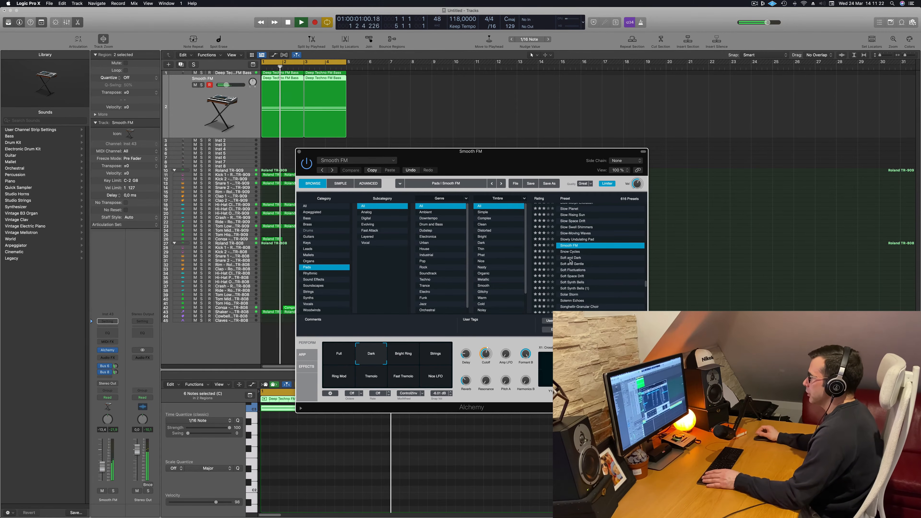
click(570, 257)
drag(540, 150, 583, 132)
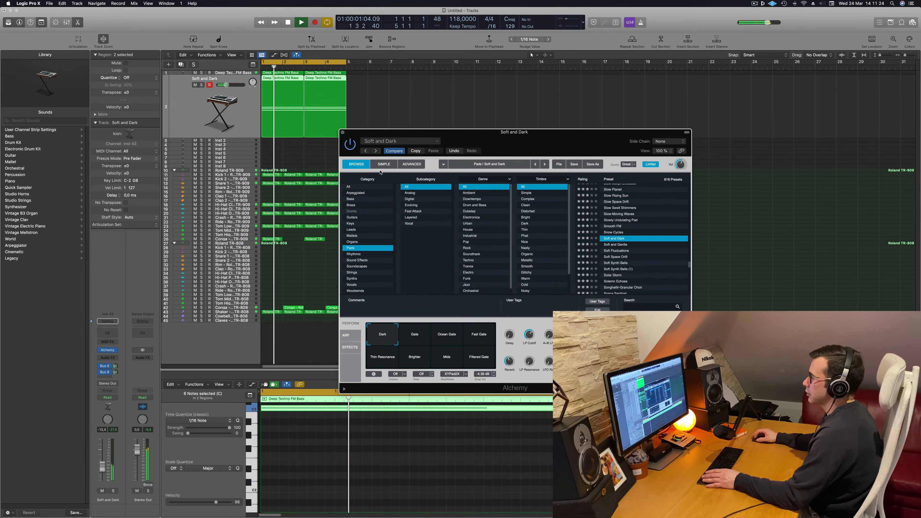
Set the Soft and Dark track's volume to about -10 dB, close the Alchemy window and replay the loop from the start
drag(102, 471, 103, 469)
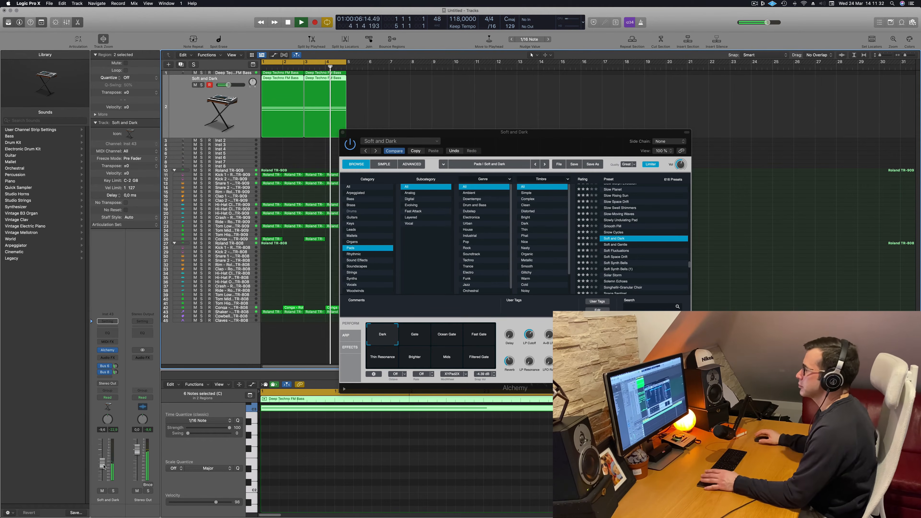
drag(362, 132, 259, 259)
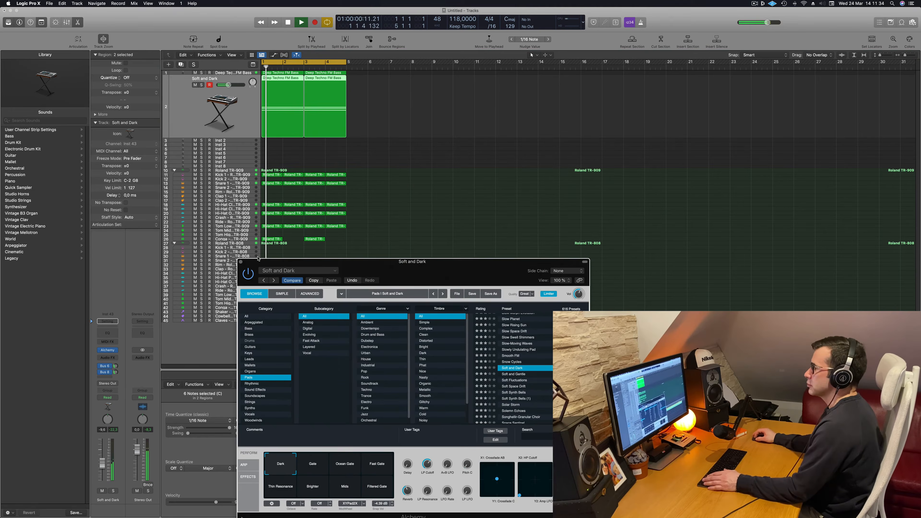
click(240, 262)
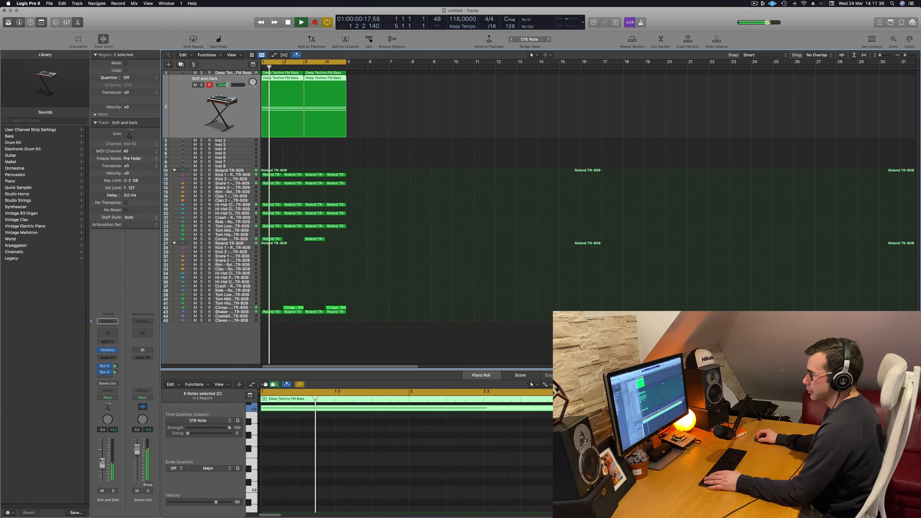
drag(102, 466, 103, 469)
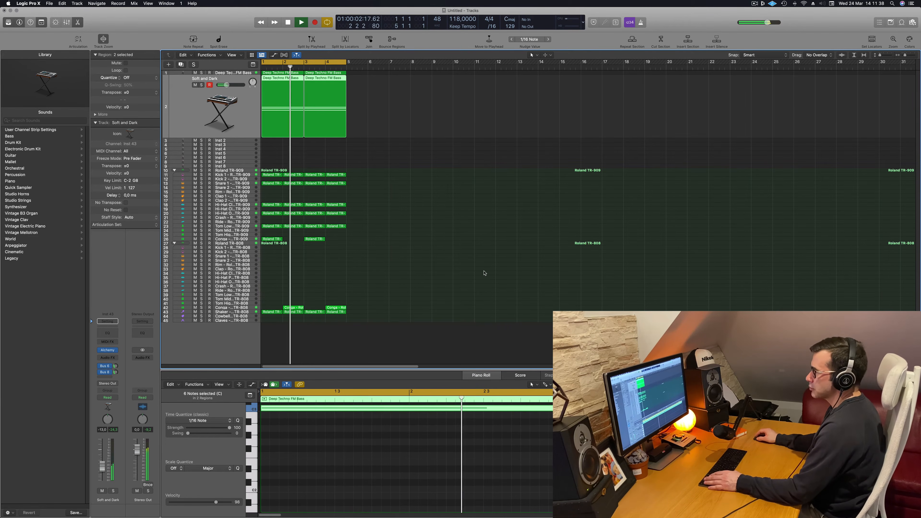
key(Return)
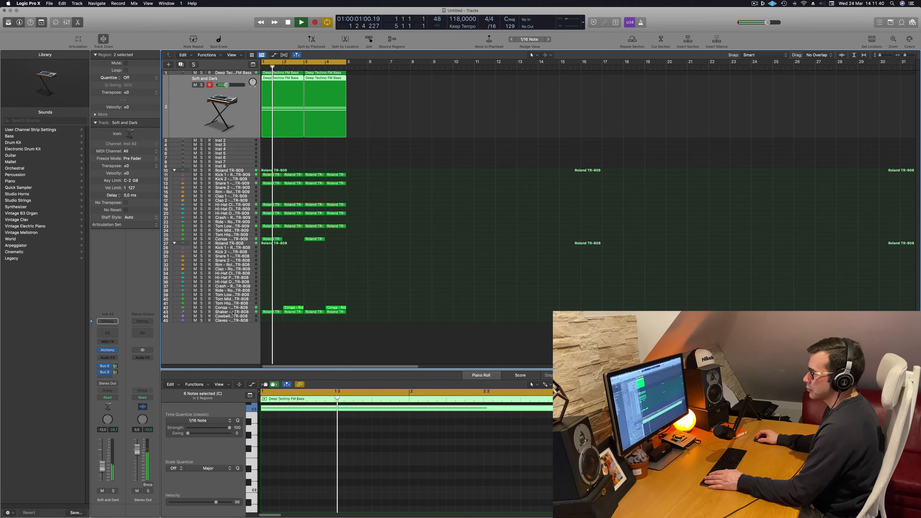
Select the Roland TR-808 Shaker track and mute it during playback
click(188, 312)
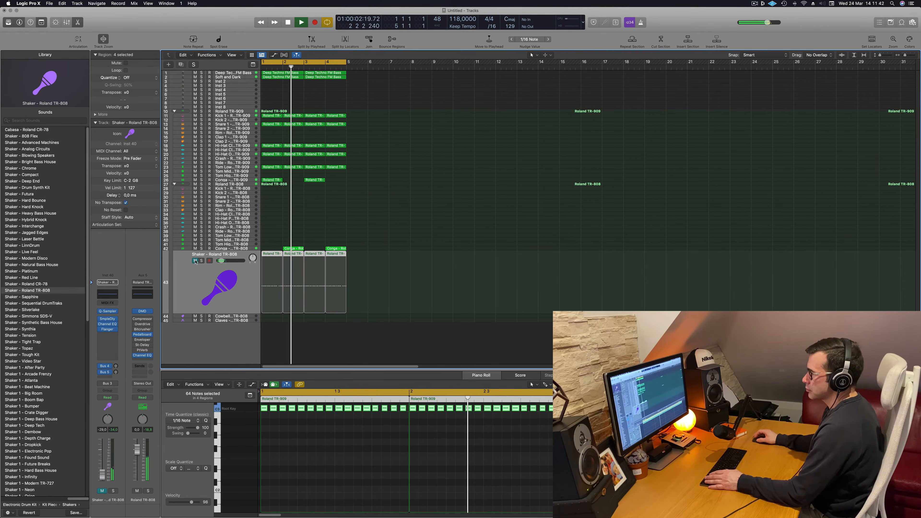
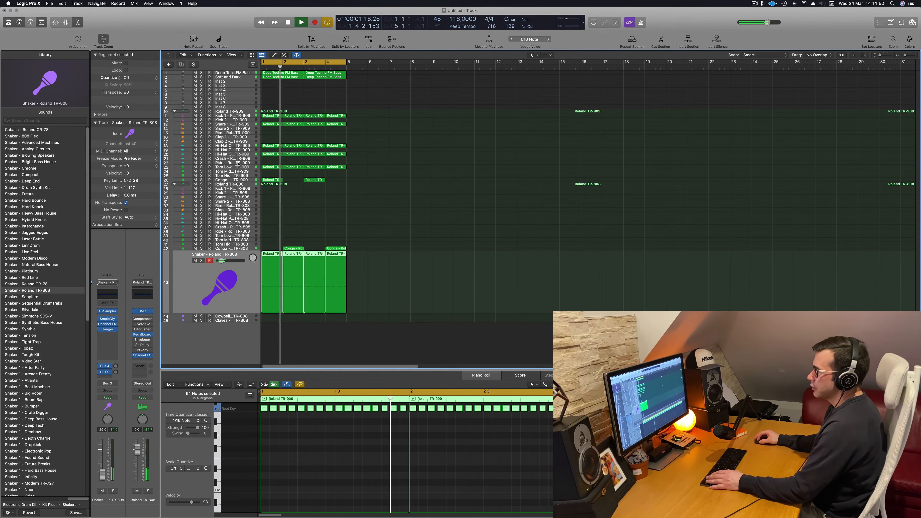
Unmute the Roland TR-909 closed hi-hat track and lower its volume slightly during playback
click(239, 147)
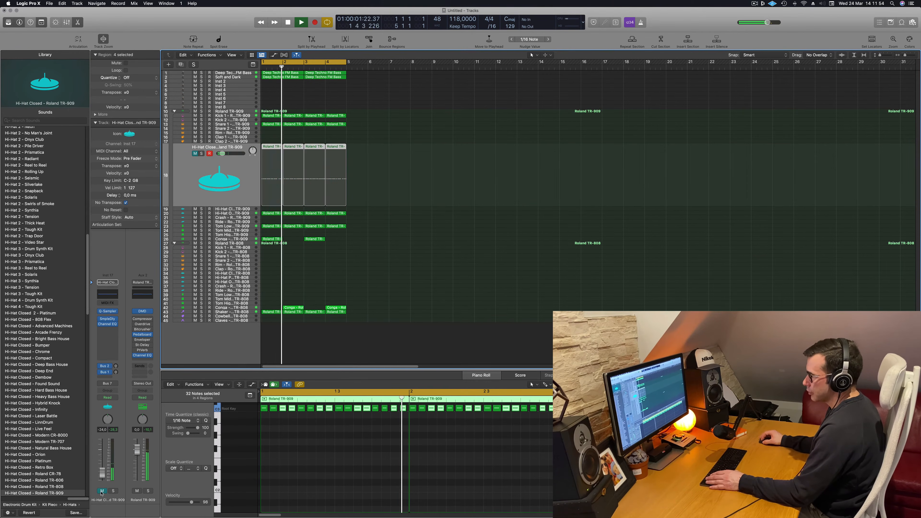
drag(102, 472, 102, 474)
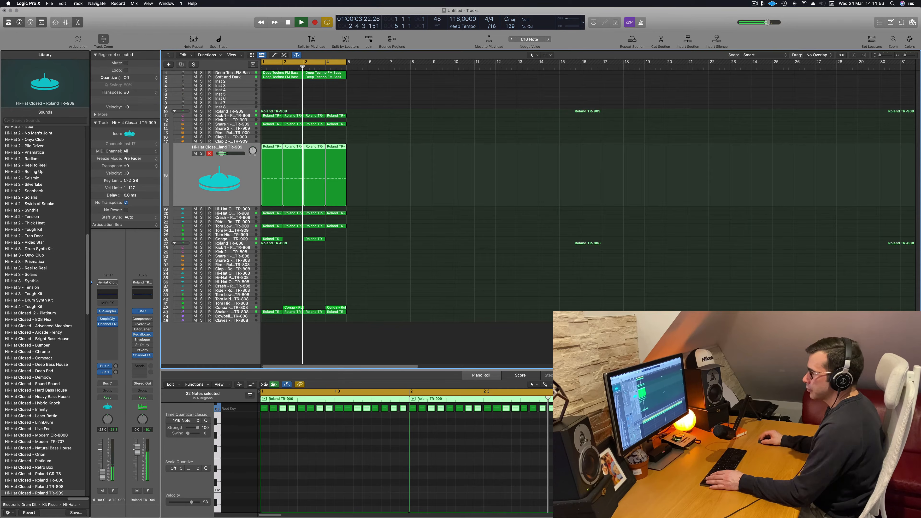
click(264, 81)
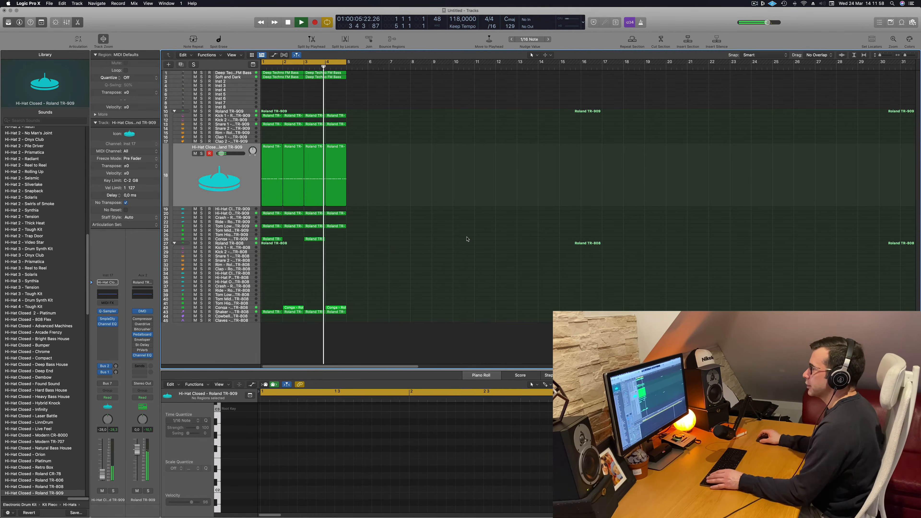
Audition the Soft and Dark track in solo, unsolo it and replay the loop from the start
click(247, 80)
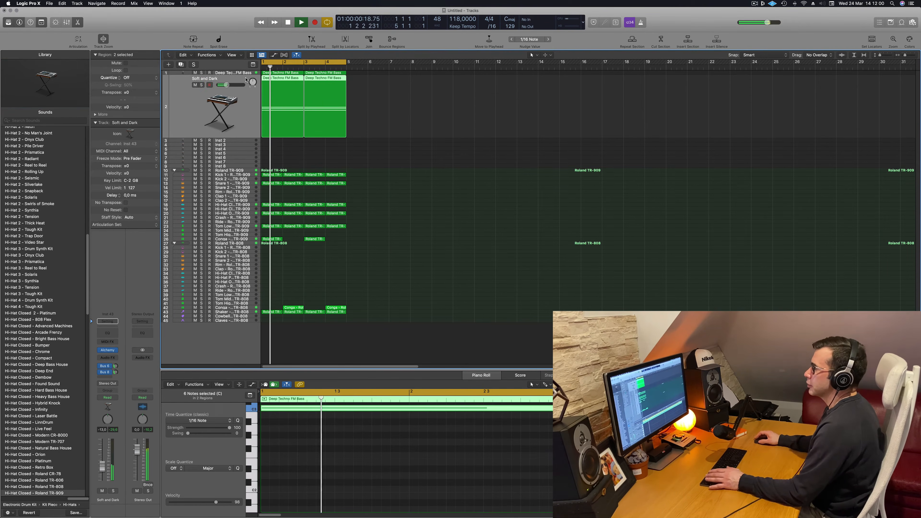
click(113, 491)
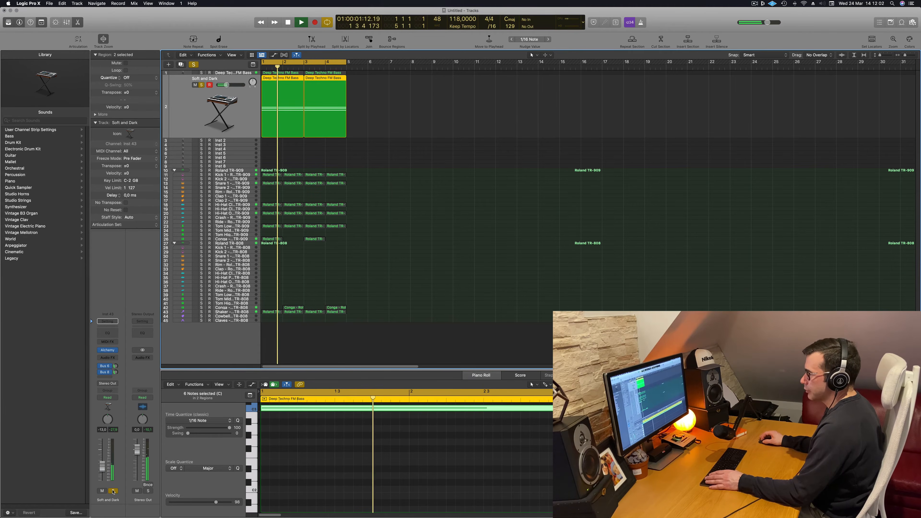
click(113, 491)
key(Return)
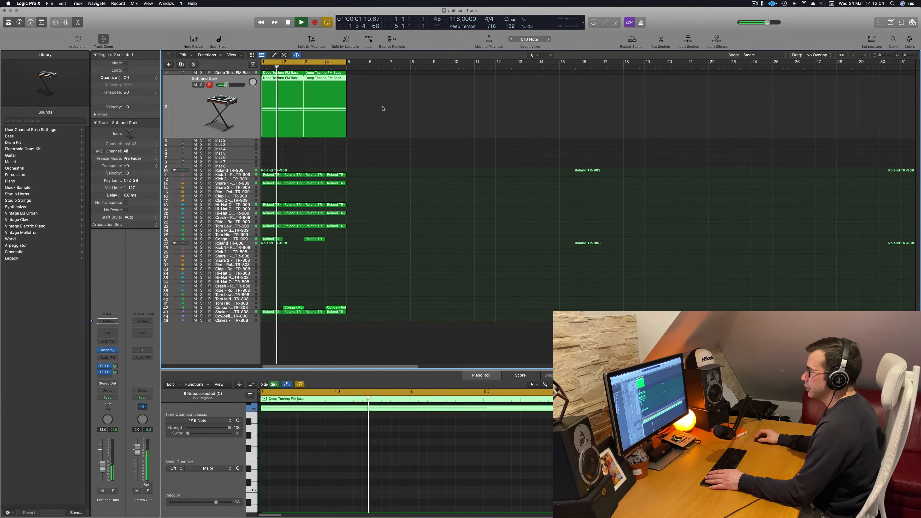
Add a Channel EQ to the Soft and Dark track with a 12 dB/Oct low cut at 310 Hz, Q 0.79, and close it
click(106, 334)
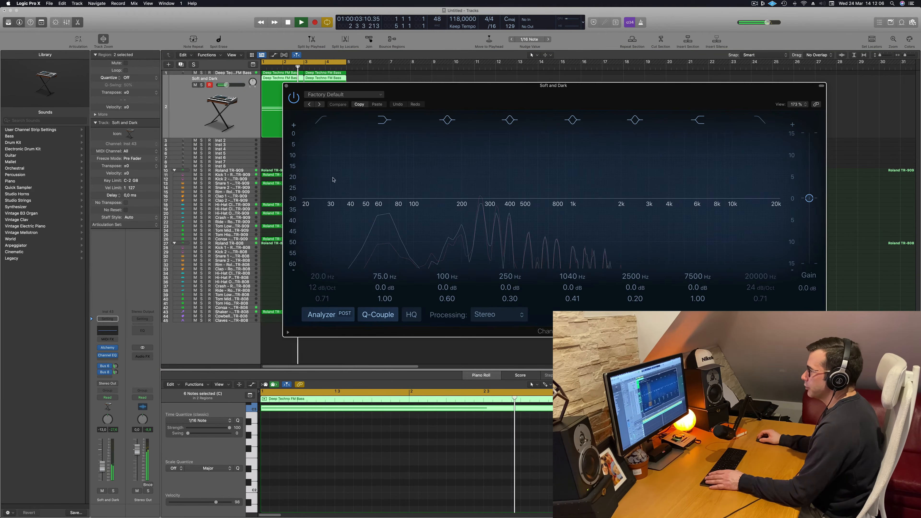
click(322, 120)
drag(350, 167, 508, 140)
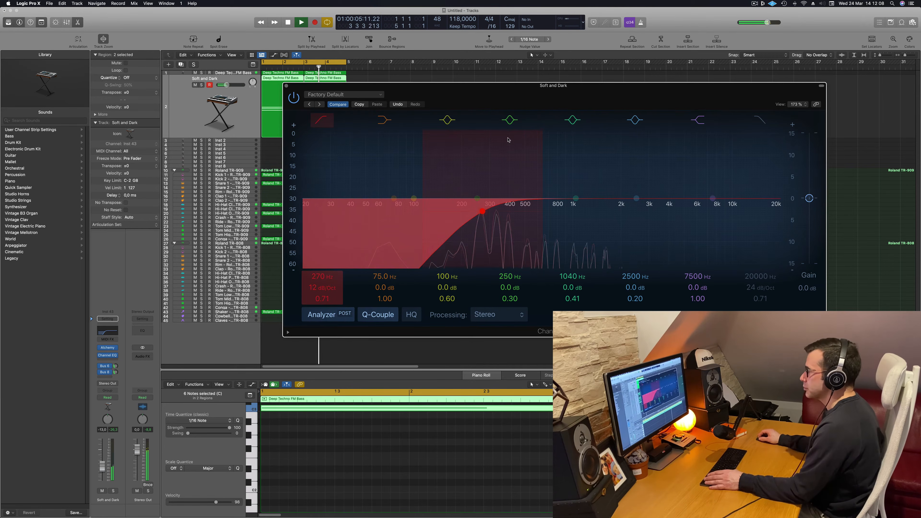
drag(482, 211, 492, 207)
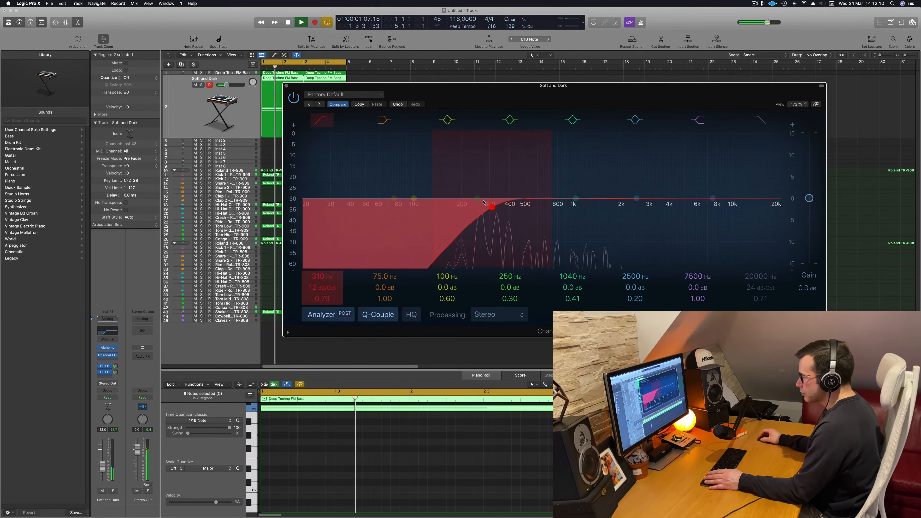
click(286, 86)
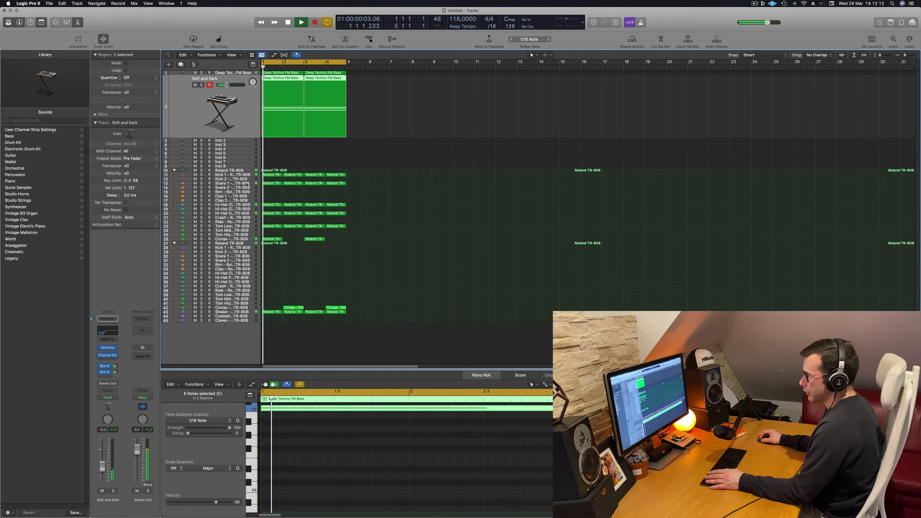
Raise the volume of the Roland TR-909 Kick 1 track slightly
click(247, 177)
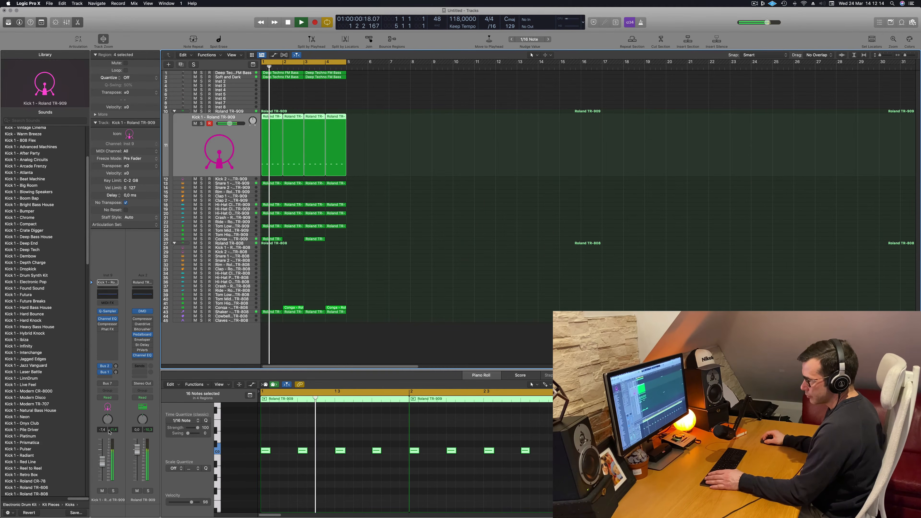
drag(103, 460, 102, 457)
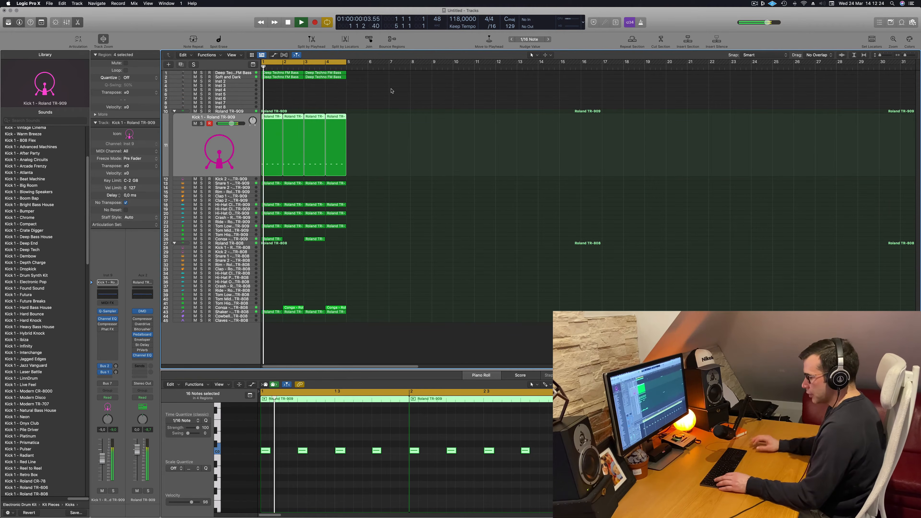
Repeat all regions of the four-bar loop until they fill 16 bars and extend the cycle range to bar 17
key(super+r)
key(super+r)
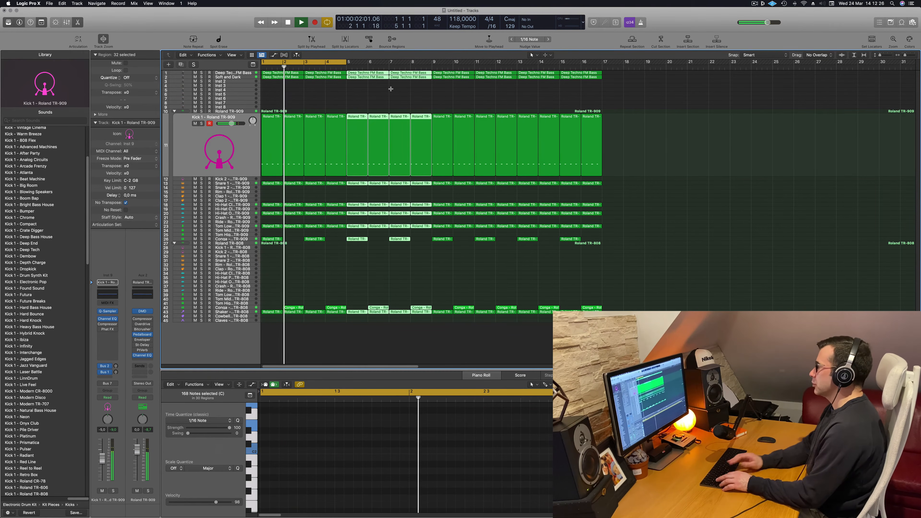
drag(346, 62, 601, 74)
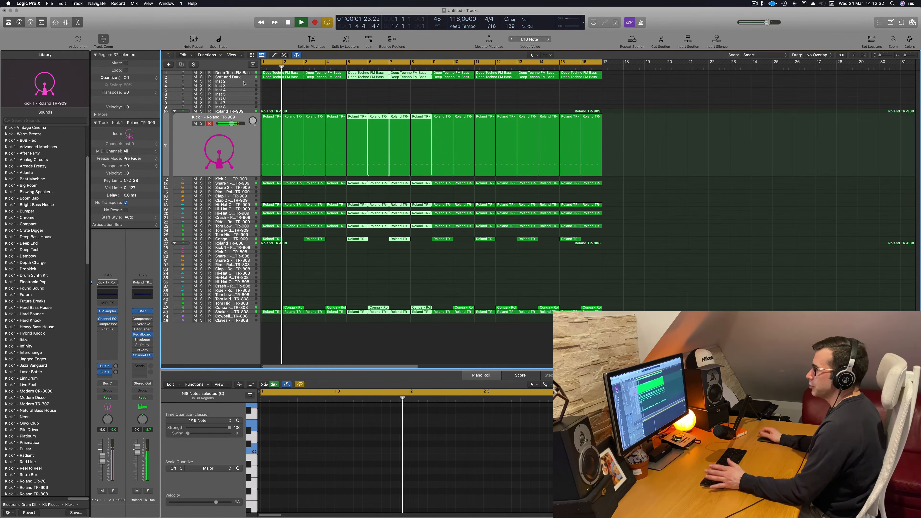
click(272, 92)
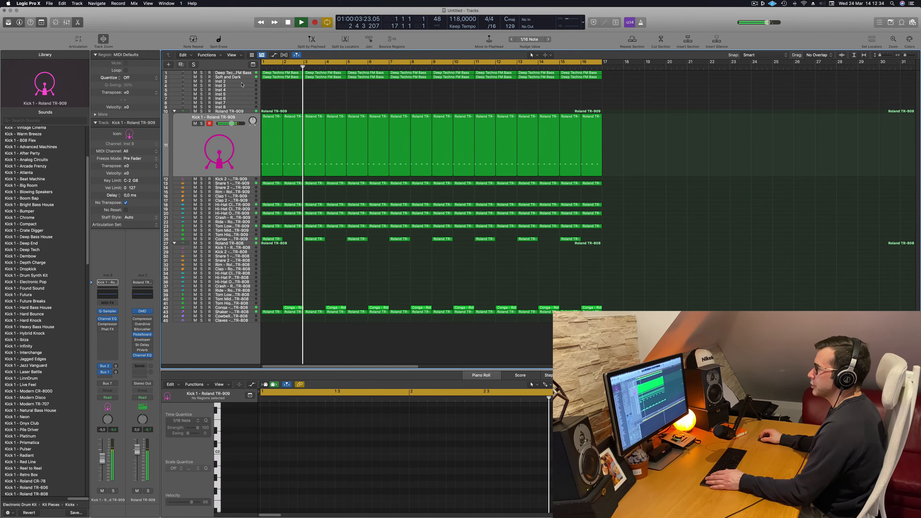
Select the Inst 2 track and open its Alchemy synth while the arrangement plays from the start
click(242, 84)
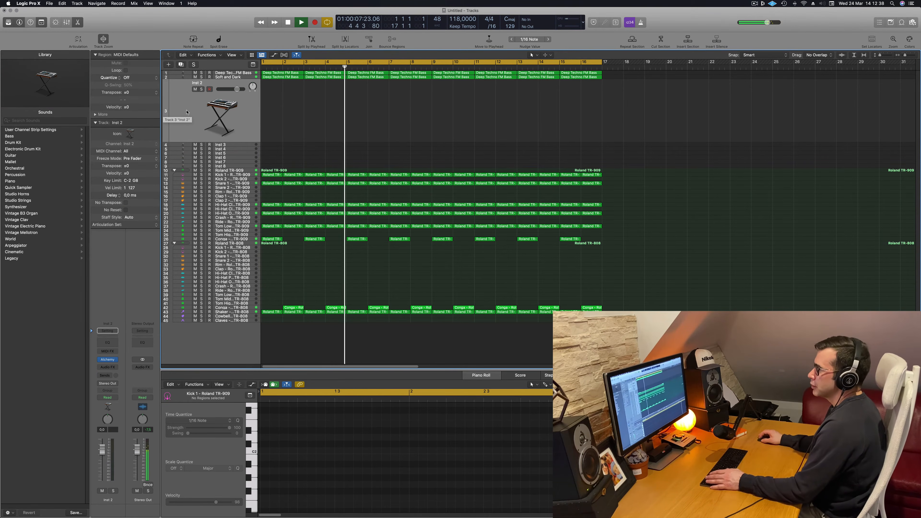
key(Return)
key(space)
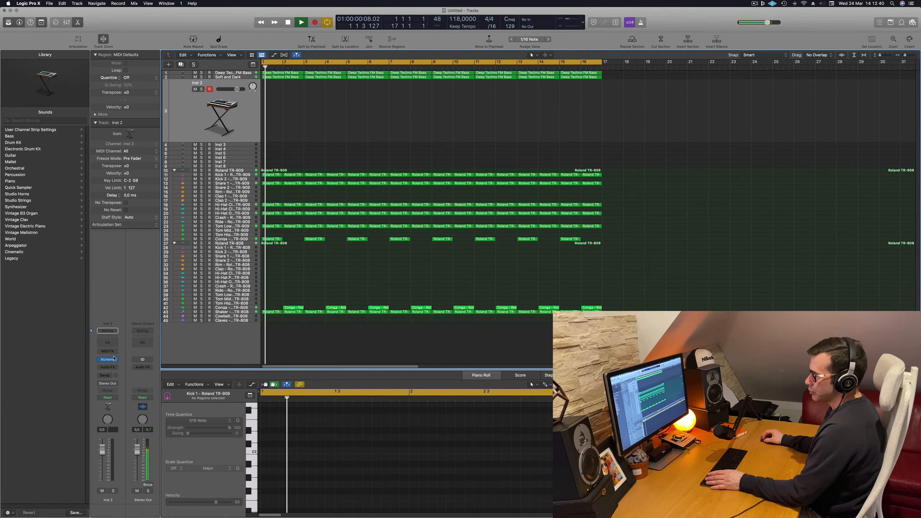
mouse_move(486, 94)
mouse_down()
mouse_move(458, 109)
mouse_move(486, 109)
mouse_up()
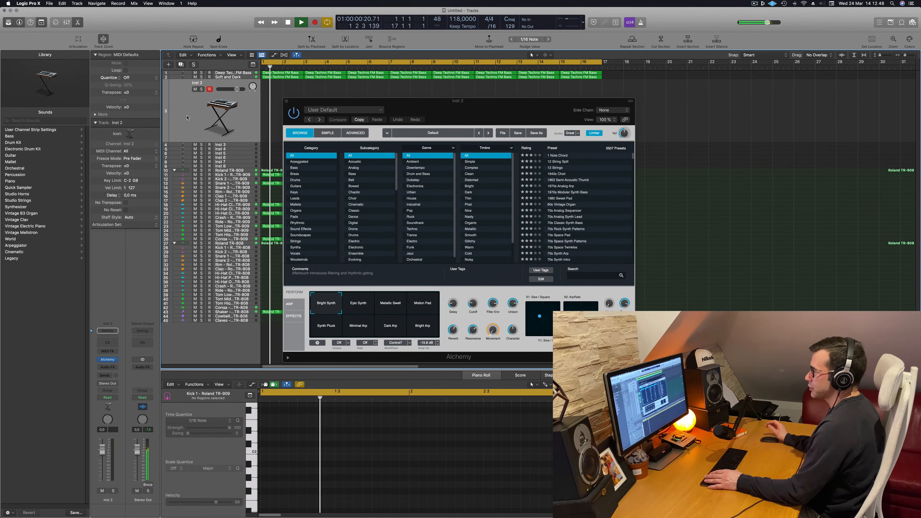
key(Return)
mouse_move(107, 361)
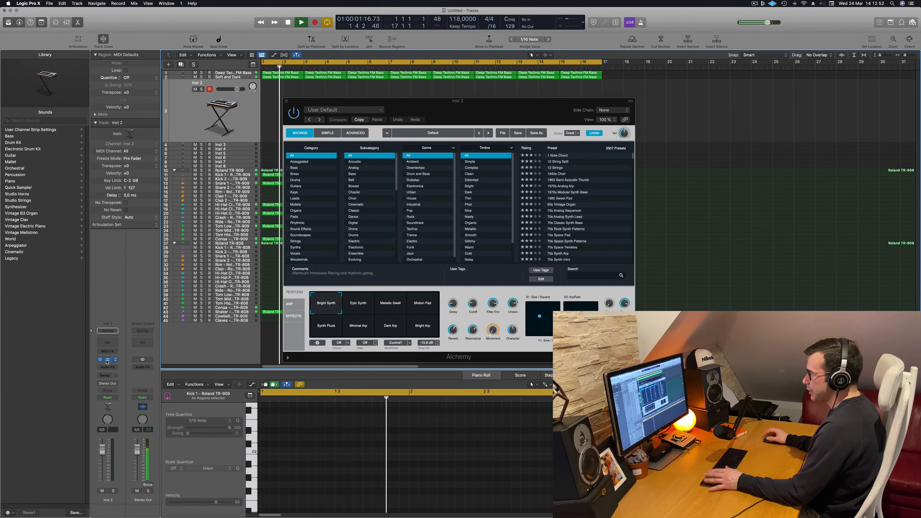
Move the Alchemy window aside and copy the first Soft and Dark region to bar 1 of the Inst 2 track
drag(344, 101, 667, 135)
key(Return)
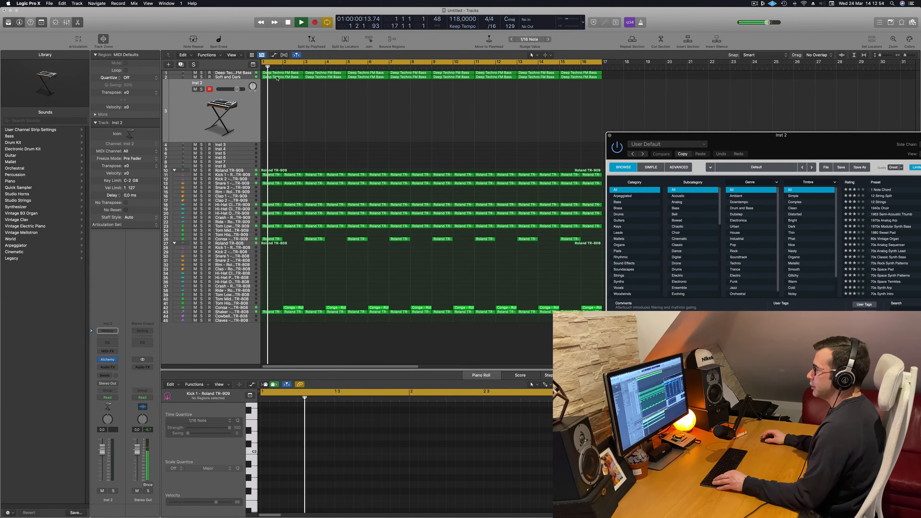
click(274, 77)
drag(274, 103, 276, 114)
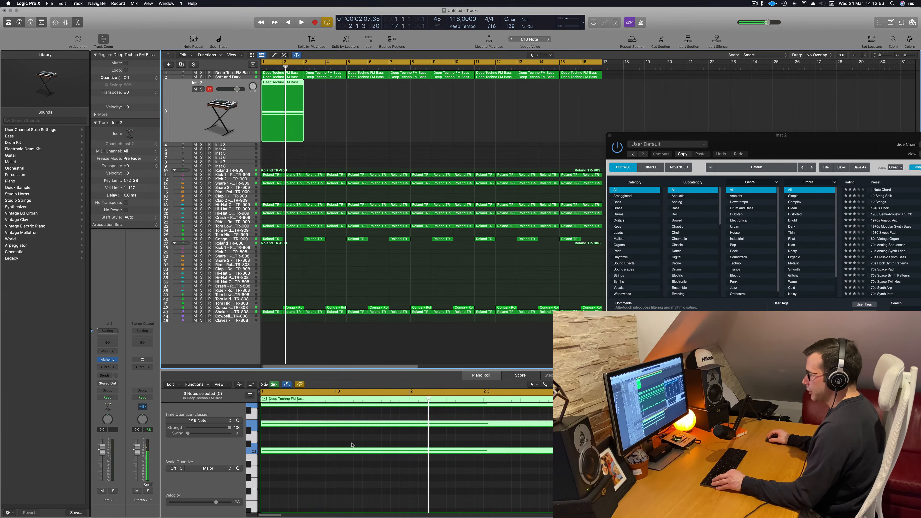
Delete two of the three chord notes in the Inst 2 region and transpose the remaining note down an octave
scroll(351, 443, down, 3)
scroll(352, 443, up, 3)
drag(352, 415, 355, 459)
key(Delete)
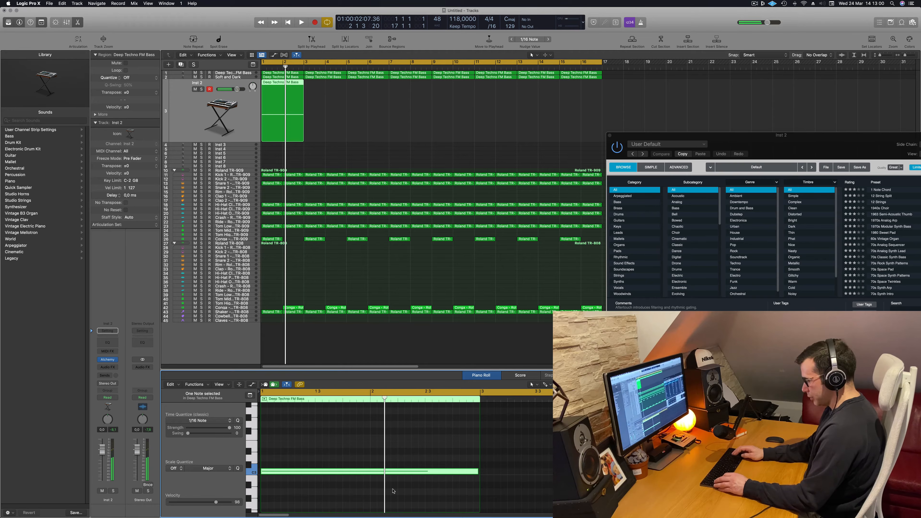
key(alt+shift+Down)
key(space)
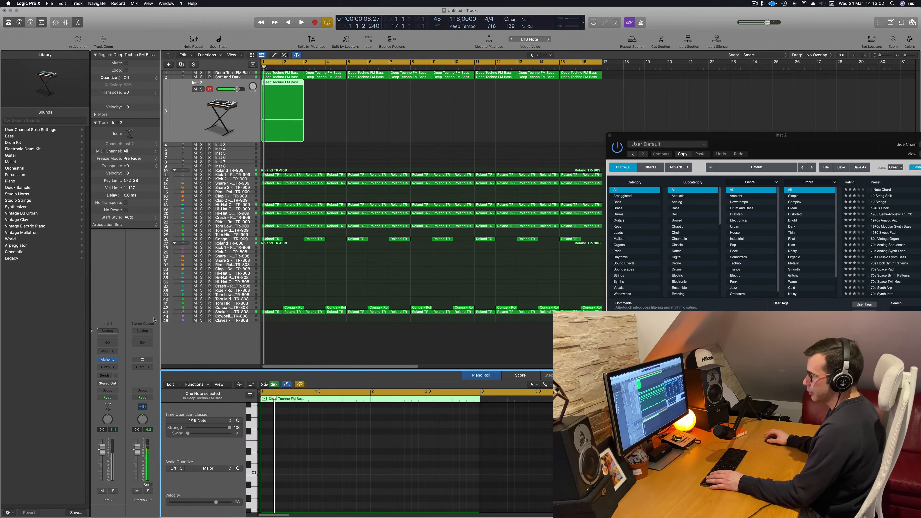
Insert the Arpeggiator MIDI effect on the Inst 2 track and lower the track's volume to about -16 dB
drag(822, 135, 531, 82)
click(210, 117)
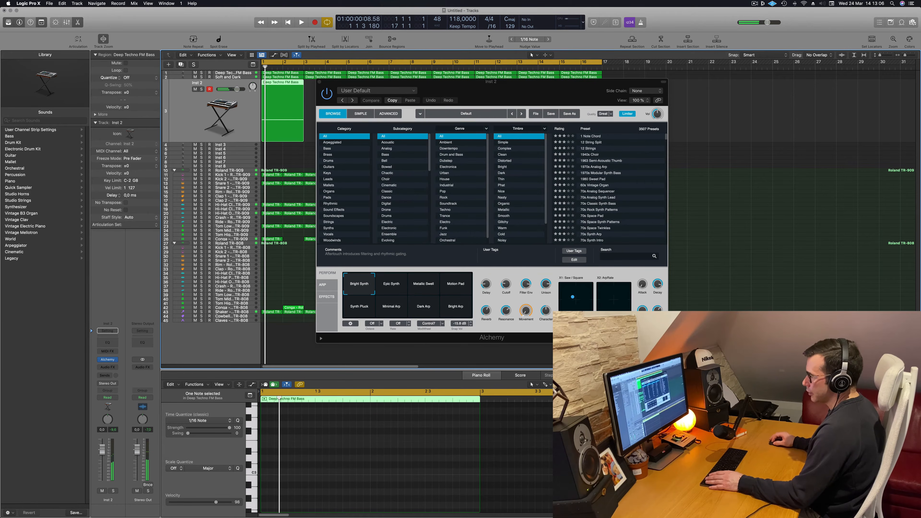
click(111, 351)
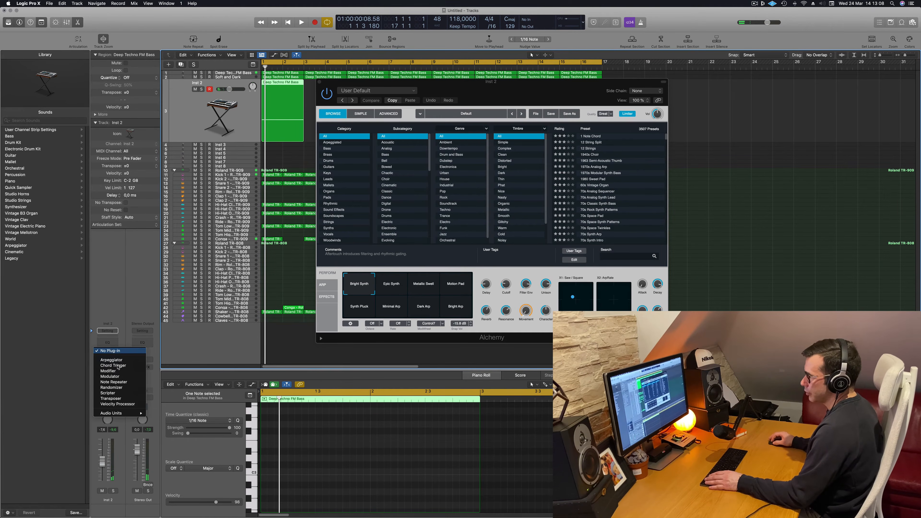
click(111, 360)
key(space)
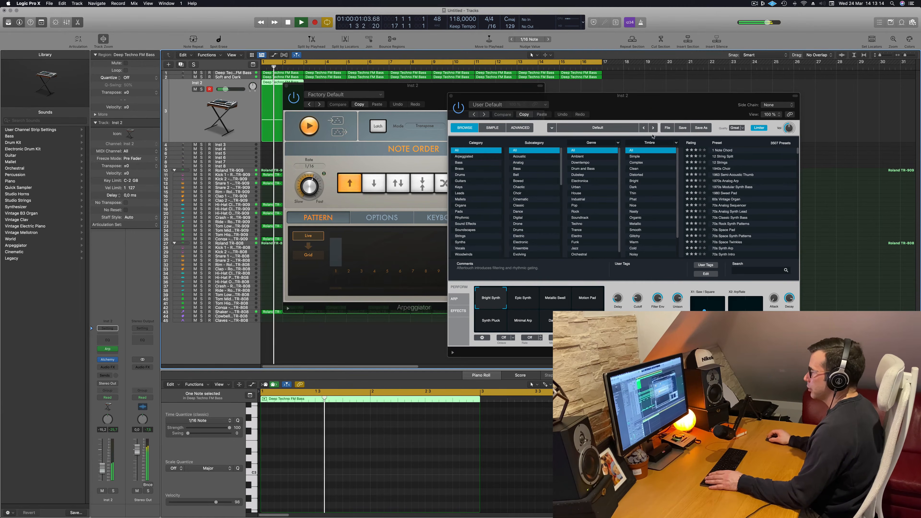
Arrange the Arpeggiator and Alchemy windows side by side and load the Acoustic Pluck preset from the Plucked subcategory
drag(474, 88, 857, 126)
drag(637, 104, 478, 92)
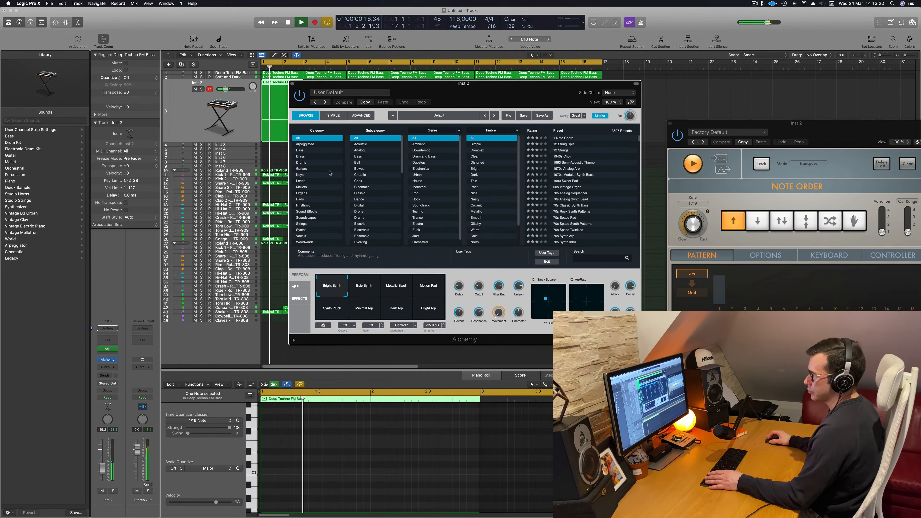
scroll(373, 180, down, 5)
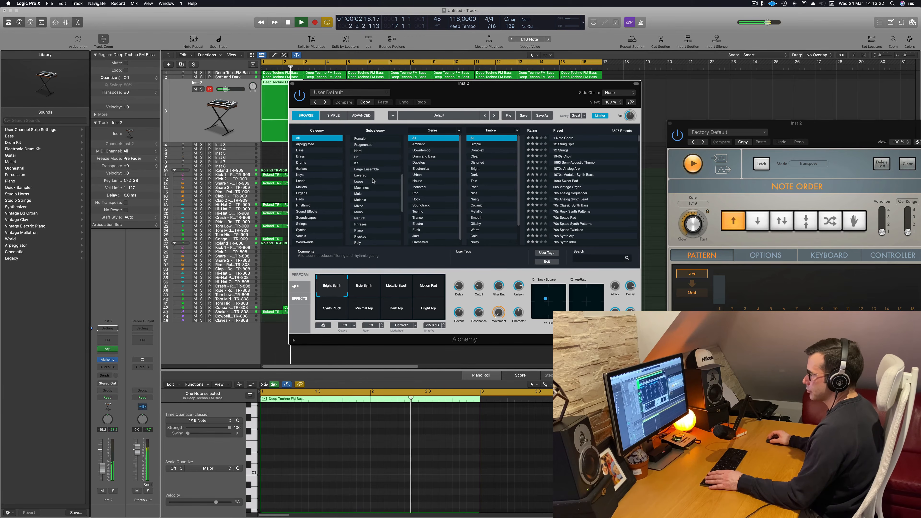
scroll(373, 180, up, 2)
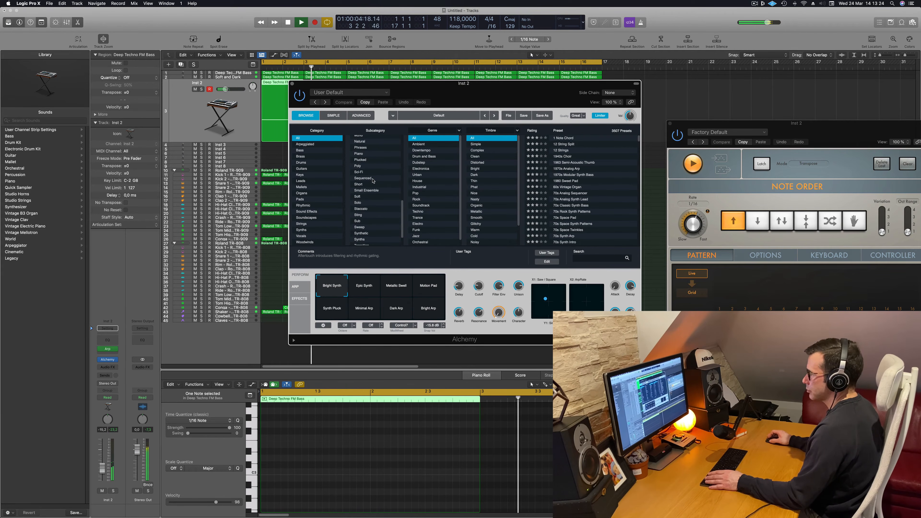
click(365, 160)
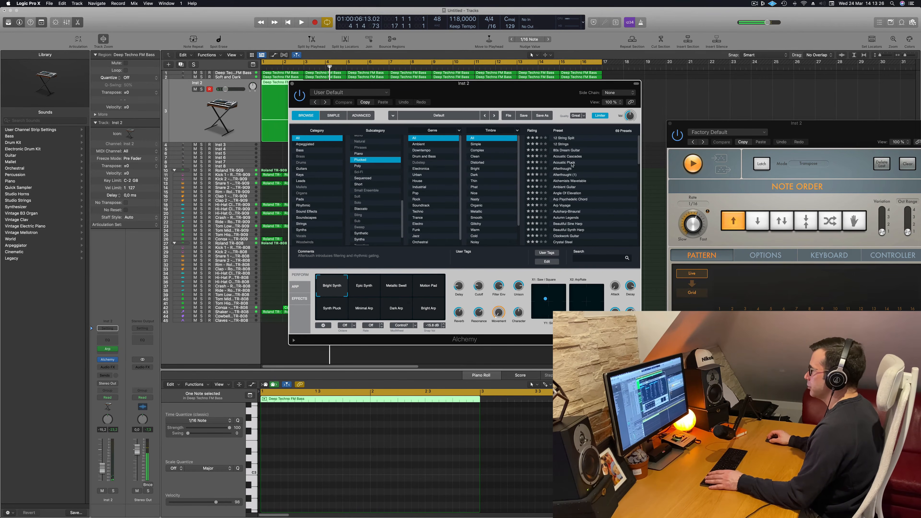
drag(533, 99, 563, 92)
key(space)
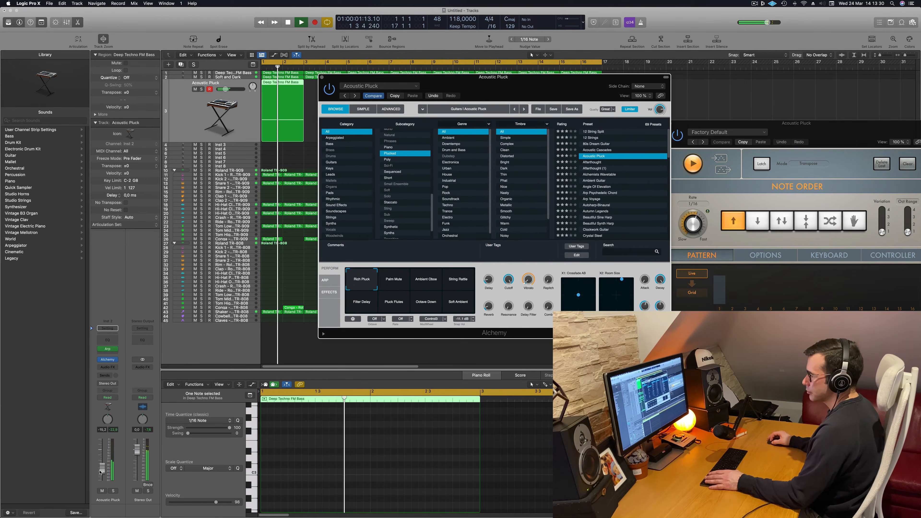
Set the Acoustic Pluck track's volume to about -14.8 dB and the Arpeggiator's rate to 1/8
drag(102, 468, 101, 467)
click(107, 348)
key(space)
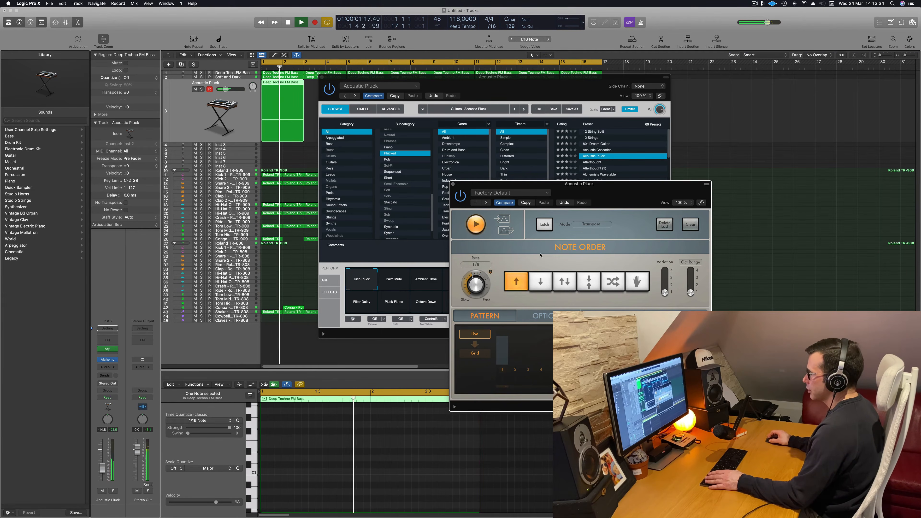
drag(637, 191, 674, 180)
key(space)
key(space)
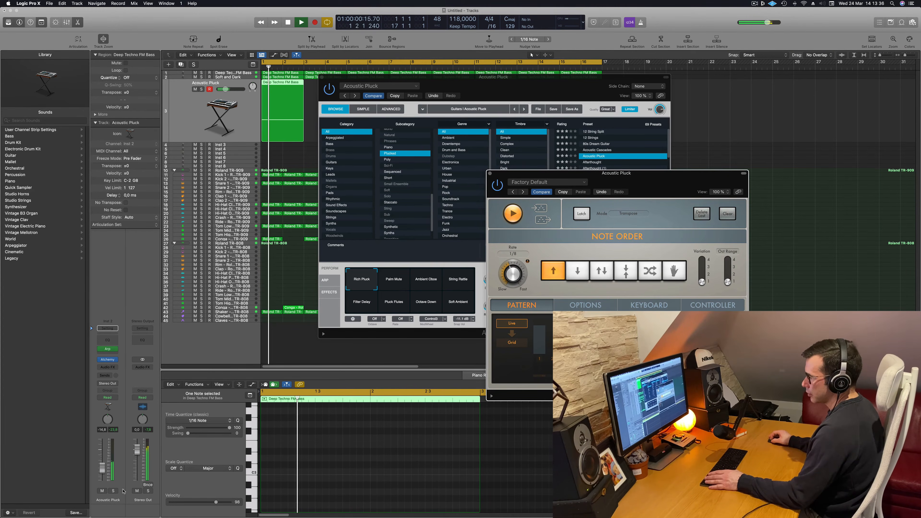
Solo the Acoustic Pluck track briefly, unsolo it and restart playback to hear it in the mix
click(113, 490)
click(113, 490)
key(space)
key(space)
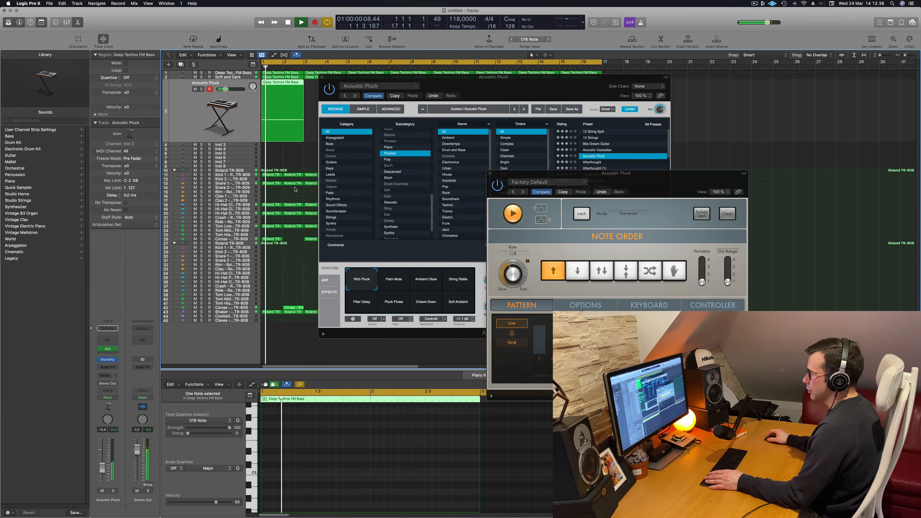
Move the Alchemy window clear of the arrangement and restart playback
drag(509, 85, 782, 95)
key(space)
key(space)
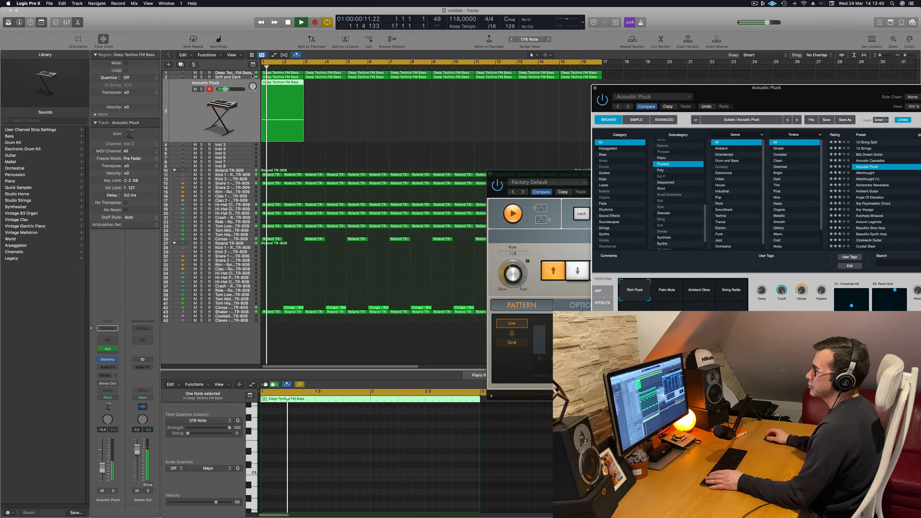
Transpose the held note in the Acoustic Pluck region up one octave and play the result
key(space)
double_click(292, 84)
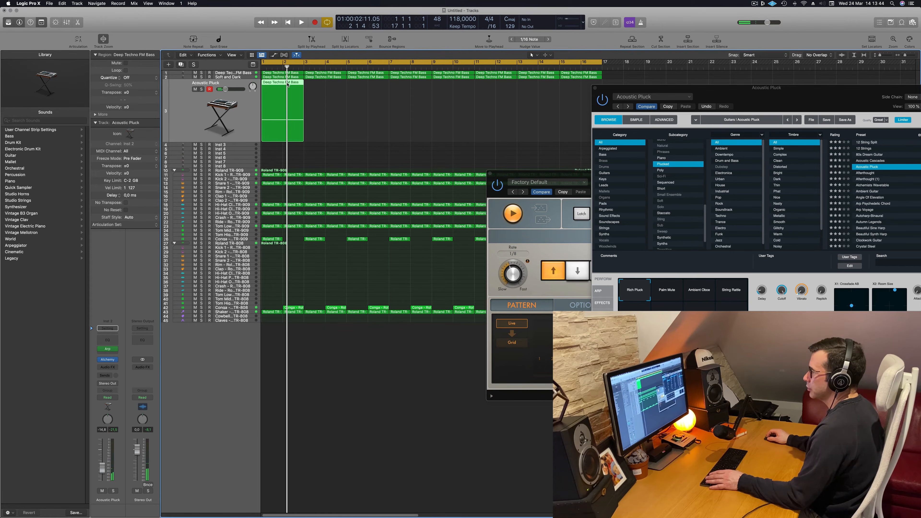
double_click(288, 85)
key(space)
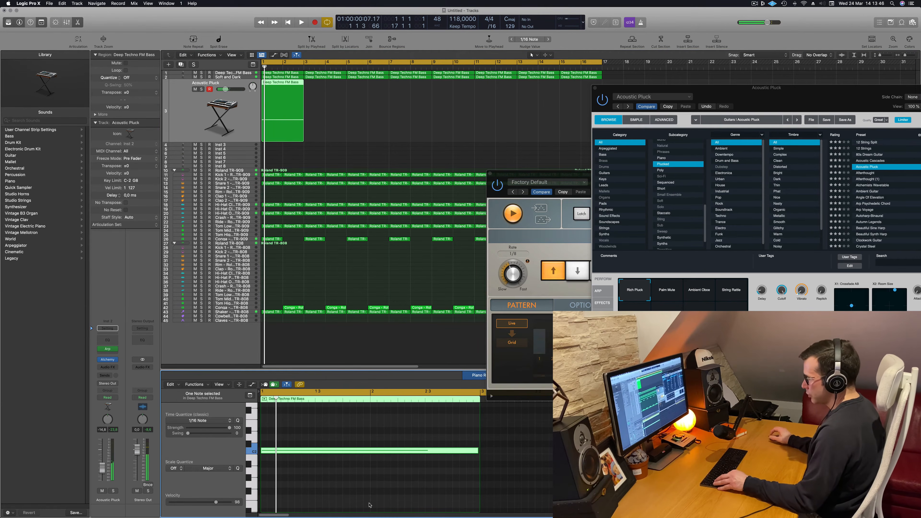
key(alt+shift+Up)
key(space)
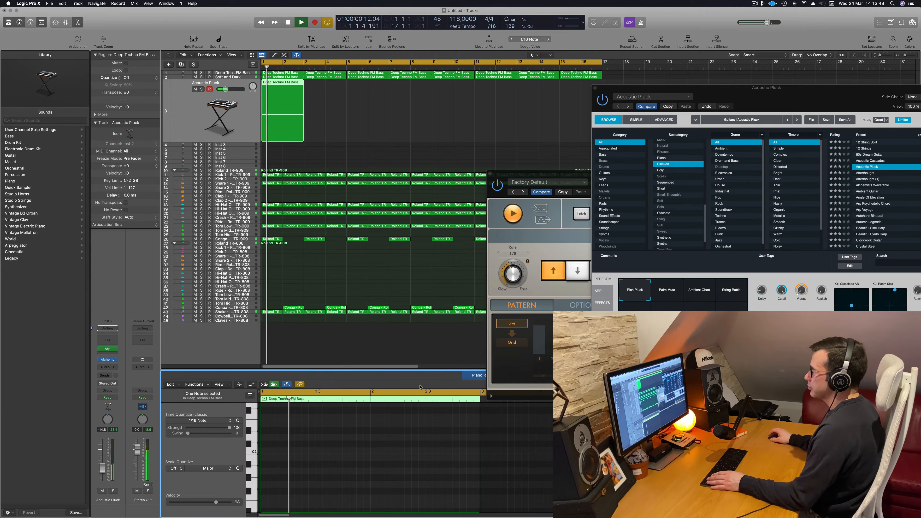
Move the Arpeggiator window clear of the regions and restart playback
drag(546, 177, 468, 269)
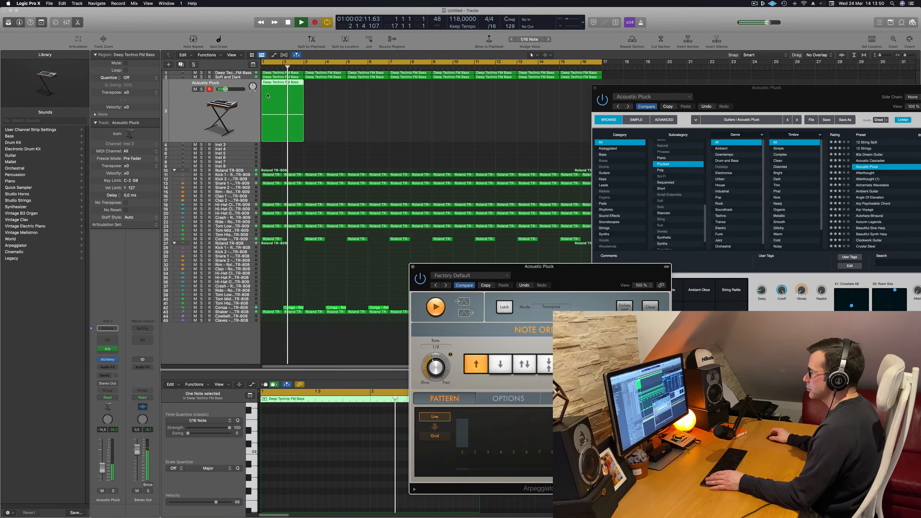
key(space)
key(space)
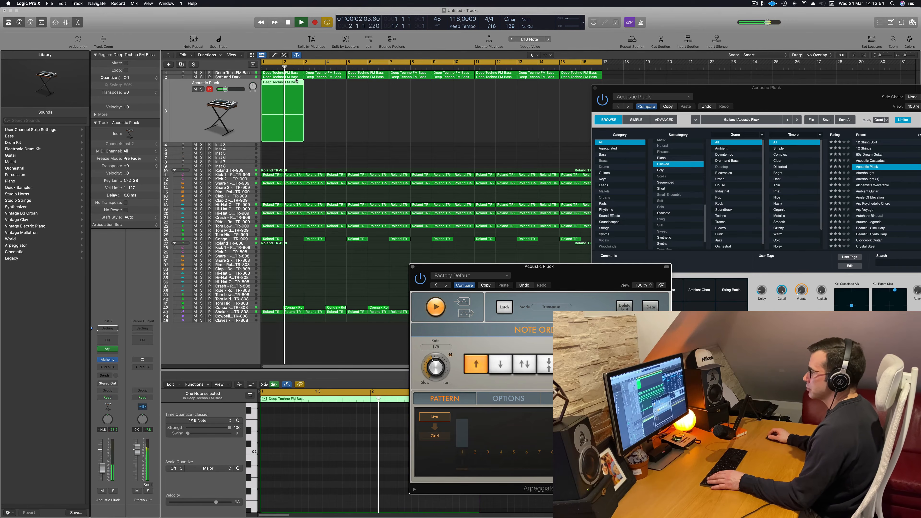
key(space)
Load the Afterthought preset in Alchemy and position its window clear of the regions
drag(754, 88, 426, 99)
key(space)
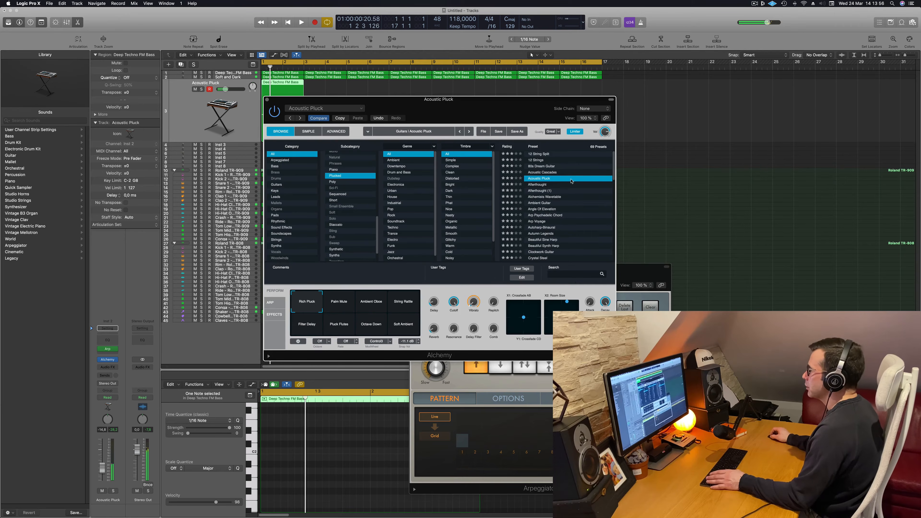
click(538, 184)
drag(516, 100, 735, 95)
key(space)
Replace the Afterthought track's region with a copy of the two-bar chord region from the Soft and Dark track and play it
drag(344, 108, 265, 125)
key(Delete)
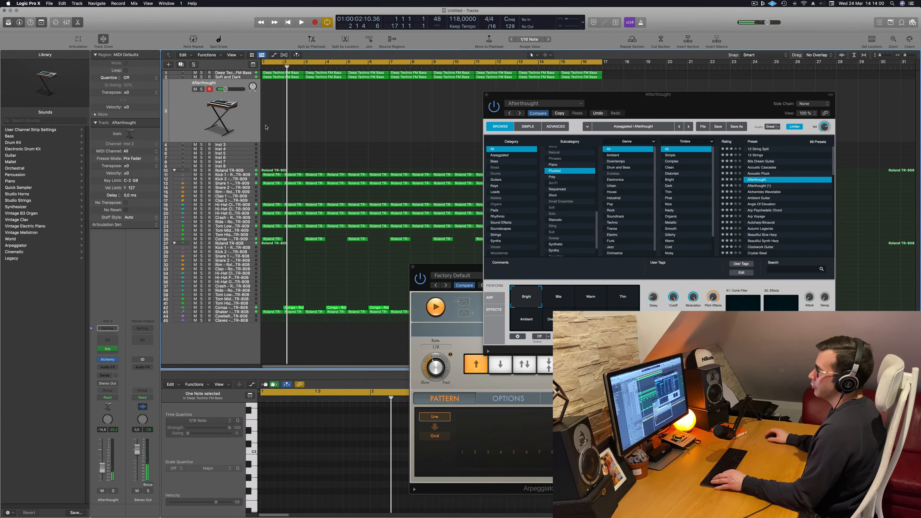
key(super+z)
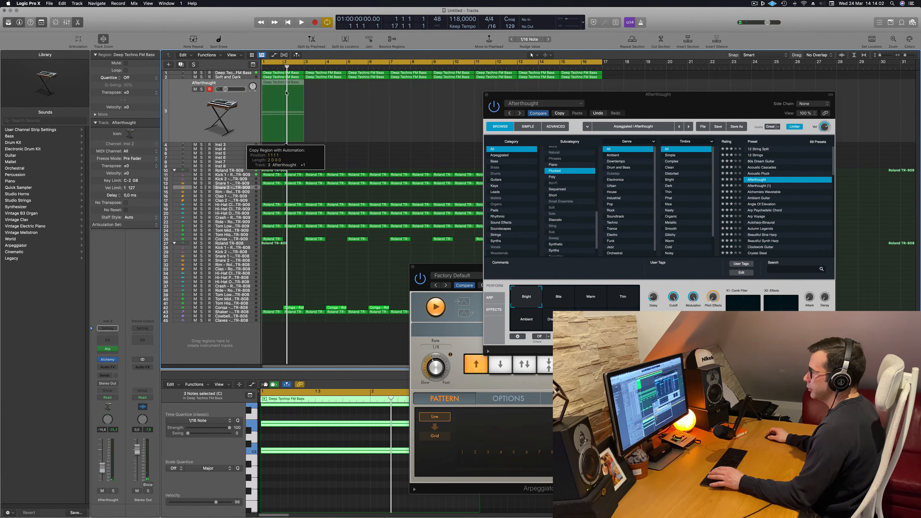
key(space)
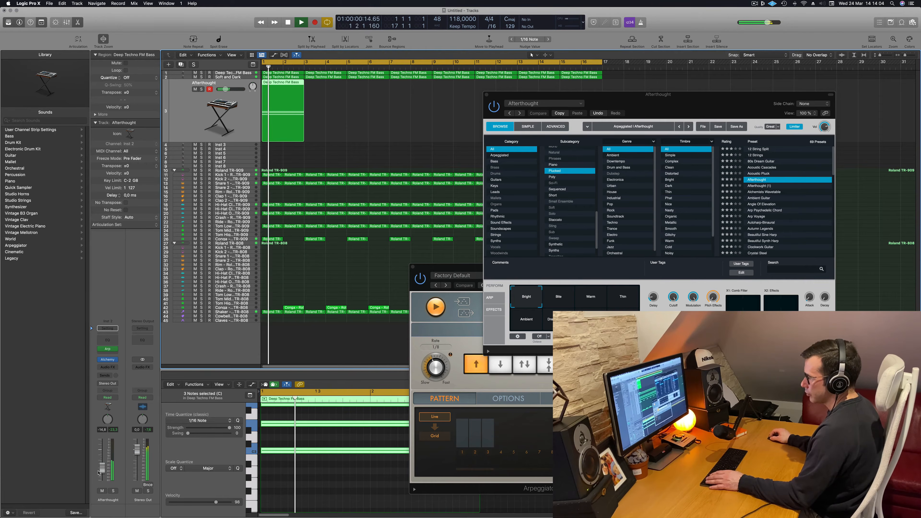
Set the Arpeggiator's rate to 1/16 and rearrange the Arpeggiator and Alchemy windows clear of the track regions
drag(437, 367, 440, 362)
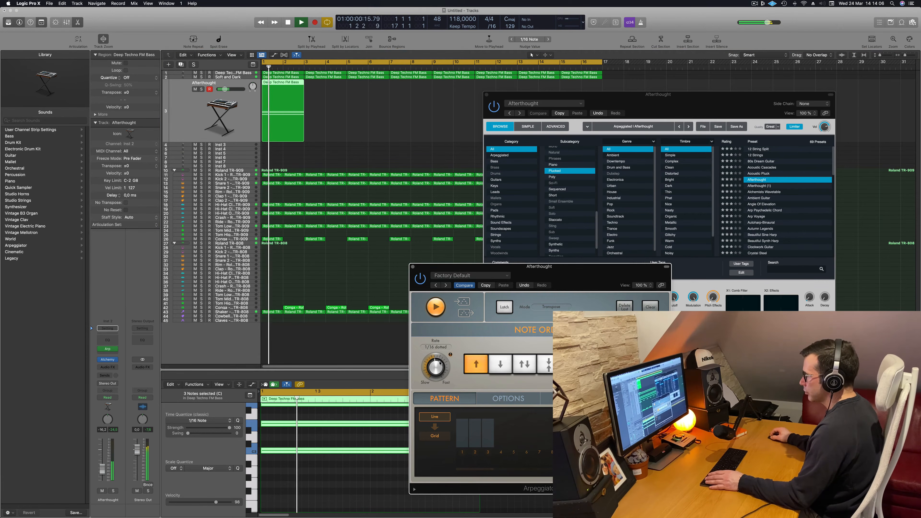
drag(553, 273, 318, 239)
key(space)
drag(688, 103, 660, 92)
key(space)
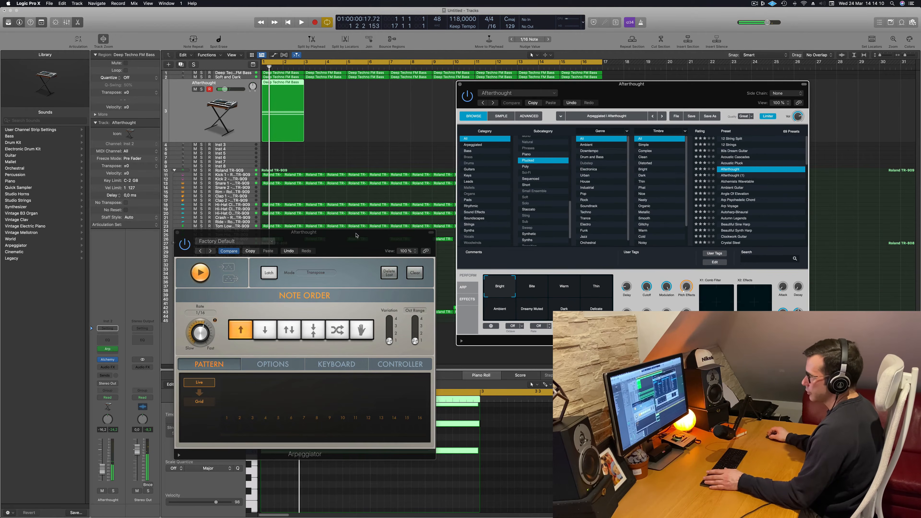
drag(356, 235, 739, 269)
key(space)
Load the Alchemists Wavetable preset from the plucked sounds and raise the track's volume to about -10.3 dB
drag(688, 84, 619, 89)
click(662, 180)
click(666, 186)
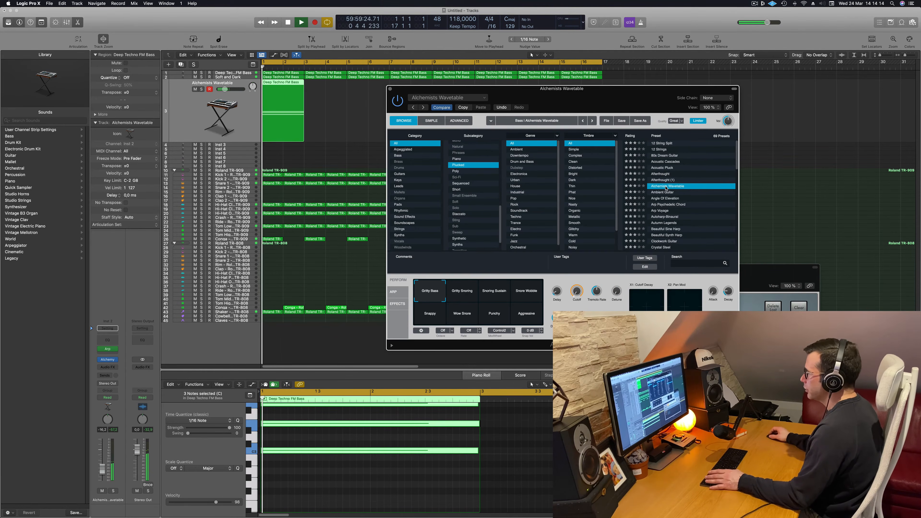
drag(100, 472, 100, 467)
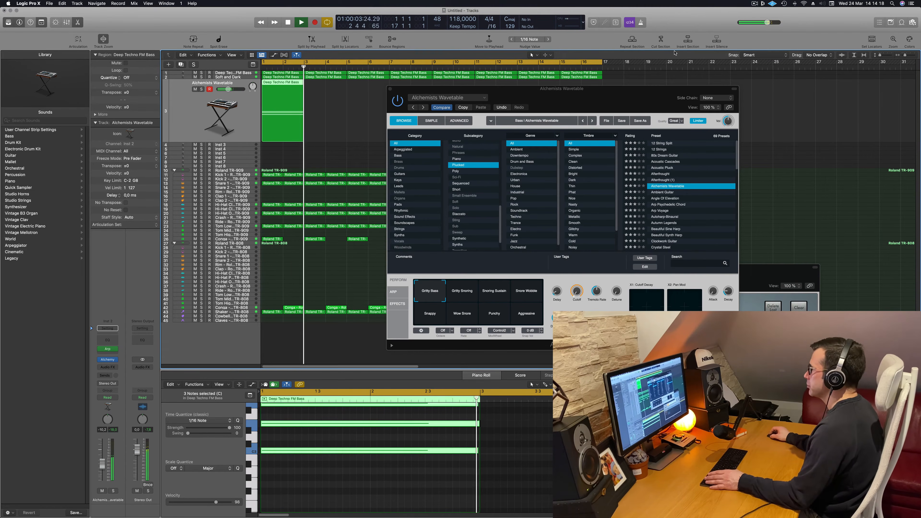
Duplicate the two-bar chord region along the Alchemists Wavetable track until it fills all 16 bars
drag(624, 89, 695, 73)
key(space)
key(space)
drag(289, 87, 328, 142)
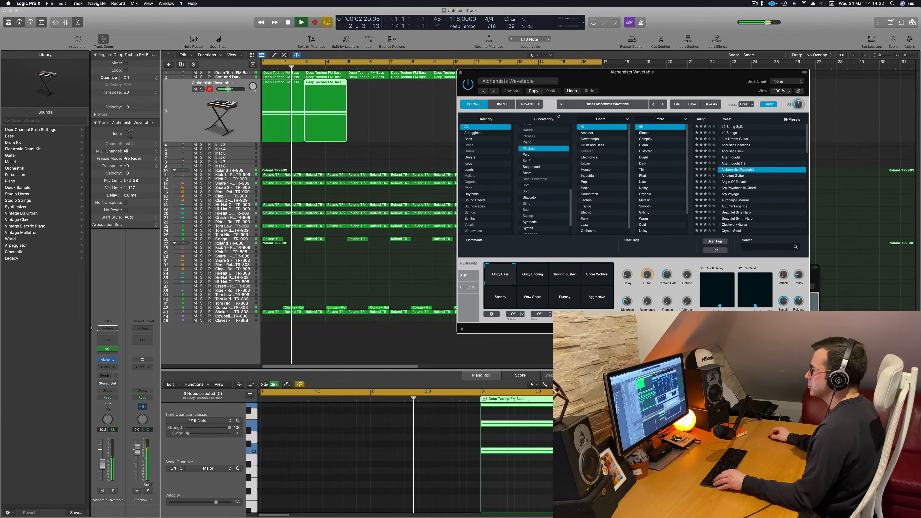
drag(580, 74, 367, 282)
drag(414, 115, 290, 107)
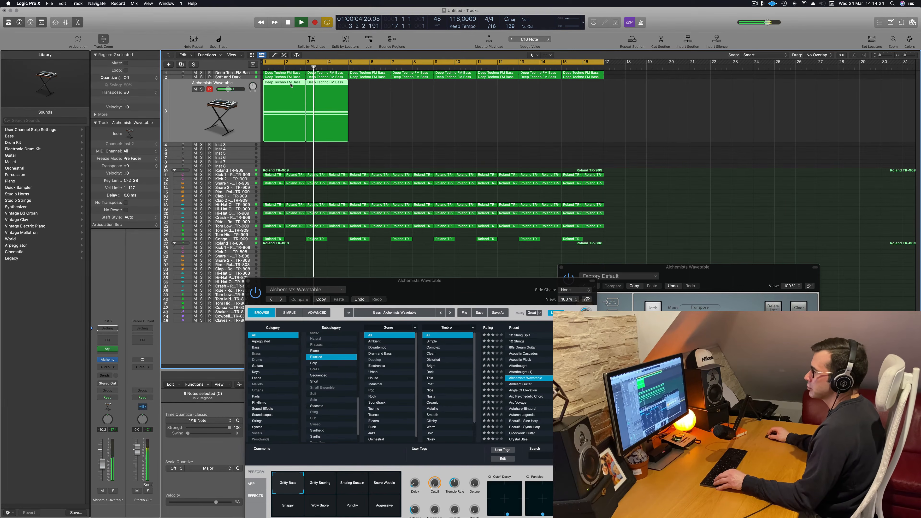
drag(340, 92, 380, 101)
drag(481, 110, 261, 116)
drag(275, 83, 453, 95)
Audition the Alchemists Wavetable performance variations from Gritty Snoring through Snappy, Wow Snore and Punchy to Aggressive
drag(465, 277, 522, 152)
click(392, 356)
click(401, 357)
click(440, 357)
click(359, 384)
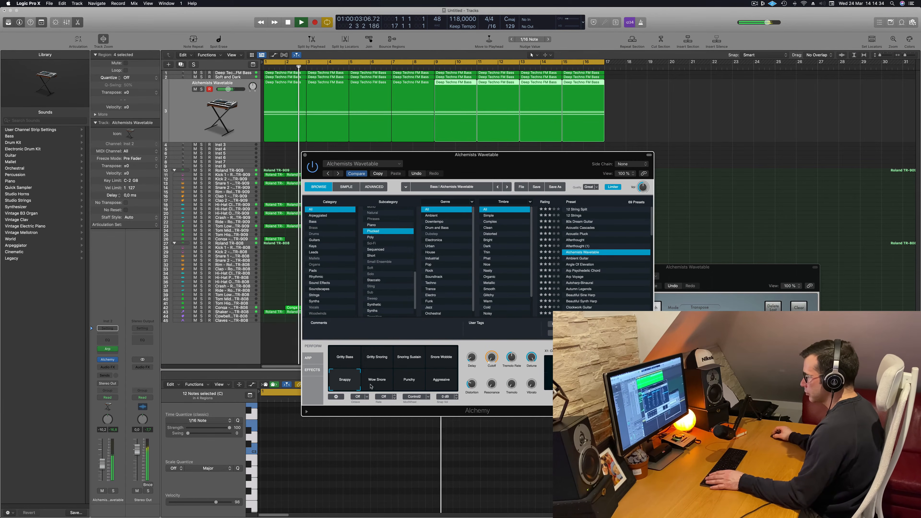
click(379, 384)
click(409, 384)
click(439, 381)
Load the Ambient Guitar preset, set the track's volume to about -11.8 dB and restart playback
key(space)
click(507, 187)
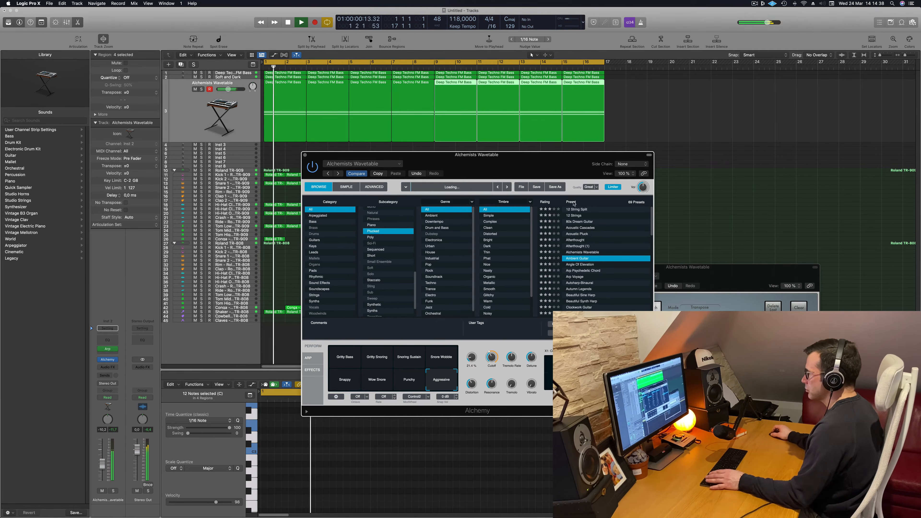
drag(514, 164, 536, 145)
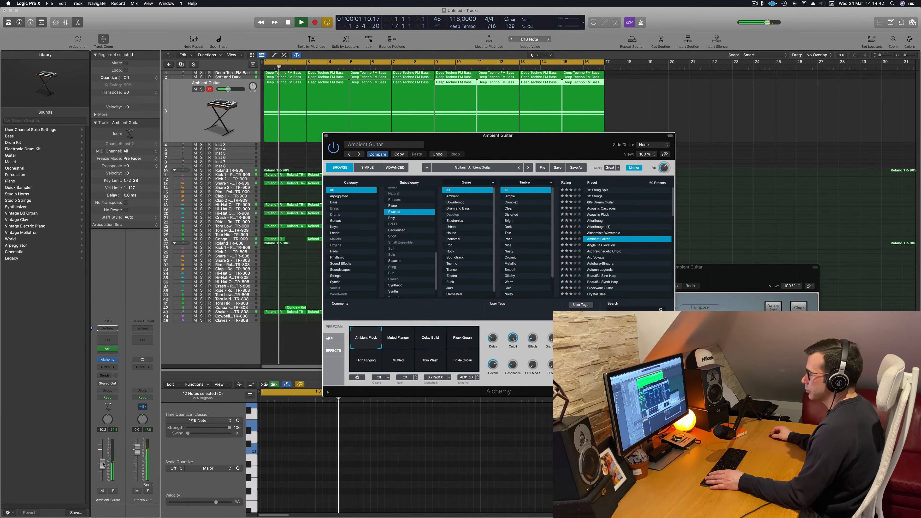
drag(102, 463, 102, 464)
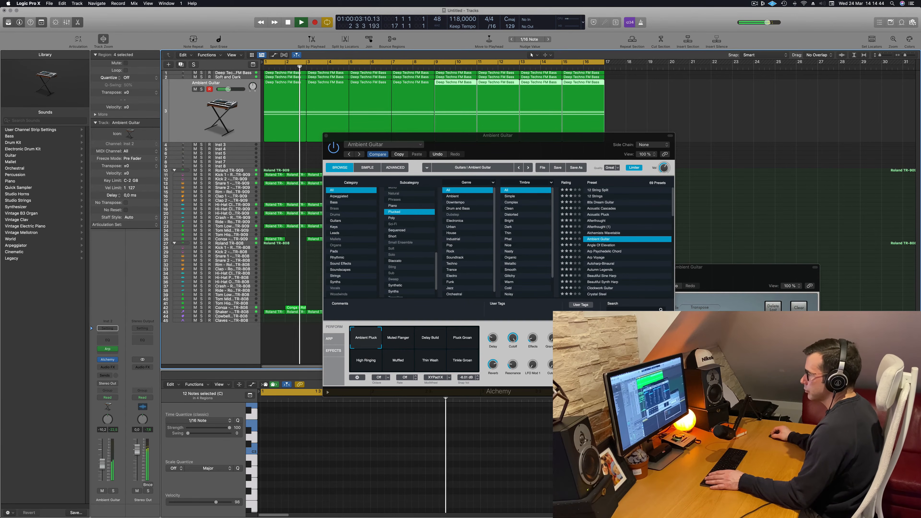
key(space)
key(space)
Try the Ambient Guitar preset with Reverb lowered to 0 % and Cutoff at 100 %
drag(492, 381, 493, 420)
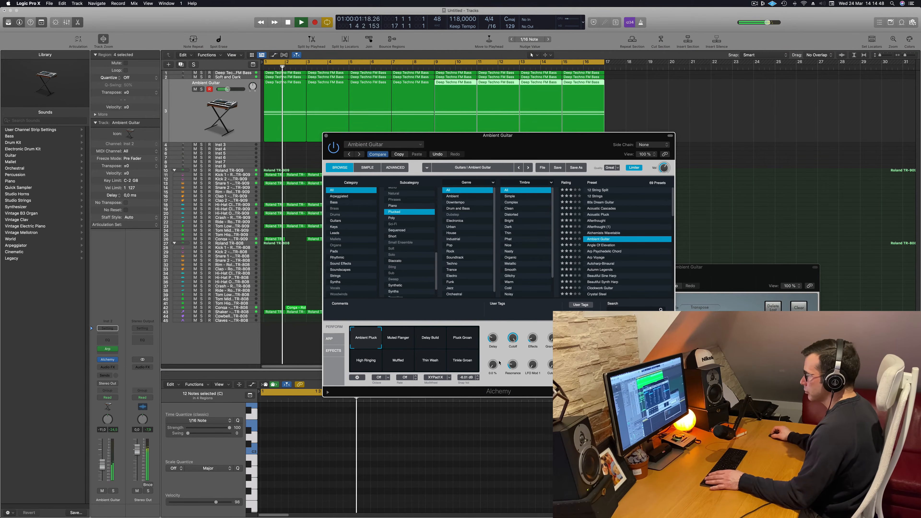
drag(494, 364, 555, 283)
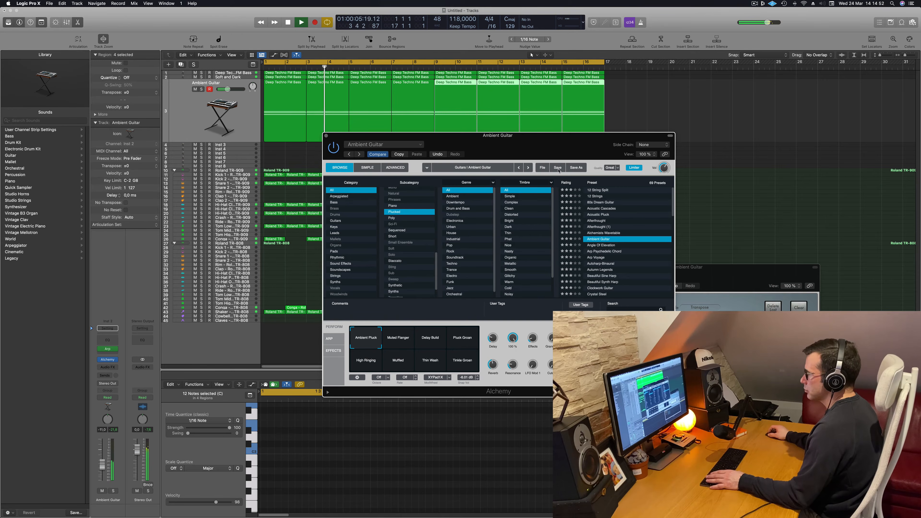
drag(548, 148, 521, 116)
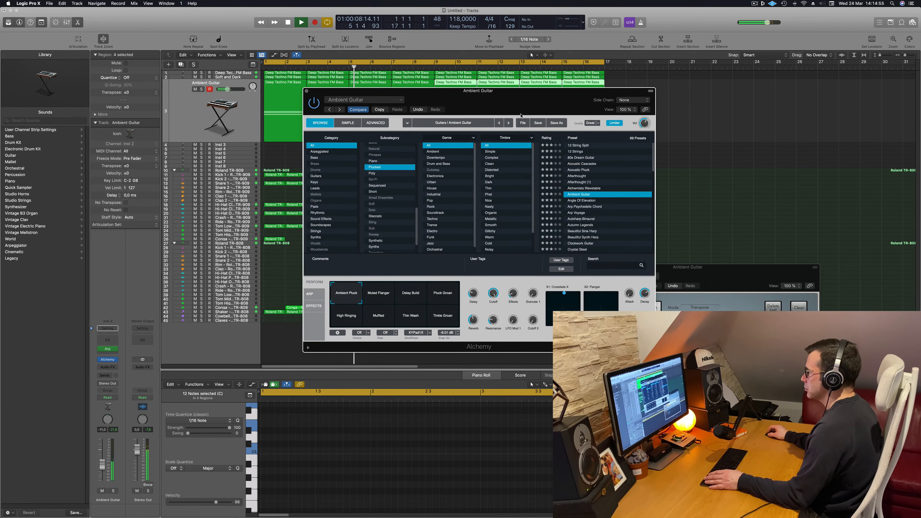
Audition the Angle Of Elevation, Arp Voyage and Autoharp-Binaural presets in the mix
click(585, 201)
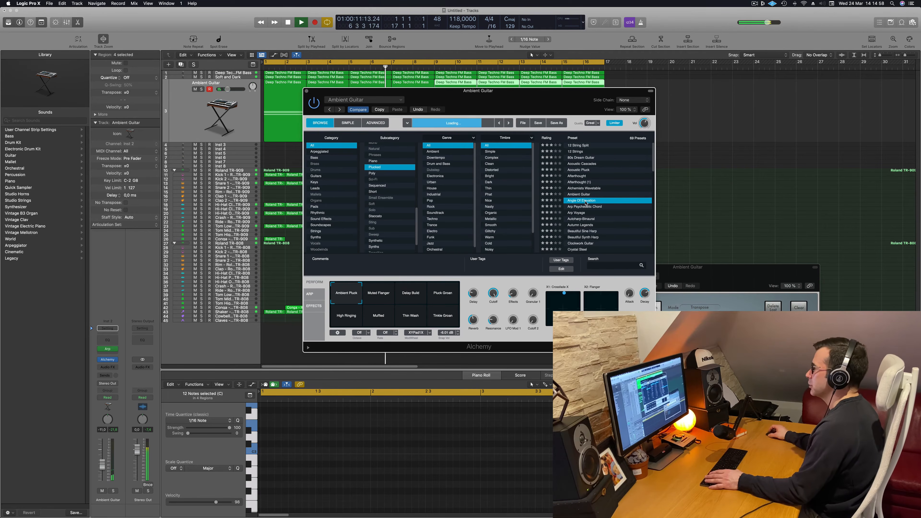
click(577, 213)
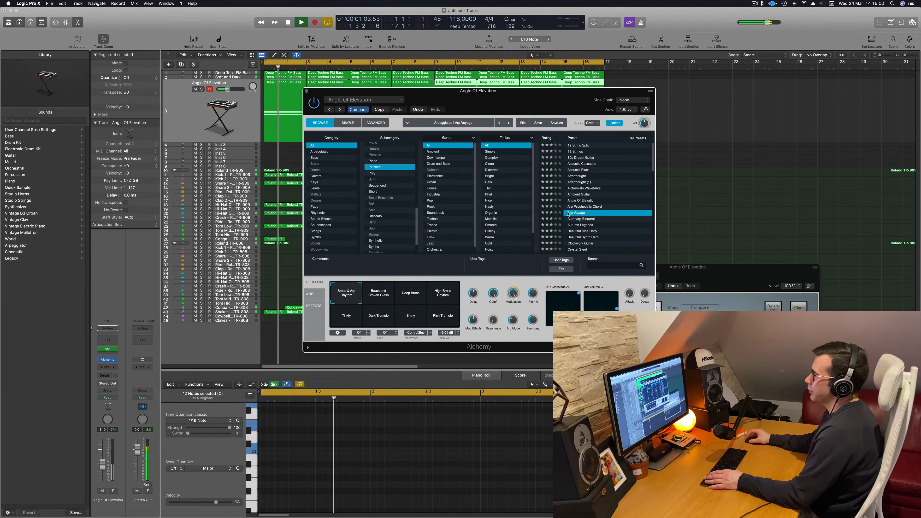
click(581, 220)
key(space)
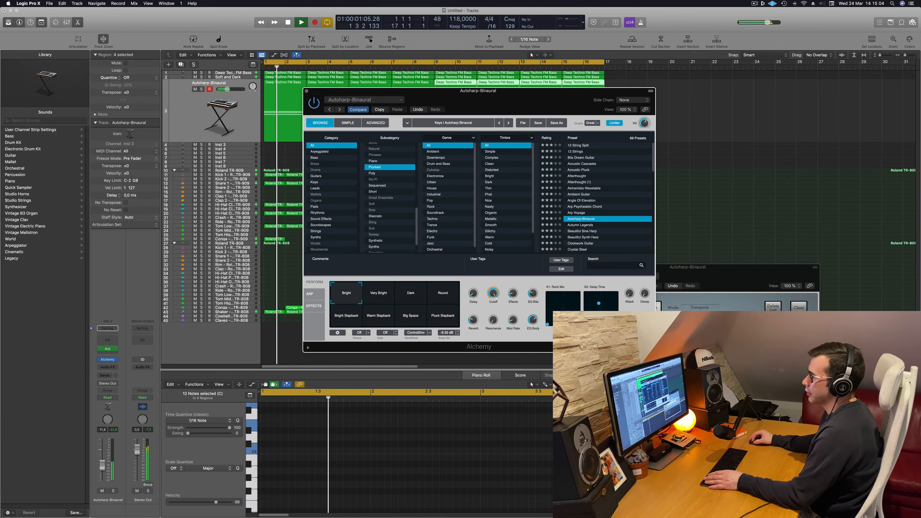
Lower the Autoharp-Binaural track's volume to about -12.8 dB and restart playback
drag(103, 464, 103, 466)
key(space)
key(space)
Load the Autumn Legends preset and audition its performance variations from Round Ambient Pluck to Dark Filter Wobble
click(582, 225)
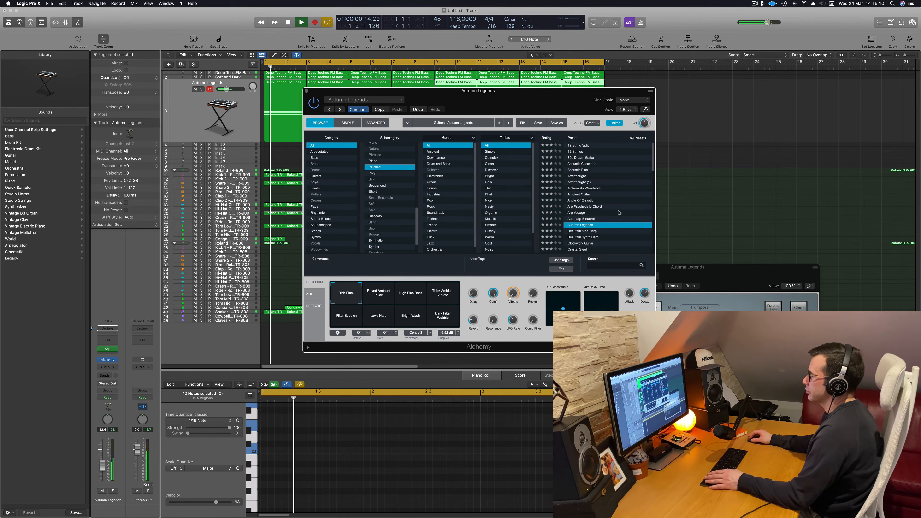
scroll(586, 223, down, 1)
click(378, 293)
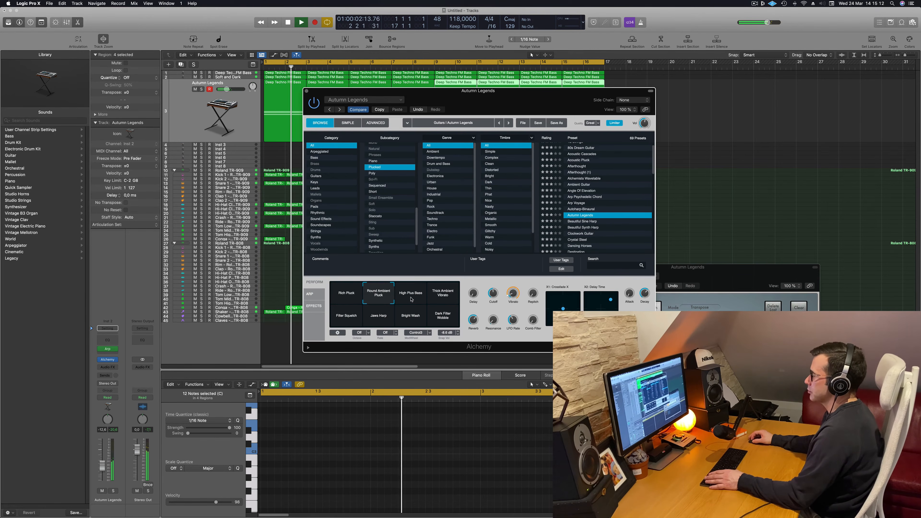
click(436, 294)
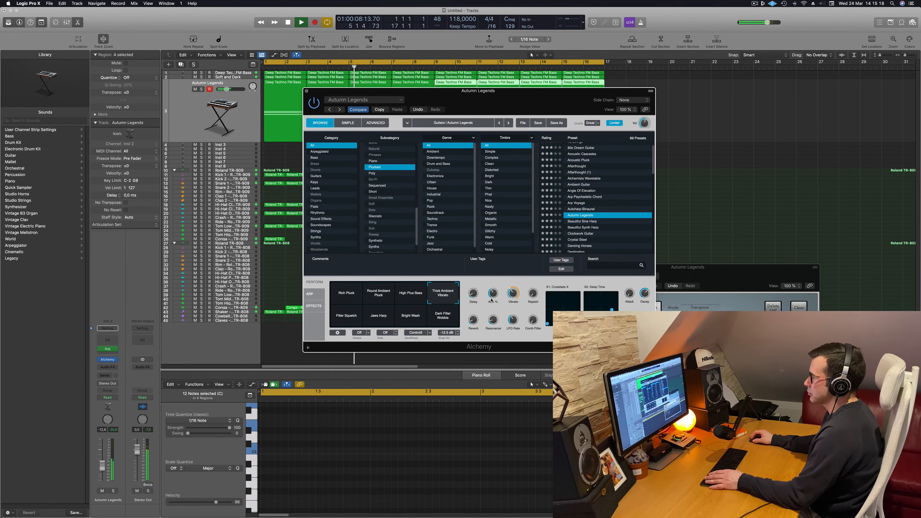
click(337, 315)
click(379, 315)
click(410, 315)
click(439, 318)
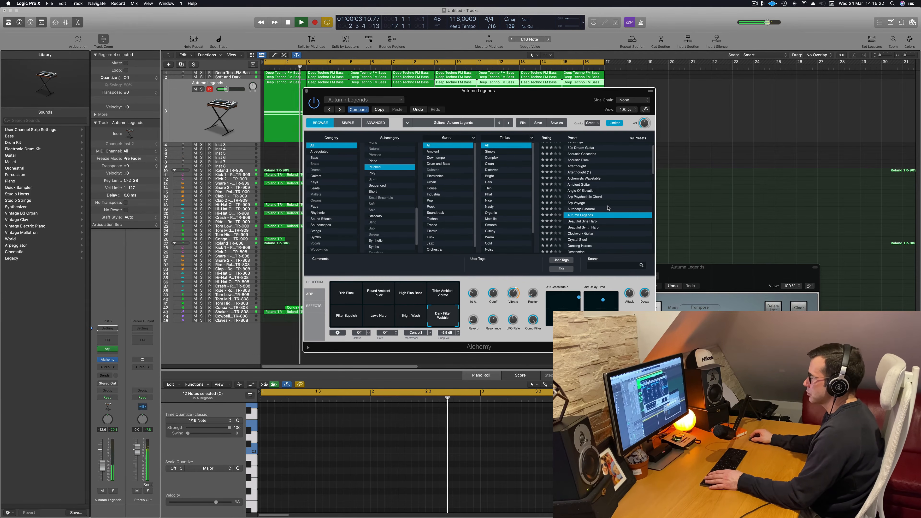
Audition the Beautiful Sine Harp, Beautiful Synth Harp, Clockwork Guitar, Crystal Steel and Dancing Horses presets
scroll(601, 187, down, 3)
click(592, 188)
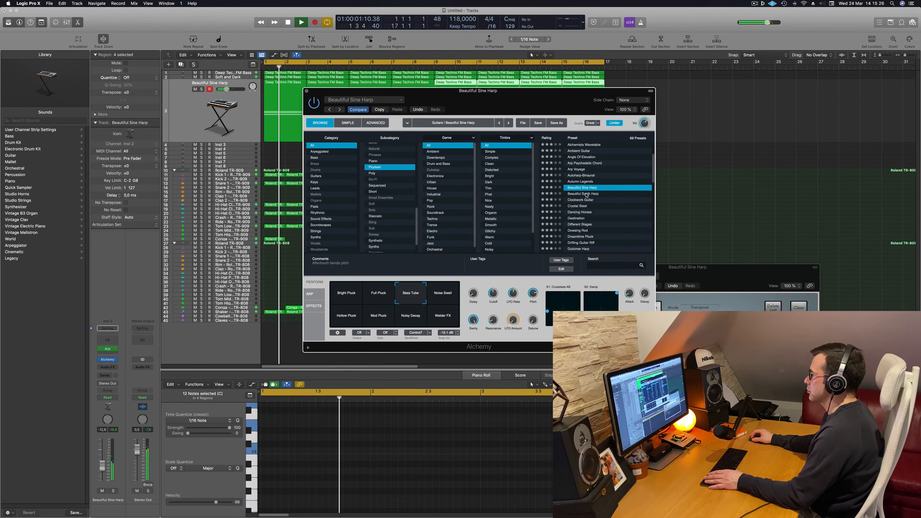
key(Down)
click(579, 199)
click(580, 206)
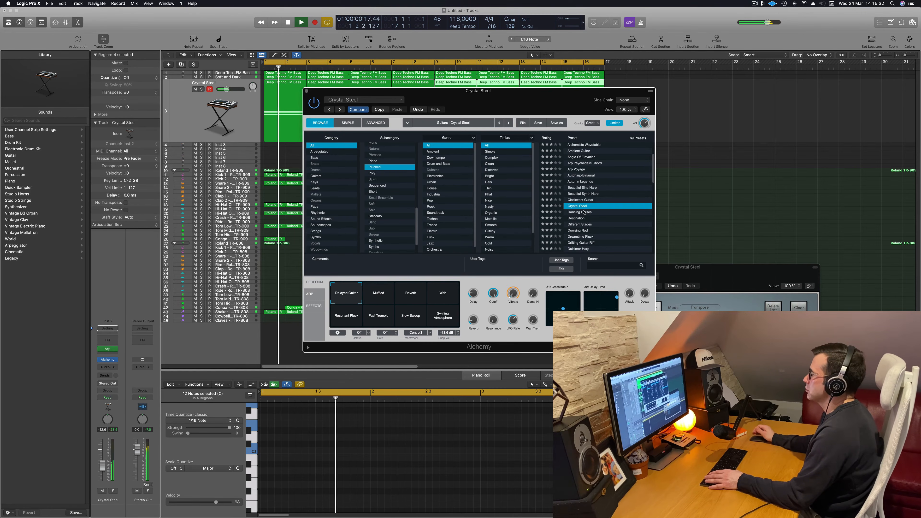
click(581, 212)
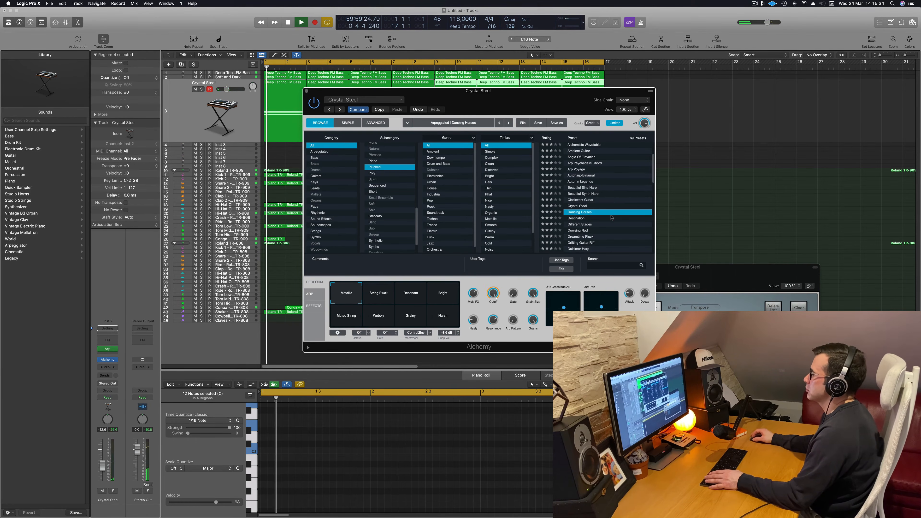
Audition the Dreamtime Pluck, Drifting Guitar Riff and Dulcimer Harp presets in the mix
scroll(616, 201, down, 3)
click(584, 202)
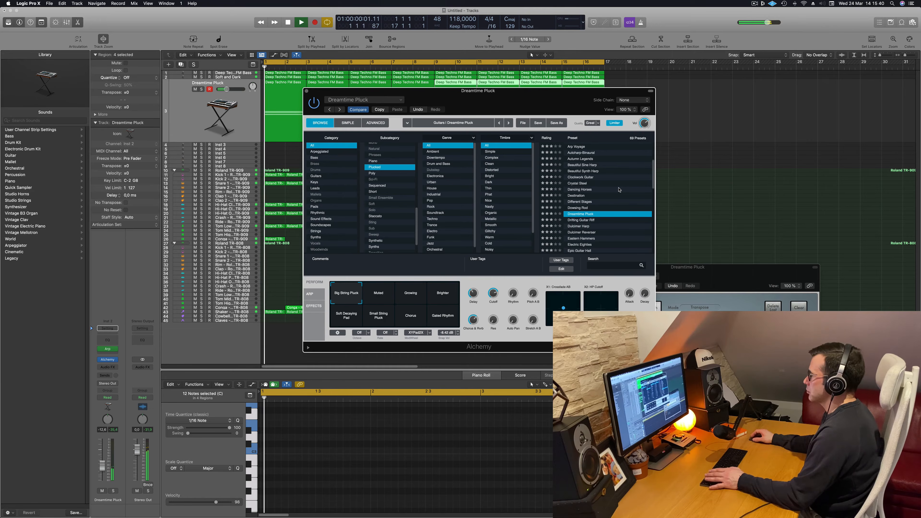
mouse_move(541, 99)
mouse_down()
mouse_move(564, 105)
mouse_move(543, 113)
mouse_up()
click(391, 312)
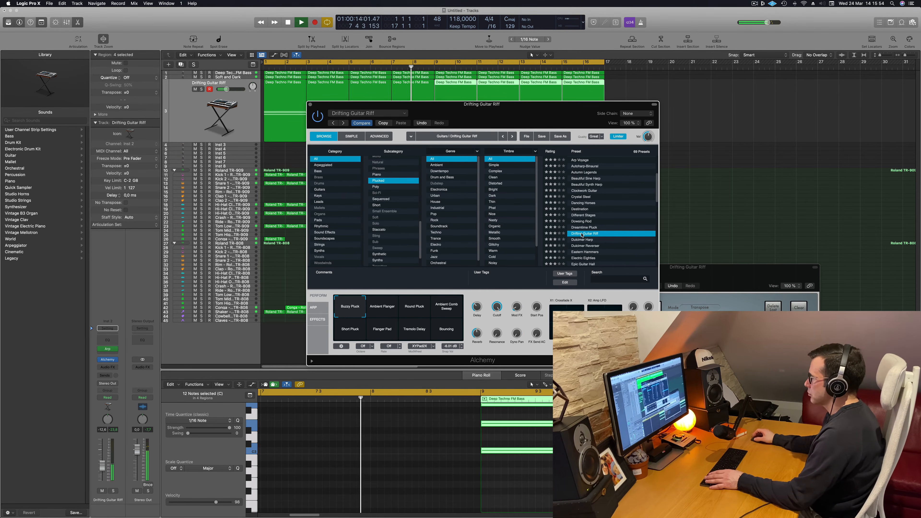
scroll(608, 226, down, 1)
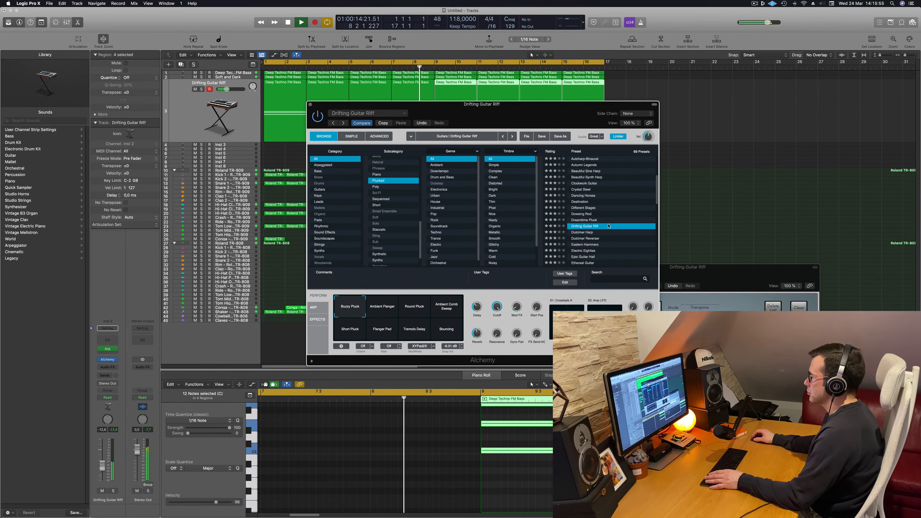
click(586, 232)
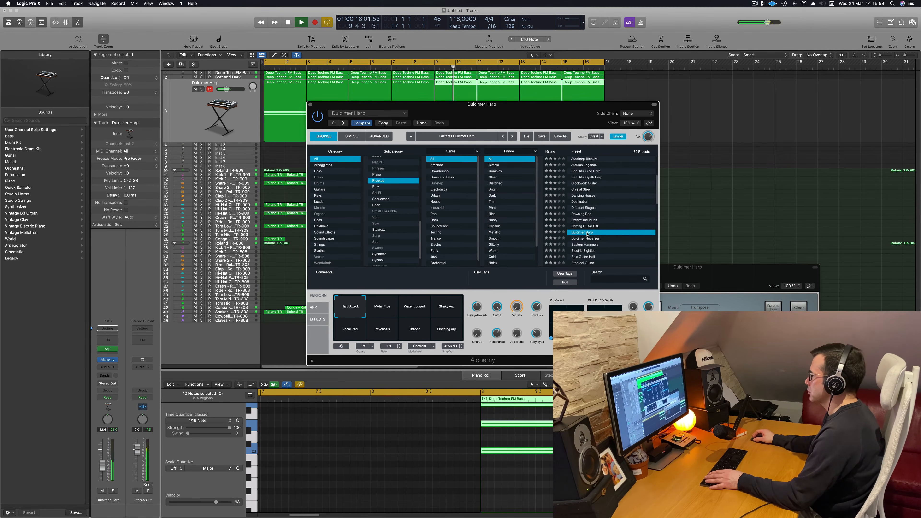
Load the Eastern Hammers preset and audition its Modulated and Long variations while adjusting the track's volume
scroll(603, 223, down, 2)
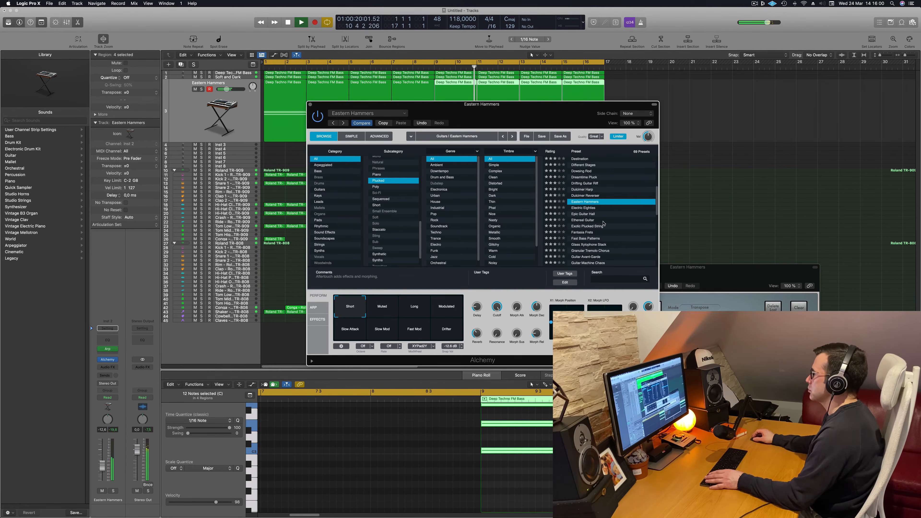
key(Return)
click(445, 308)
click(415, 307)
click(446, 308)
key(space)
key(space)
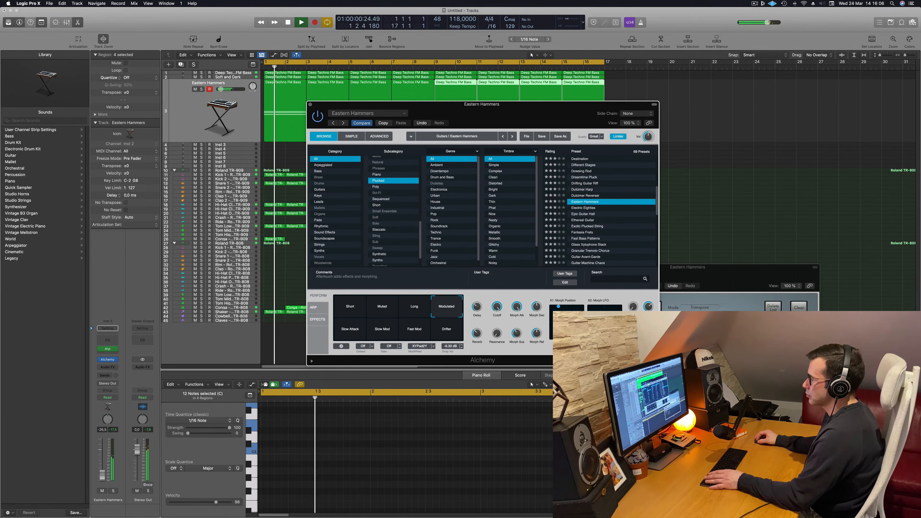
drag(102, 466, 105, 475)
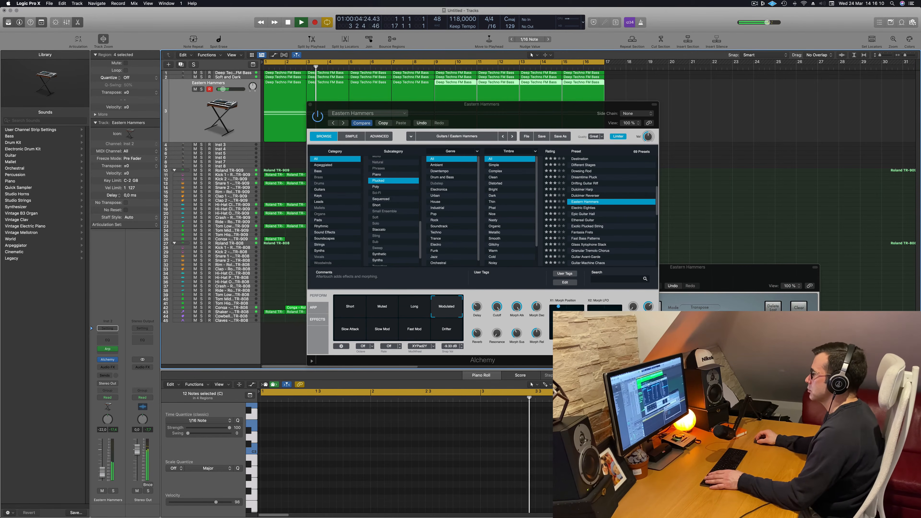
Audition the Slow Attack and Slow Mod variations and raise the Eastern Hammers track's volume to about -7.8 dB
click(349, 333)
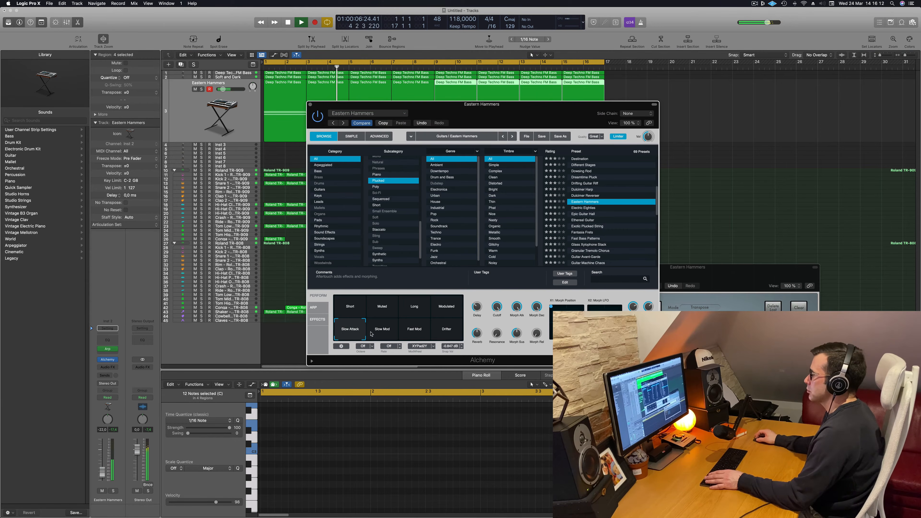
key(space)
key(space)
drag(100, 471, 100, 468)
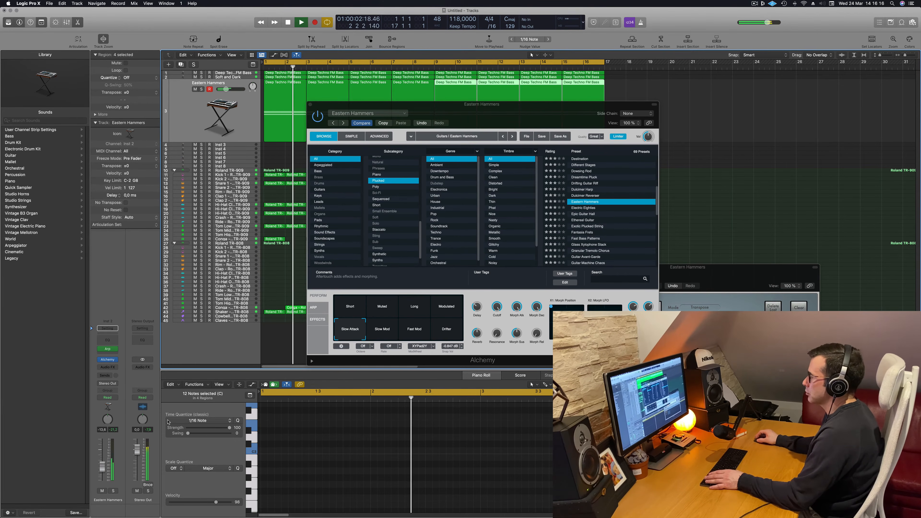
click(386, 332)
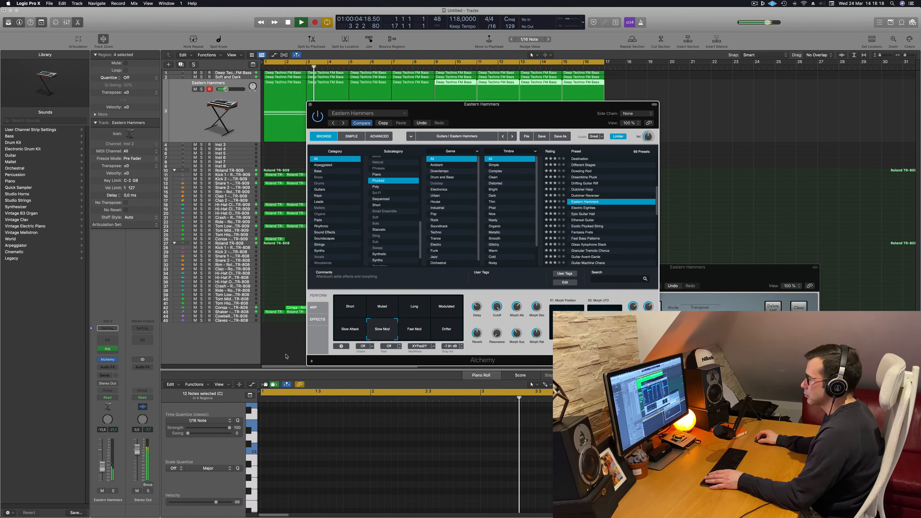
drag(101, 463, 102, 461)
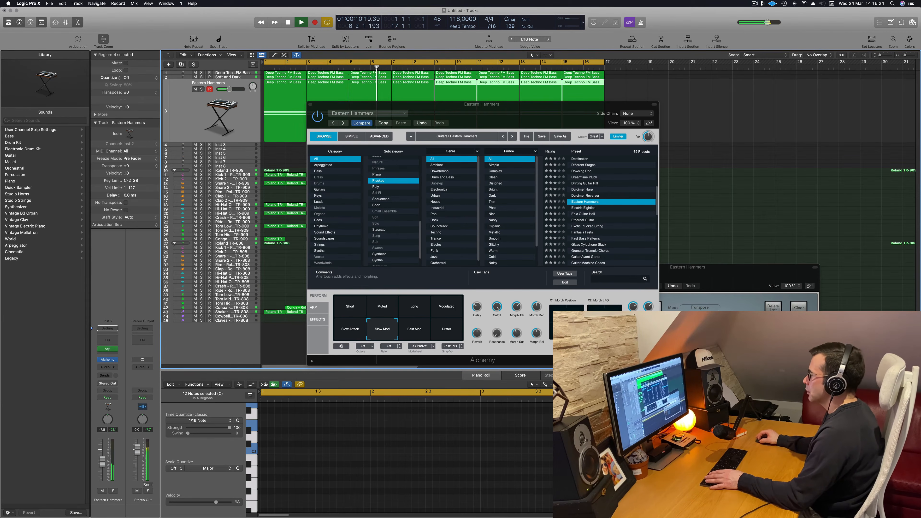
Compare the Drifter and Fast Mod variations and settle on Slow Mod for Eastern Hammers
drag(521, 113, 476, 113)
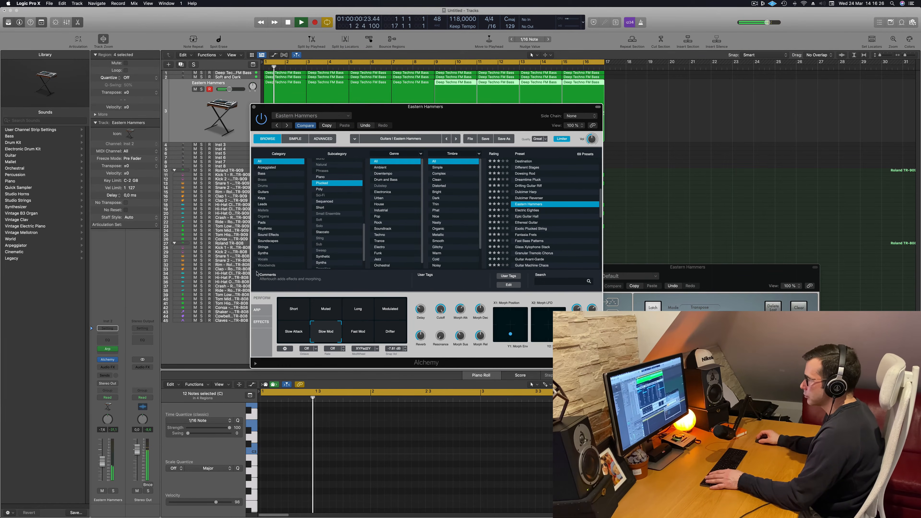
click(385, 335)
click(357, 335)
click(326, 334)
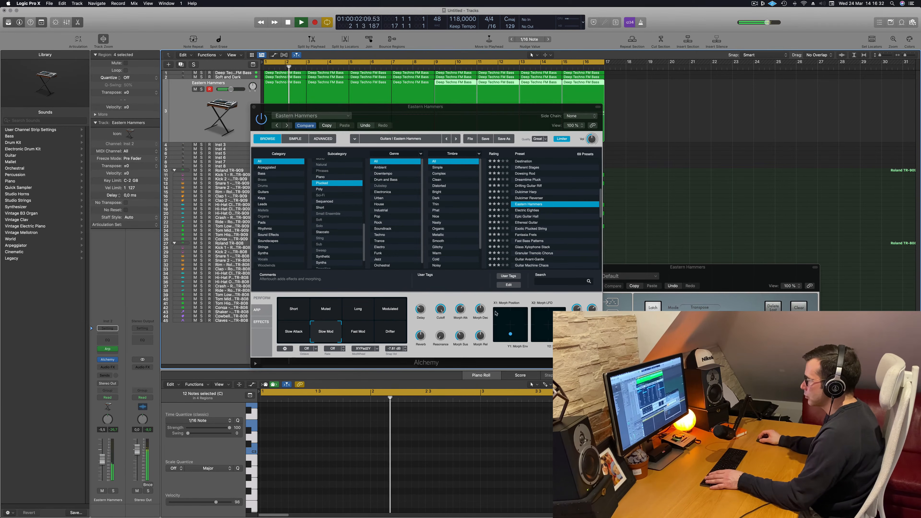
Set the Eastern Hammers Cutoff to about 43.2 % and raise the track's volume a little further
drag(439, 312, 440, 323)
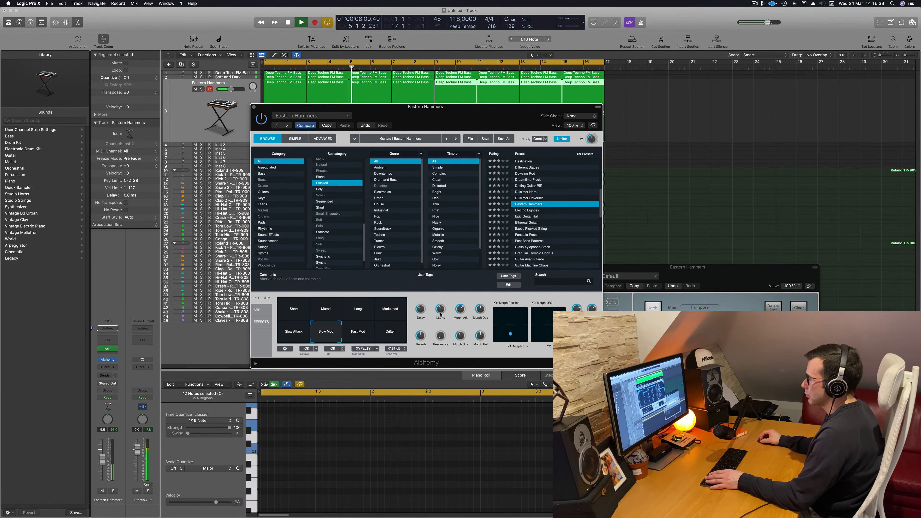
click(104, 457)
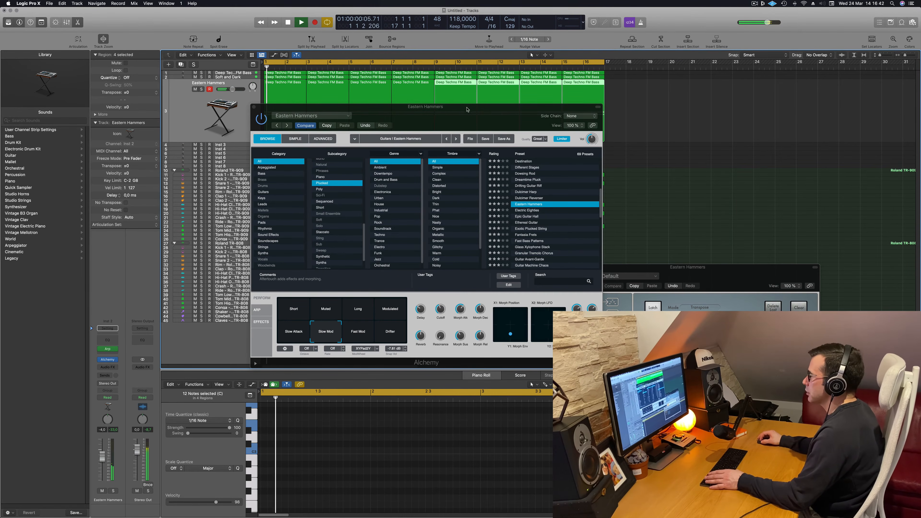
drag(467, 110, 675, 119)
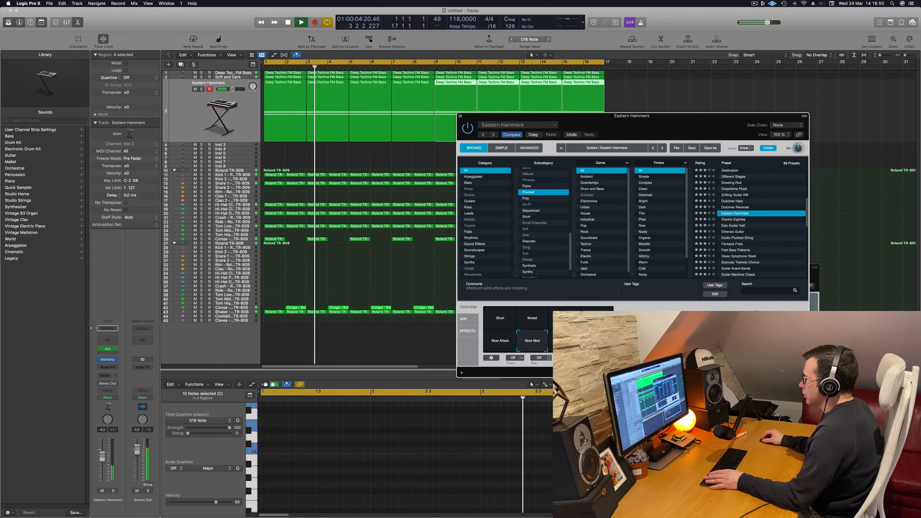
key(Return)
drag(102, 457, 101, 454)
Add a send from the Eastern Hammers track to Bus 6 (Aux 7) and raise its send level
click(108, 376)
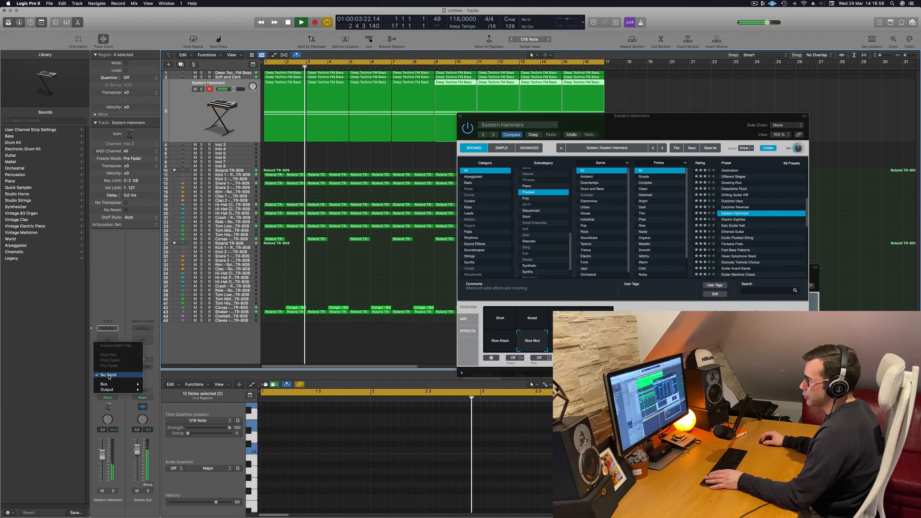
mouse_move(116, 383)
click(167, 332)
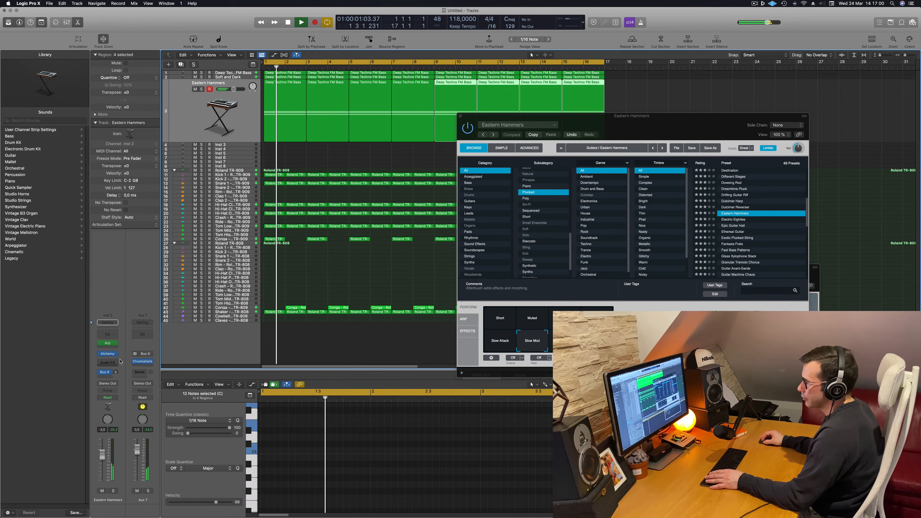
drag(115, 372, 116, 374)
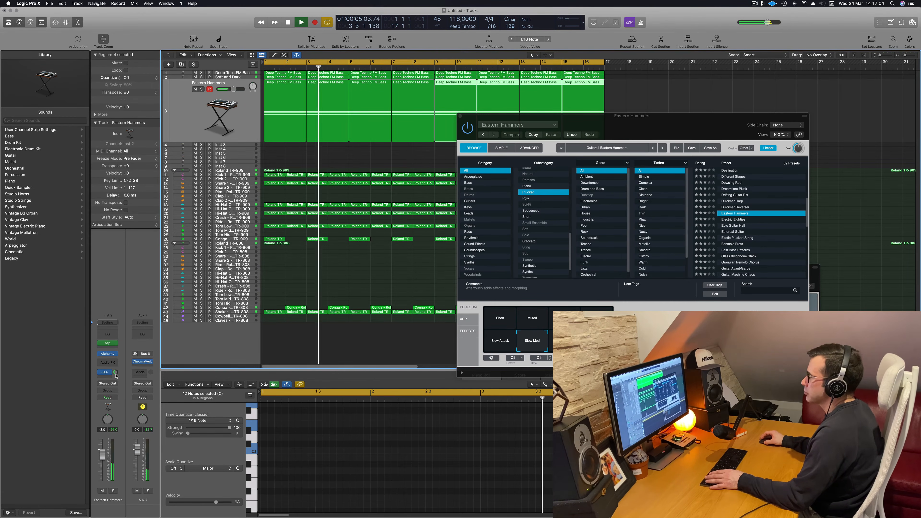
Insert a Compressor on the Eastern Hammers track with Kick 1 - Roland TR-909 (Inst 9) as its side chain
click(112, 361)
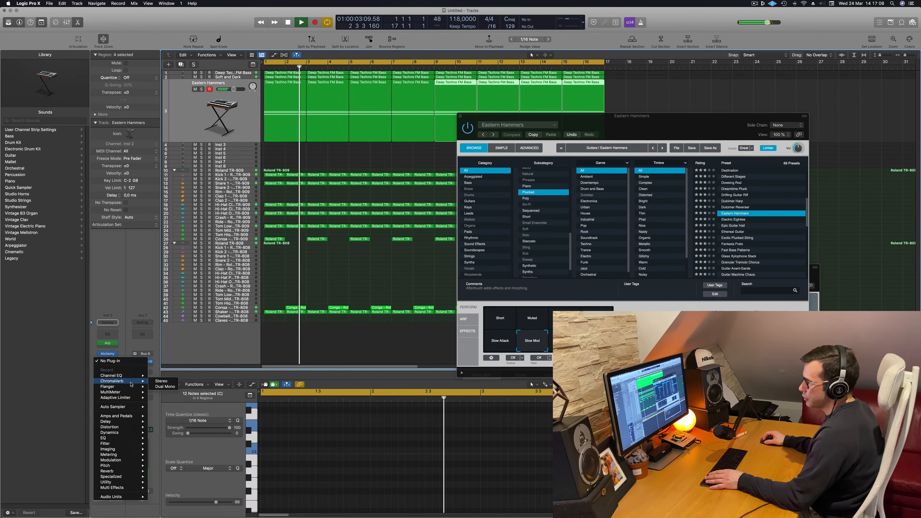
mouse_move(139, 433)
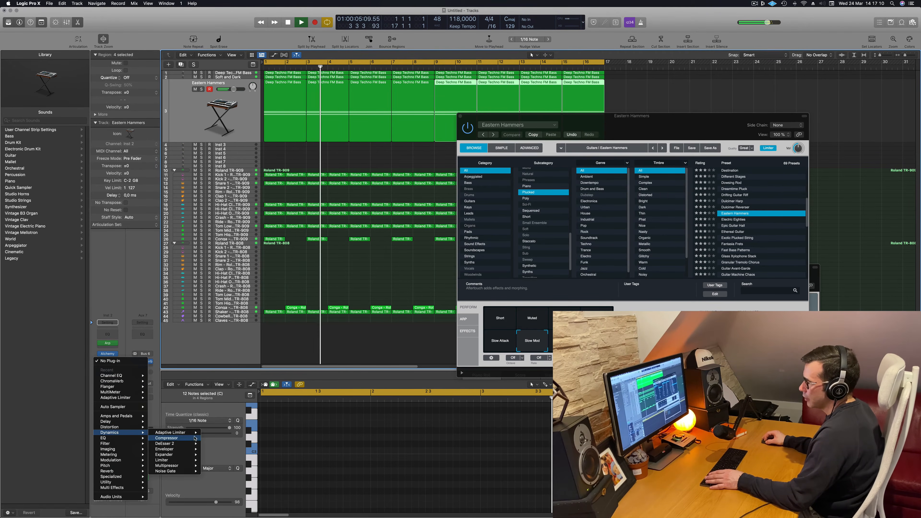
click(214, 438)
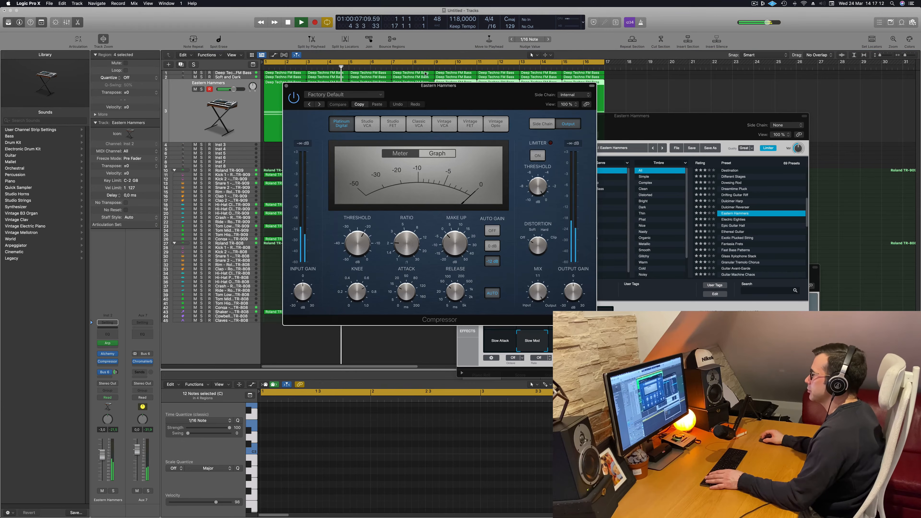
click(575, 94)
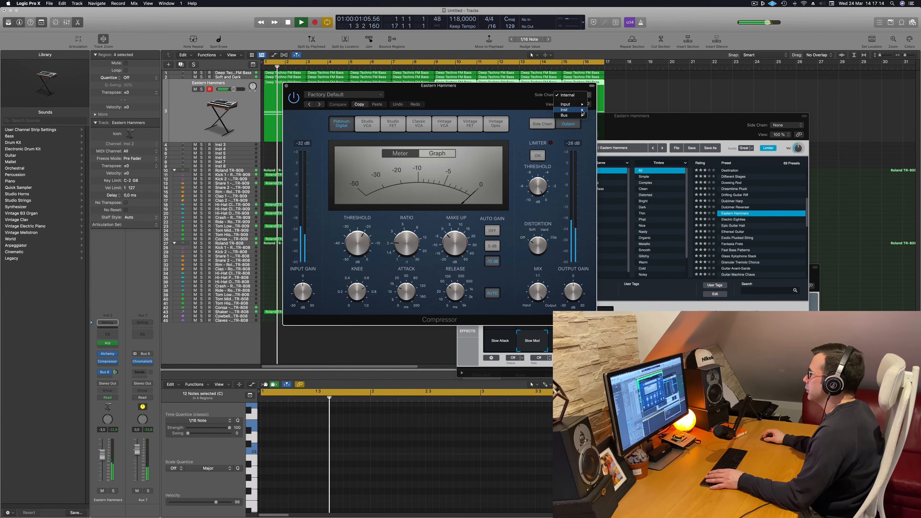
mouse_move(581, 111)
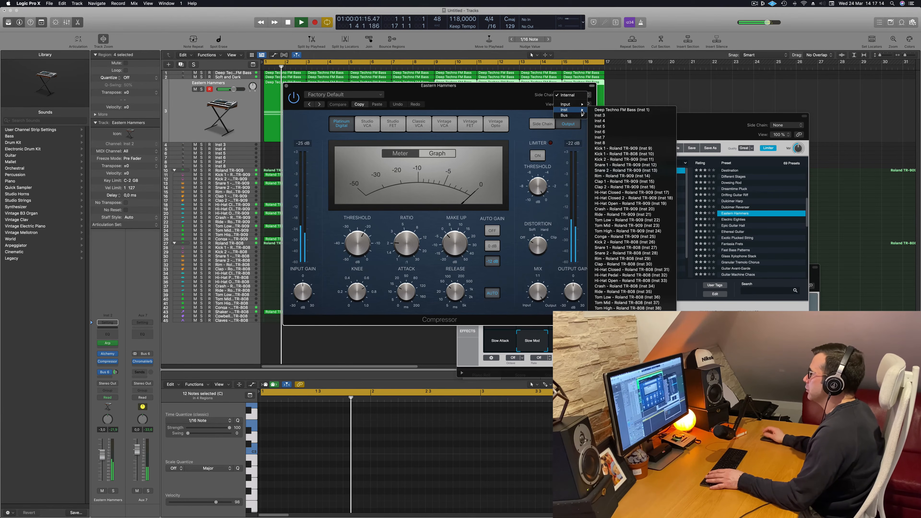
click(634, 148)
Adjust the Compressor's threshold for the kick ducking, check it in playback and close the plug-in window
drag(445, 278, 474, 310)
drag(523, 294, 523, 309)
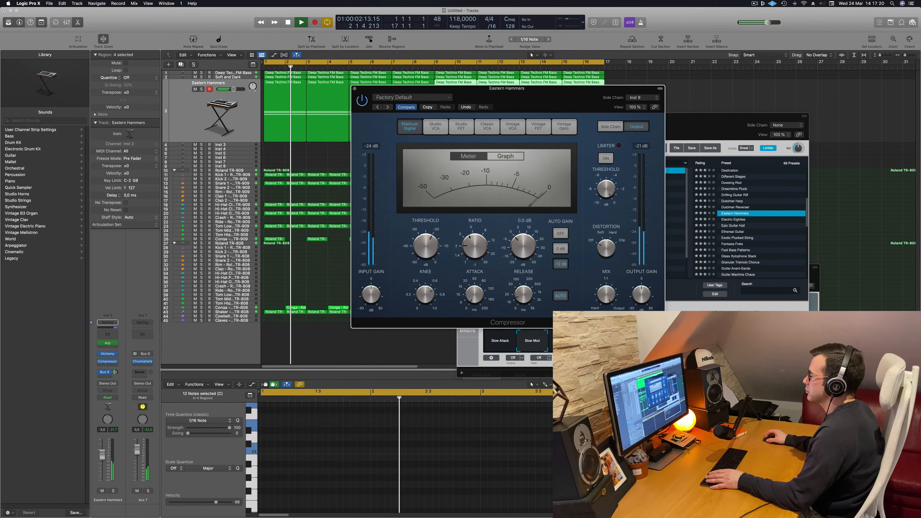
mouse_move(438, 241)
mouse_down()
mouse_move(434, 235)
mouse_move(429, 246)
mouse_up()
key(space)
key(space)
click(354, 89)
key(space)
key(space)
Set the Eastern Hammers volume to about -4.8 dB and add a second send to Bus 8 (Aux 8) with a raised level
click(195, 134)
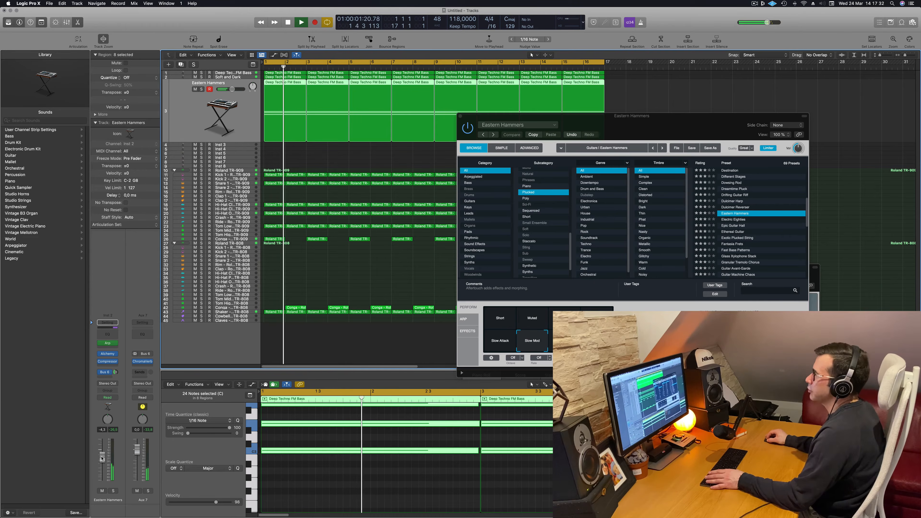
drag(102, 458, 102, 460)
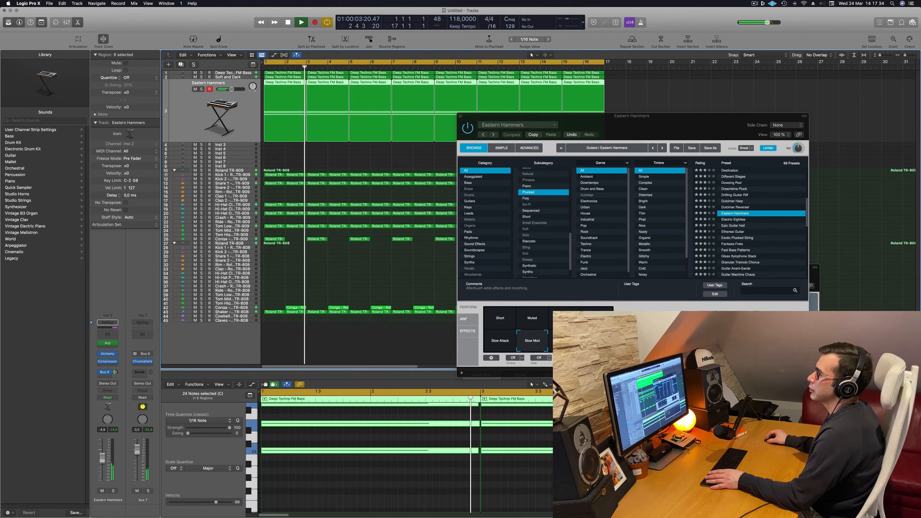
click(106, 372)
mouse_move(120, 385)
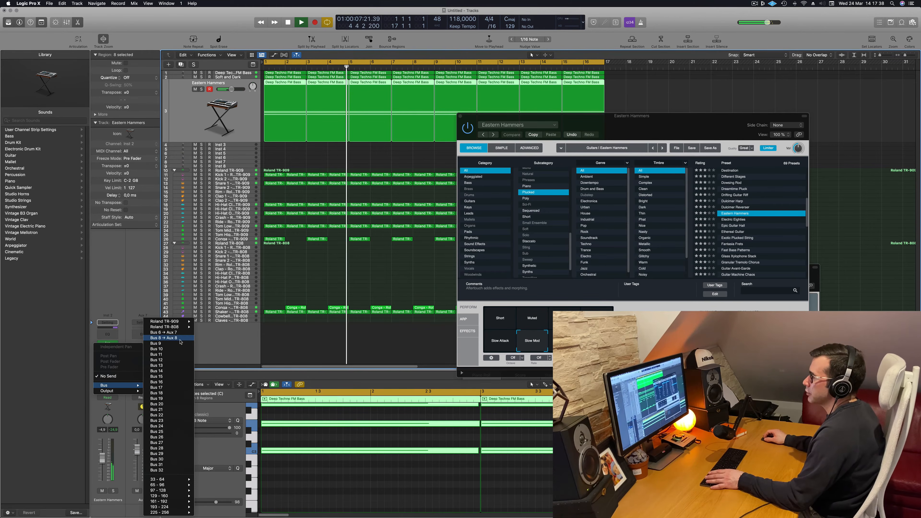
click(180, 339)
key(Return)
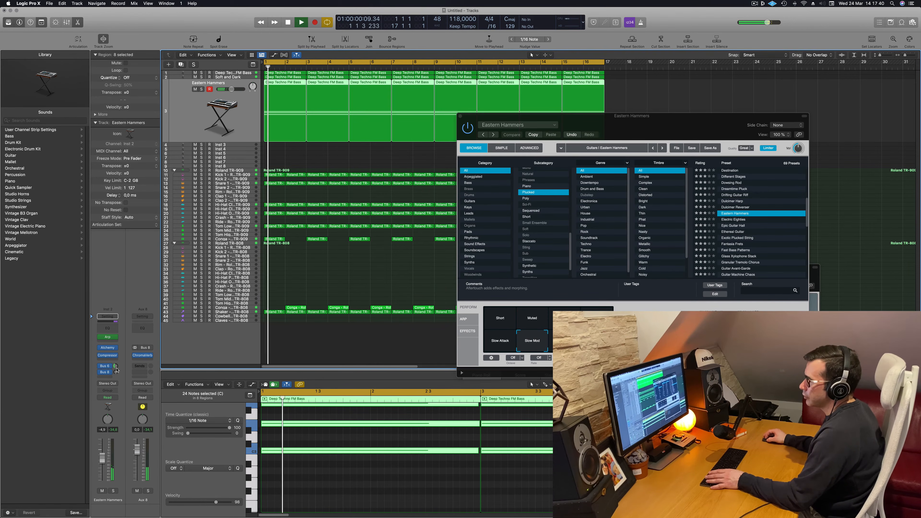
mouse_move(116, 372)
mouse_down()
mouse_move(116, 363)
mouse_move(116, 373)
mouse_up()
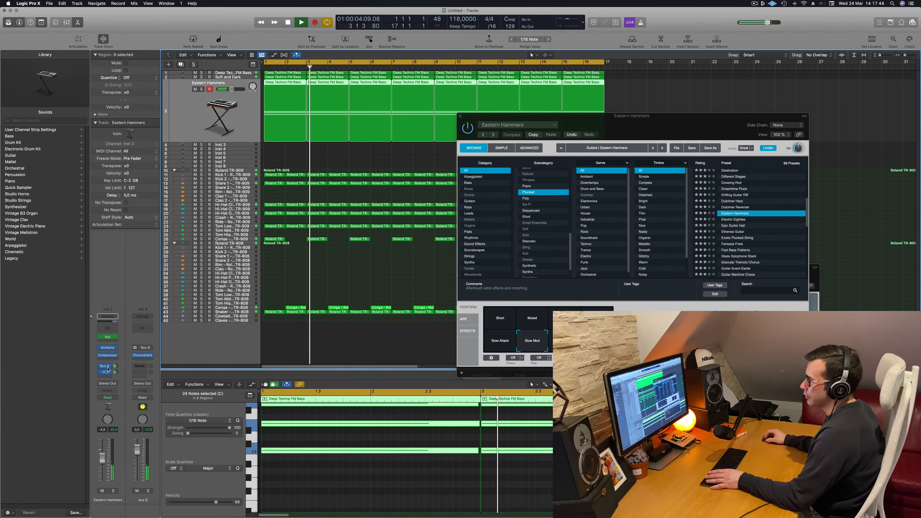
Close the Alchemy window, replay from the start and lower the Eastern Hammers volume to about -6.3 dB
click(113, 491)
key(s)
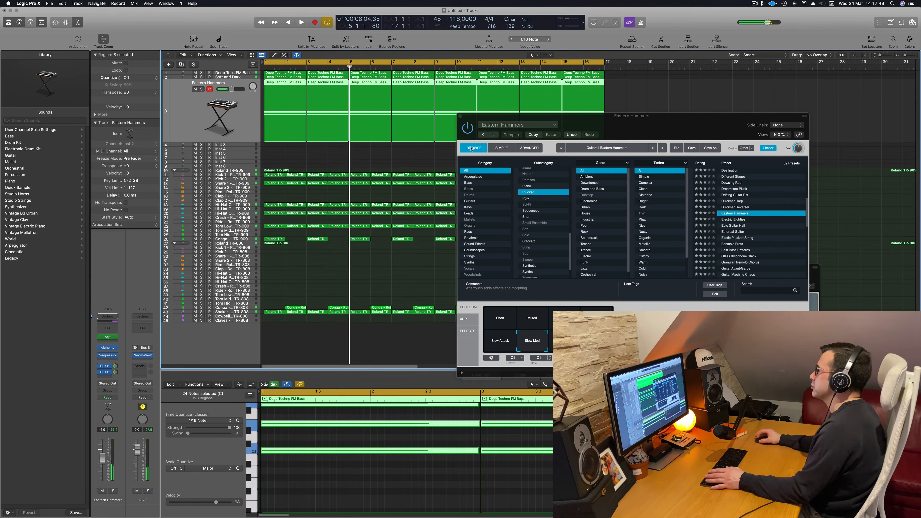
drag(468, 120, 368, 134)
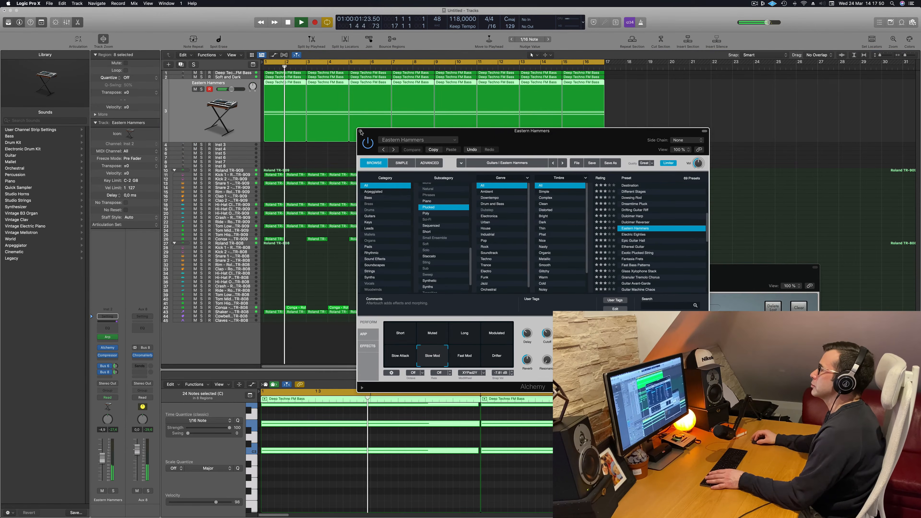
click(359, 130)
key(Return)
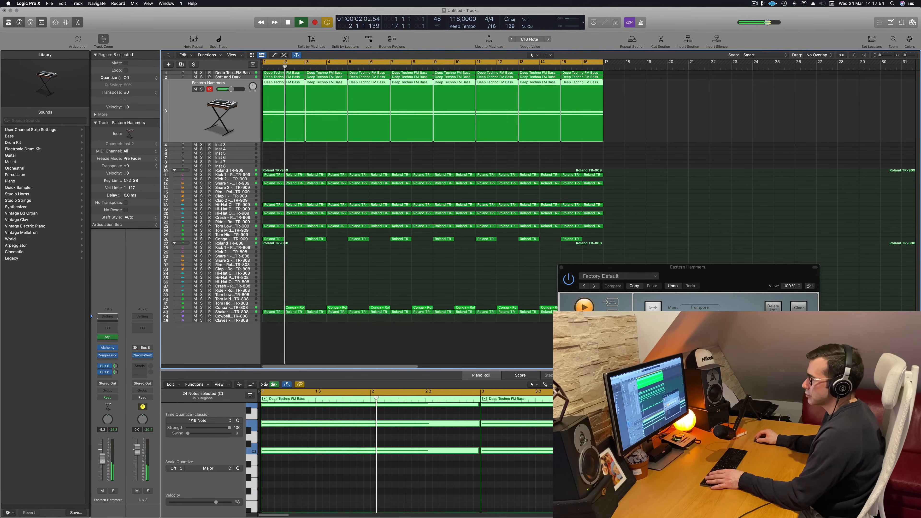
mouse_move(103, 461)
mouse_down()
mouse_move(103, 485)
mouse_move(104, 460)
mouse_up()
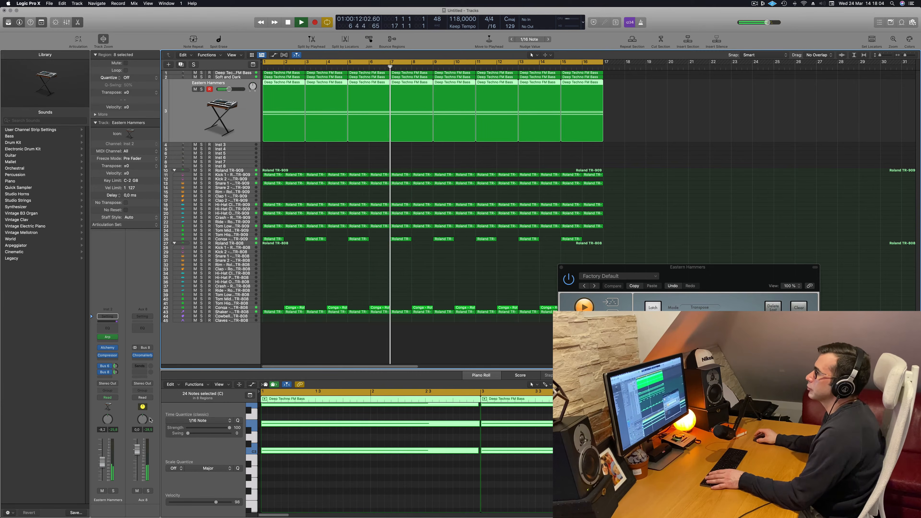
Replay the arrangement, select the Inst 3 track and add a send to Bus 9 on it
key(Return)
key(Down)
key(space)
key(space)
click(105, 375)
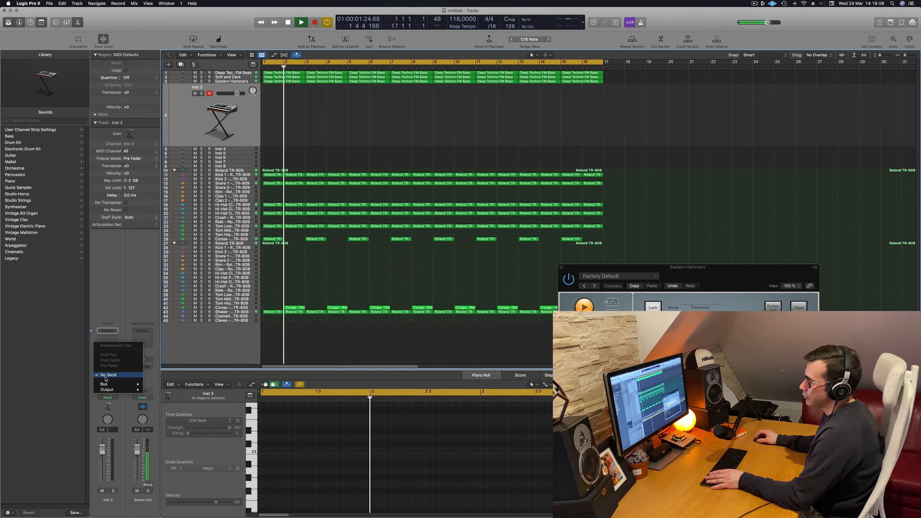
mouse_move(109, 384)
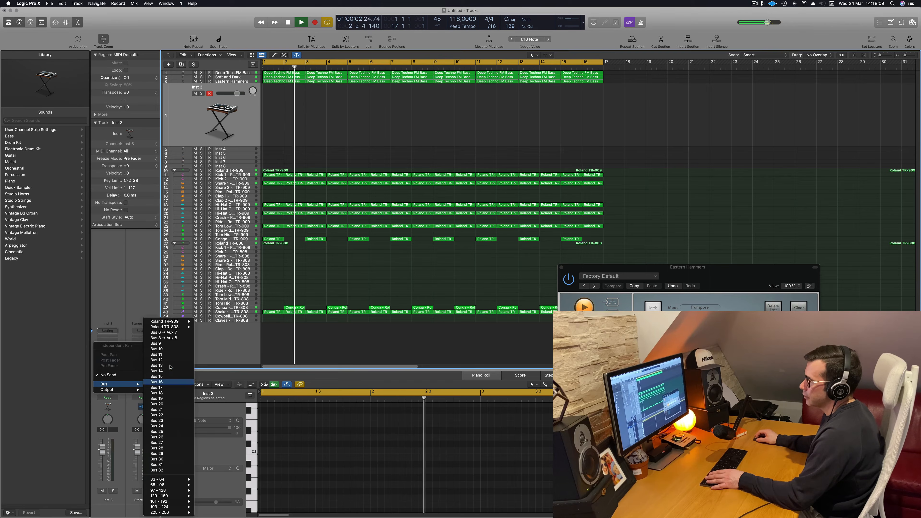
click(165, 343)
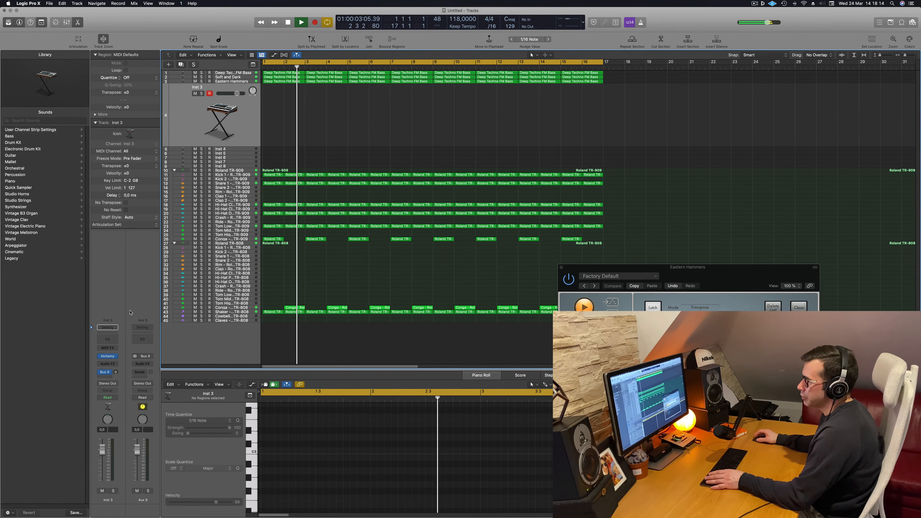
Insert a SilverVerb on the Bus 9 aux, load its grandiose preset and close the plug-in window
click(142, 364)
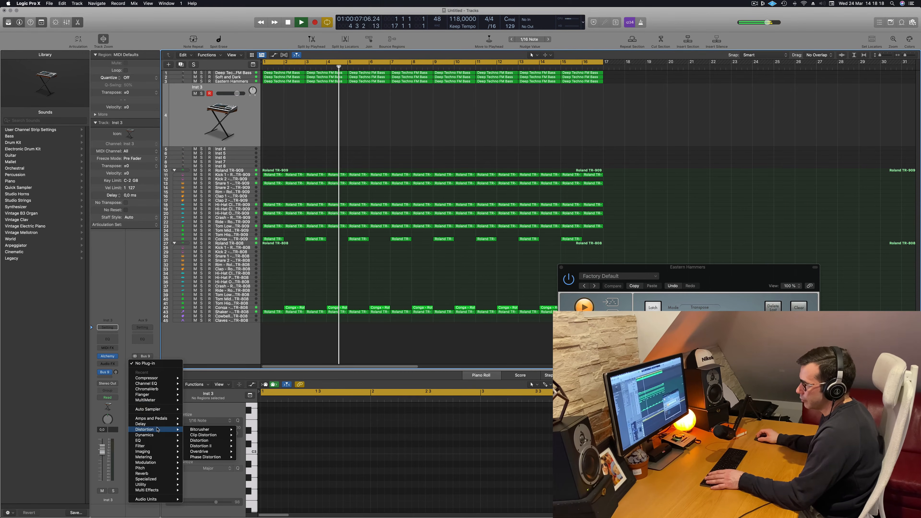
mouse_move(156, 473)
mouse_move(210, 485)
click(247, 485)
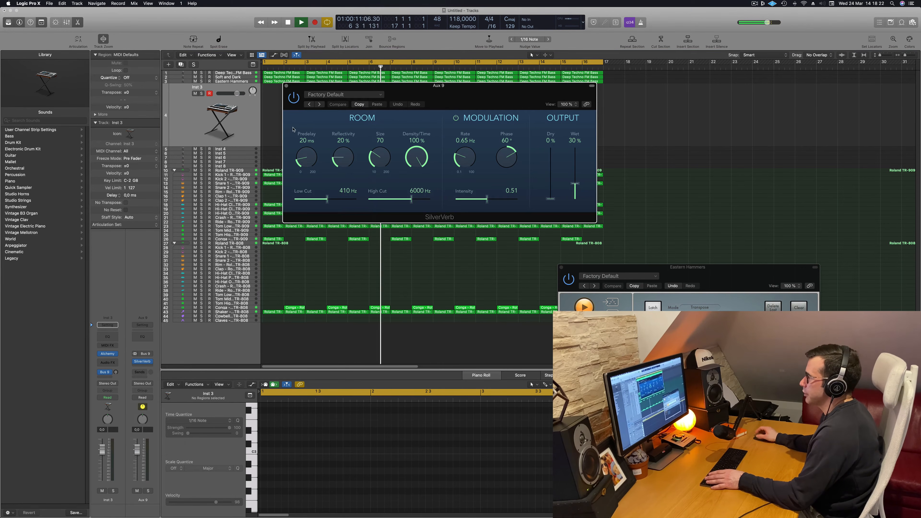
drag(476, 100, 437, 122)
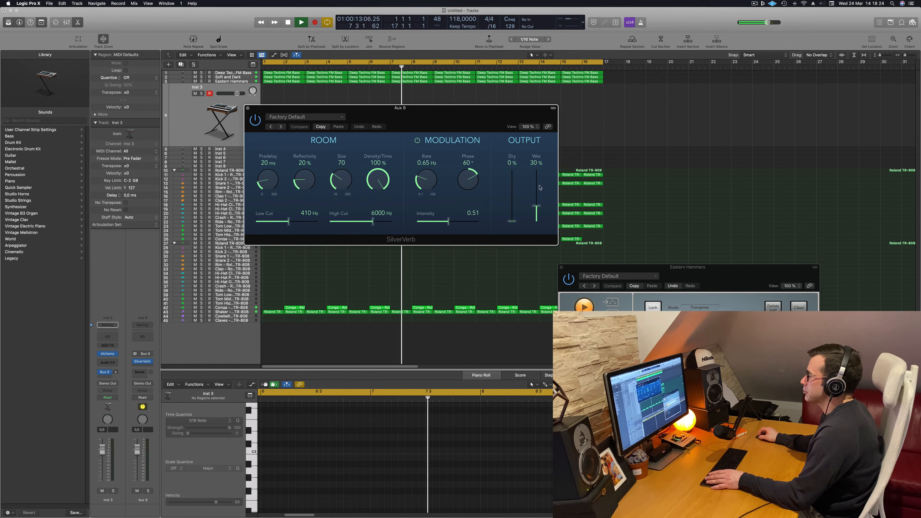
click(307, 118)
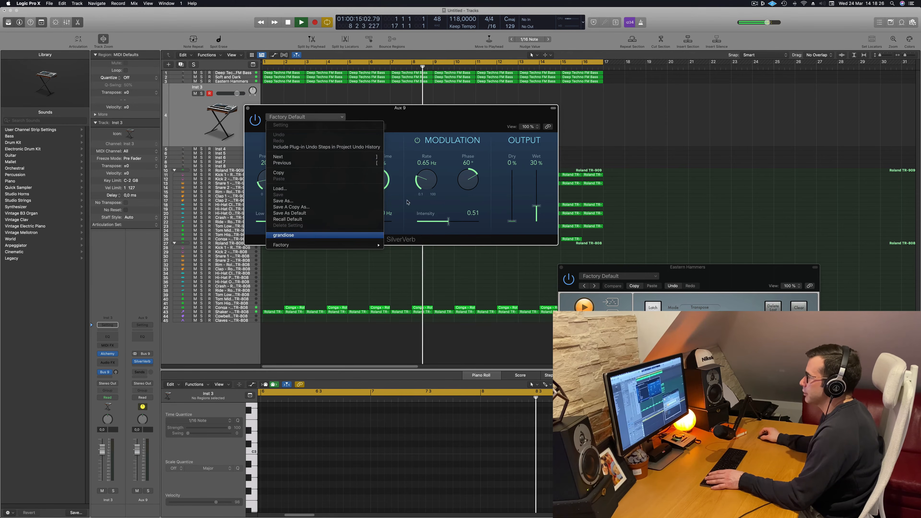
click(290, 232)
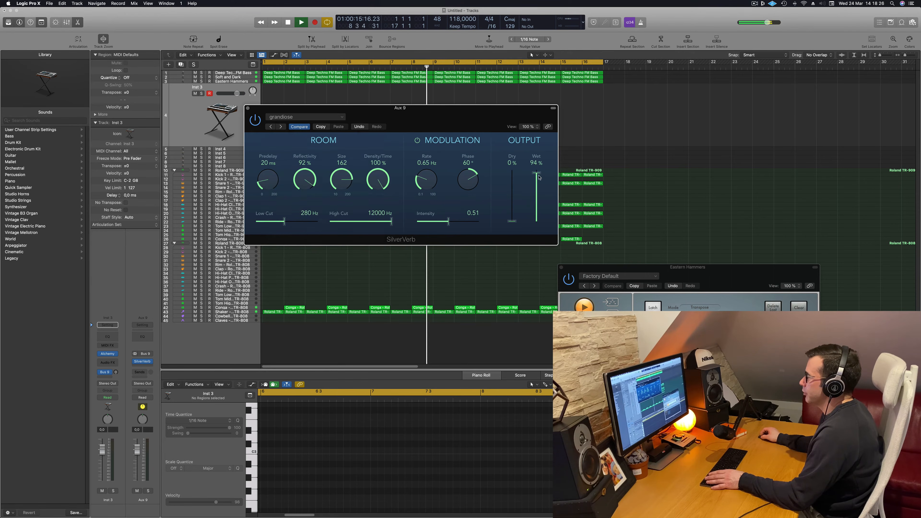
click(248, 107)
Lower the Inst 3 volume and raise its Bus 9 send level
drag(102, 450, 102, 461)
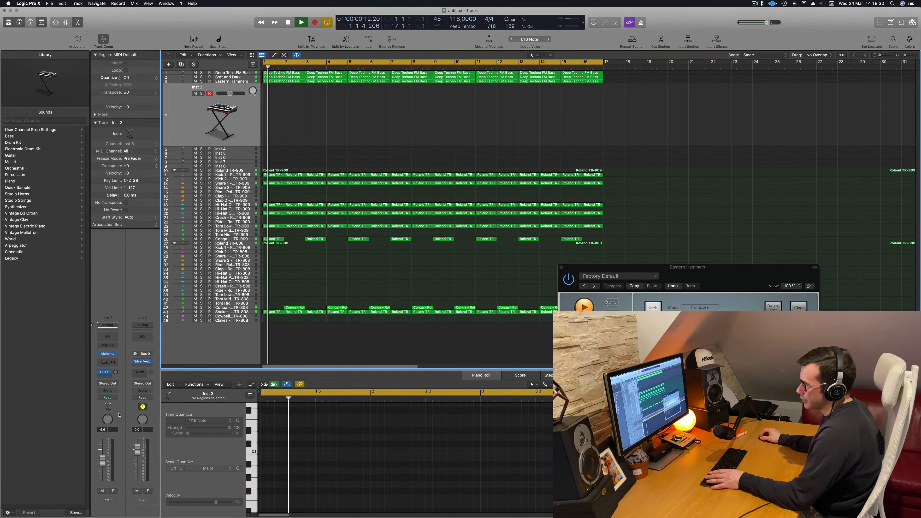
drag(116, 372, 119, 342)
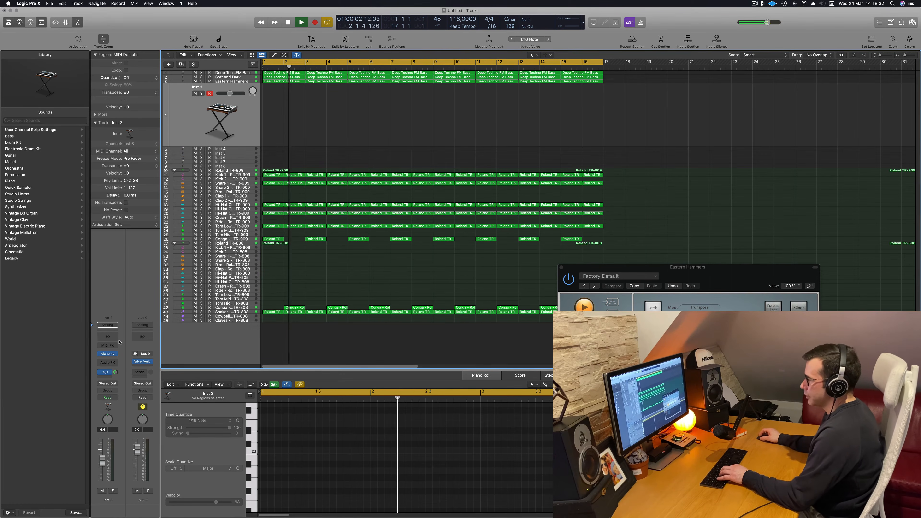
Show the Musical Typing keyboard for Inst 3, hide the browser and play test notes over the running arrangement
key(f)
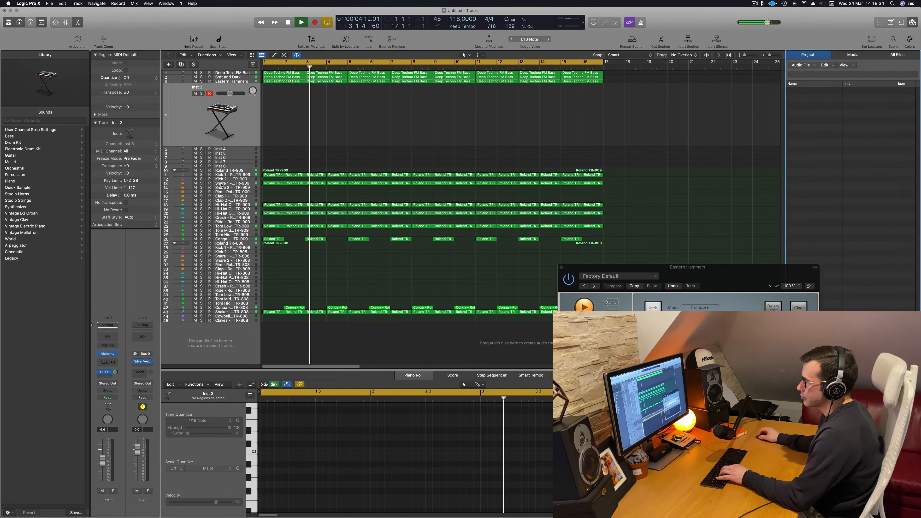
click(244, 109)
key(h)
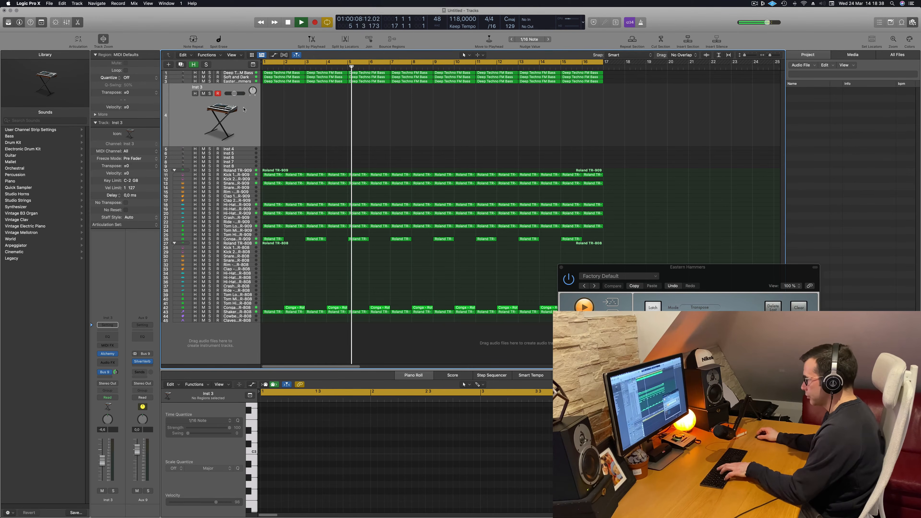
key(super+k)
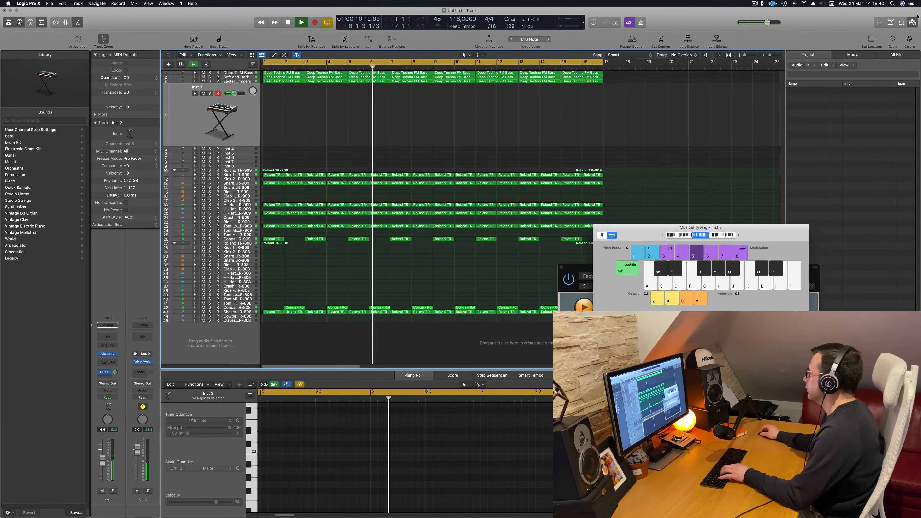
key(f)
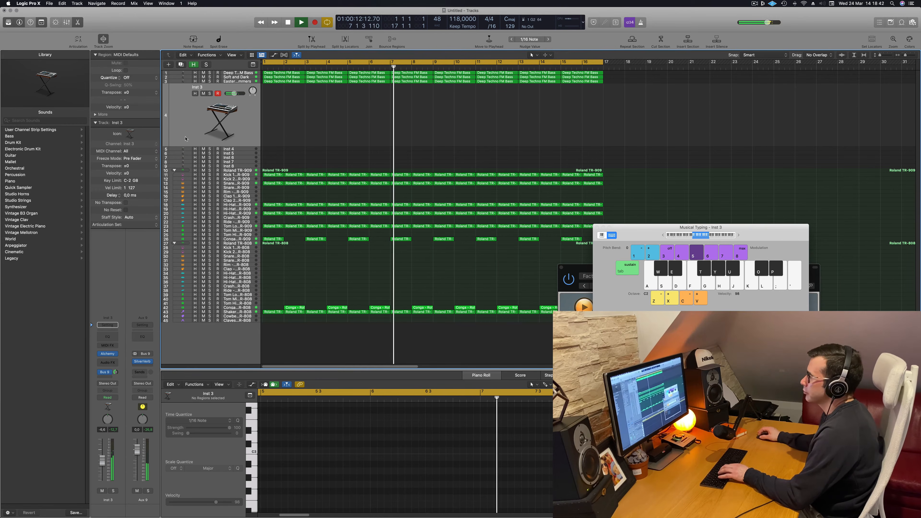
key(j)
key(l)
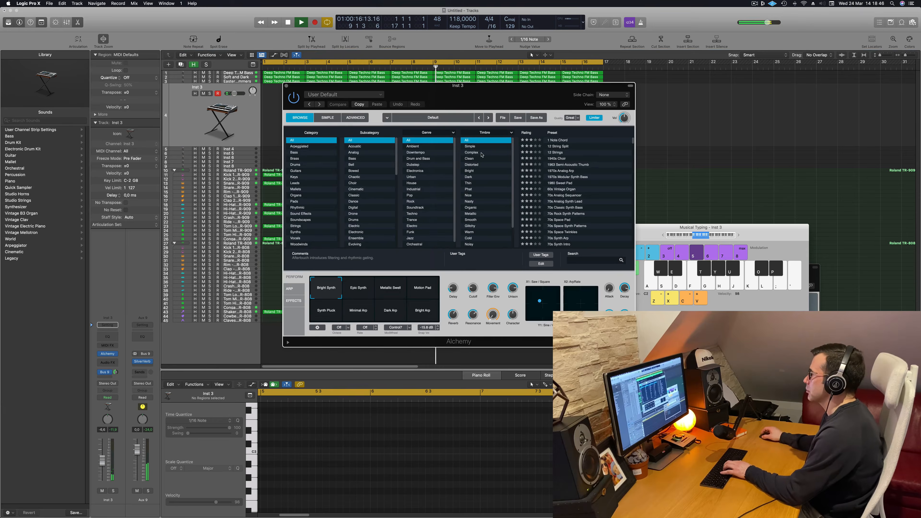
Audition Epic Synth, Metallic Swell and Motion Pad in Inst 3's Alchemy and switch to Synth Pluck
drag(503, 104, 517, 111)
click(360, 310)
click(374, 298)
click(412, 298)
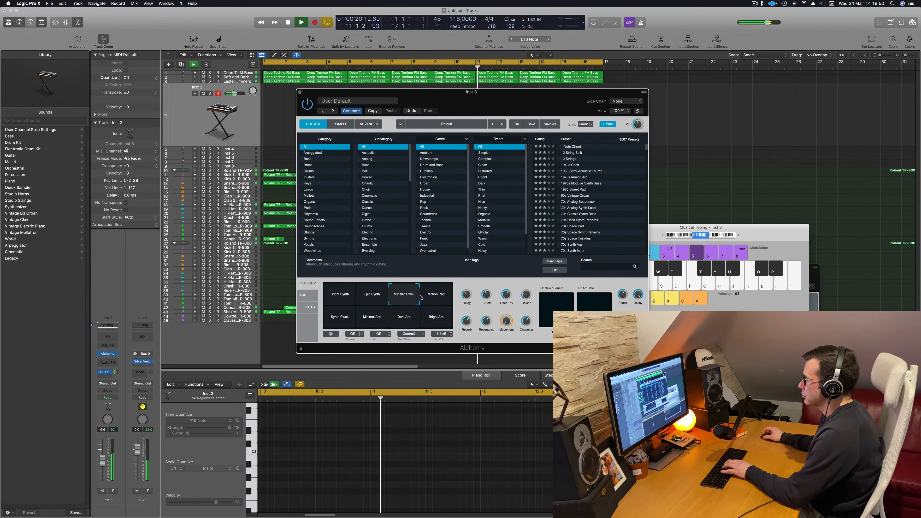
click(435, 297)
click(334, 318)
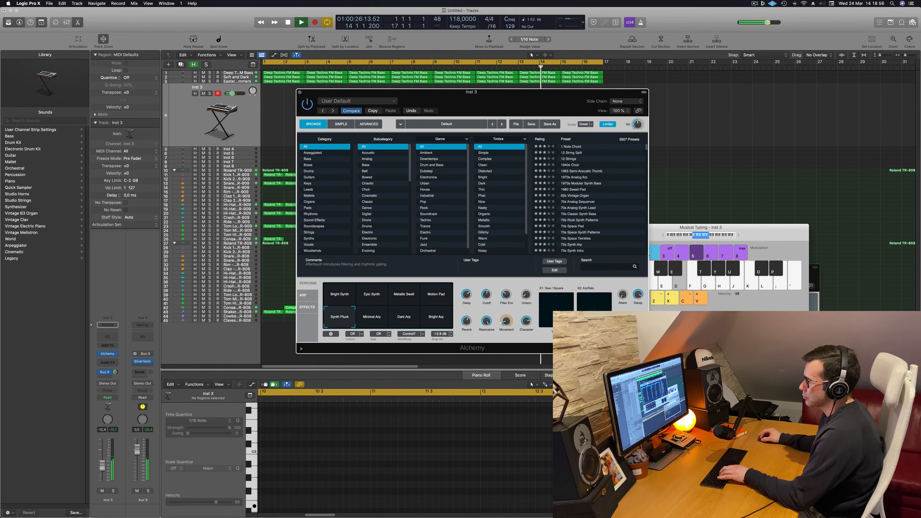
Raise the Inst 3 volume while playing test notes with the Synth Pluck sound
drag(102, 469, 102, 467)
key(f)
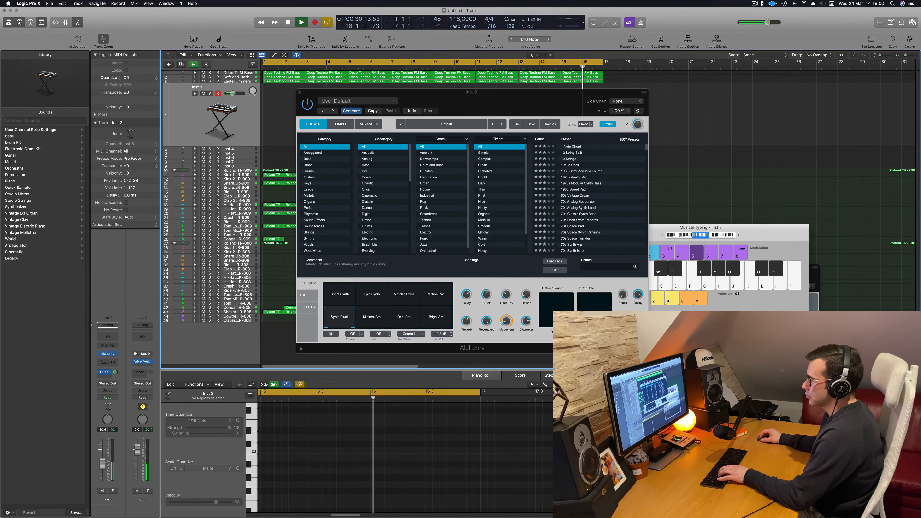
key(g)
key(s)
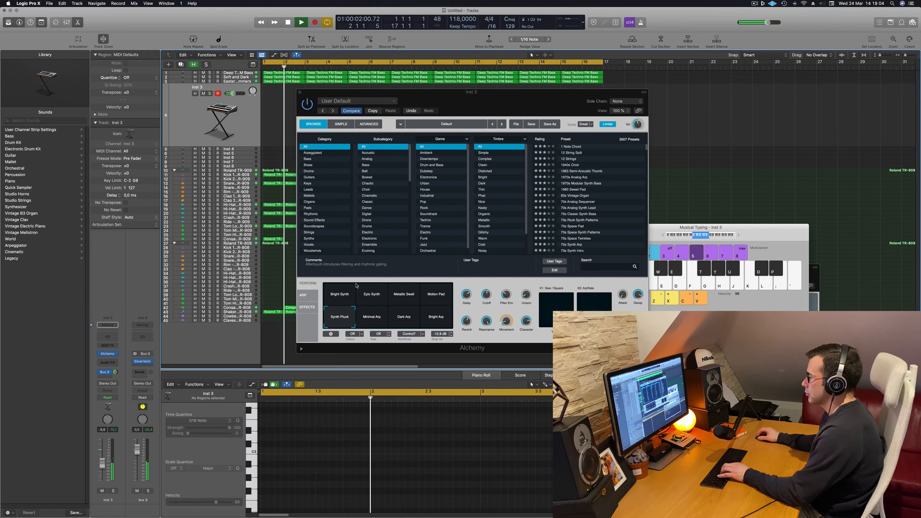
key(k)
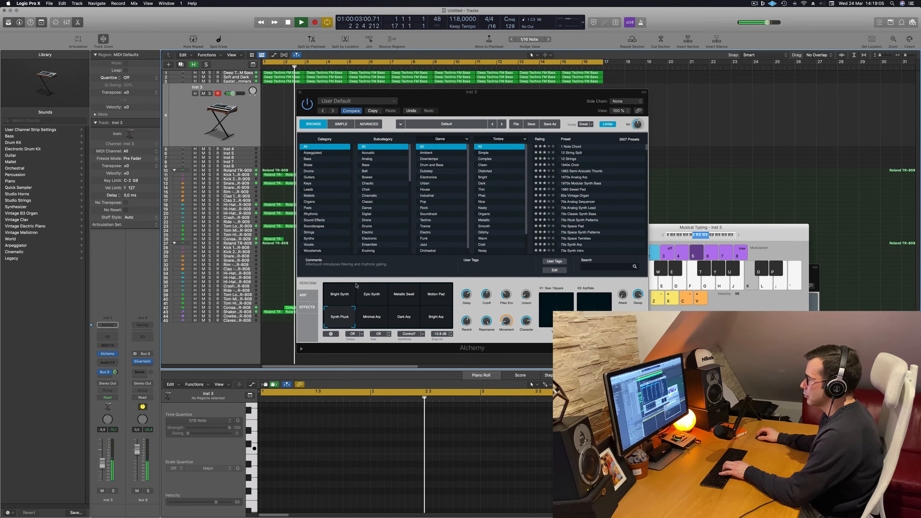
Audition Minimal Arp, Dark Arp and Bright Arp, return to Synth Pluck and play more test notes
click(375, 321)
key(h)
click(406, 318)
click(432, 315)
key(j)
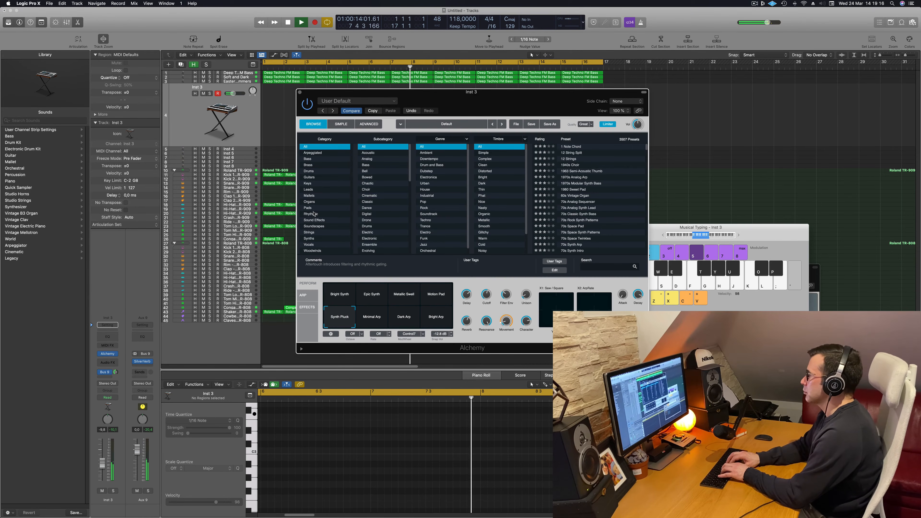
key(semicolon)
key(g)
key(h)
key(j)
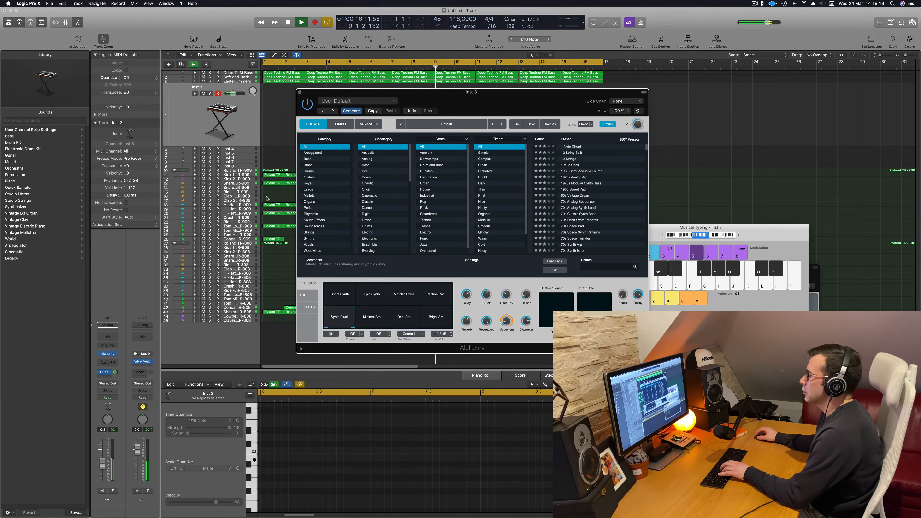
Load Aqua Mallet from the Mallets category, try it with notes and raise the track volume to about -4.1 dB
click(315, 190)
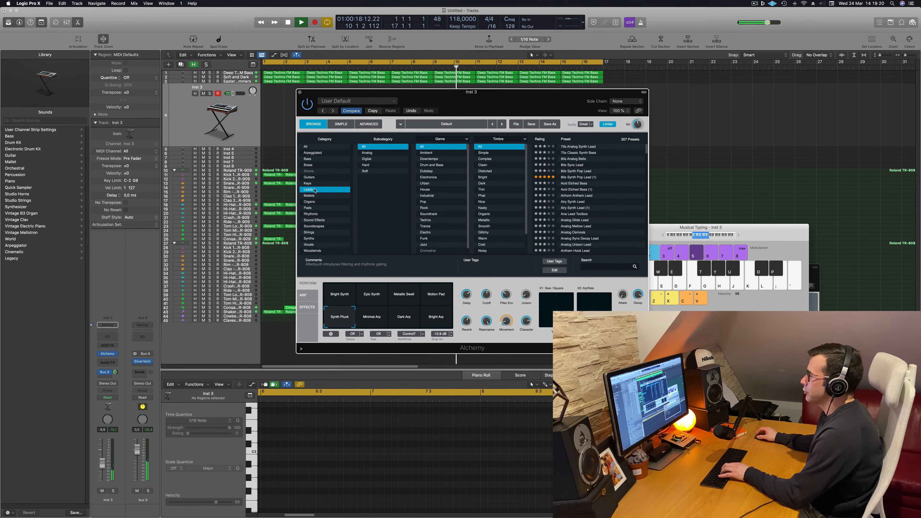
click(301, 196)
click(571, 165)
key(g)
key(g)
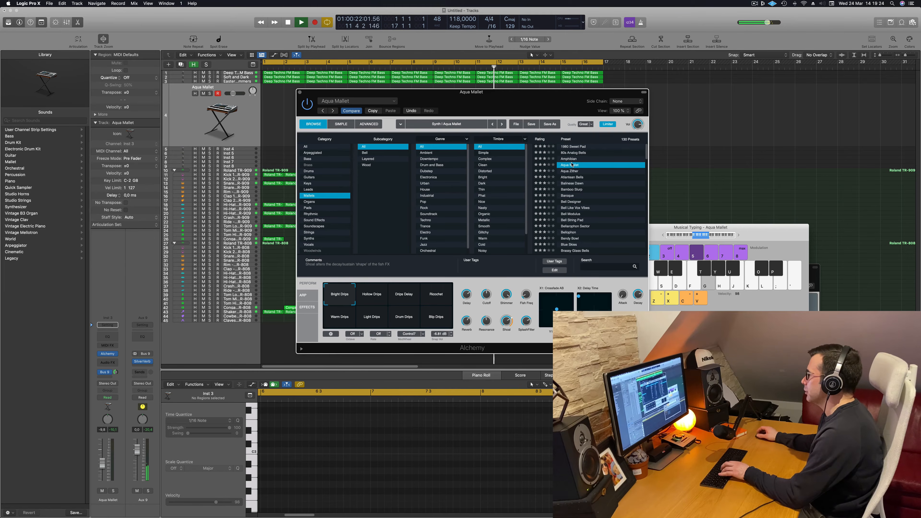
key(j)
key(j)
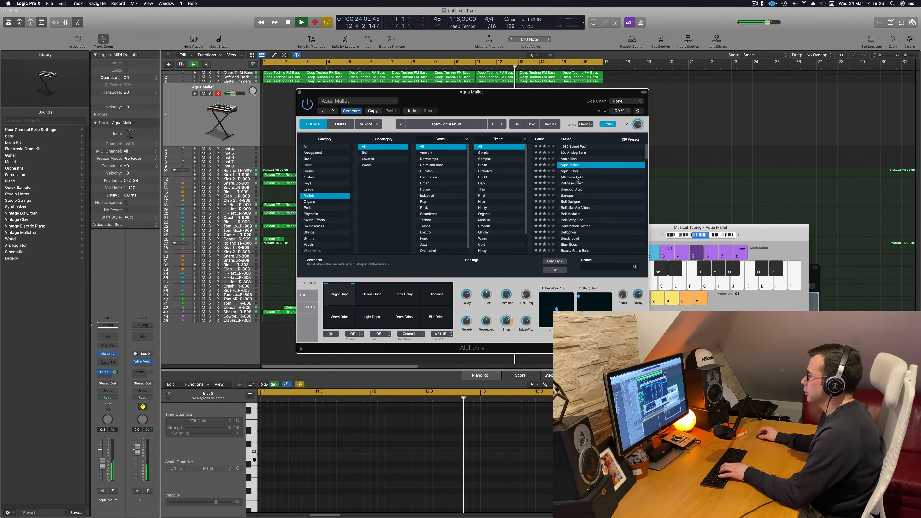
drag(101, 462, 101, 457)
key(k)
key(l)
Load the Baroque mallet preset and audition it by playing a melody over the arrangement
click(571, 196)
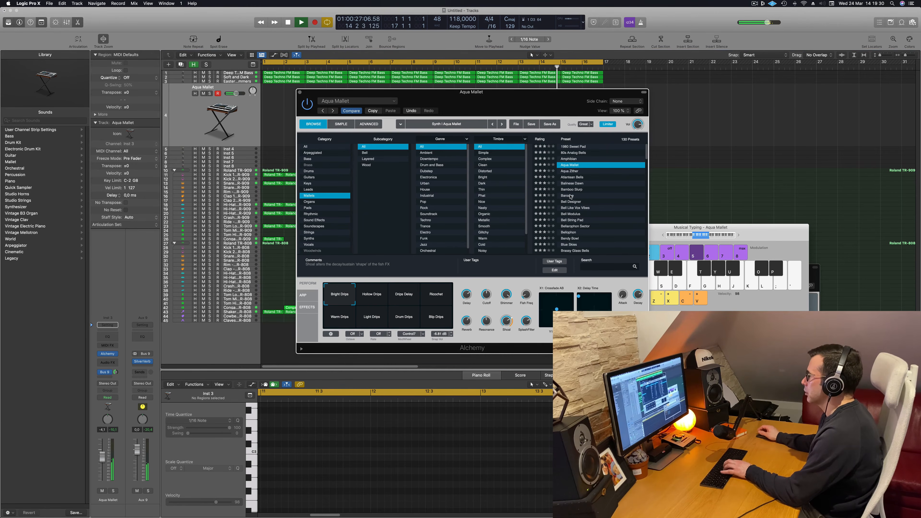
click(570, 197)
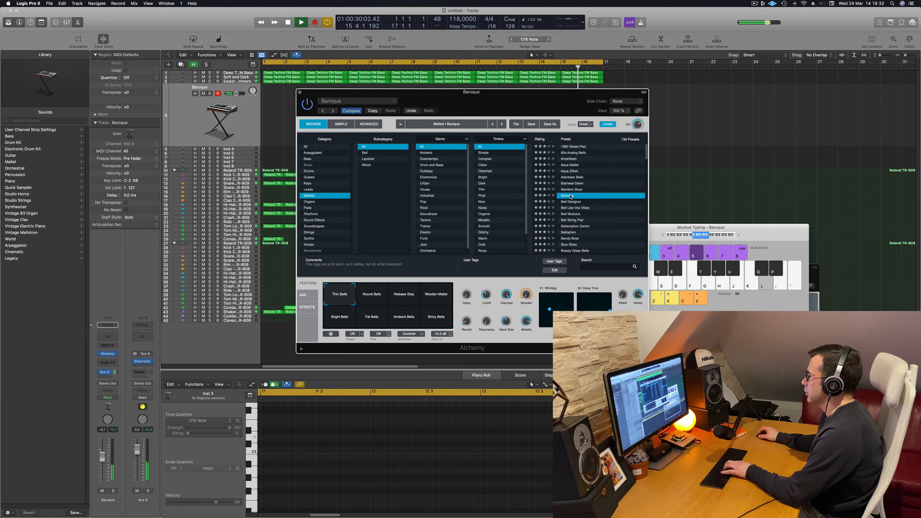
key(s)
key(d)
key(h)
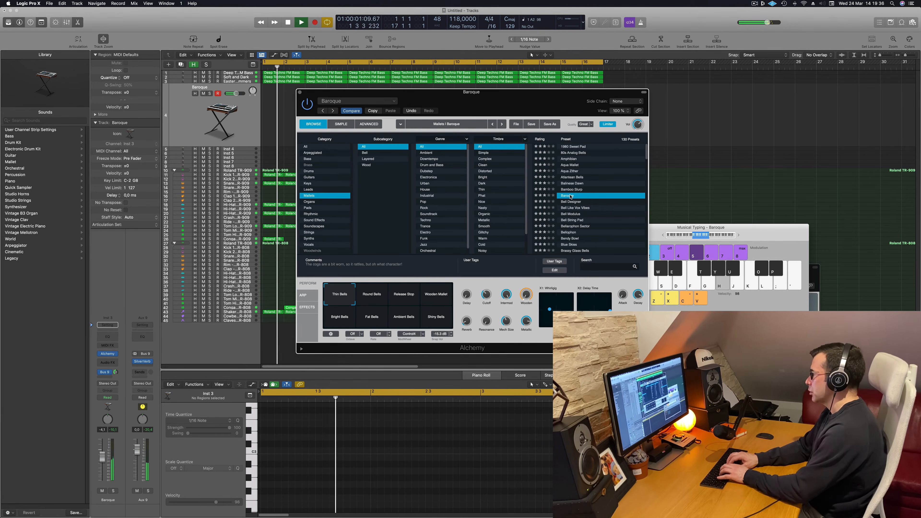
key(f)
key(g)
key(h)
key(semicolon)
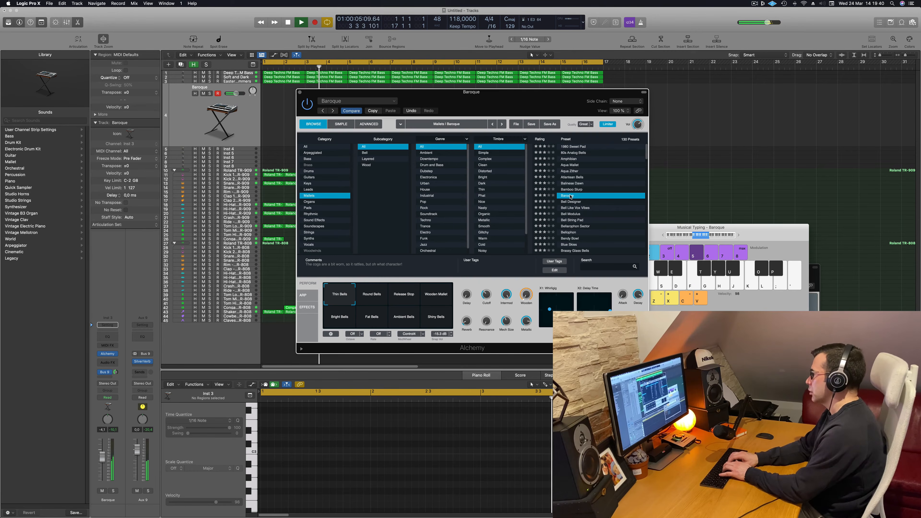
key(semicolon)
key(j)
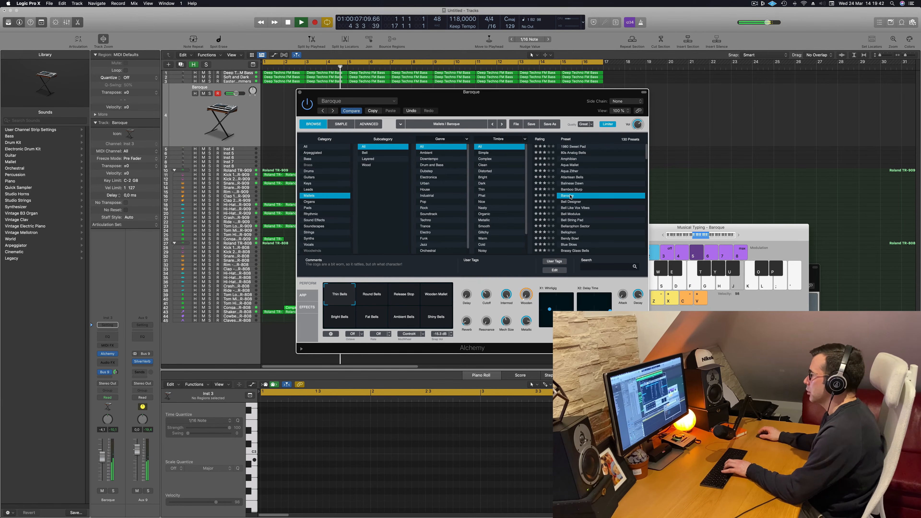
key(k)
Audition the Bendy Bowl and Bellophon mallet presets with a few test notes
scroll(573, 227, down, 2)
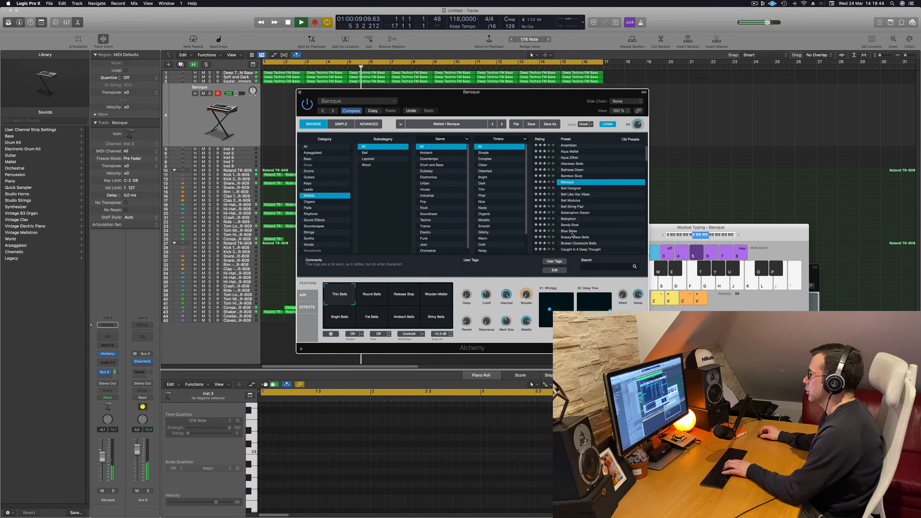
click(573, 227)
key(j)
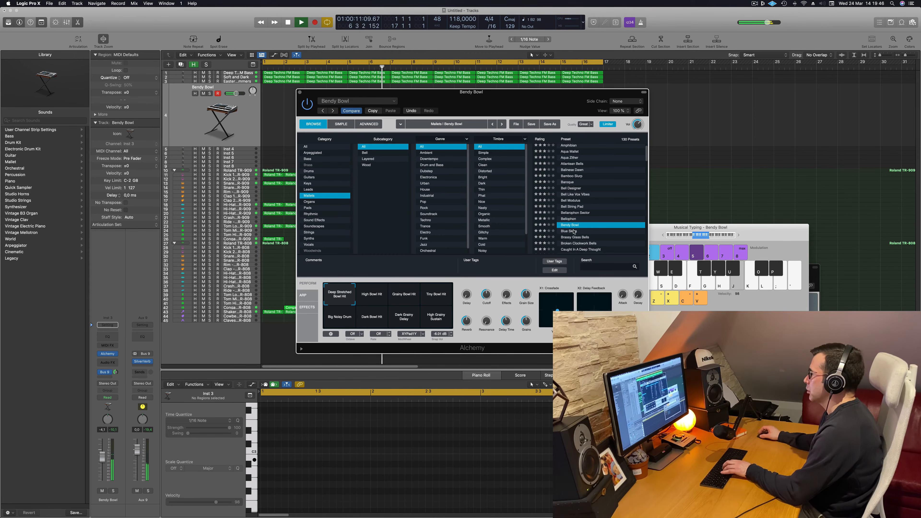
click(570, 219)
key(j)
key(k)
Load the Brassy Glass Bells preset and play test notes with it
click(576, 237)
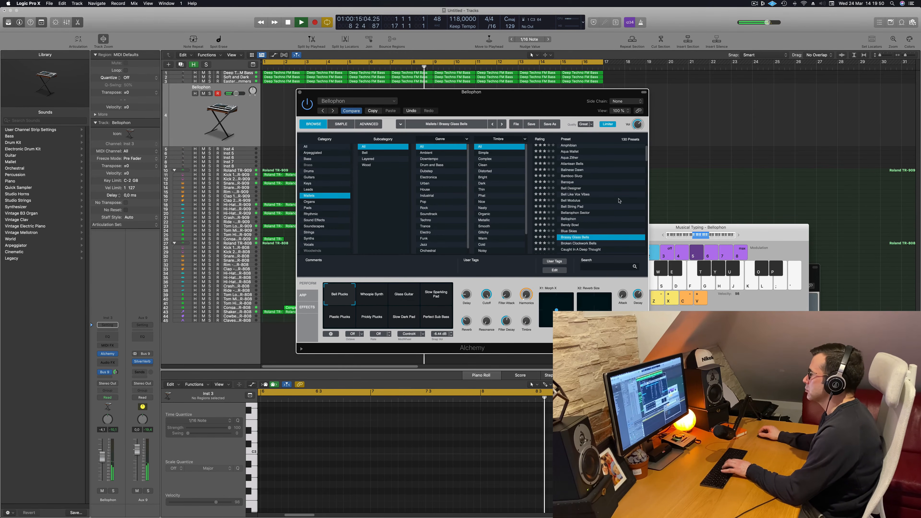
key(k)
scroll(619, 201, down, 3)
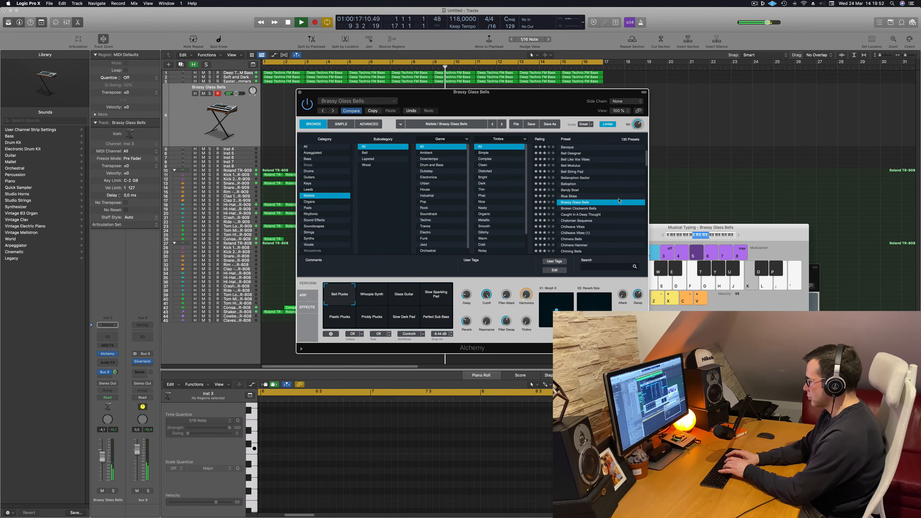
key(semicolon)
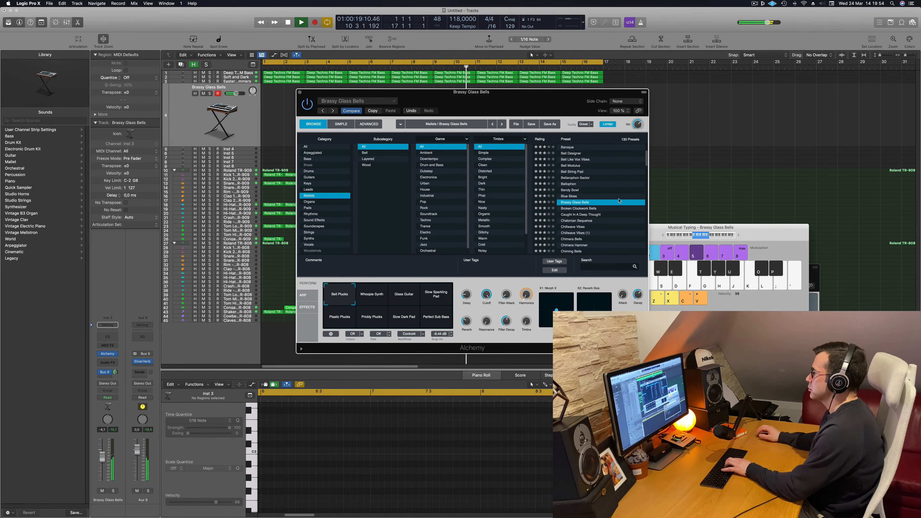
Set the musical typing octave to C3 and play test notes with the Brassy Glass Bells preset
click(735, 237)
key(k)
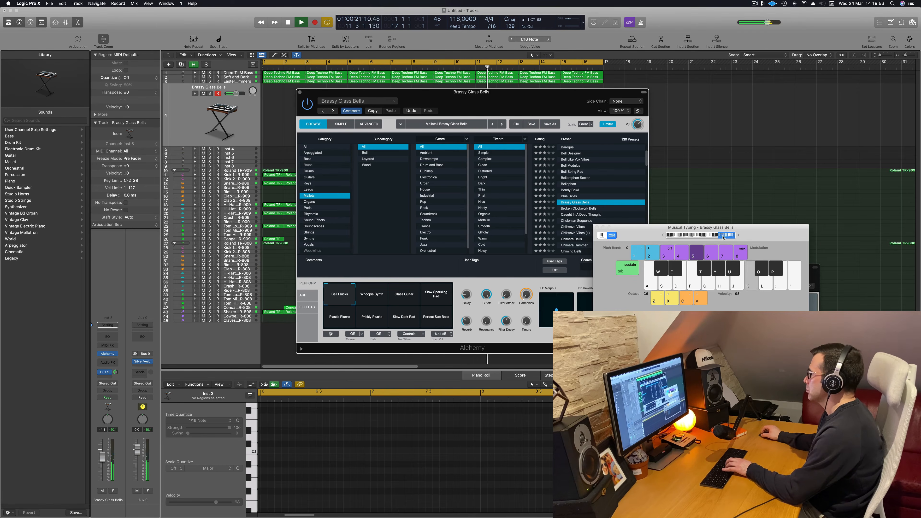
key(k)
drag(714, 237, 697, 215)
key(k)
key(l)
key(semicolon)
key(k)
key(j)
Try the Whoopie Synth and Glass Guitar variations, and audition the Broken Clockwork Bells preset
click(379, 298)
click(408, 298)
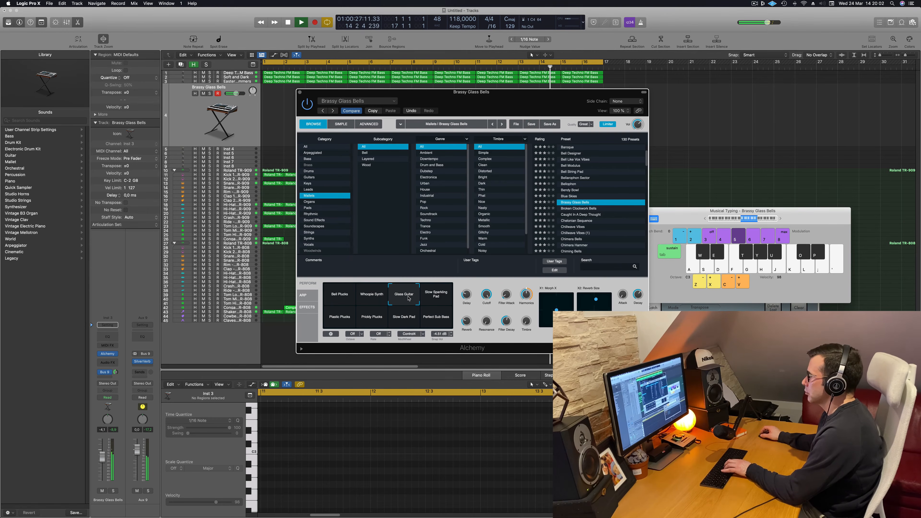
key(k)
click(588, 209)
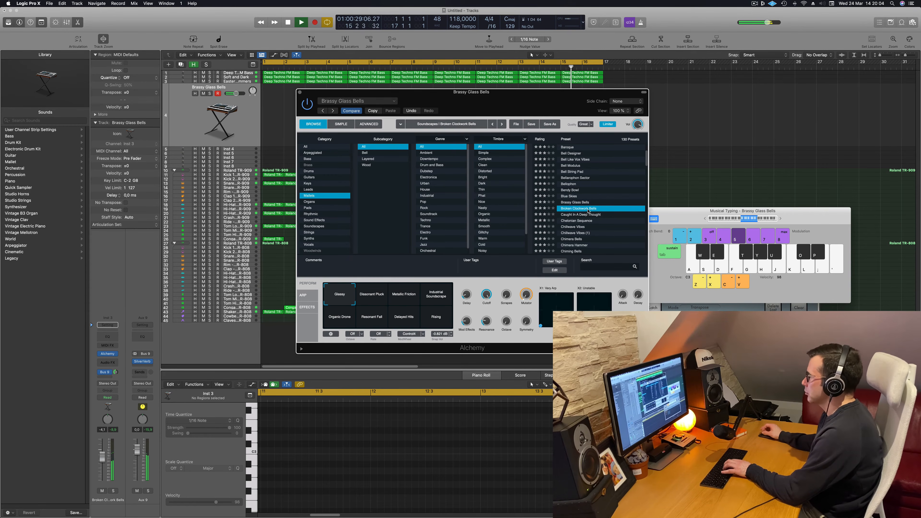
key(k)
Load the Caught In A Deep Thought mallet preset and rehearse a short melody over the arrangement
click(581, 214)
key(j)
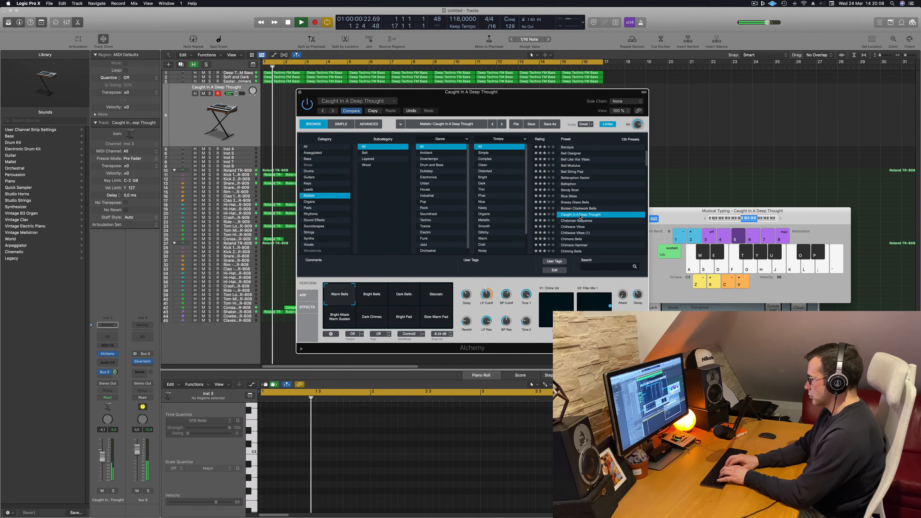
key(g)
key(d)
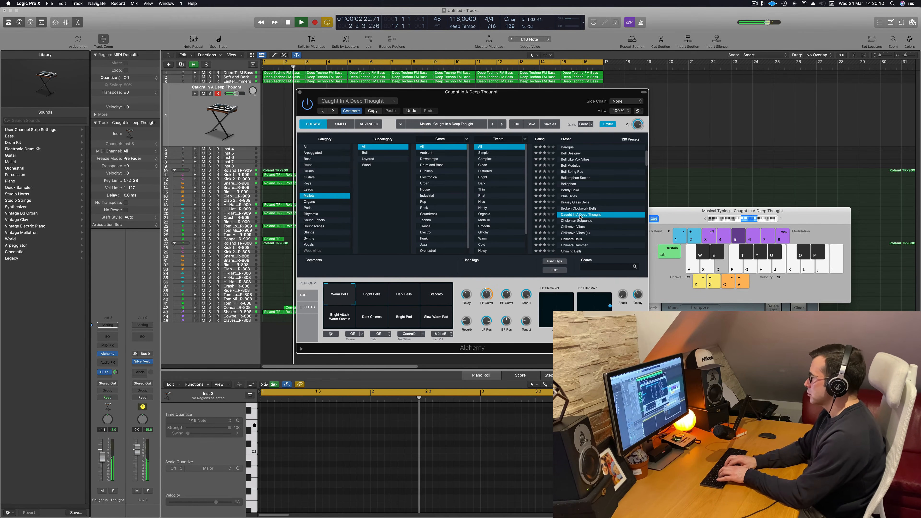
key(l)
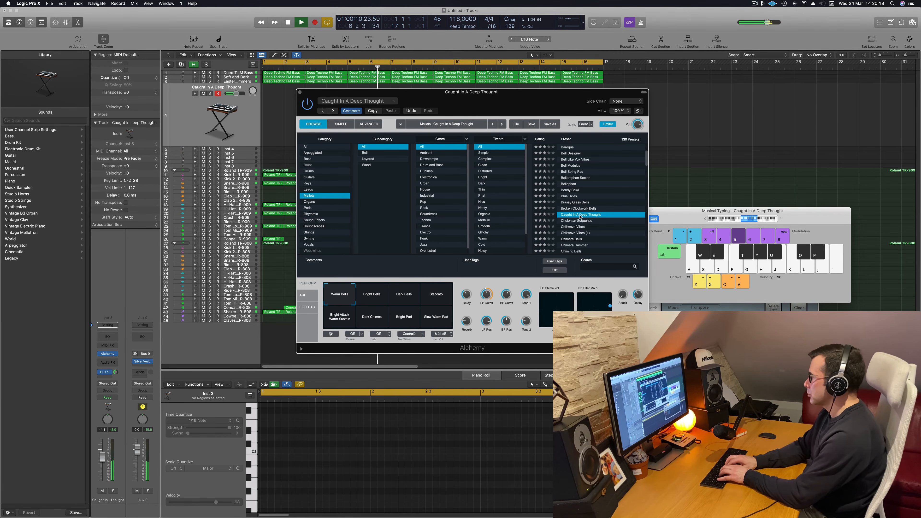
key(j)
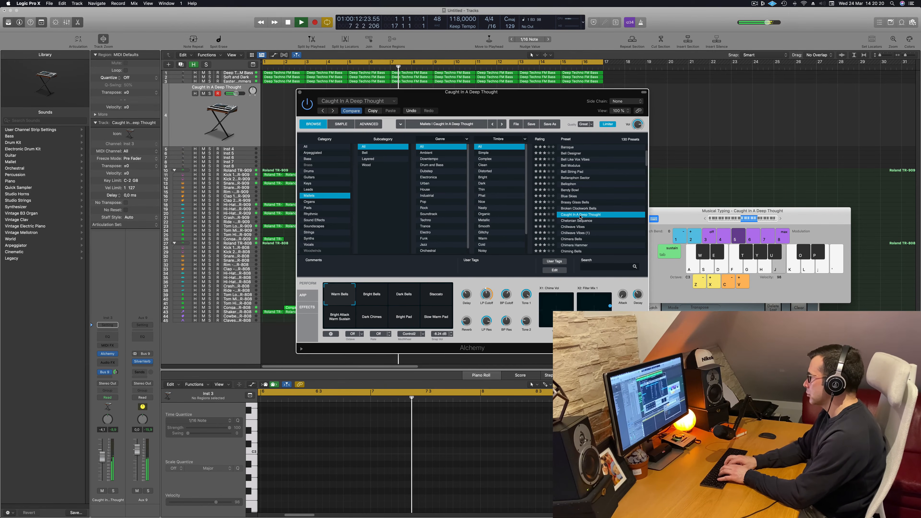
Record the bell melody on the Caught In A Deep Thought track from bar 9, continuing through the cycle into the opening bars
key(r)
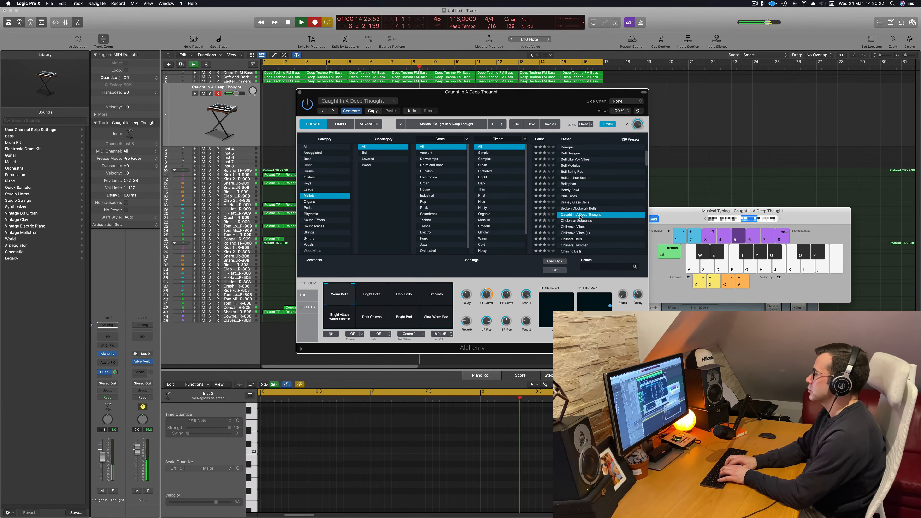
key(l)
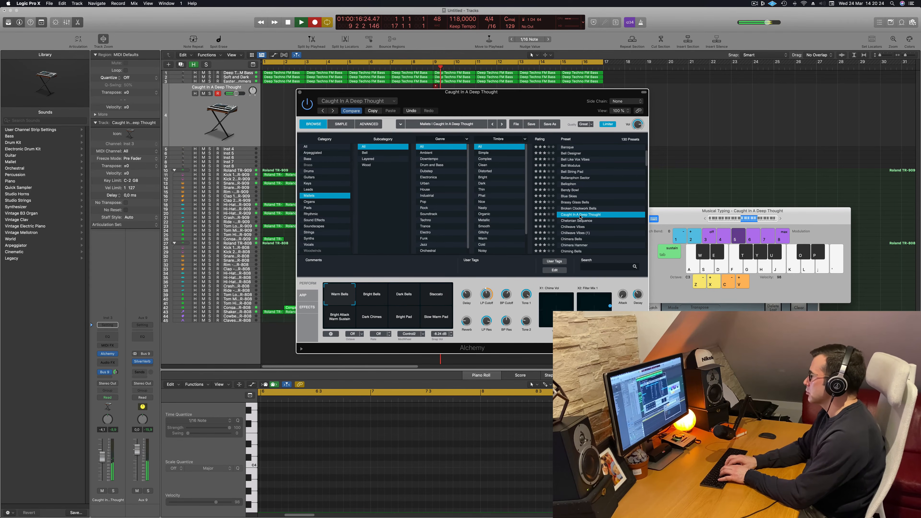
key(h)
key(f)
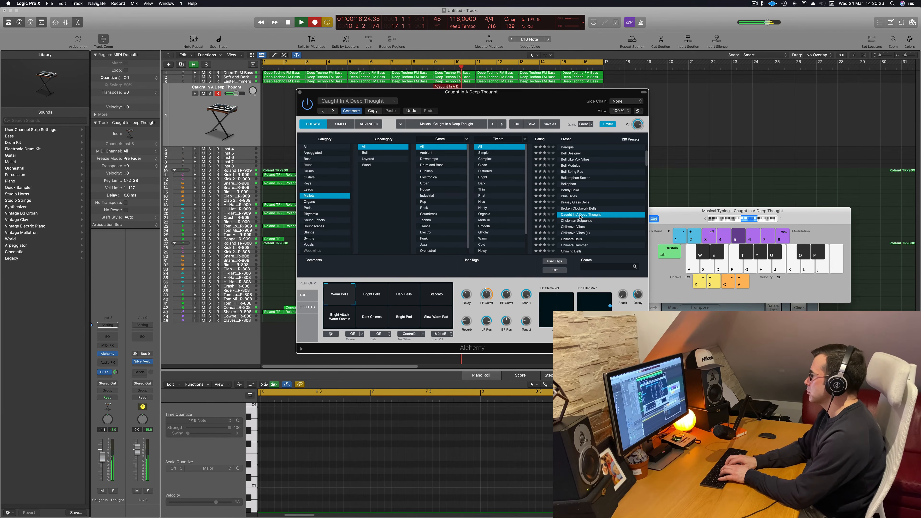
key(l)
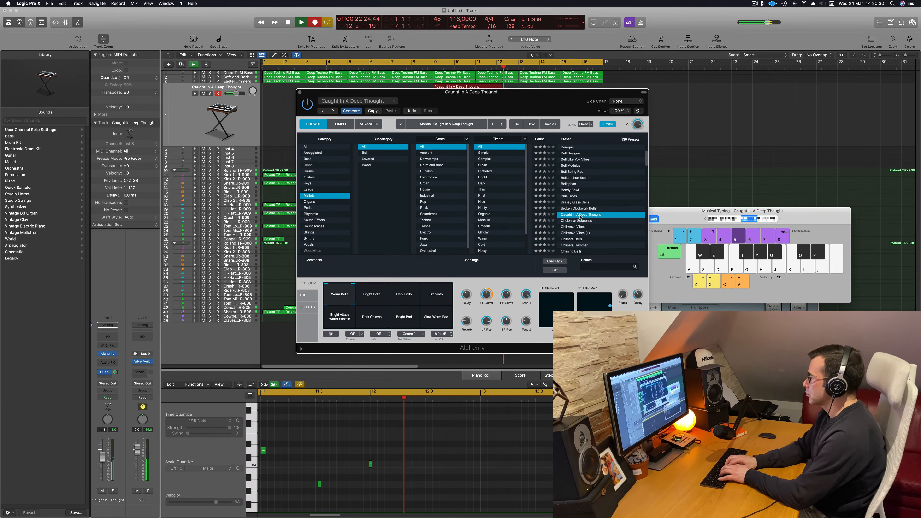
key(l)
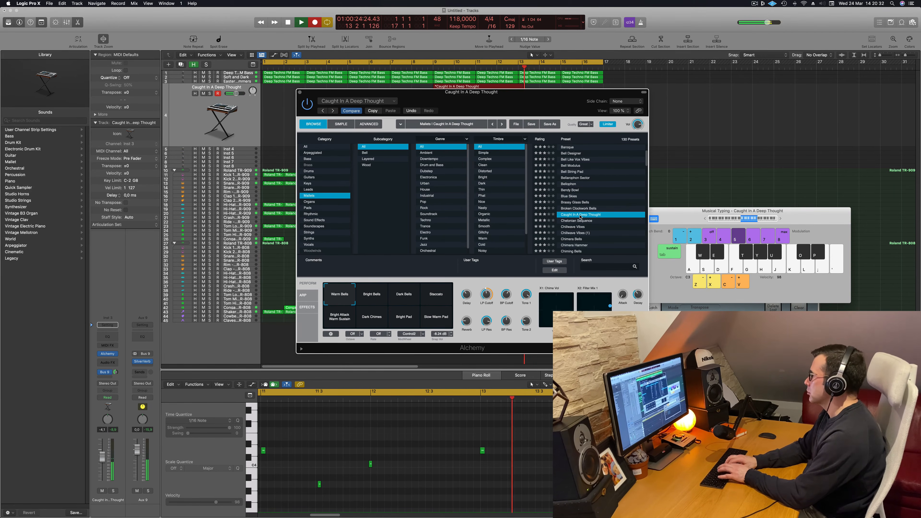
key(f)
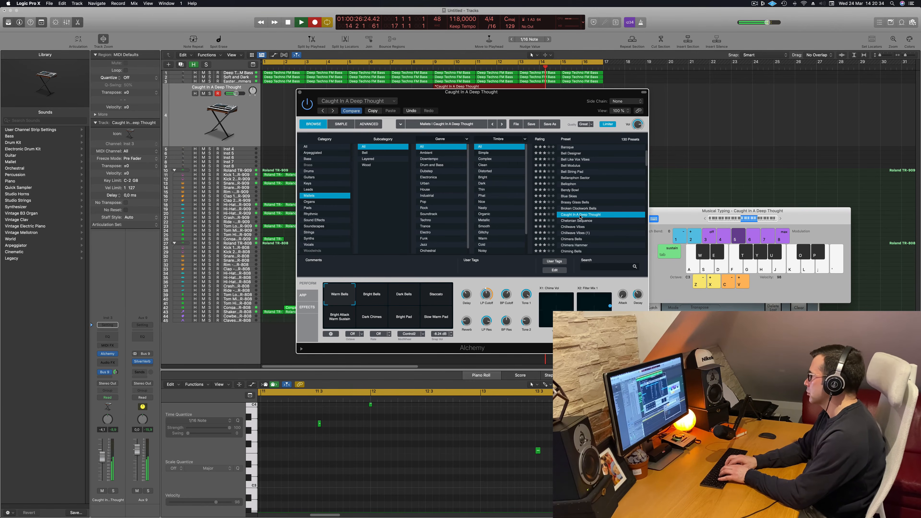
key(l)
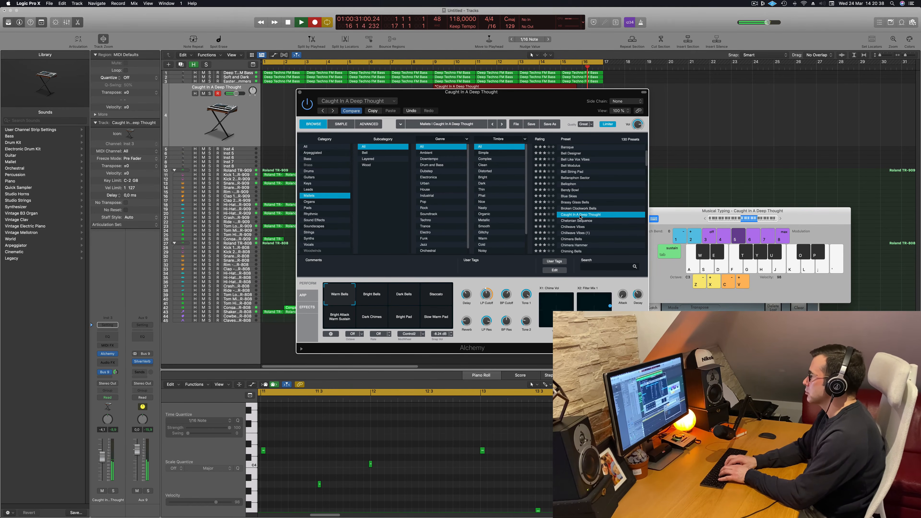
key(k)
key(j)
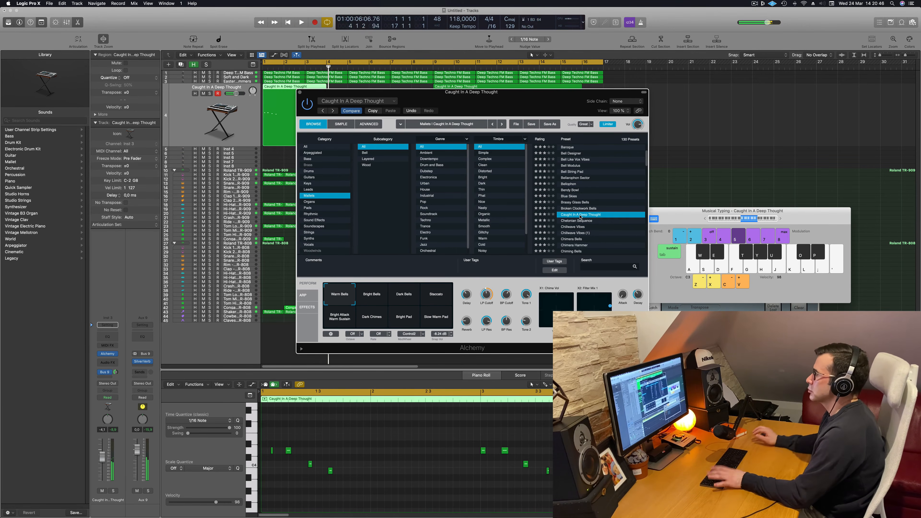
Cut the opening melody region at bar 3, delete its earlier part and move the remaining one-bar phrase to bar 1
drag(522, 99, 752, 94)
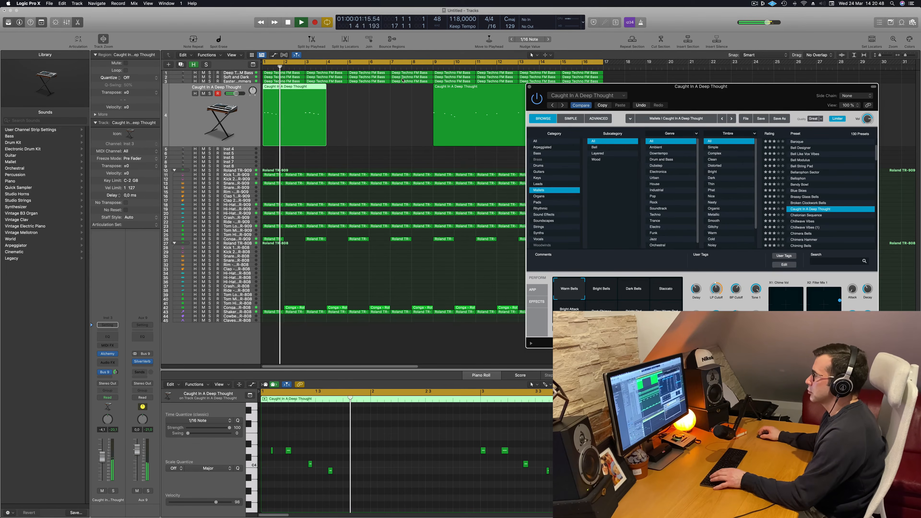
key(space)
click(304, 87)
click(304, 87)
click(299, 89)
key(Delete)
drag(308, 91, 266, 90)
key(space)
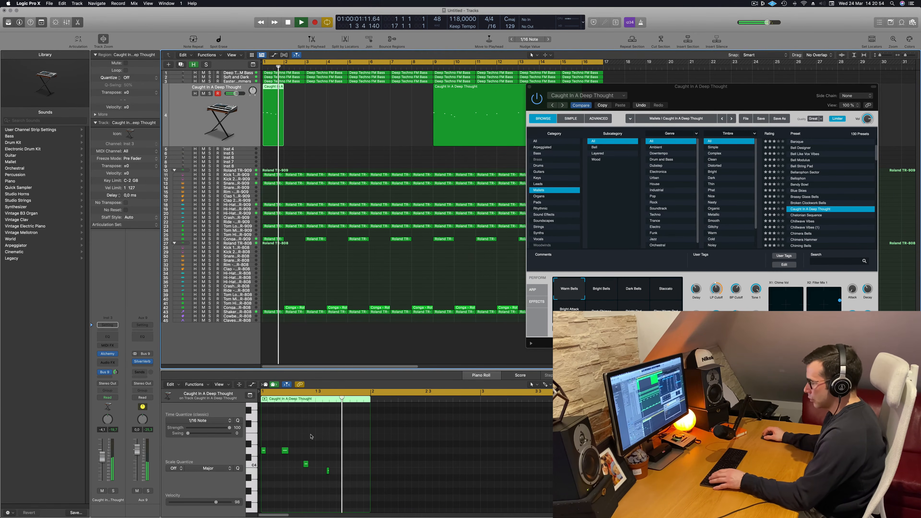
Select all notes in the one-bar melody region and quantize them to 1/16 notes
key(super+a)
scroll(325, 443, right, 2)
scroll(343, 444, left, 2)
key(space)
key(space)
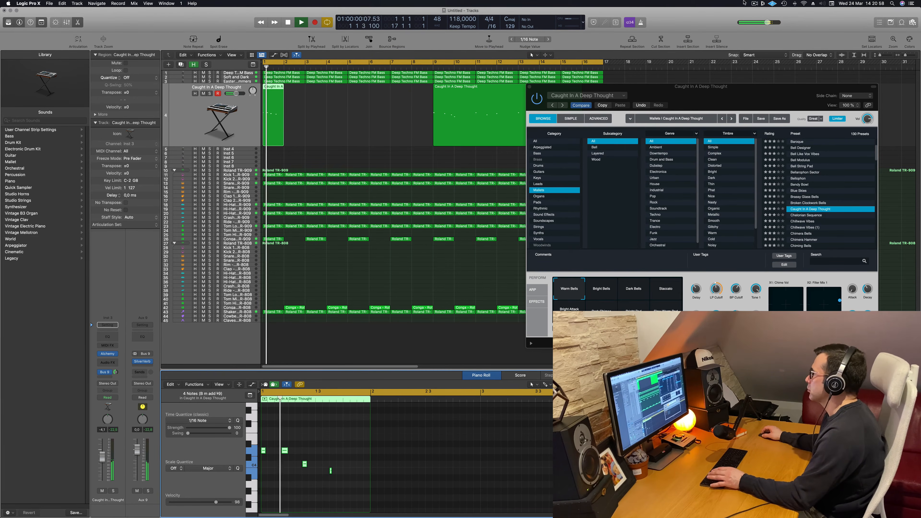
Delete the recorded melody region that starts at bar 9, moving the synth window clear of the arrangement
drag(681, 99, 337, 213)
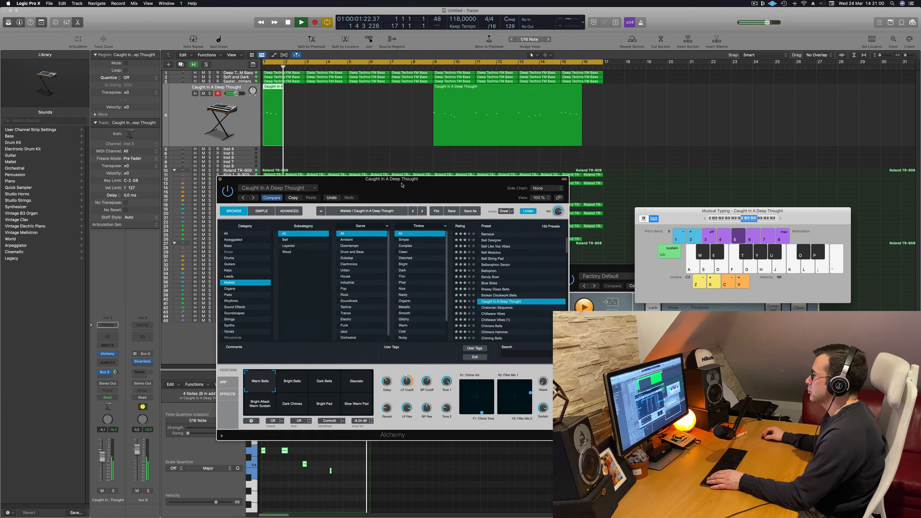
click(527, 130)
key(Delete)
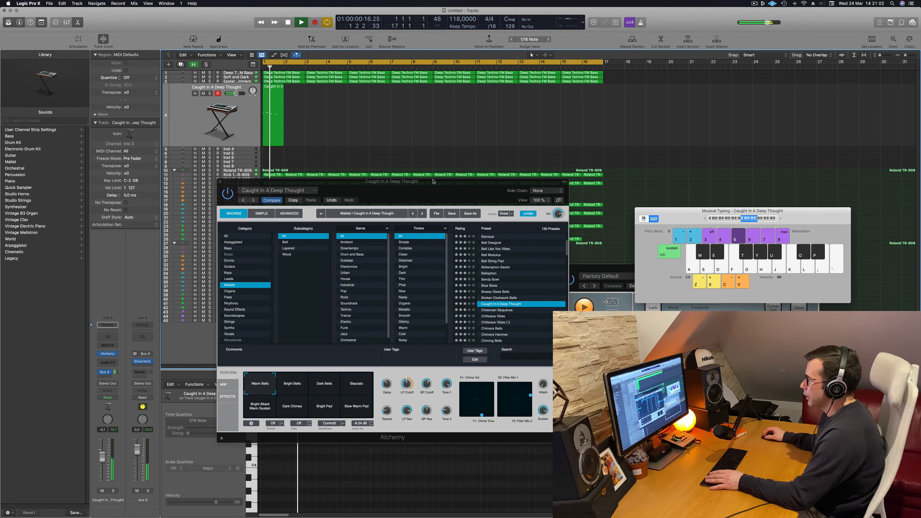
drag(439, 183, 617, 99)
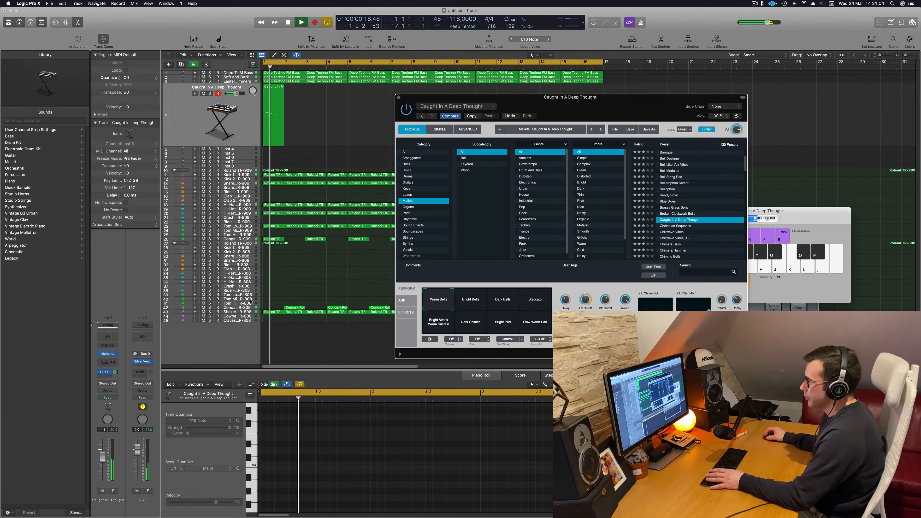
Add a Channel EQ to the reverb aux and cut its low end with a high-pass filter at 650 Hz
key(space)
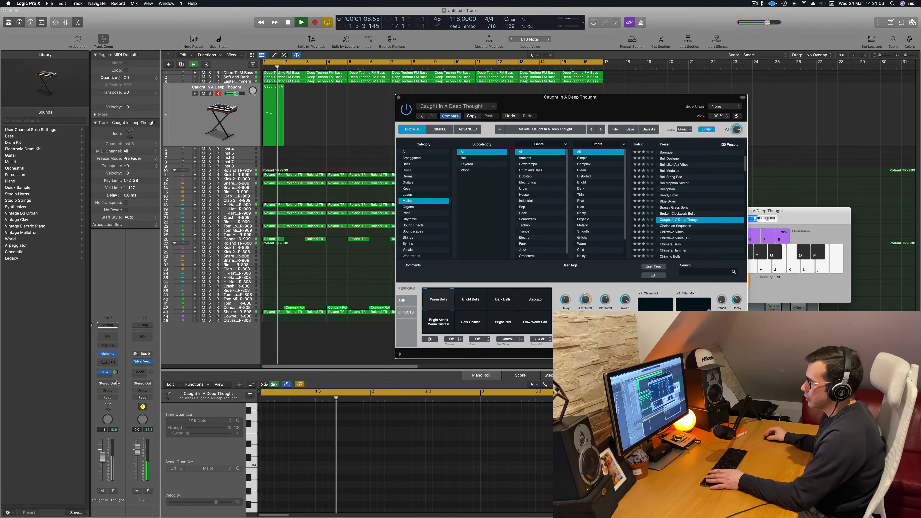
key(space)
key(space)
click(142, 336)
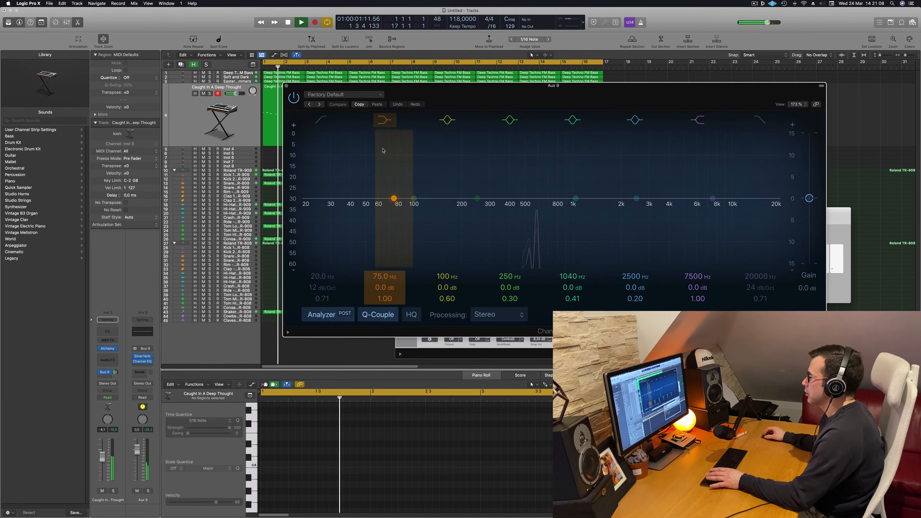
drag(321, 152, 572, 144)
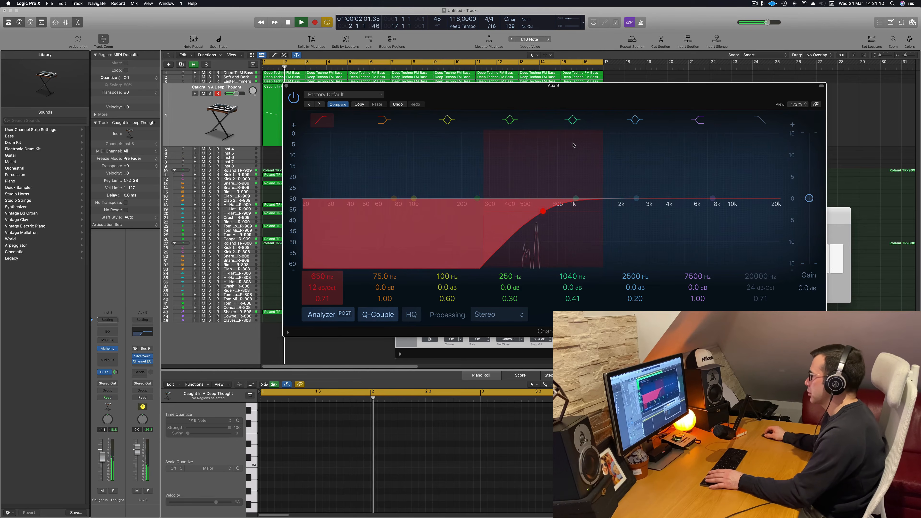
click(286, 87)
Audition the Bright Bells, Dark Bells, Staccato, Bright Attack Warm Sustain, Dark Chimes, Bright Pad and Slow Warm Pad variations
drag(585, 103, 508, 146)
click(413, 342)
click(445, 342)
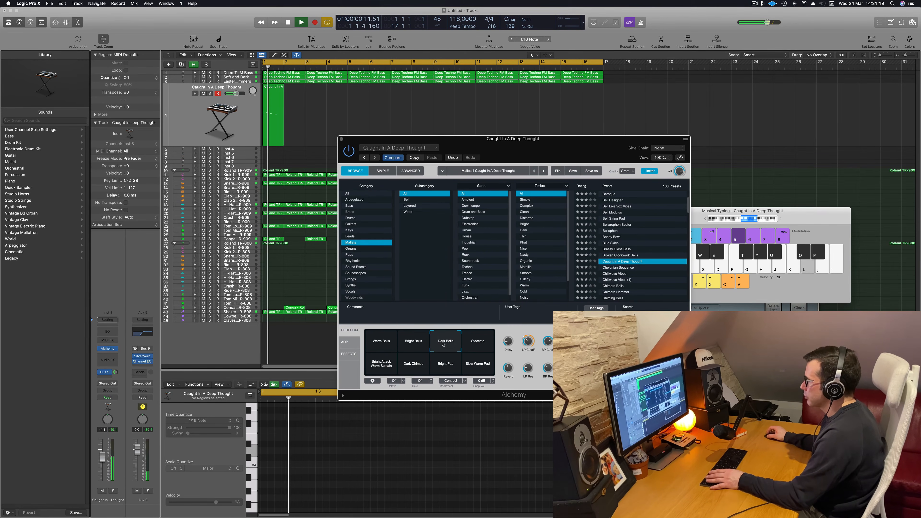
click(479, 343)
click(380, 367)
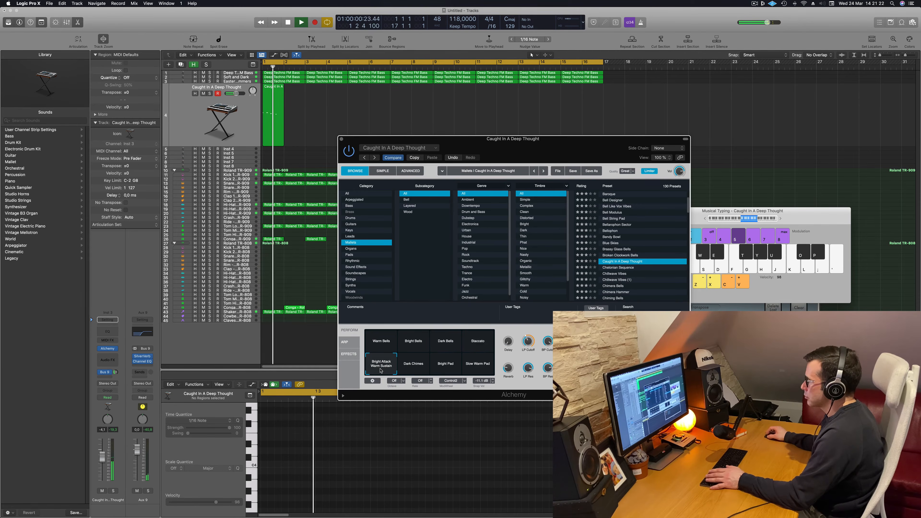
click(414, 372)
click(445, 365)
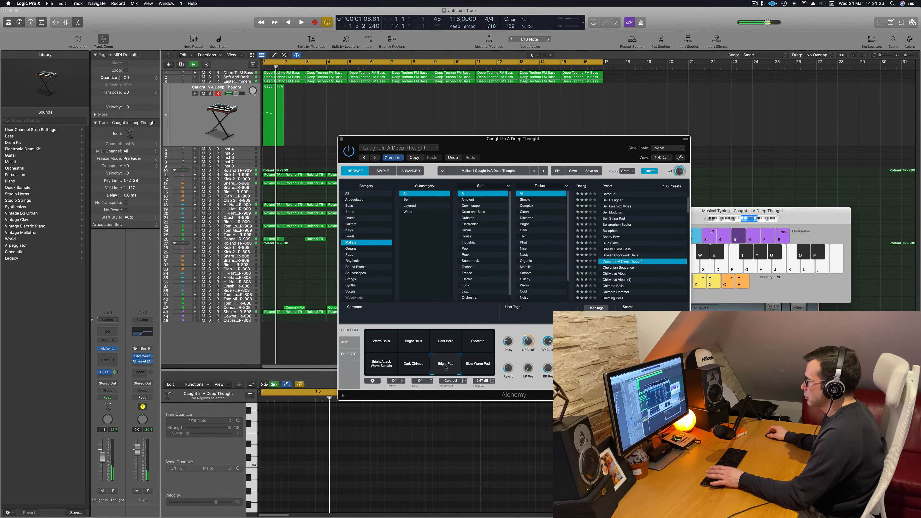
click(472, 365)
Restore the Warm Bells variation and lower the bell track's volume to about -6.3 dB
key(space)
key(space)
click(384, 345)
key(space)
key(space)
Copy the current synth settings, then load the Chelonian Sequence preset and listen to it in the loop
drag(612, 138, 681, 57)
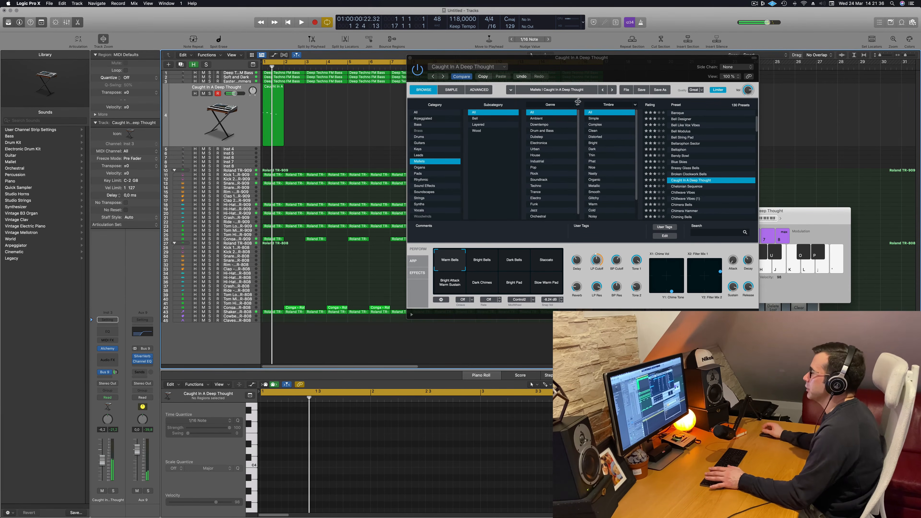
click(484, 76)
key(space)
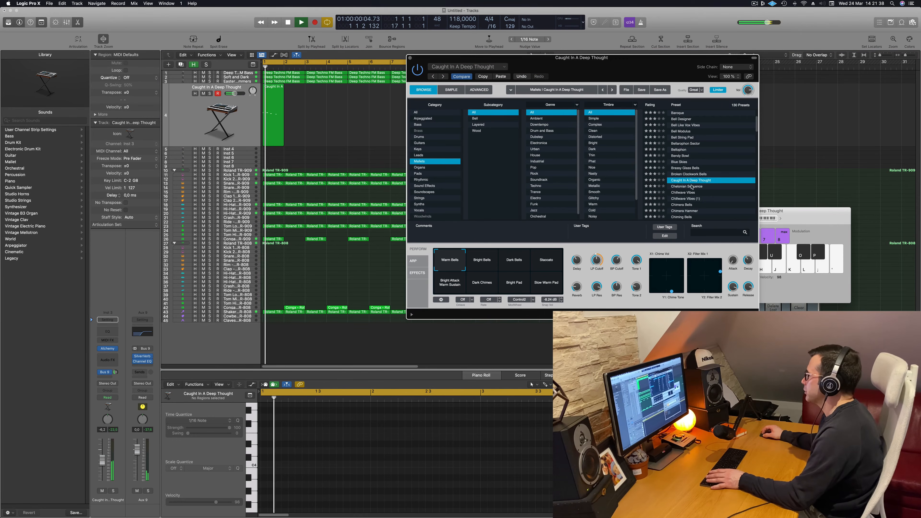
click(696, 187)
key(space)
key(space)
drag(564, 58, 439, 178)
key(space)
key(space)
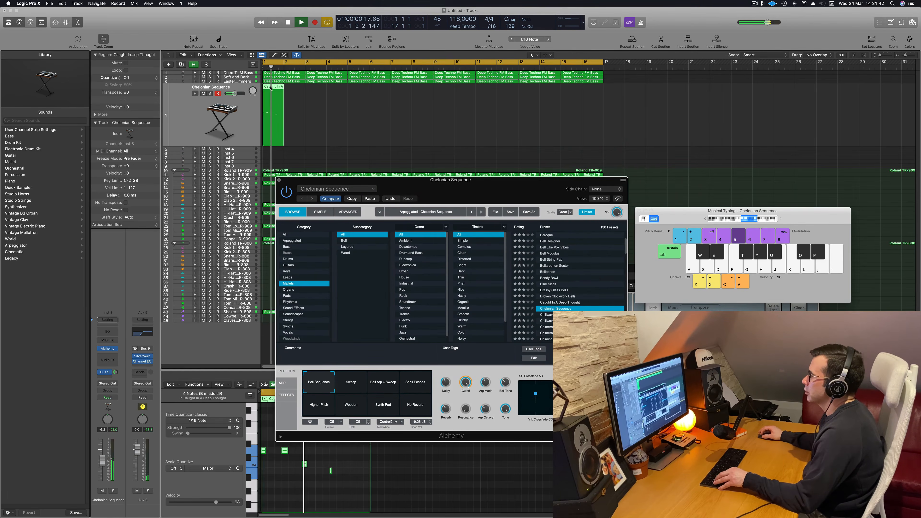
Copy the one-bar melody region to every second bar from bar 3 through bar 15
drag(271, 89, 323, 103)
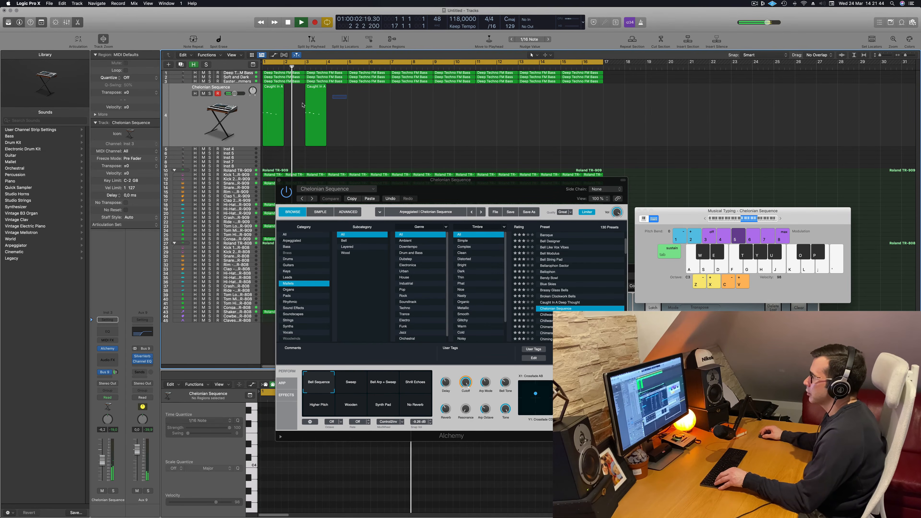
shift+click(278, 109)
drag(278, 109, 356, 95)
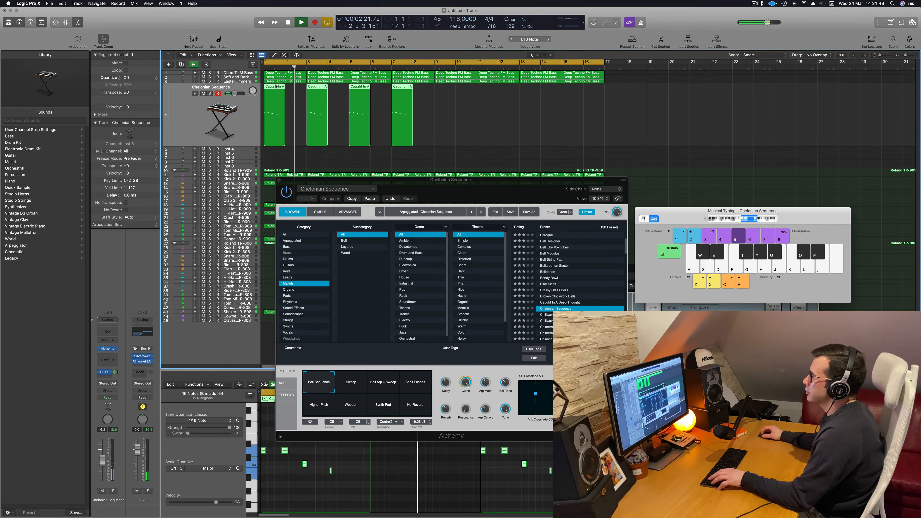
drag(273, 89, 444, 89)
Load the Chillwave Vibes preset for the repeating melody and browse further through the mallet presets
drag(493, 191, 685, 144)
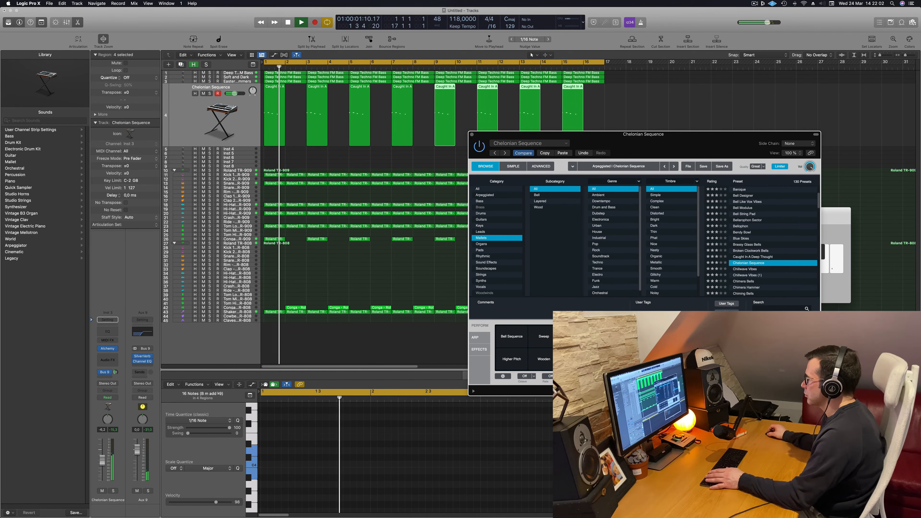
key(Down)
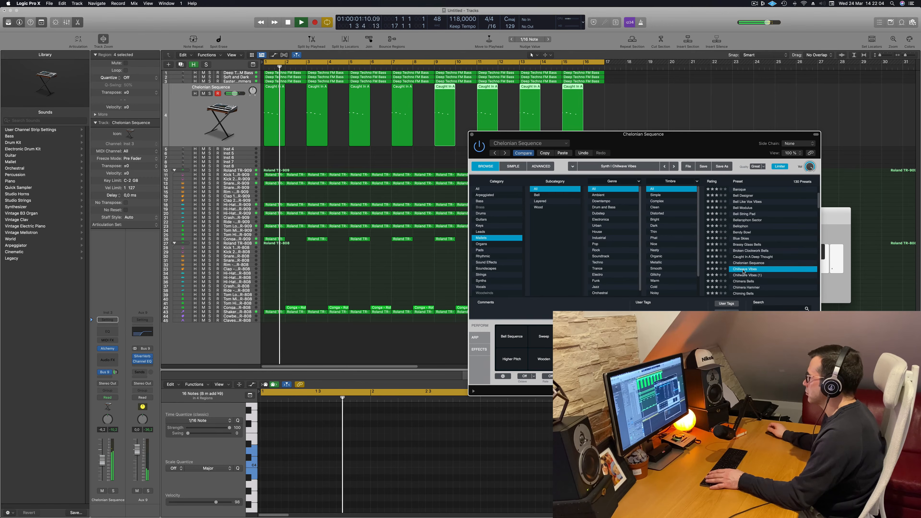
scroll(773, 250, down, 2)
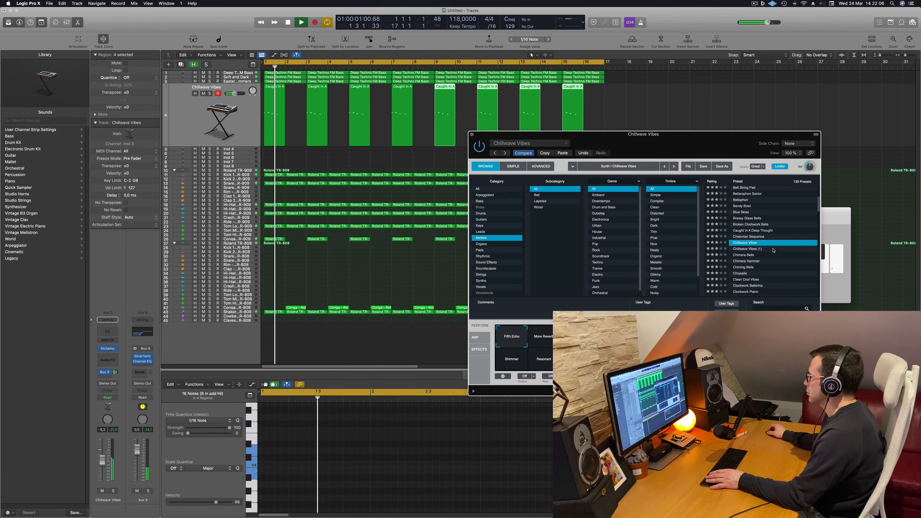
Try the Chimera Bells, Chrysalis and Clean Cool Vibes presets on the melody, listening to each in the loop
click(748, 255)
scroll(746, 256, down, 2)
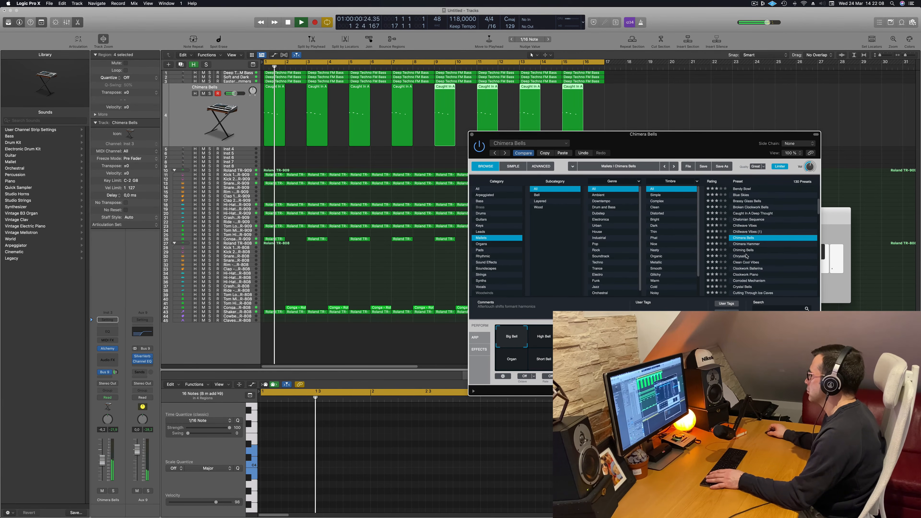
click(746, 256)
scroll(746, 252, down, 2)
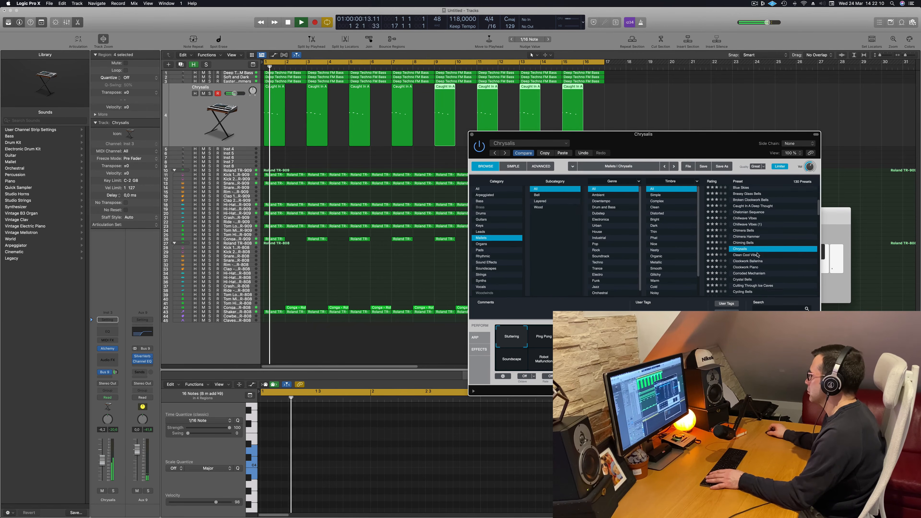
click(746, 249)
scroll(762, 234, down, 3)
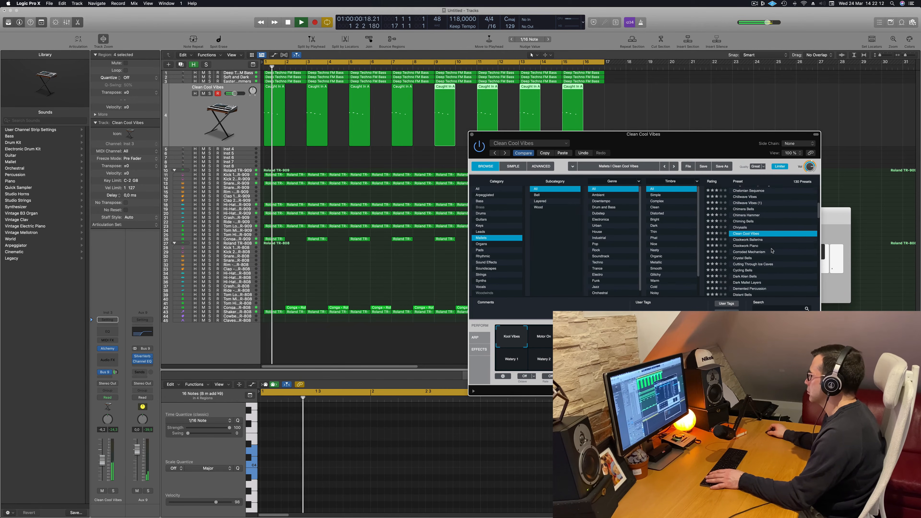
key(space)
key(space)
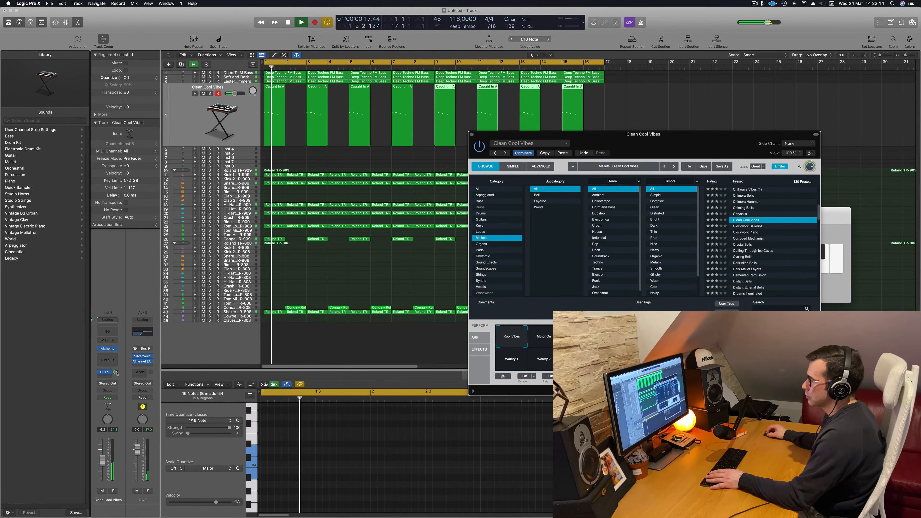
key(space)
key(space)
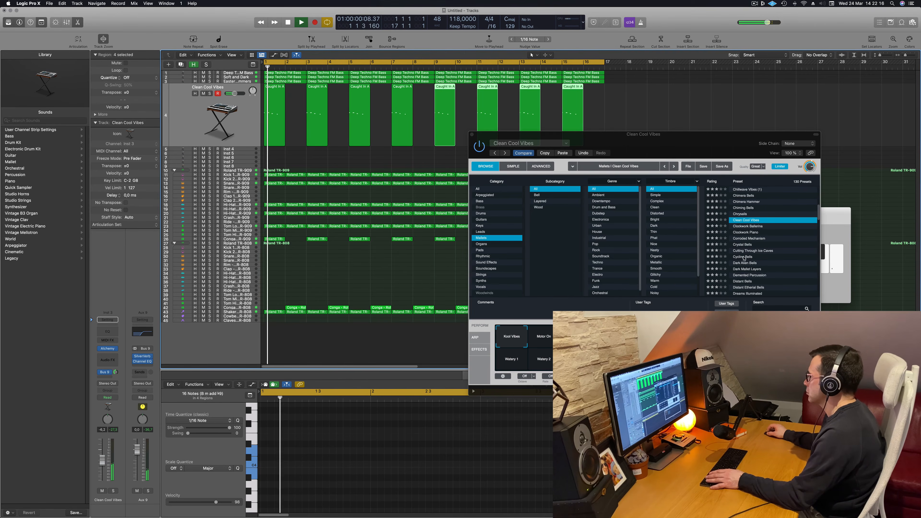
Try the Cycling Bells preset on the looped melody, including its Dark Bells performance variation
click(739, 256)
key(space)
key(space)
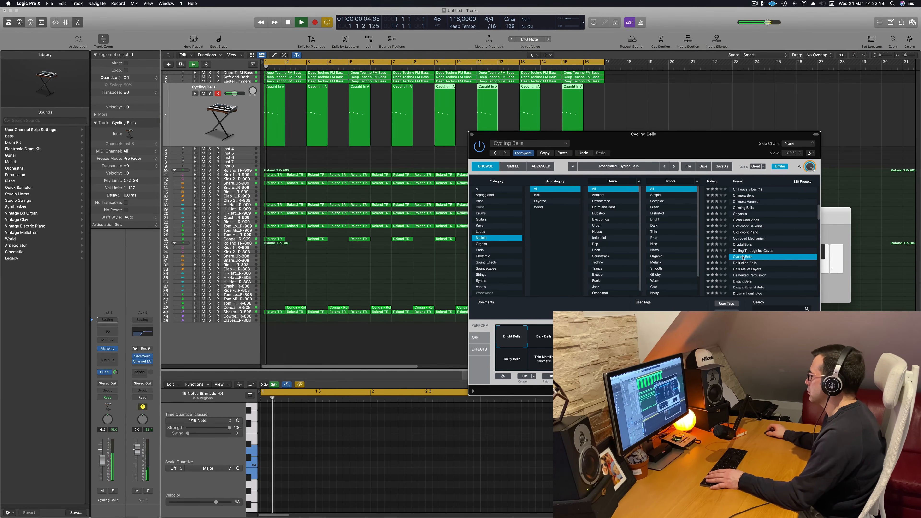
scroll(775, 246, down, 2)
key(space)
key(space)
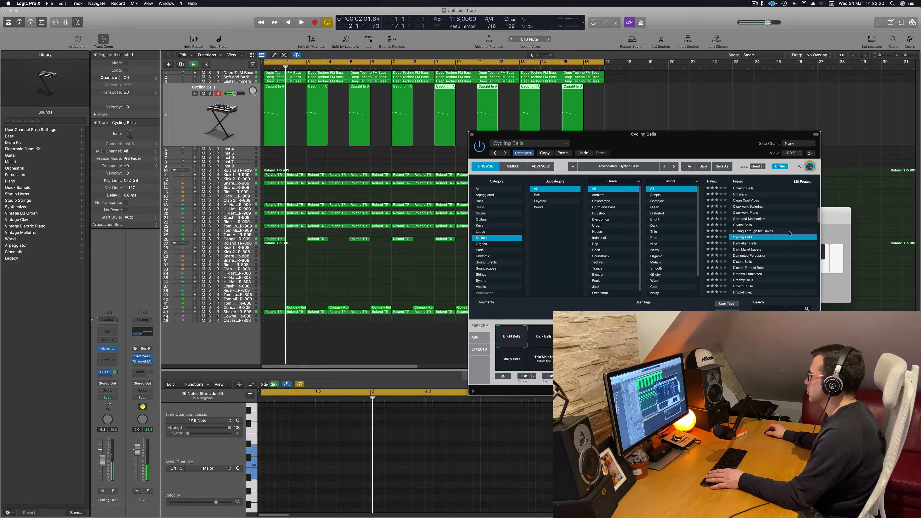
click(547, 337)
key(space)
key(space)
key(space)
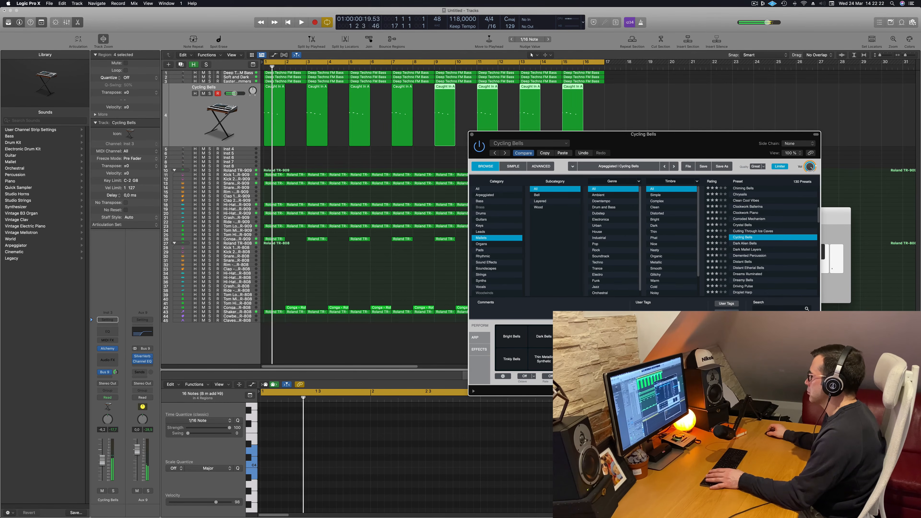
Try the Dark Alien Bells preset and continue through the mallet list to Distant Bells
key(space)
click(753, 243)
key(space)
key(space)
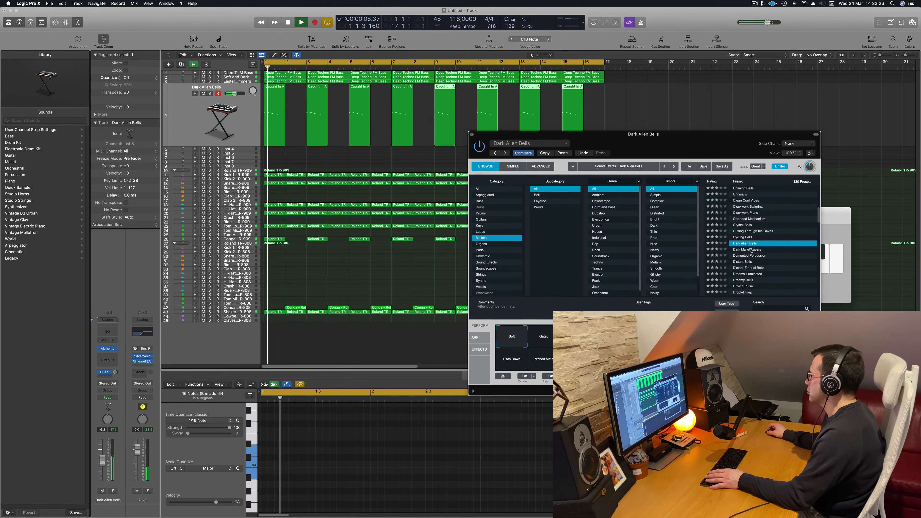
click(745, 250)
click(742, 249)
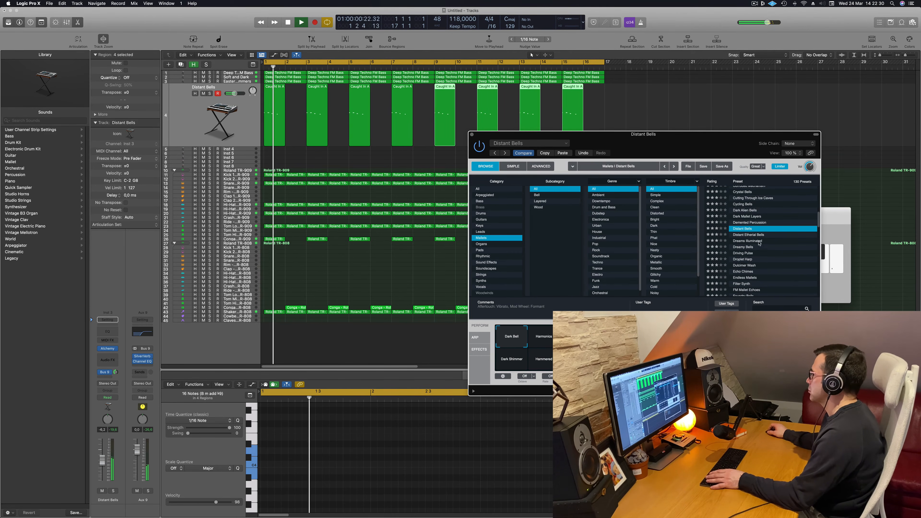
Try the Dreams Illuminated, Droplet Harp and Dulcimer Wash presets on the looped melody
click(748, 241)
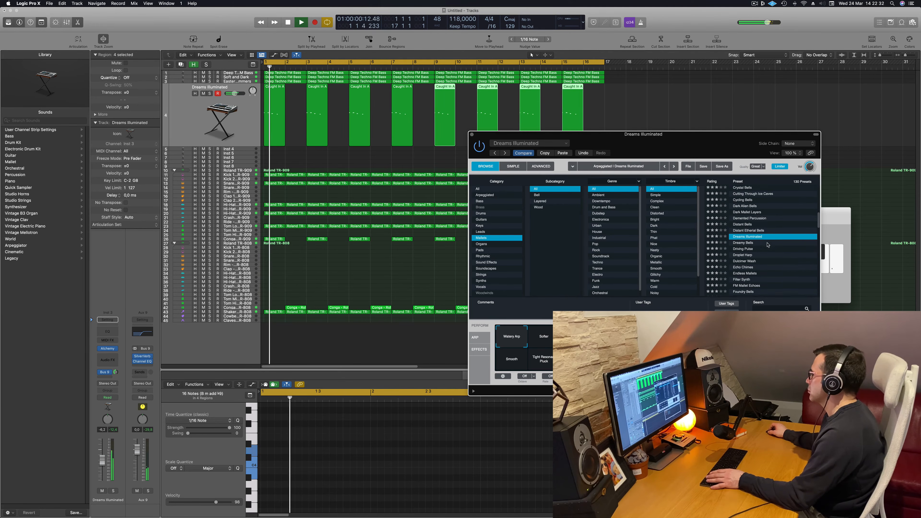
click(742, 247)
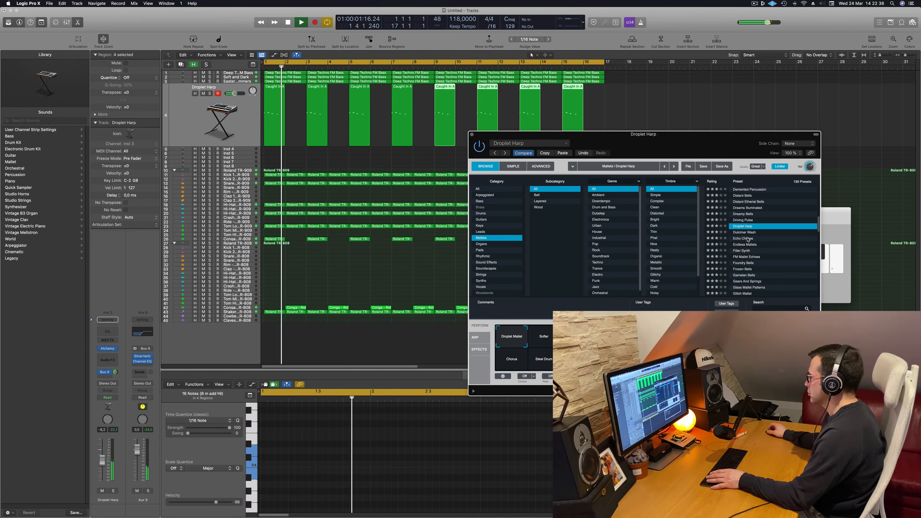
click(744, 232)
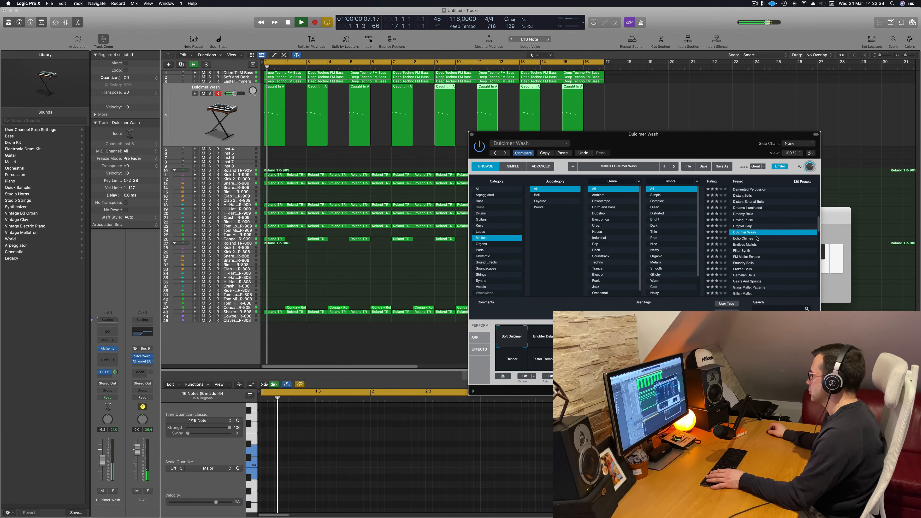
Try the FM Mallet Echoes preset and compare its performance variations within the loop
scroll(767, 243, down, 1)
click(747, 251)
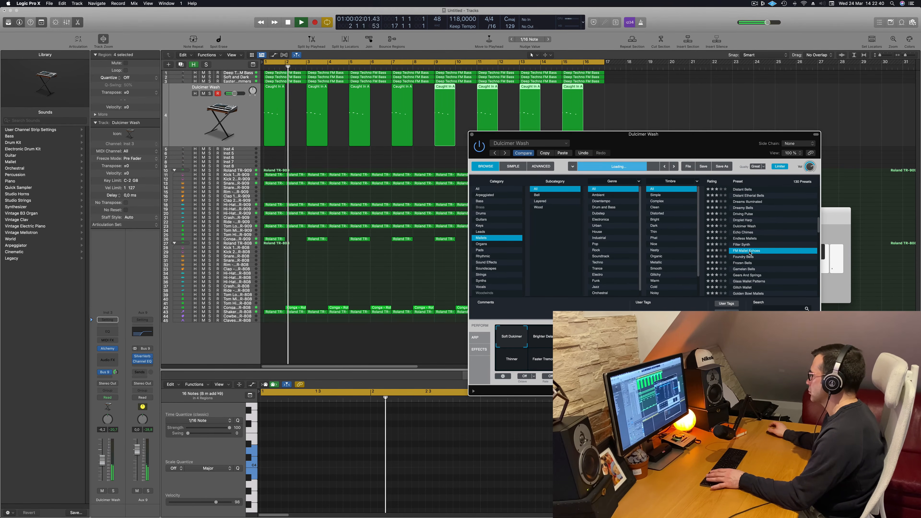
scroll(777, 242, down, 4)
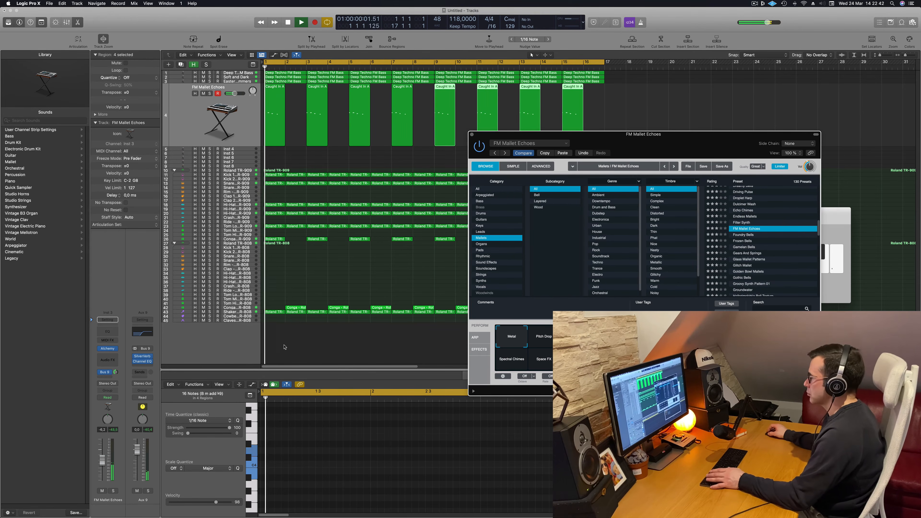
click(539, 339)
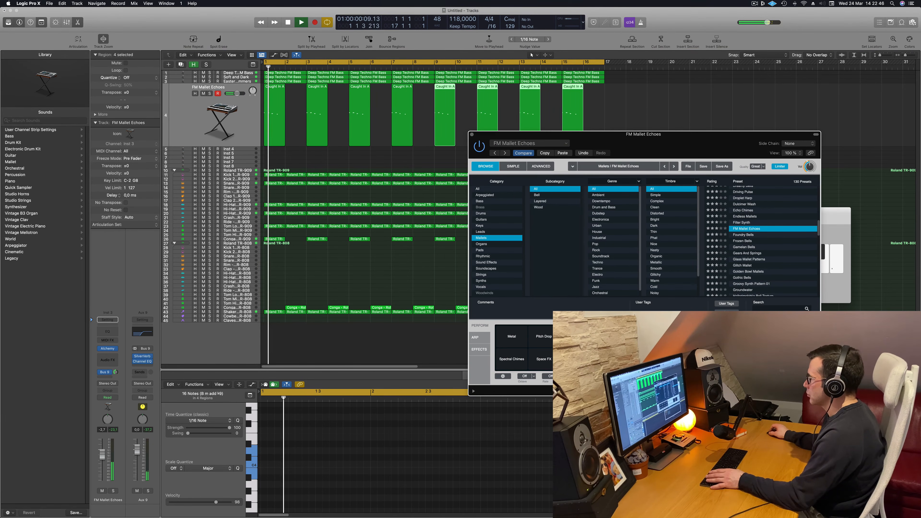
click(519, 340)
Try the Frozen Bells preset on the melody and compare its performance variations
click(743, 240)
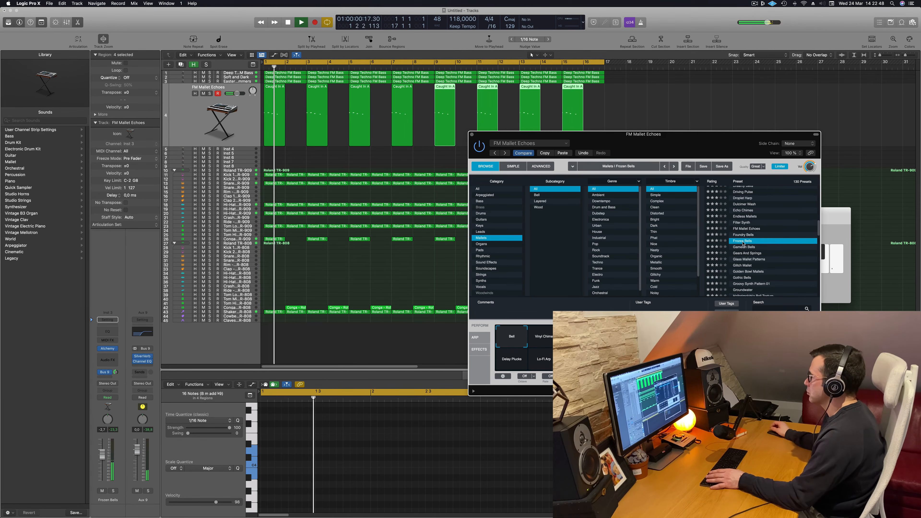
scroll(764, 242, down, 3)
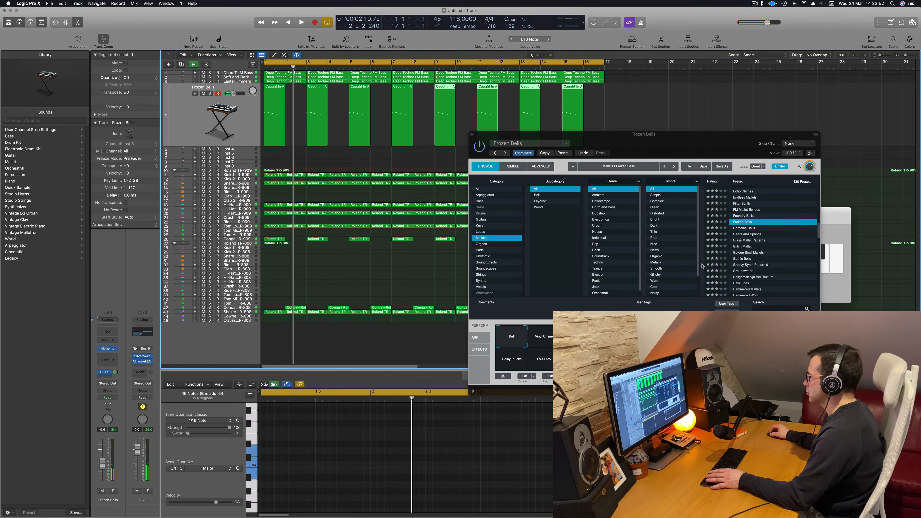
click(820, 238)
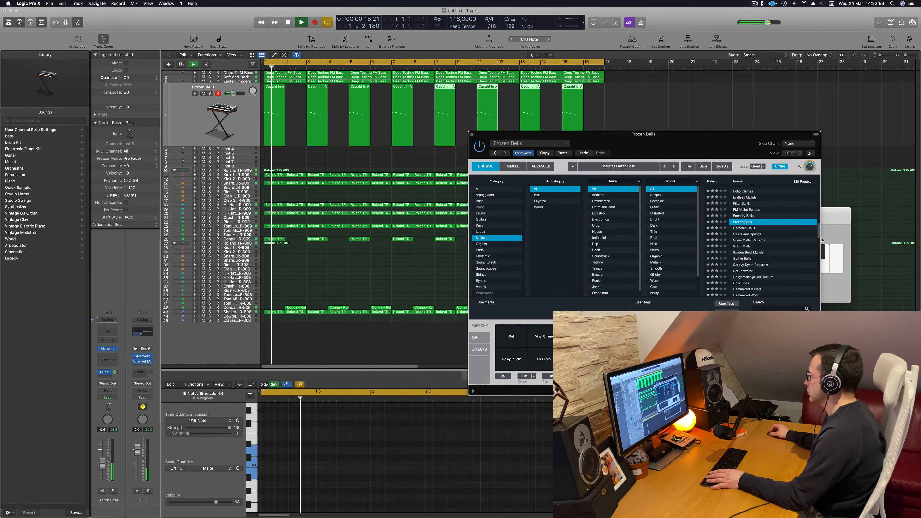
Try the Groundwater and Groovy Synth Pattern 01 presets on the looped melody
click(748, 270)
scroll(791, 242, down, 3)
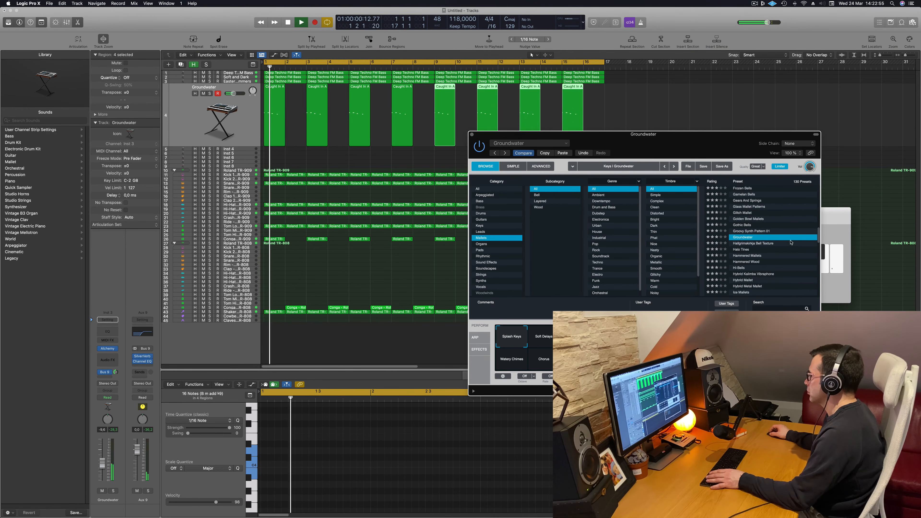
click(751, 231)
scroll(785, 234, down, 2)
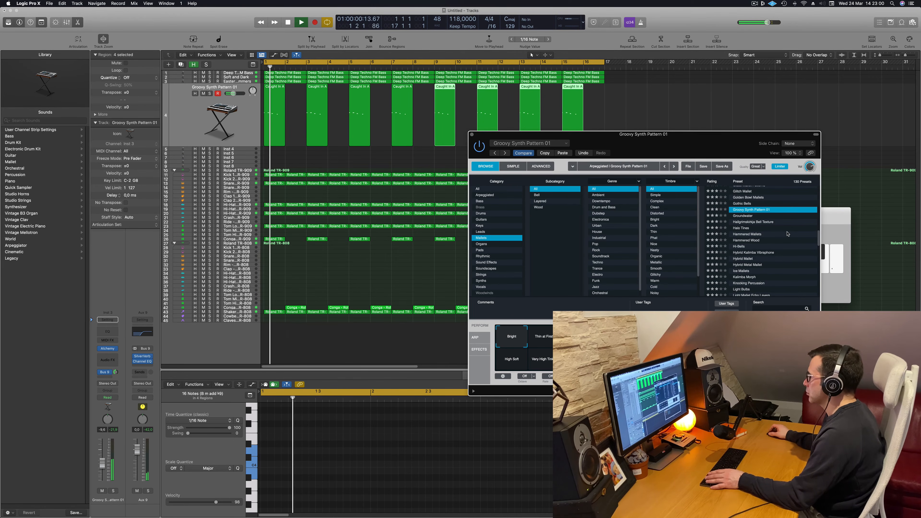
key(Return)
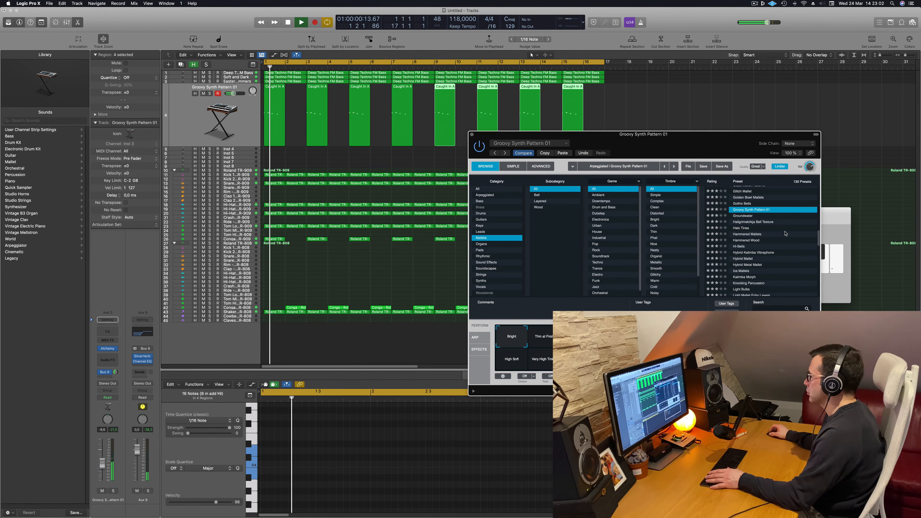
Try the Hammered Mallets preset and compare its performance variations on the looped melody
click(748, 234)
key(Return)
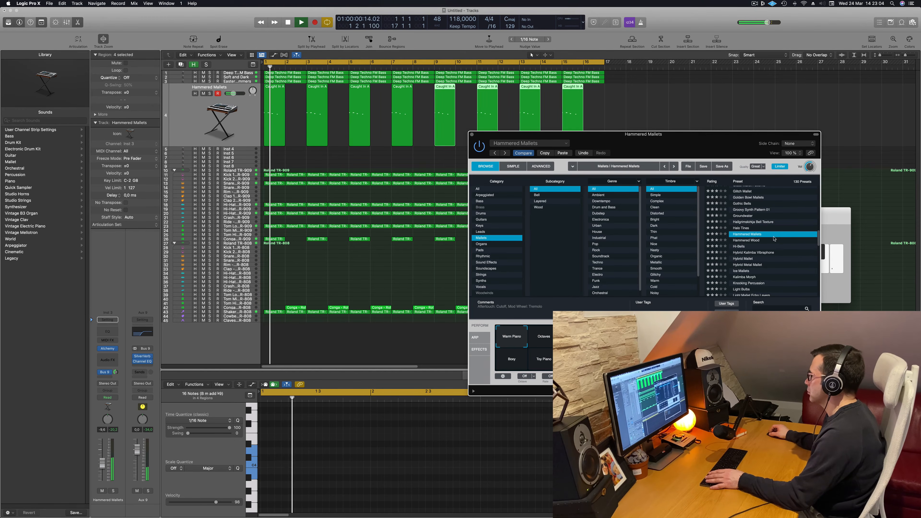
scroll(774, 238, down, 1)
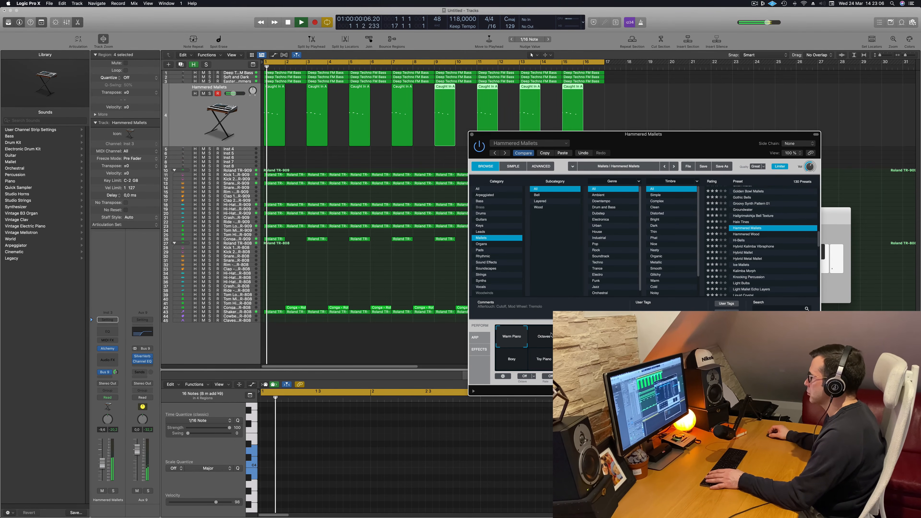
key(space)
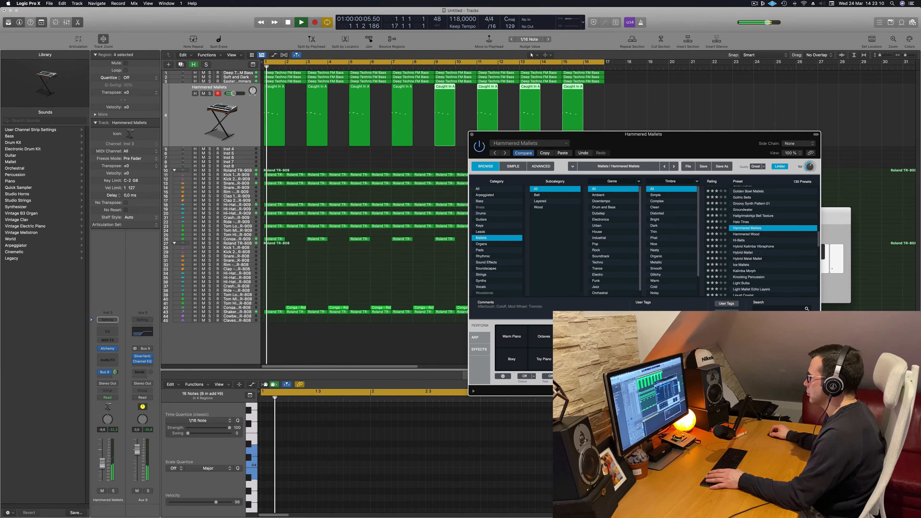
mouse_move(511, 368)
mouse_down()
mouse_move(553, 364)
mouse_move(490, 327)
mouse_up()
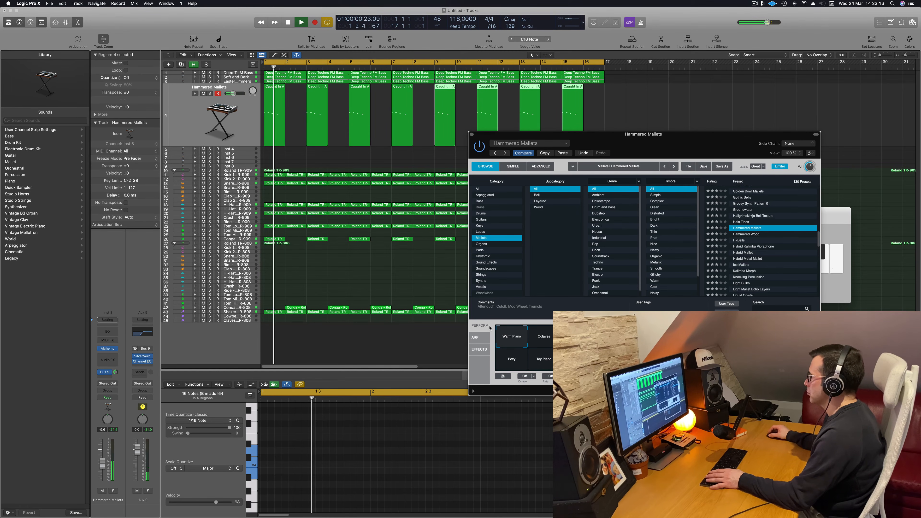
drag(716, 150, 697, 147)
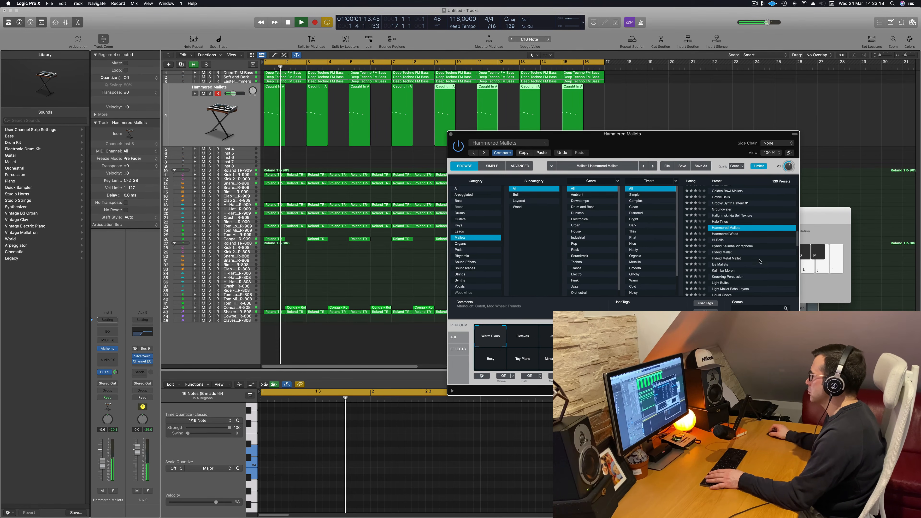
Load the Hybrid Mallet preset for the melody and lower the track's volume to about -13.4 dB
click(730, 253)
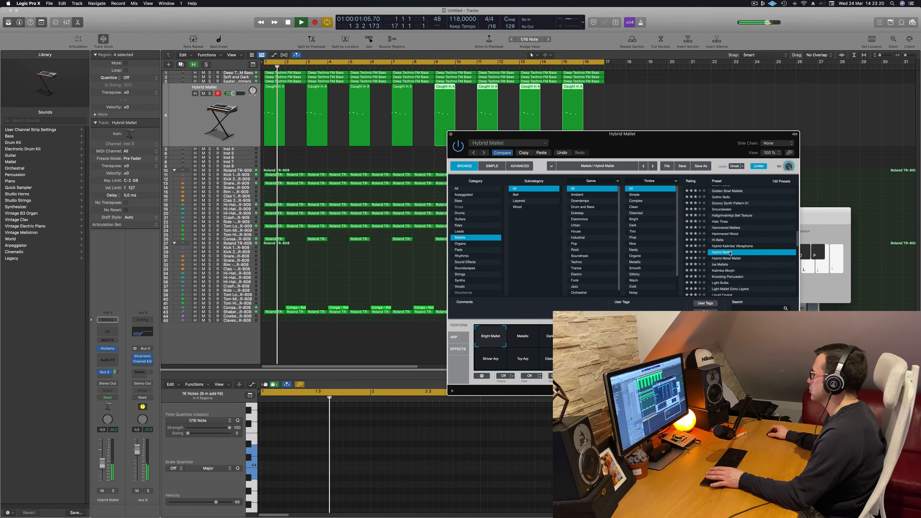
drag(696, 142, 653, 108)
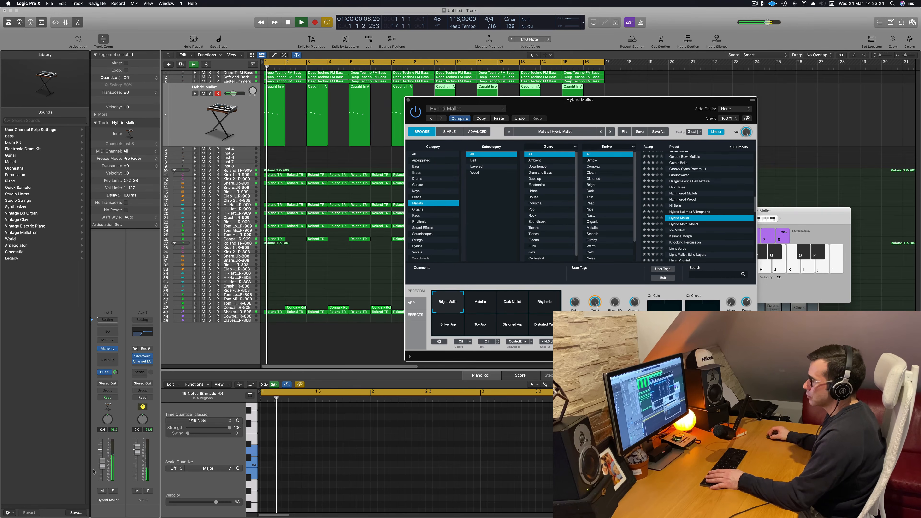
drag(102, 463, 102, 464)
key(space)
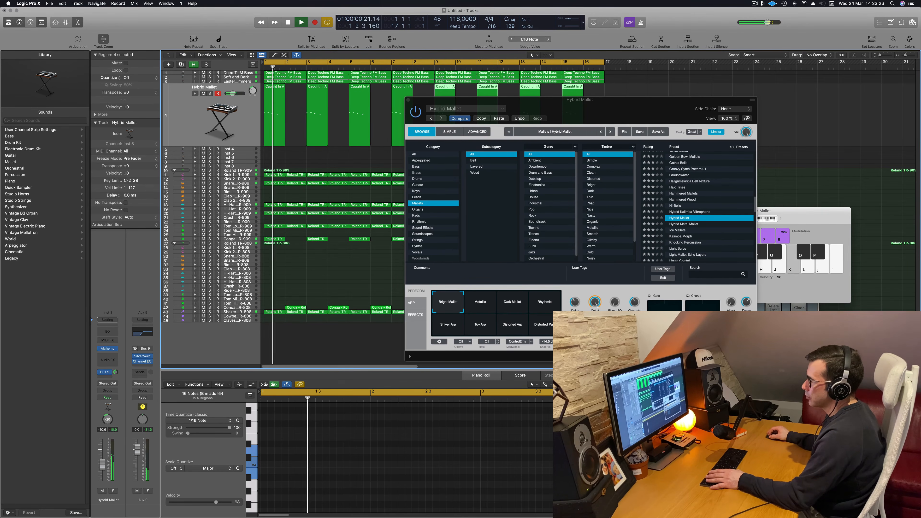
key(Return)
key(space)
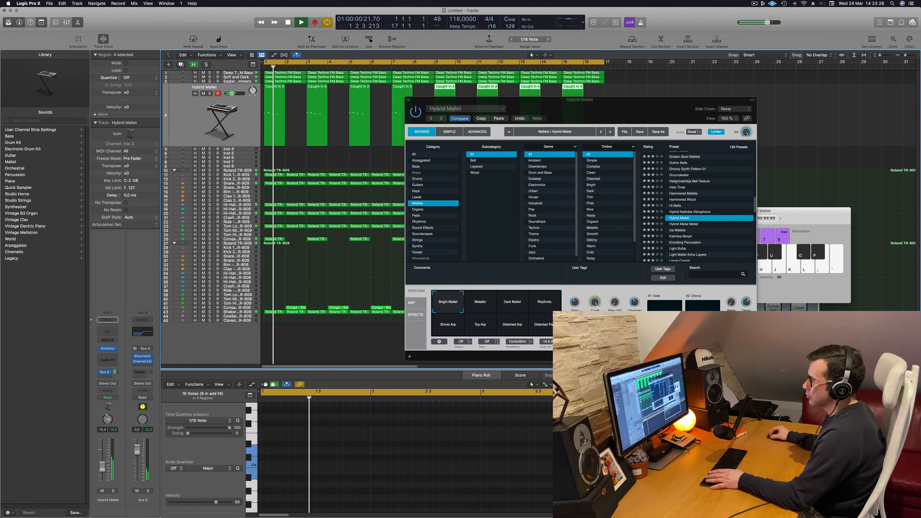
Raise the Hybrid Mallet track's volume against the looped mix and select all of its melody regions
drag(711, 99, 763, 108)
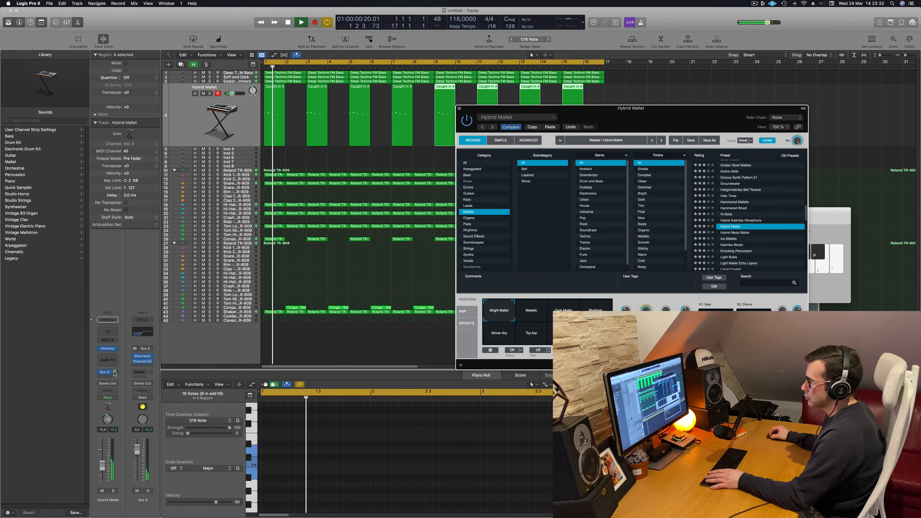
key(space)
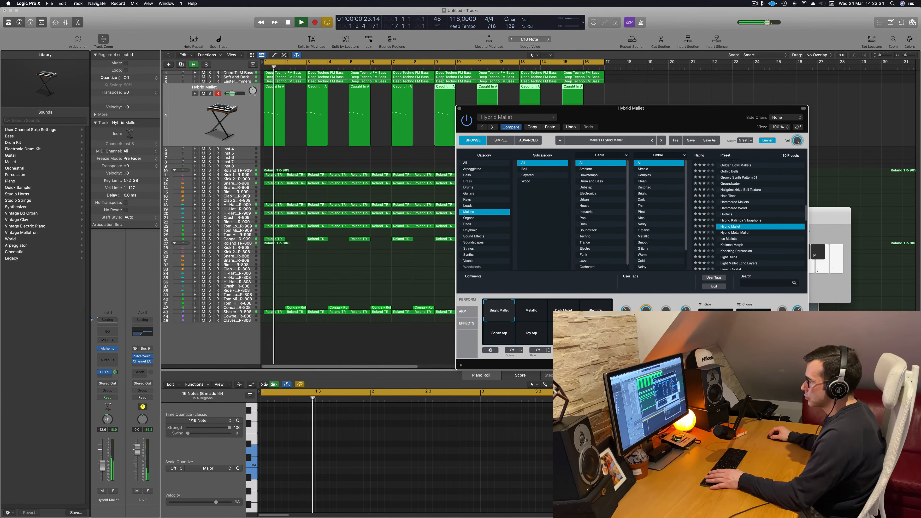
click(102, 464)
key(space)
key(space)
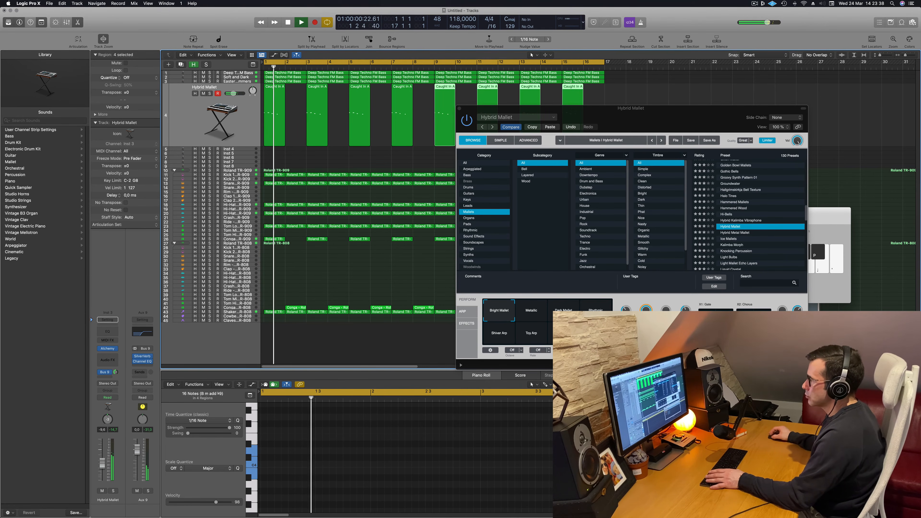
click(199, 113)
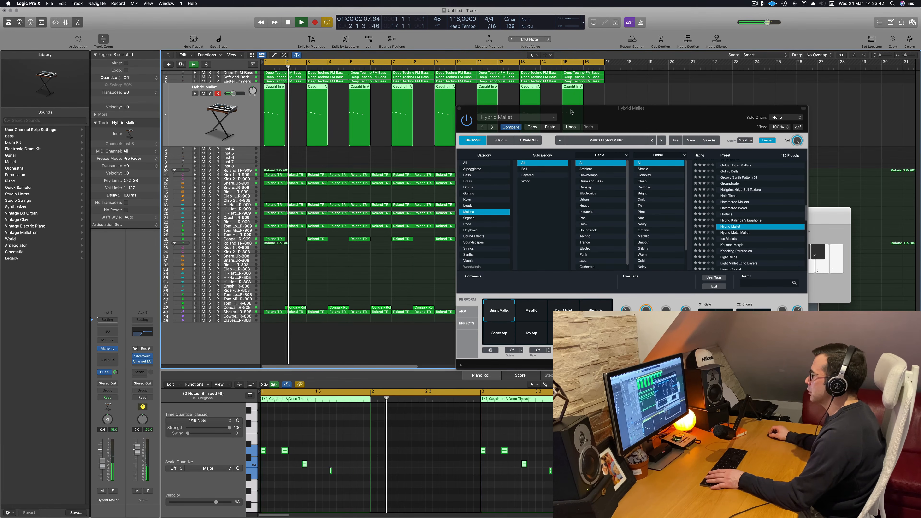
Duplicate the Hybrid Mallet track and copy the first melody region to bar 2 on the new track
drag(594, 110, 561, 221)
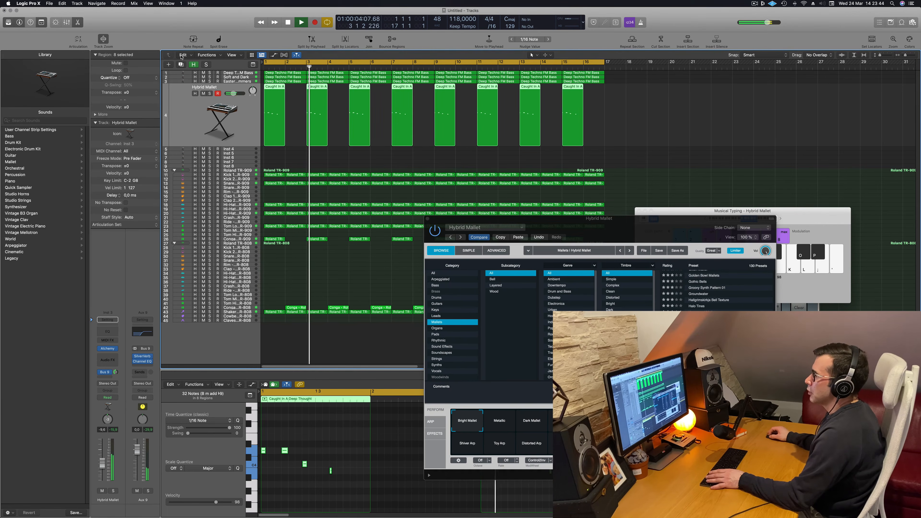
click(181, 65)
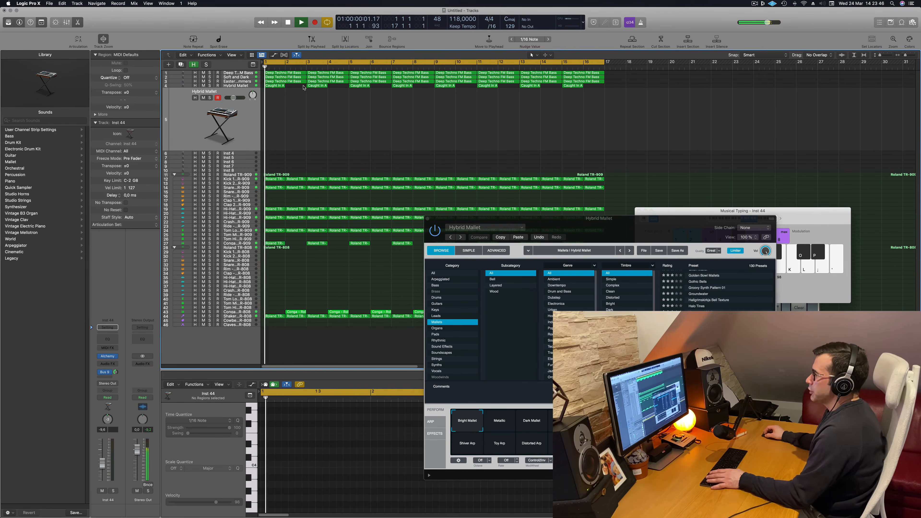
drag(278, 88, 298, 106)
key(space)
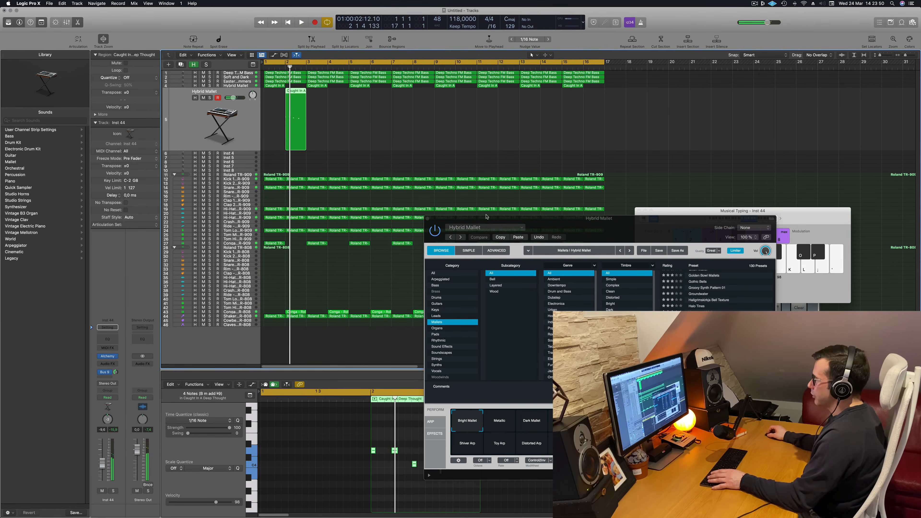
drag(522, 221, 822, 205)
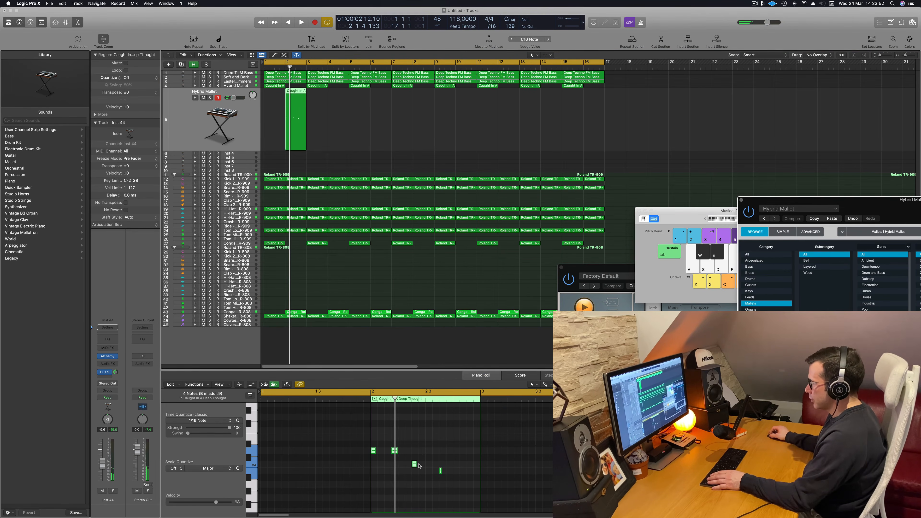
Lower the first note of the bar 2 region and delete its last two notes
drag(419, 467, 405, 472)
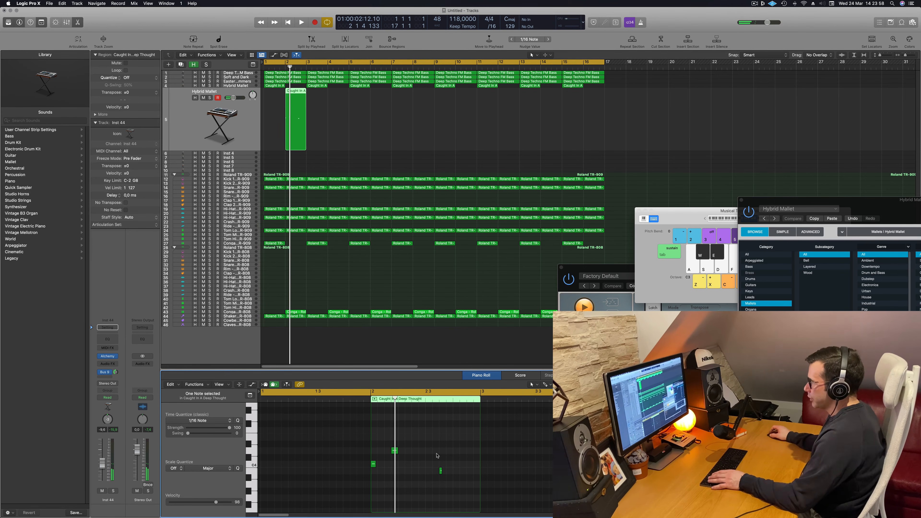
key(space)
drag(459, 451, 432, 492)
key(Delete)
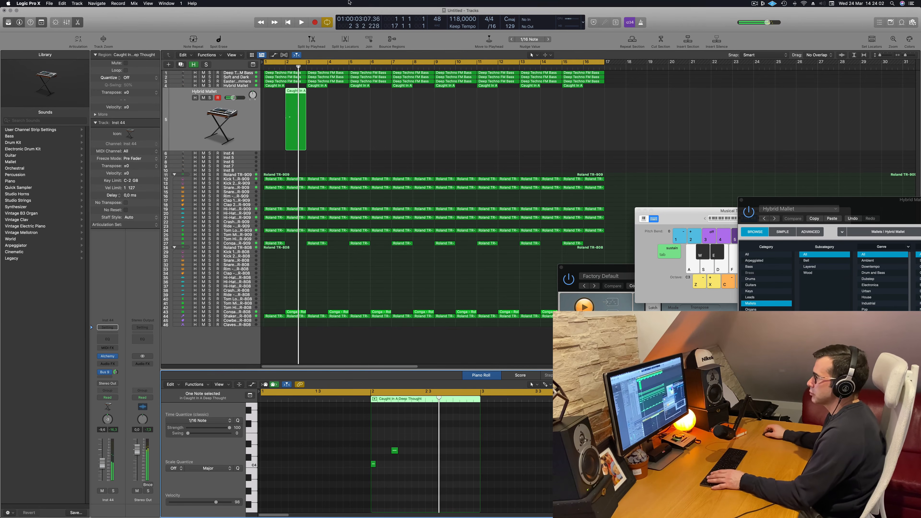
Nudge the two remaining notes of the bar 2 region four 1/16 steps to the right
drag(318, 421, 424, 478)
key(alt+Right)
key(alt+Right)
key(alt+Right)
key(alt+Right)
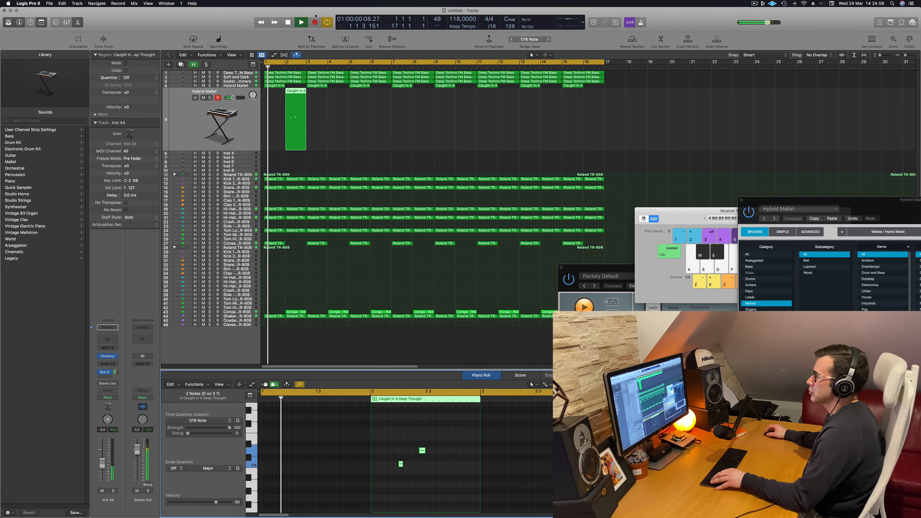
Copy the bar 2 region to bar 4 and repeat the two-note motif a second time within the bar 2 region
drag(296, 109, 338, 112)
shift+click(297, 94)
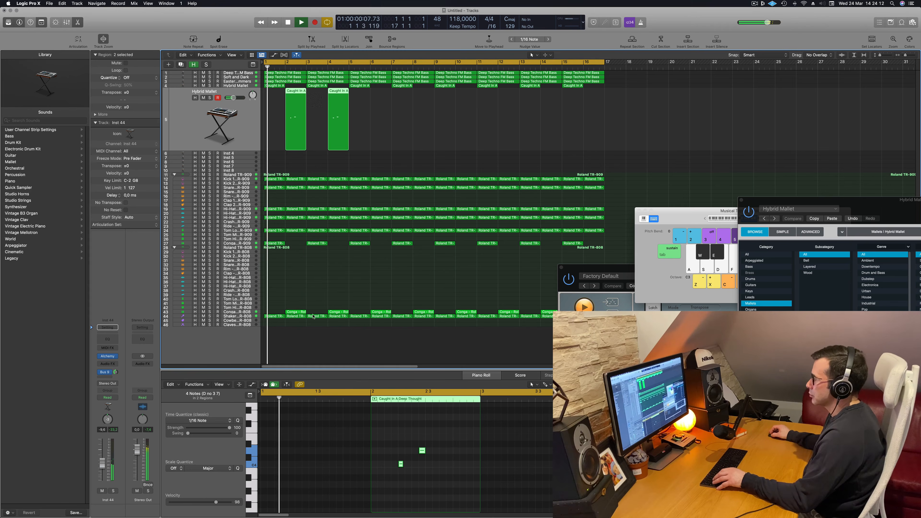
drag(386, 437, 424, 465)
key(Return)
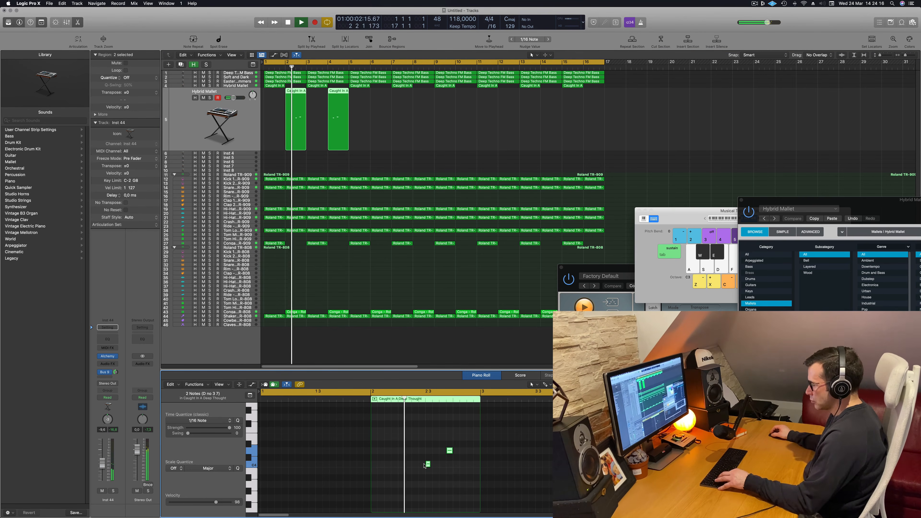
drag(401, 464, 441, 464)
scroll(440, 466, down, 1)
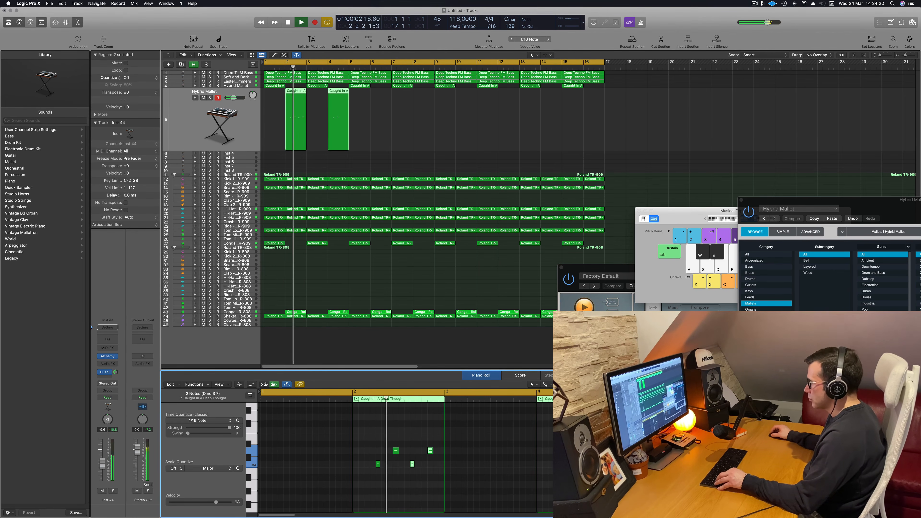
scroll(404, 466, right, 2)
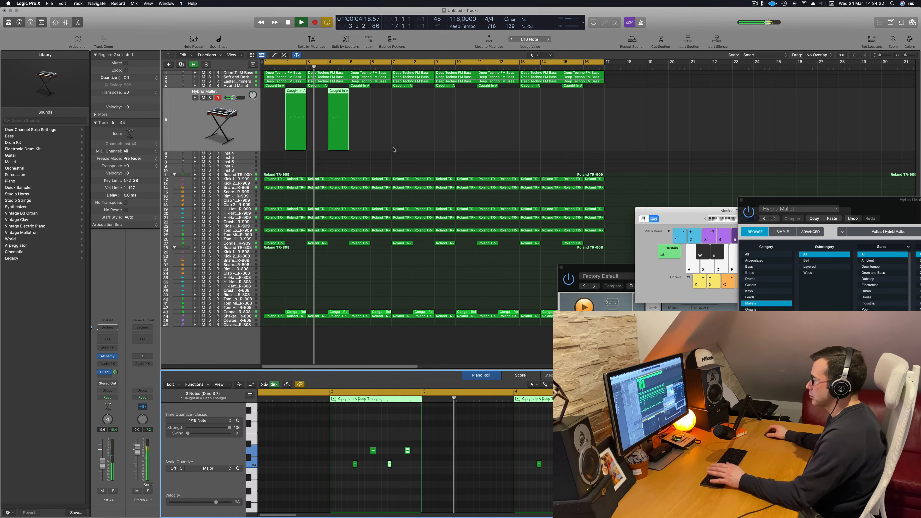
Replace the bar 4 region with a fresh copy of the four-note region from bar 2
key(space)
drag(398, 113, 346, 136)
key(Delete)
click(299, 135)
scroll(307, 134, down, 2)
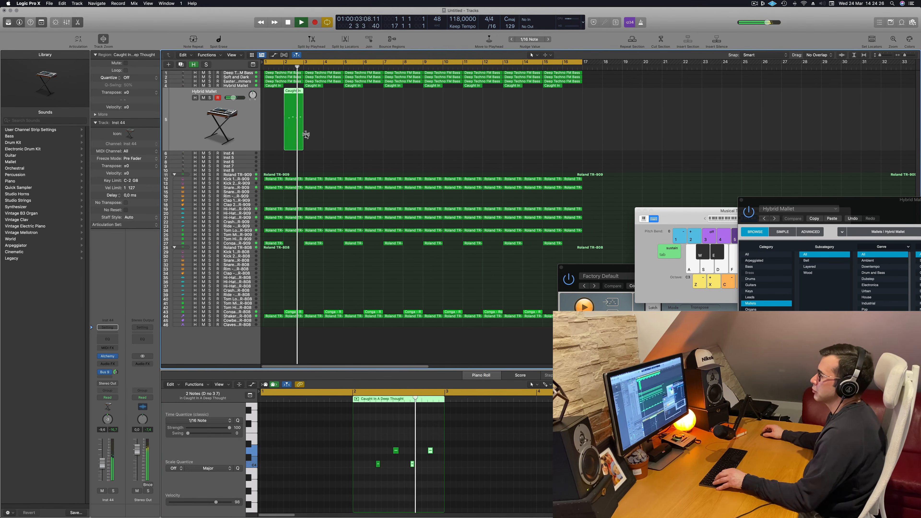
drag(296, 95, 334, 95)
click(395, 125)
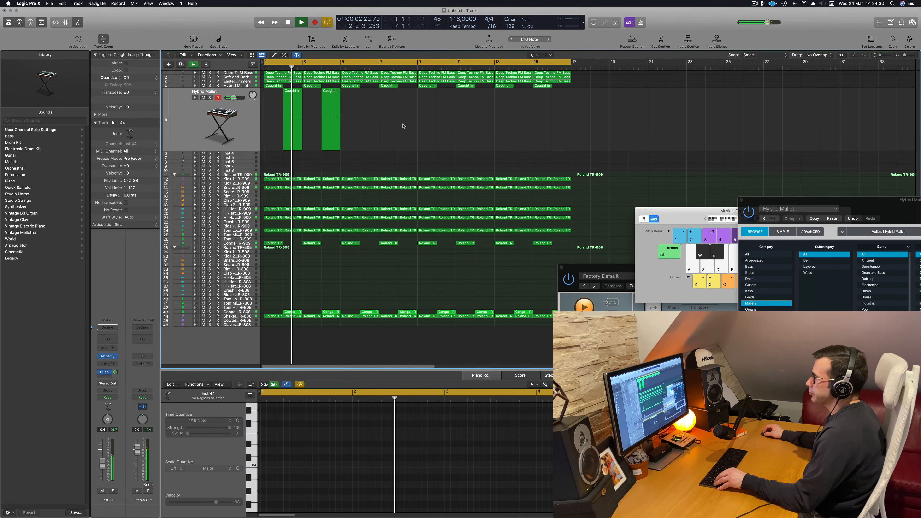
Repeat the second mallet melody's regions on every even bar through bar 16
drag(395, 126, 270, 88)
key(space)
key(super+r)
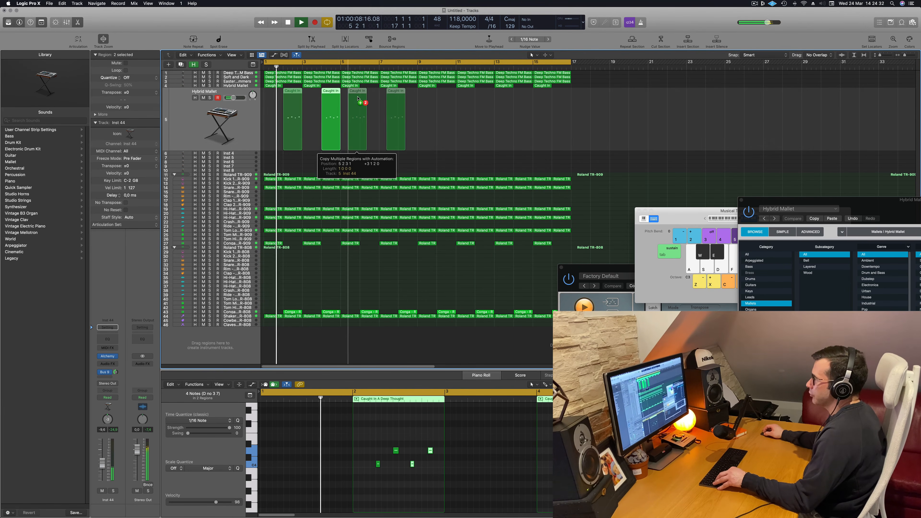
drag(278, 117, 496, 123)
key(space)
drag(294, 93, 447, 94)
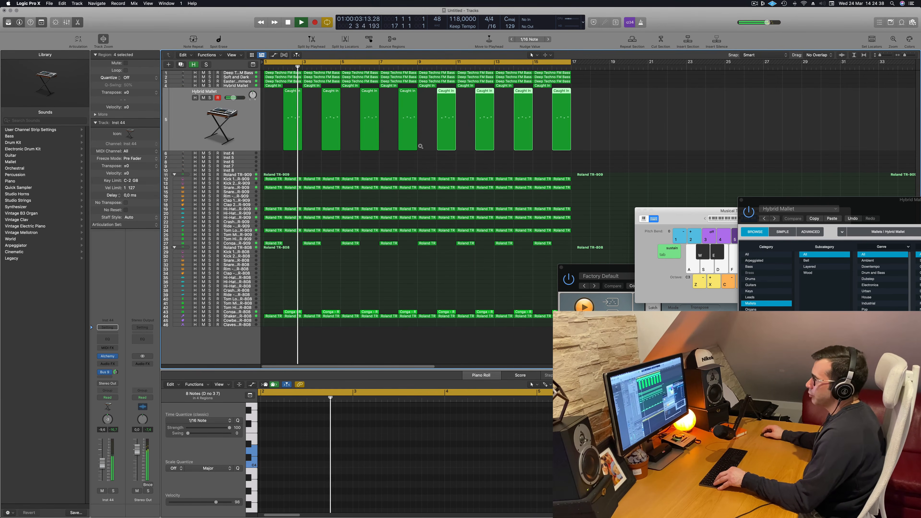
Mute the second Hybrid Mallet track and audition the Soft and Dark pad from the loop start
click(199, 101)
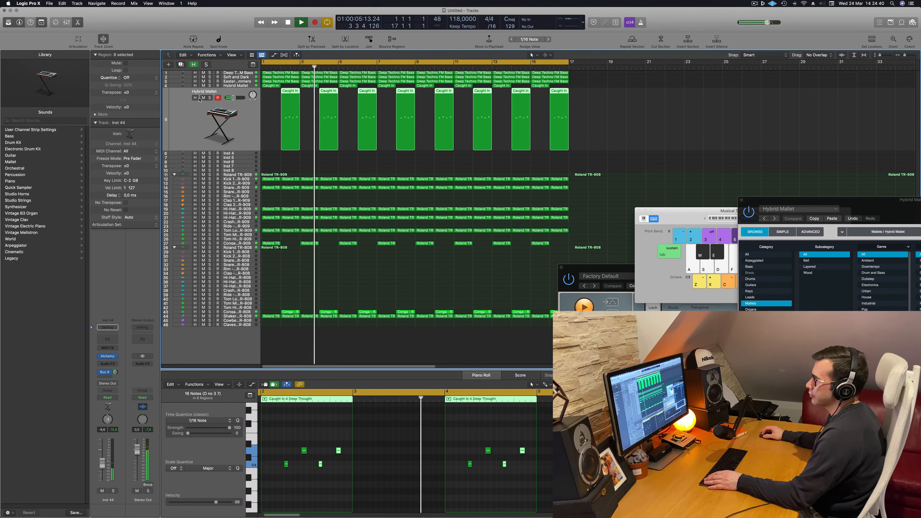
click(203, 98)
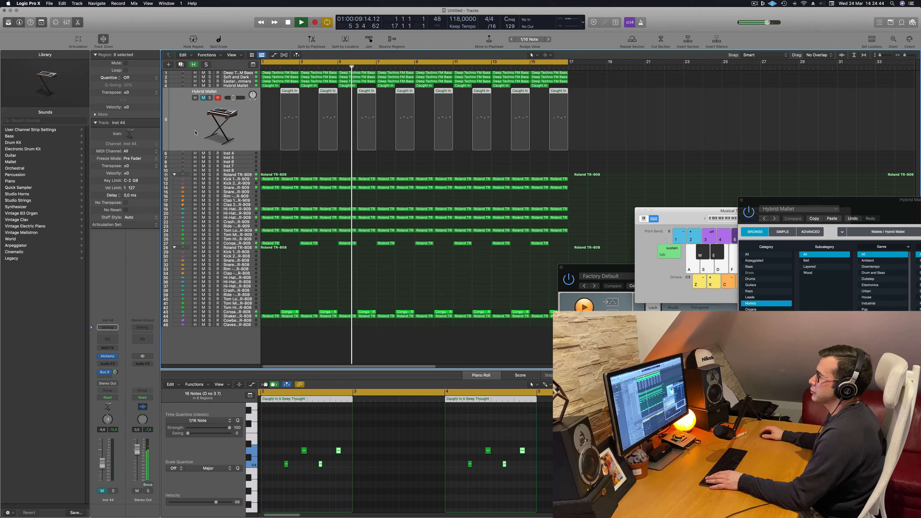
key(Return)
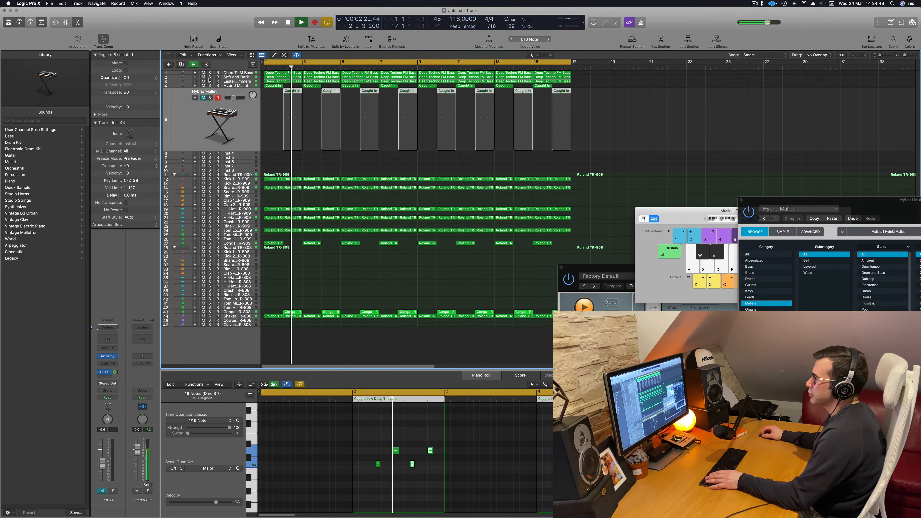
click(209, 78)
click(209, 78)
key(Return)
Duplicate the Soft and Dark track and copy its first pad region onto the new track
click(207, 77)
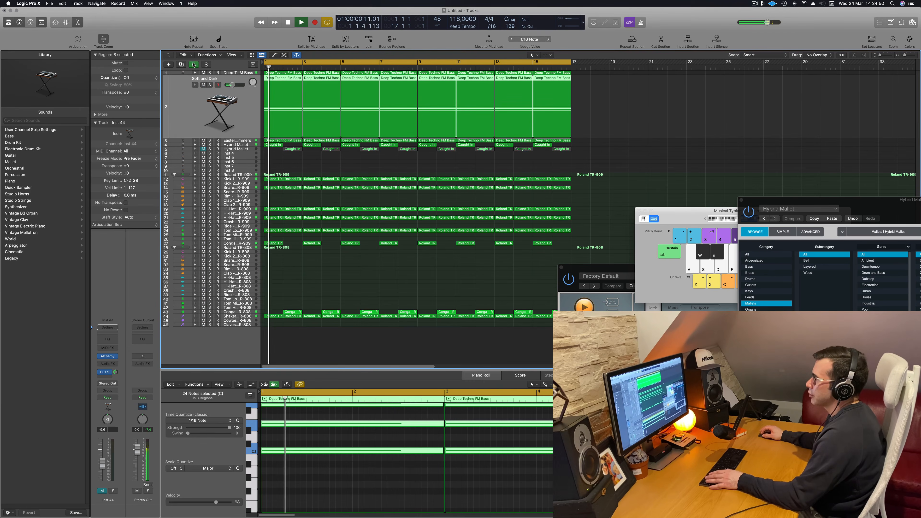
key(super+d)
key(Return)
click(209, 90)
click(209, 89)
key(Return)
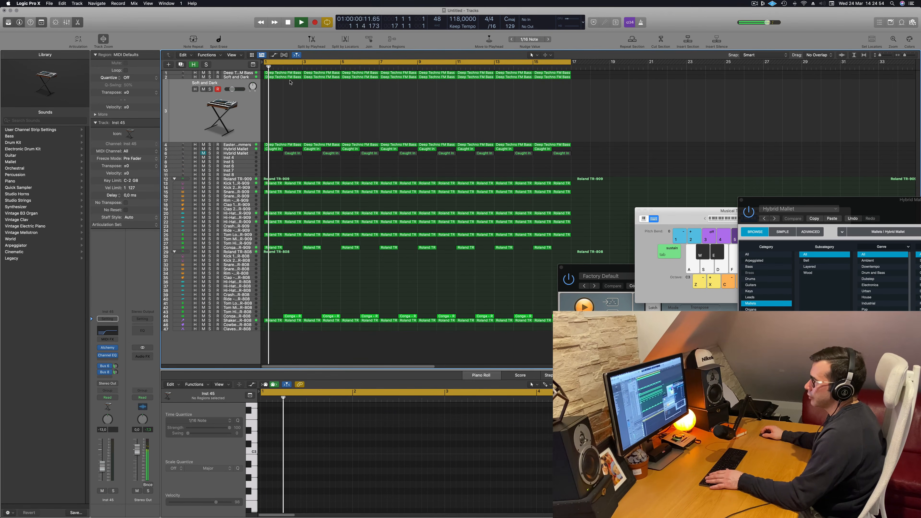
drag(271, 77, 271, 98)
Reduce the copied pad region to one sustained note, transpose it to a higher octave and raise the track's volume
drag(295, 508, 317, 442)
key(Delete)
click(342, 423)
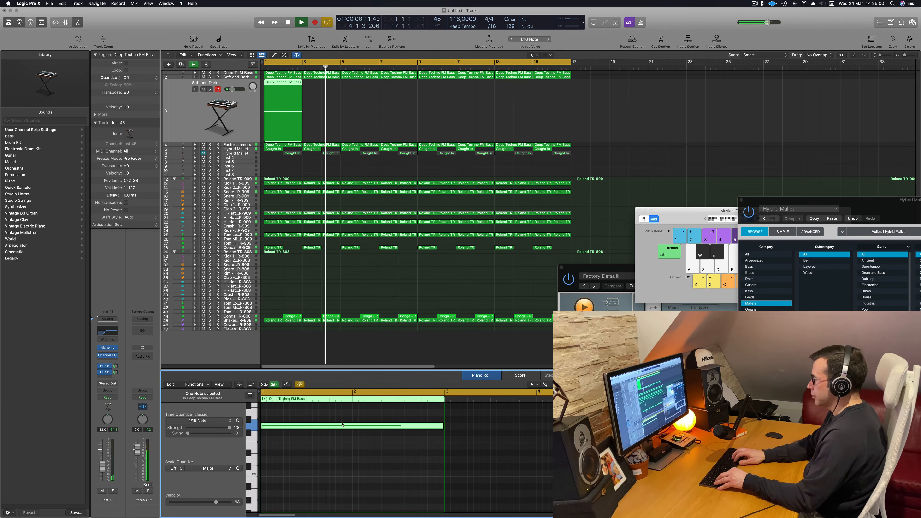
key(Delete)
key(Return)
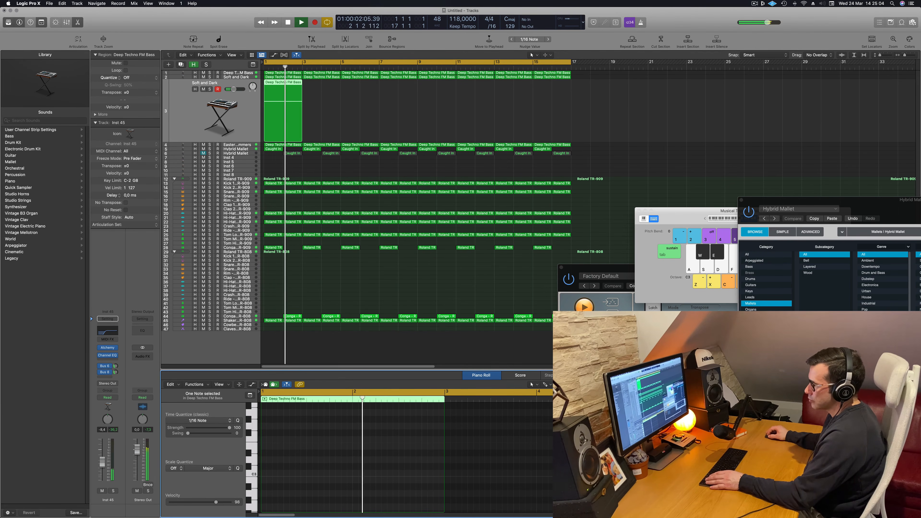
key(Return)
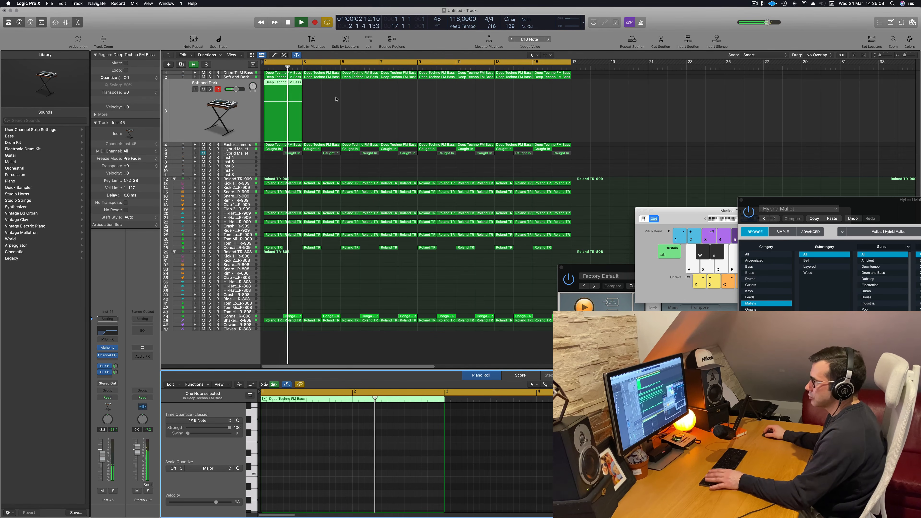
Copy the single-note pad region along the duplicated Soft and Dark track to fill all 16 bars
drag(289, 86, 367, 90)
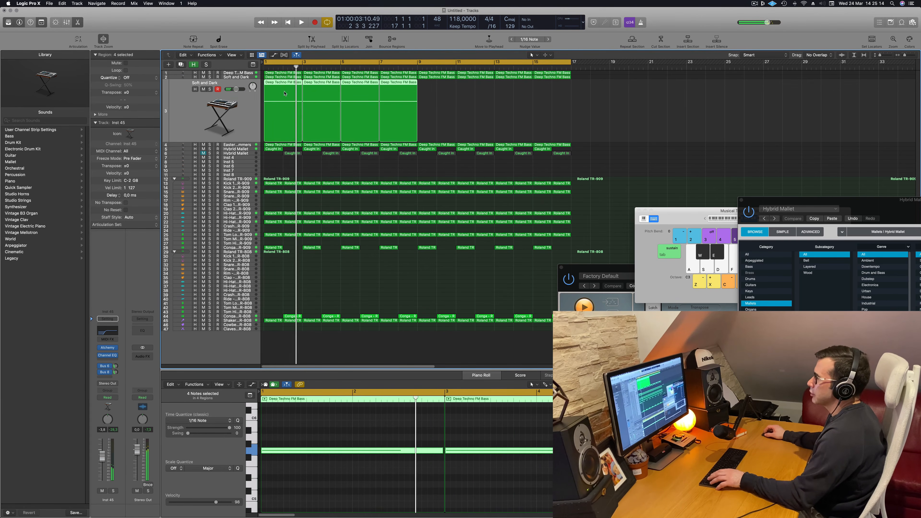
drag(283, 95, 440, 91)
key(space)
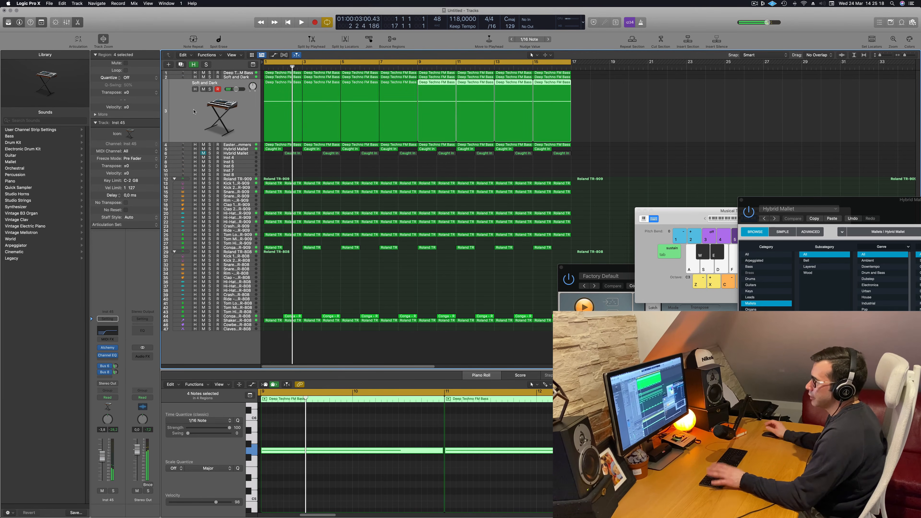
Select all regions, color them by track color and name them by track name
key(space)
key(super+a)
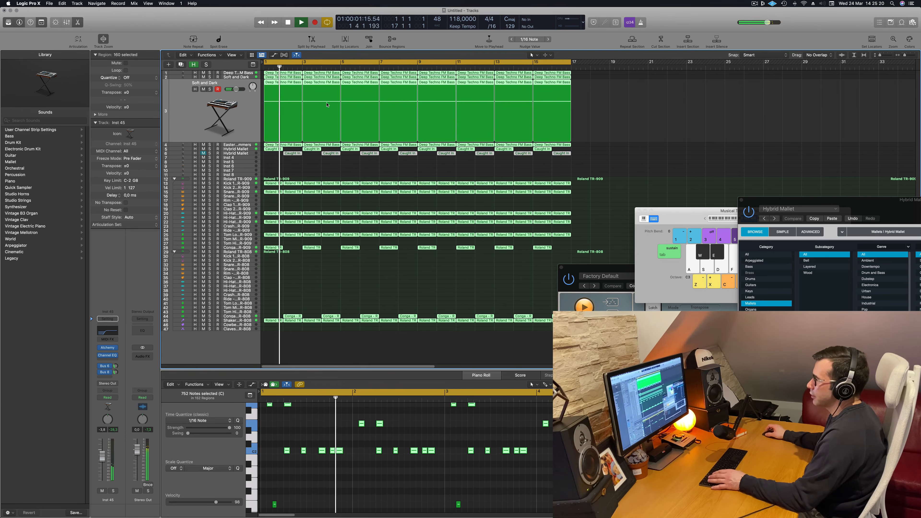
right_click(289, 81)
click(297, 87)
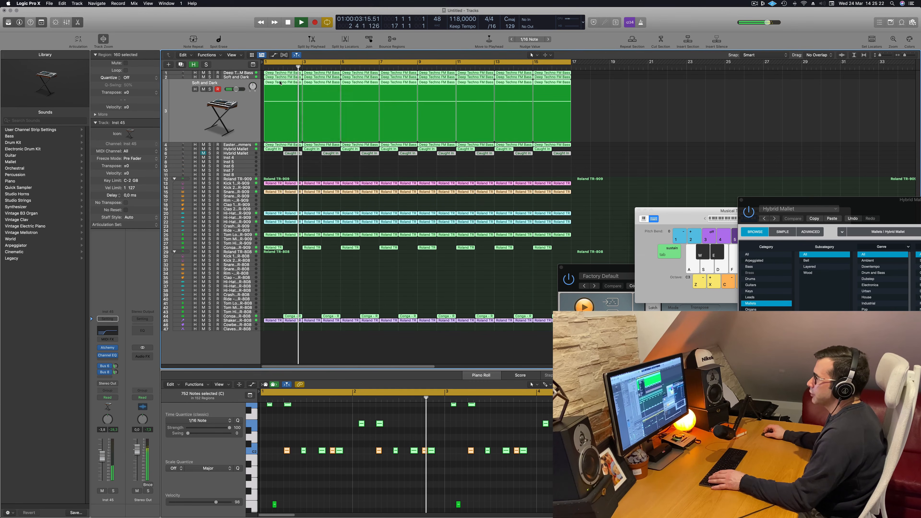
right_click(280, 82)
click(358, 166)
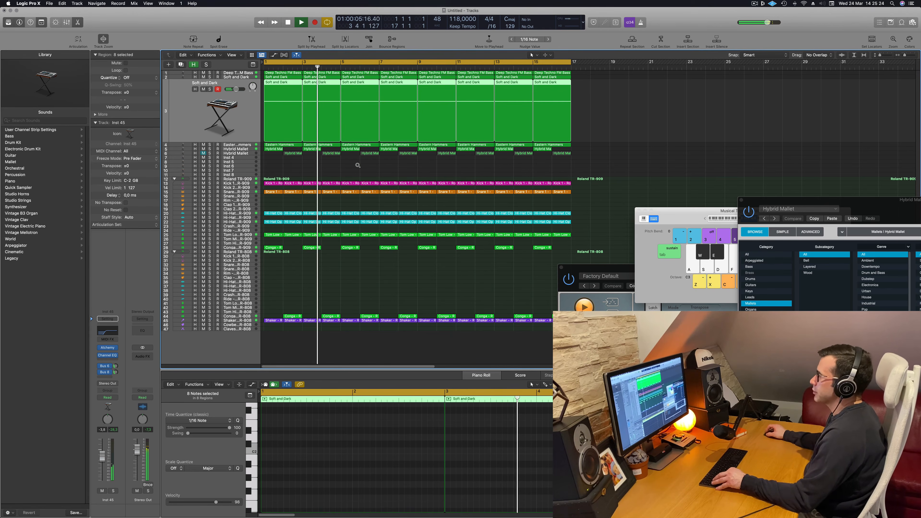
click(683, 161)
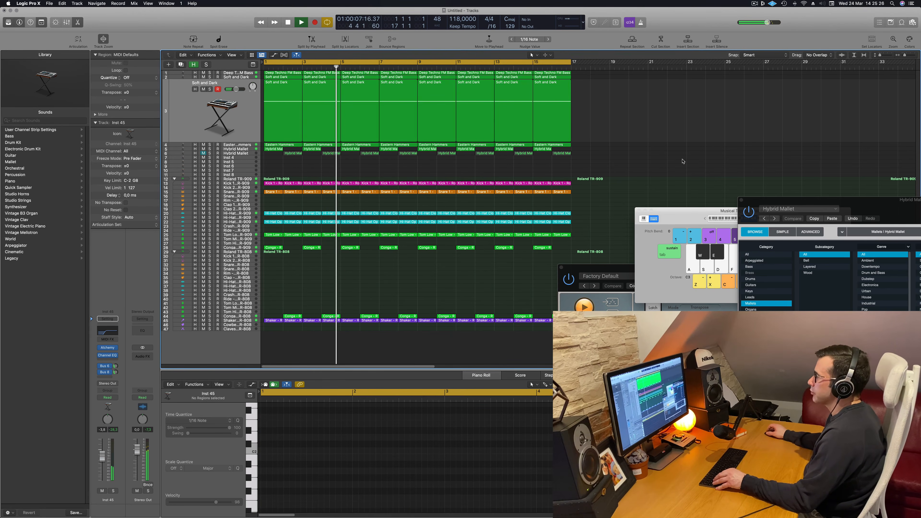